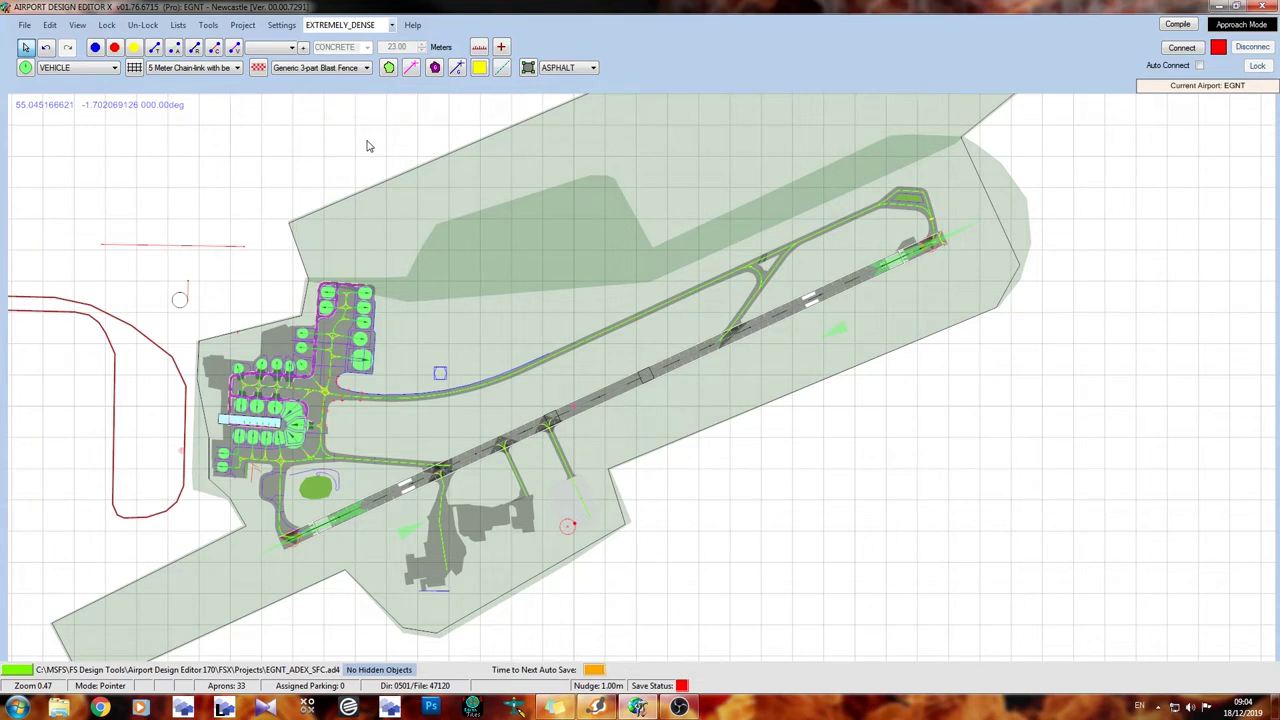
Add a new 1500 m asphalt runway on the empty land north of the airfield.
right_click(367, 146)
mouse_move(402, 186)
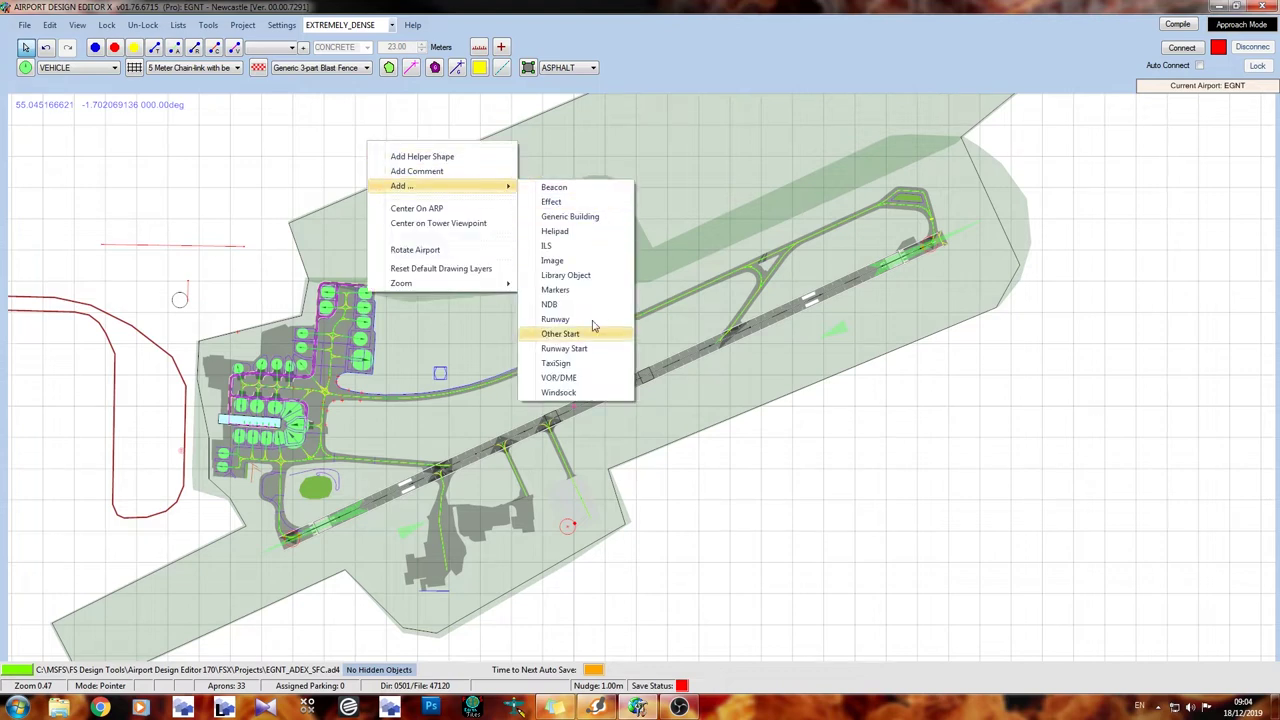
key("Escape")
left_click_drag(563, 252, 510, 369)
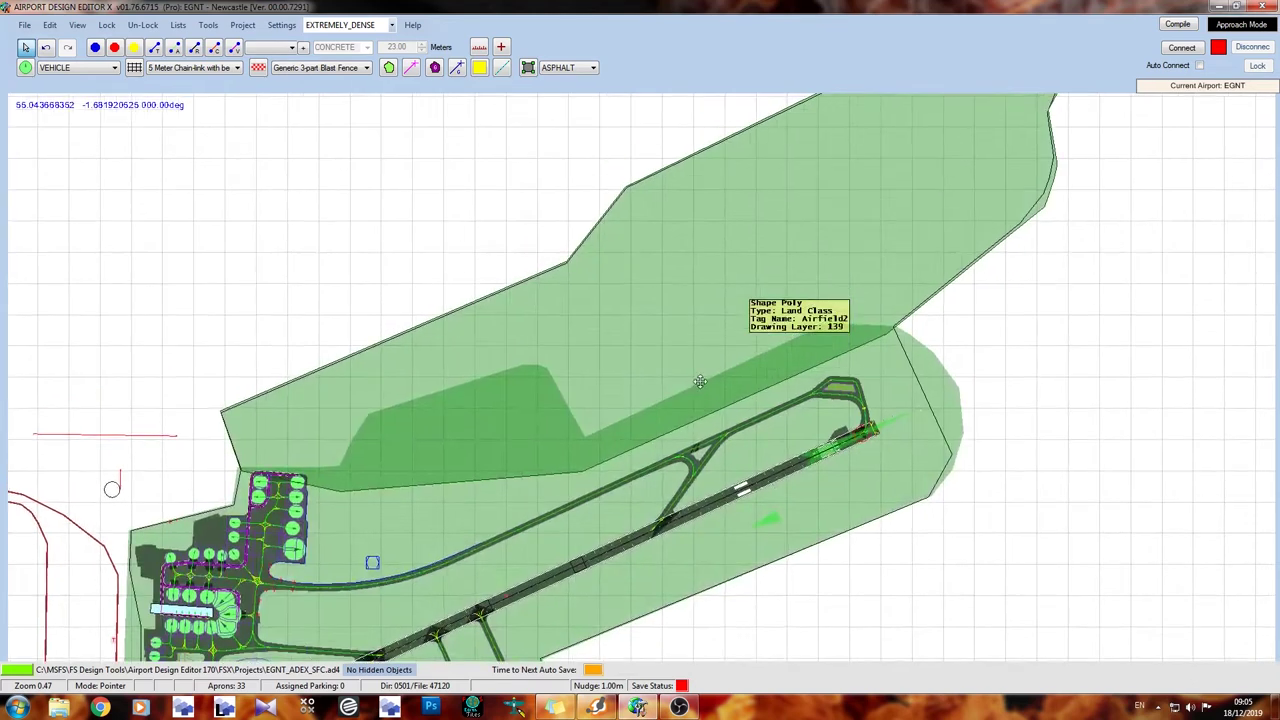
left_click_drag(715, 226, 699, 297)
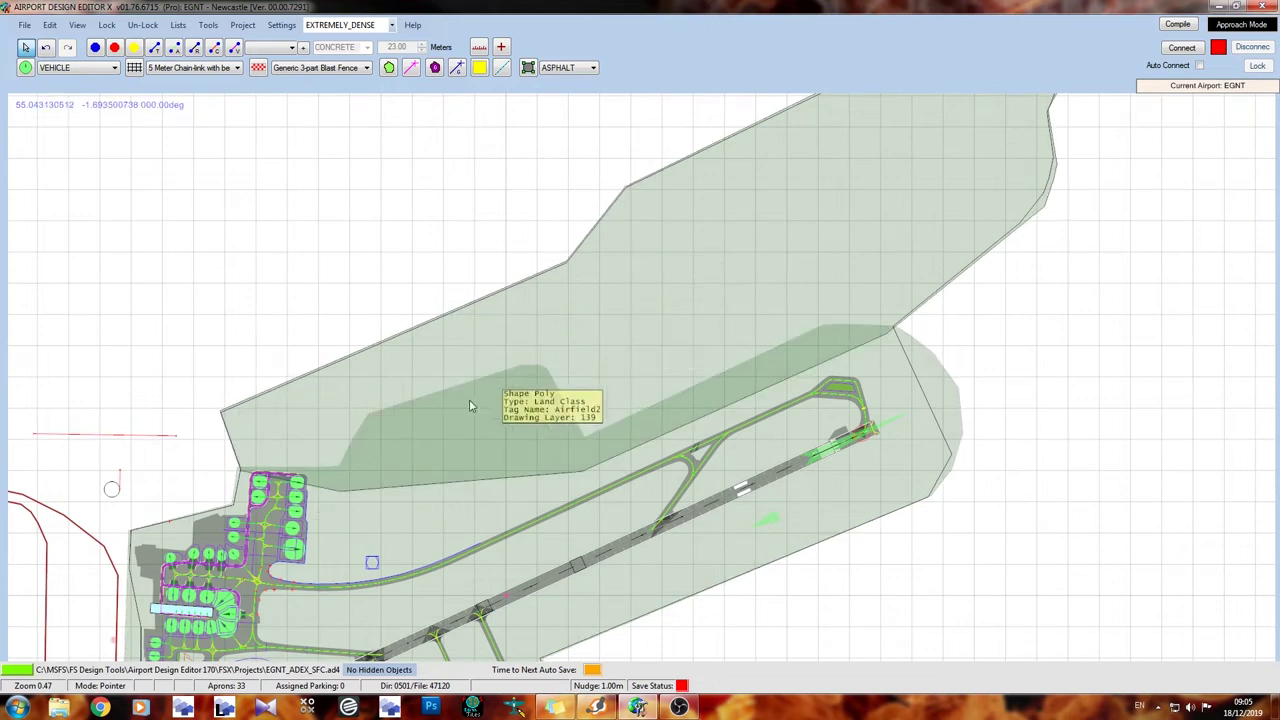
left_click_drag(926, 214, 876, 297)
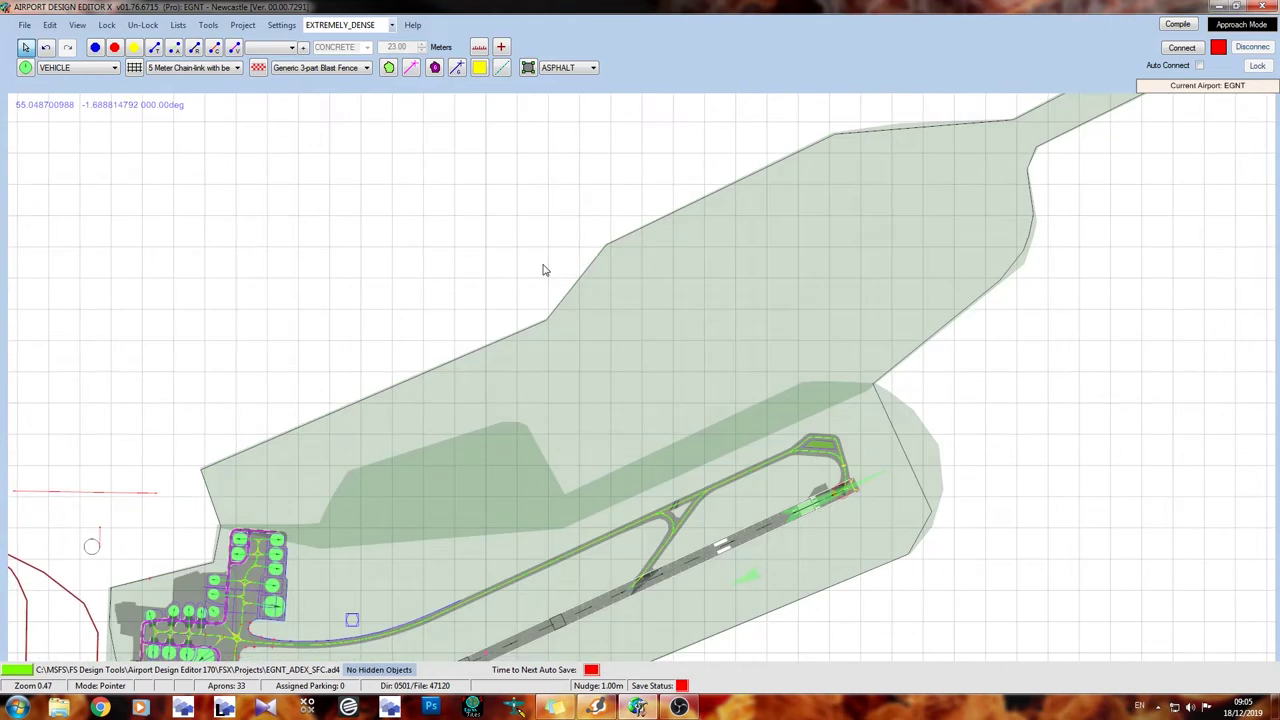
scroll(540, 280, "up", 1)
right_click(549, 281)
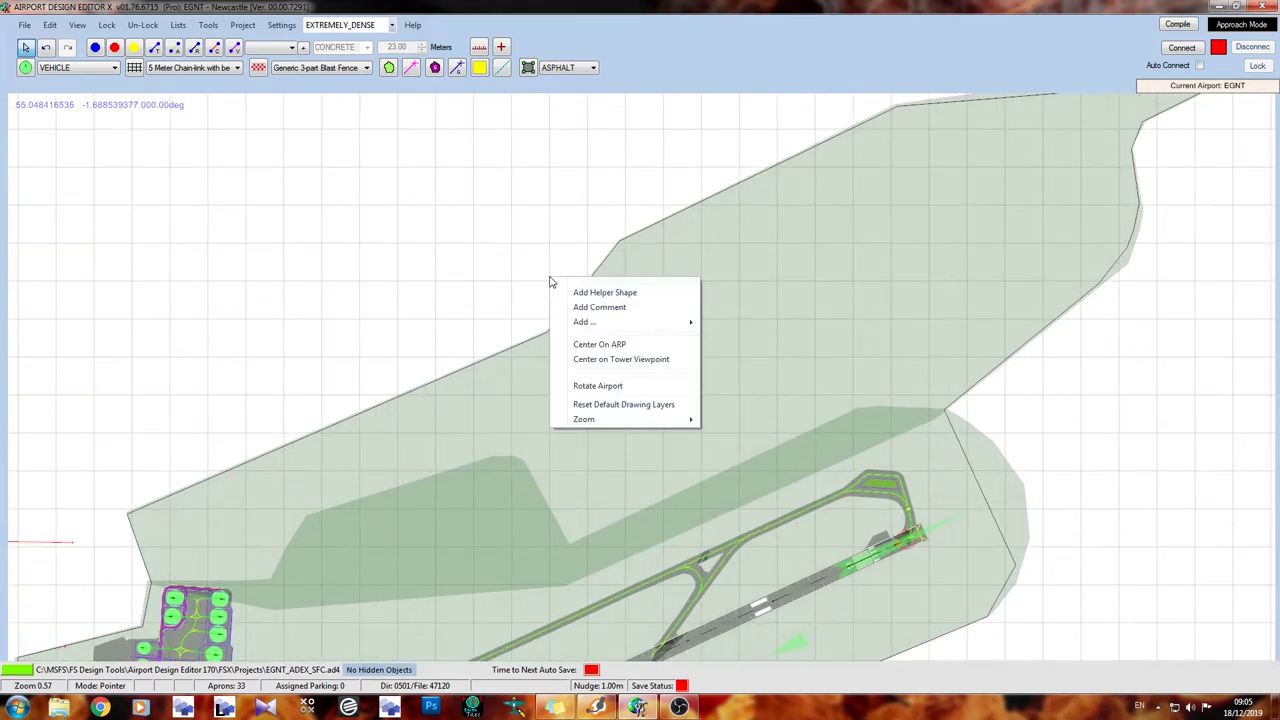
mouse_move(620, 322)
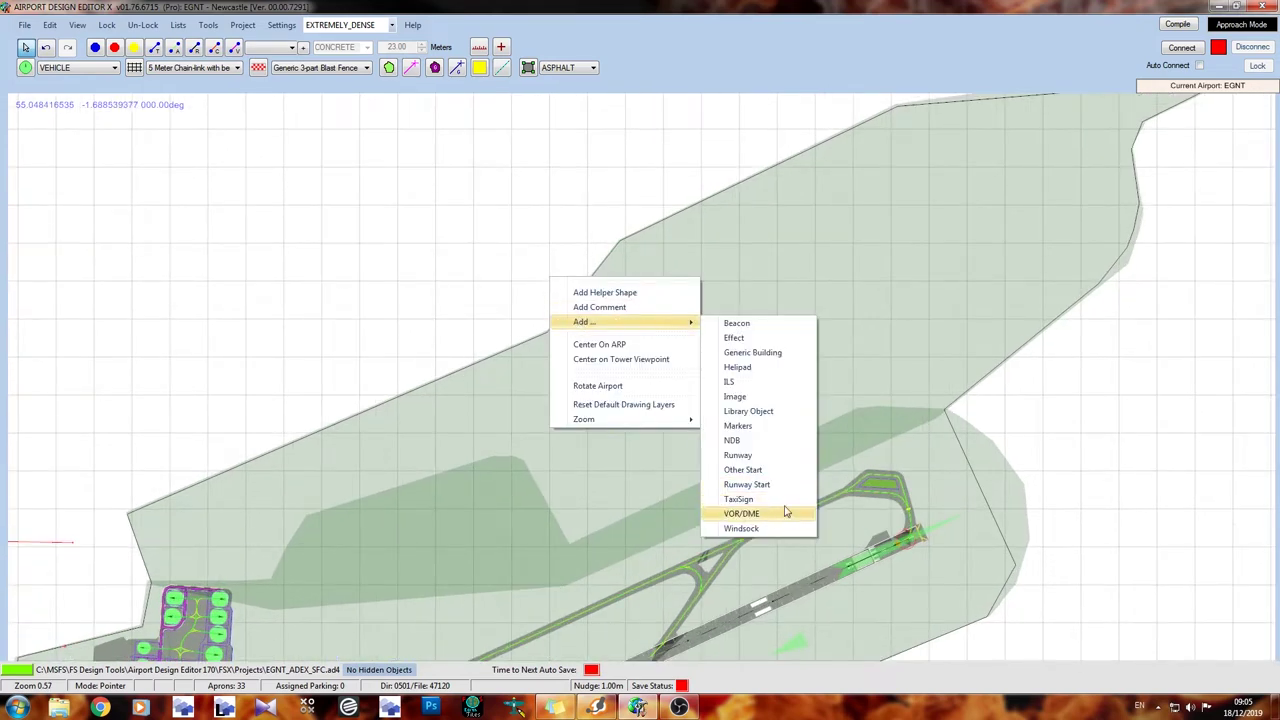
left_click(778, 455)
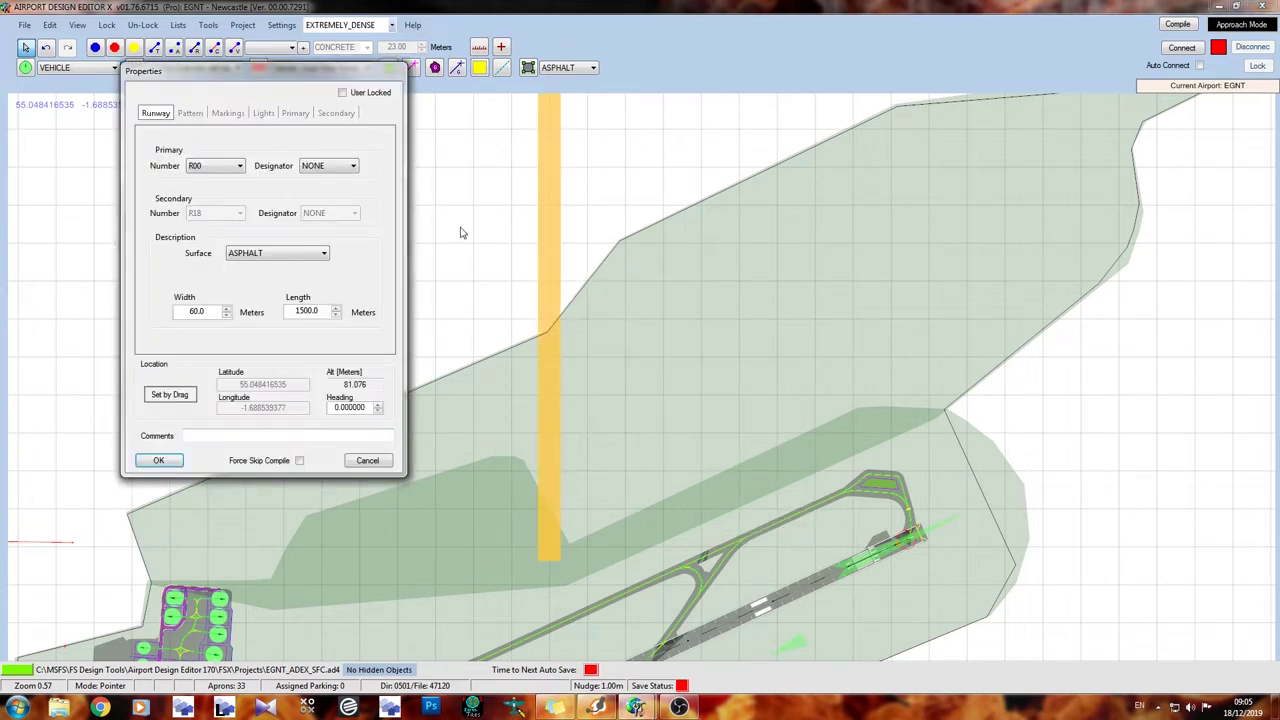
Number the new runway 07 with the LEFT designator.
left_click(232, 170)
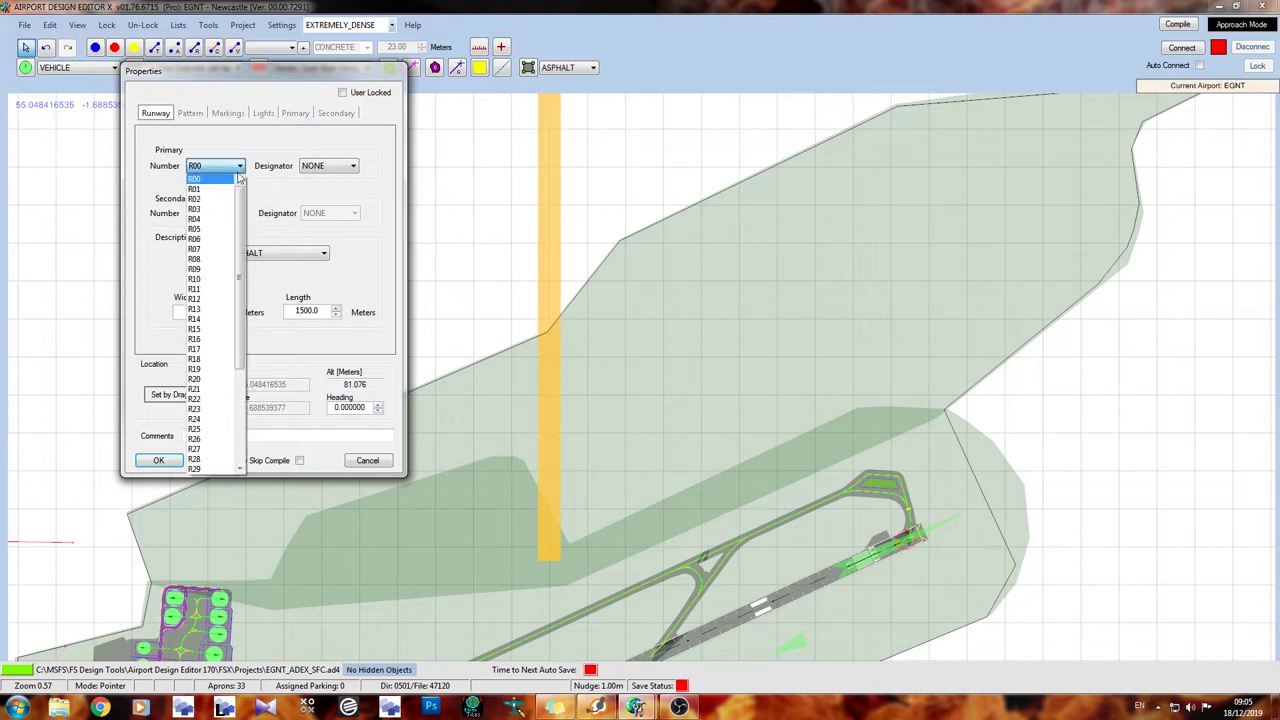
left_click(226, 250)
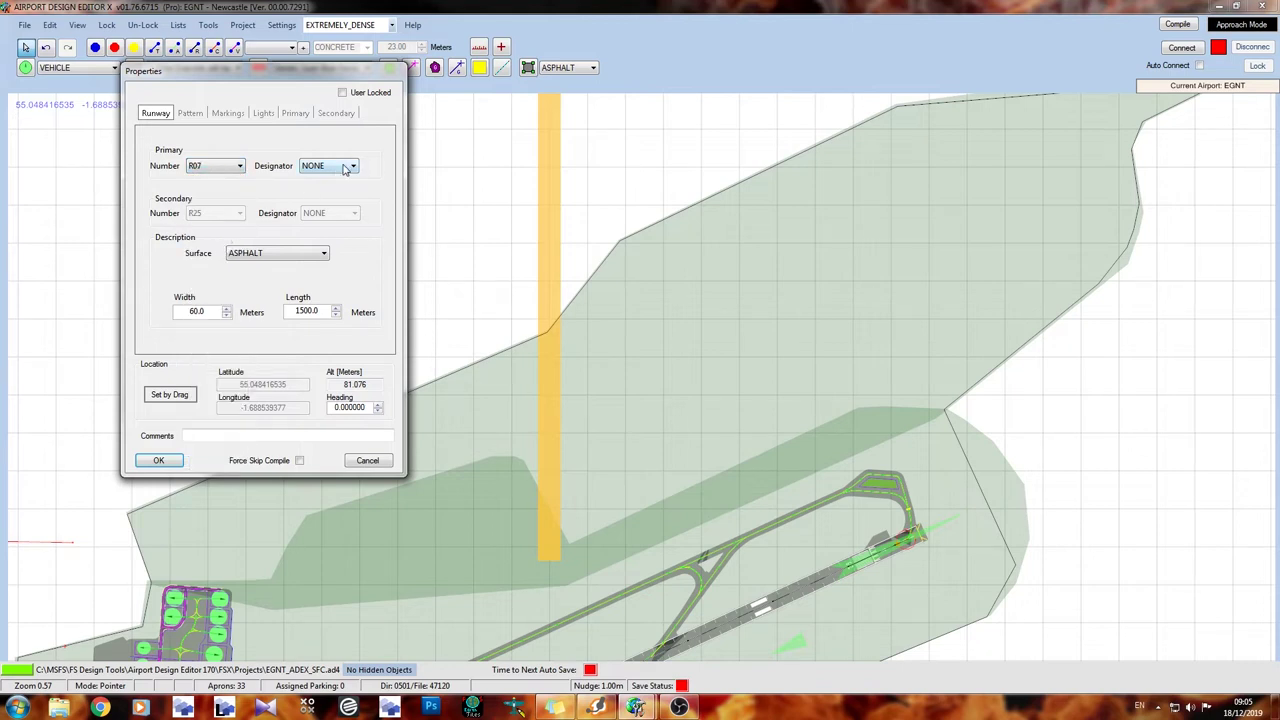
left_click(344, 169)
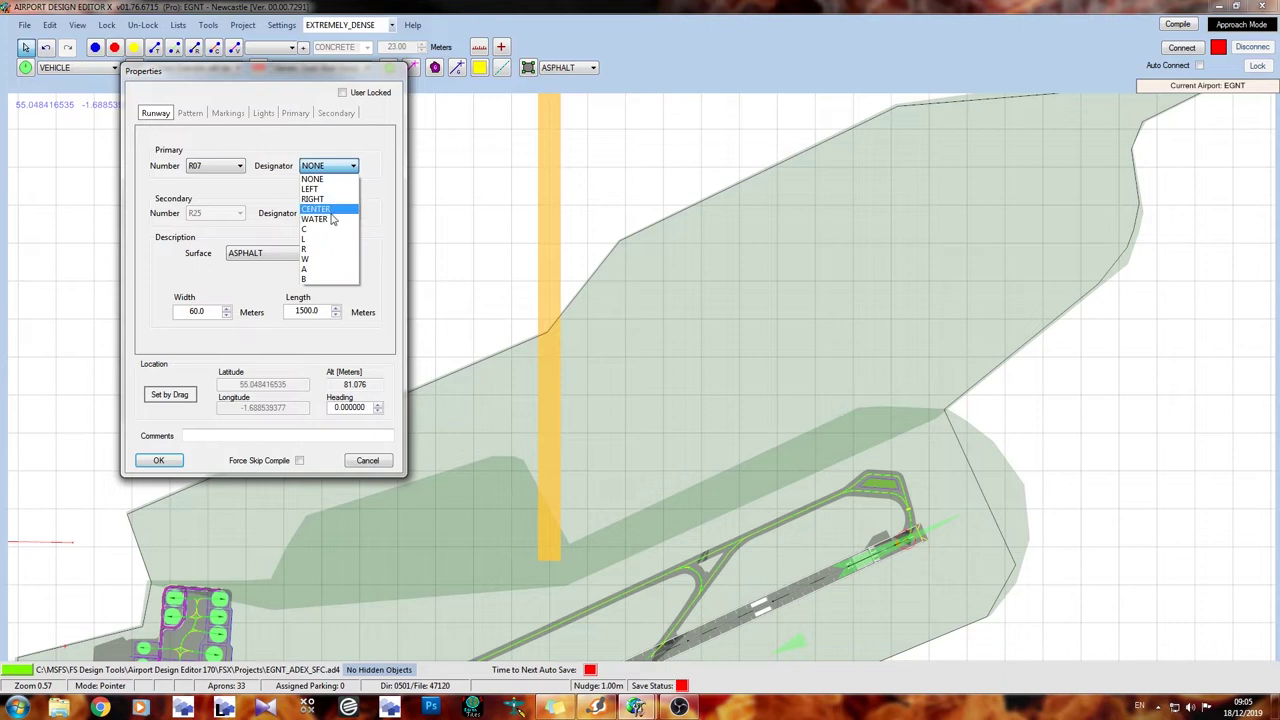
left_click(336, 189)
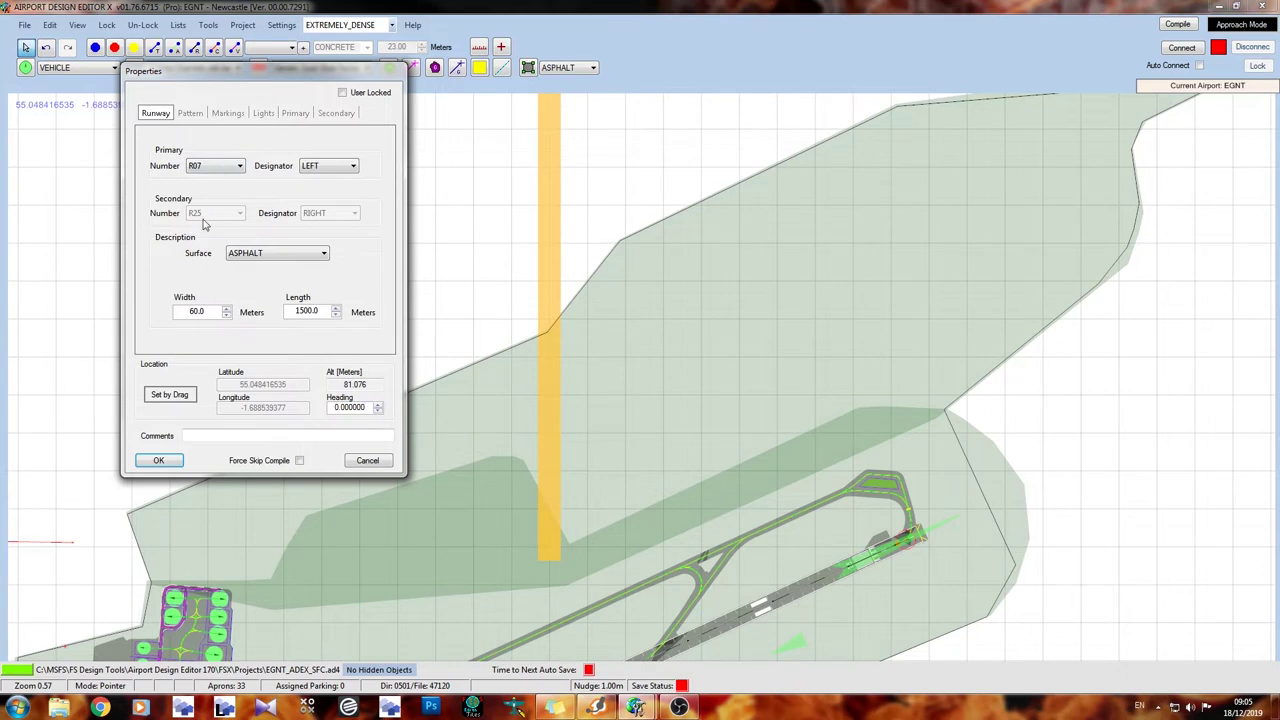
Set the runway width to 45 m and length to 2710 m.
left_click(206, 170)
key("Tab")
type("45")
key("Tab")
type("2")
type("710")
left_click(190, 113)
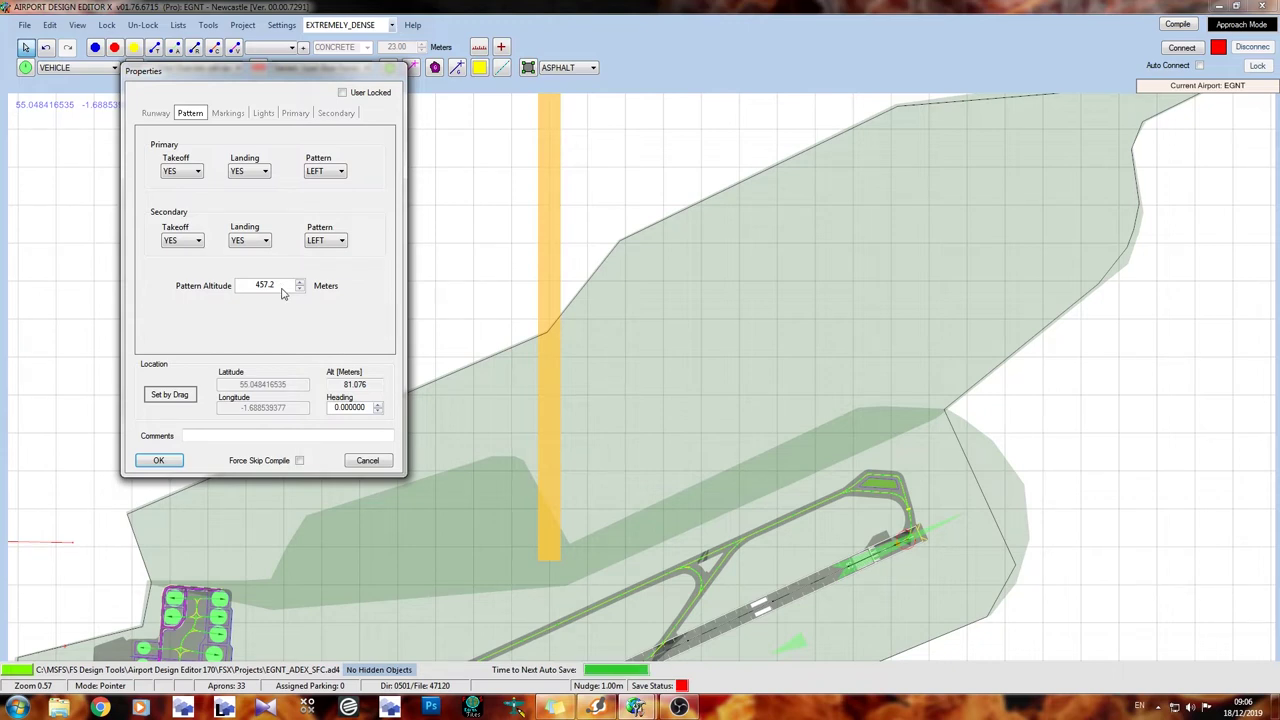
Tick edge line, threshold, centre line, touchdown, ident and precision runway markings.
left_click(229, 114)
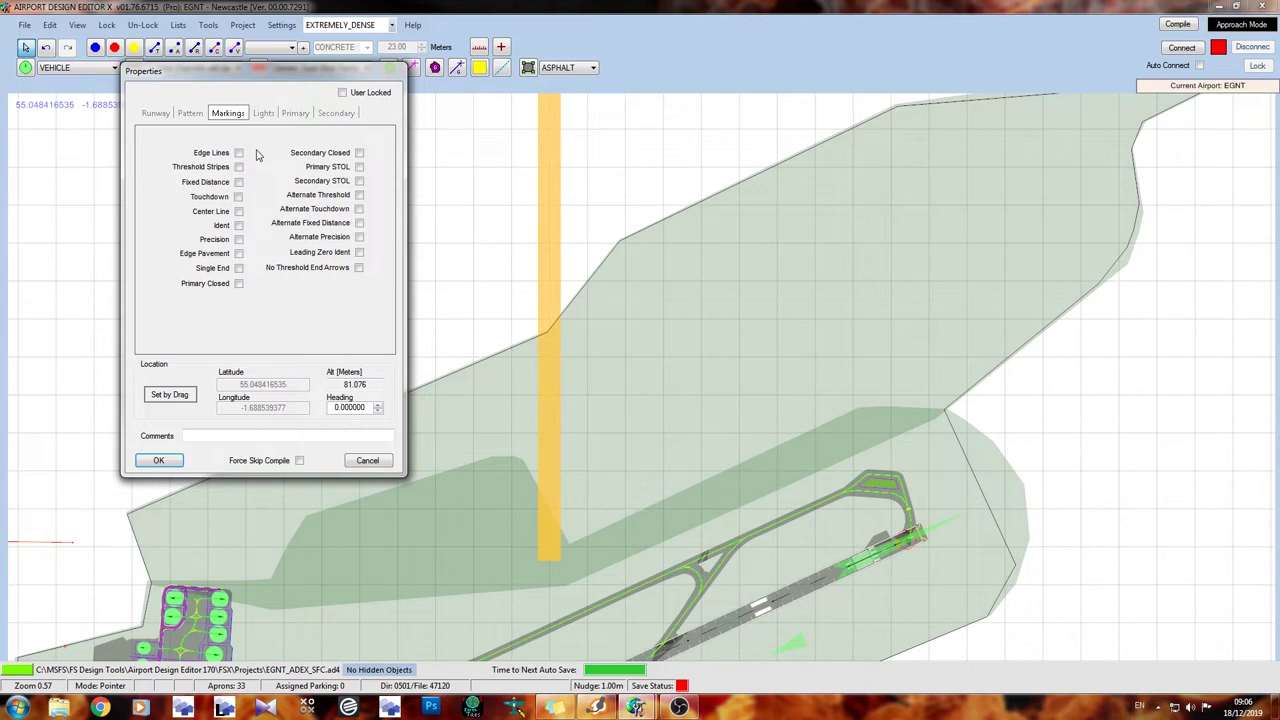
left_click(240, 212)
left_click(239, 167)
left_click(239, 153)
left_click(239, 182)
left_click(239, 225)
left_click(239, 253)
Add alternate fixed distance and leading zero ident markings.
left_click(153, 116)
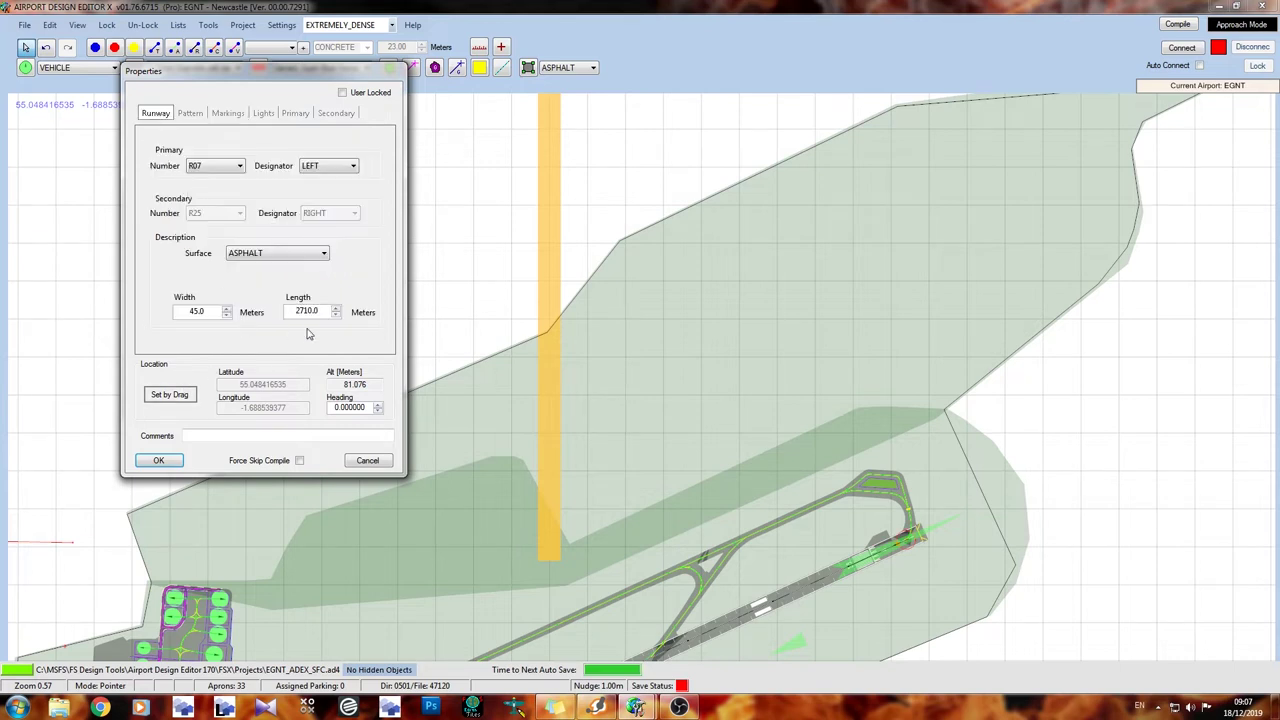
left_click(228, 113)
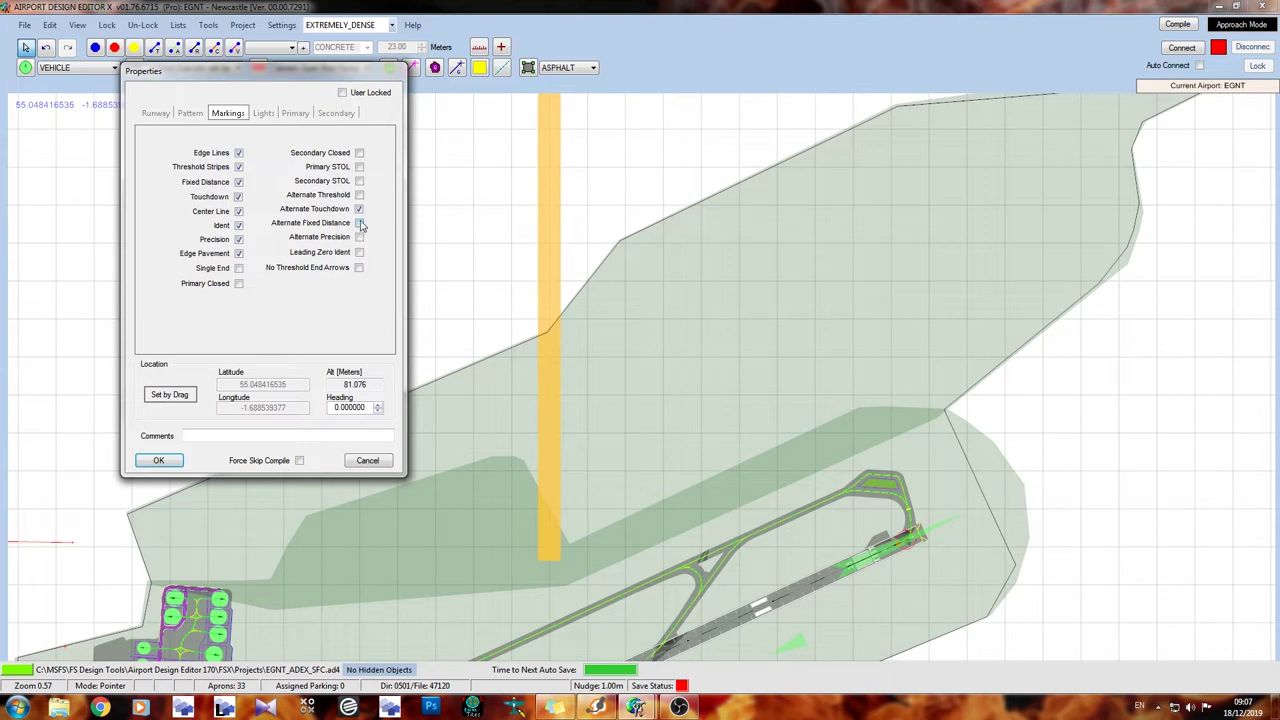
left_click(360, 223)
left_click(150, 115)
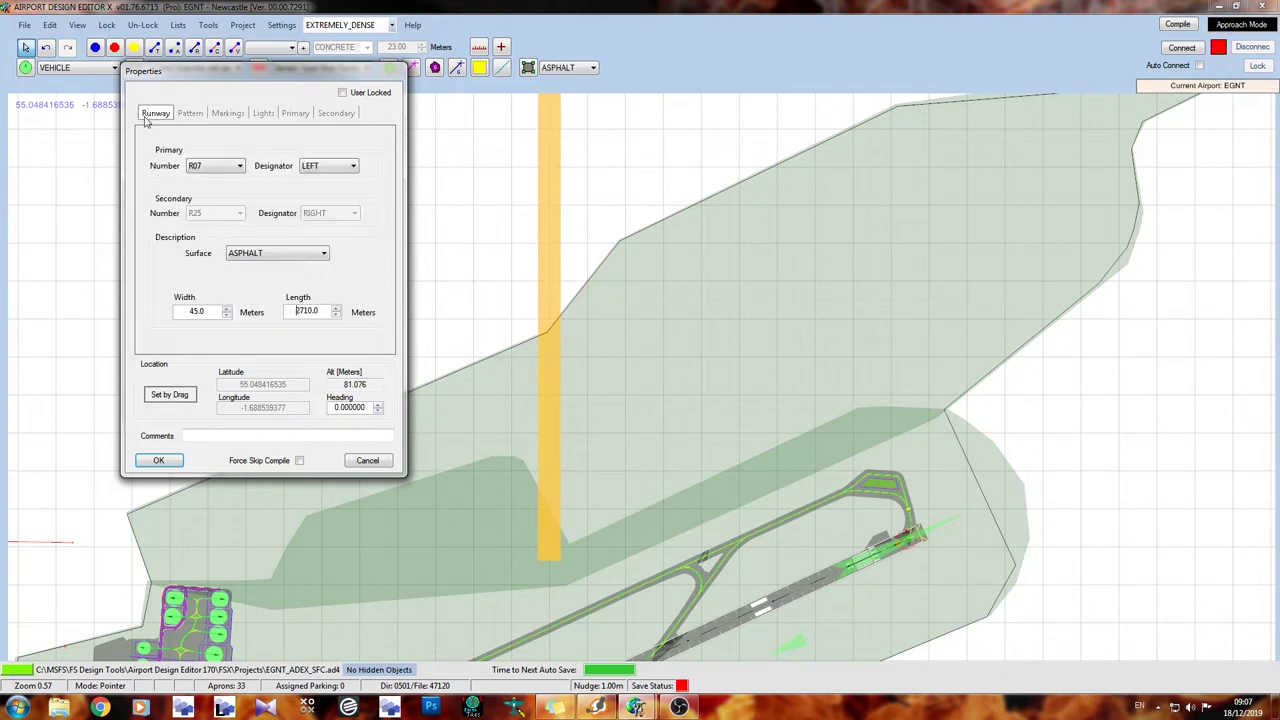
left_click(245, 117)
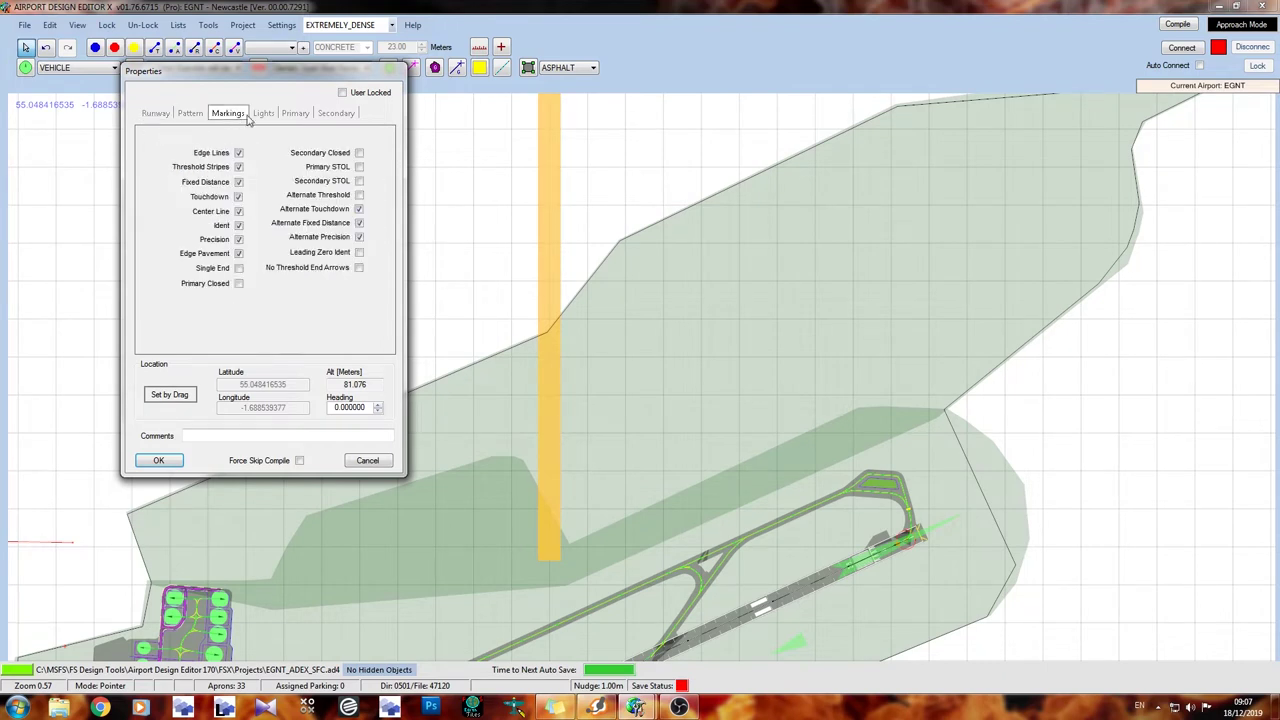
left_click(359, 252)
Enable approach lights at both ends, with end, REIL and touchdown lights.
left_click(266, 114)
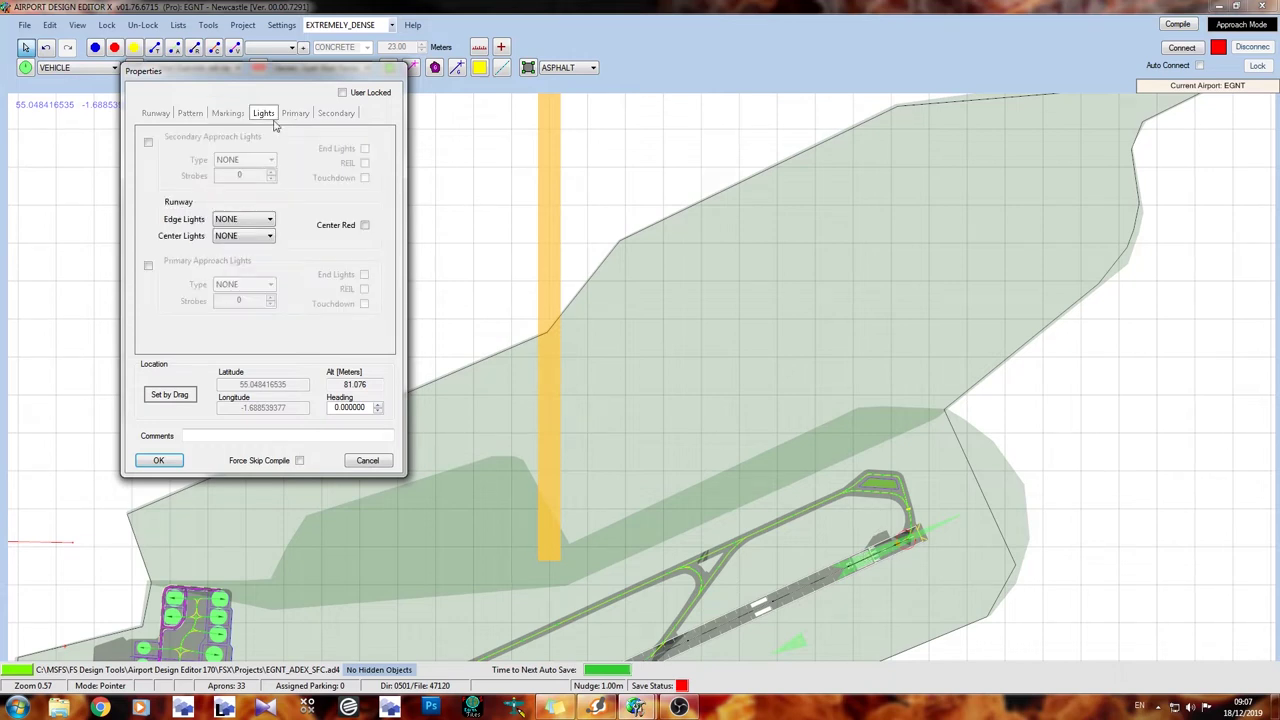
left_click(148, 143)
left_click(148, 265)
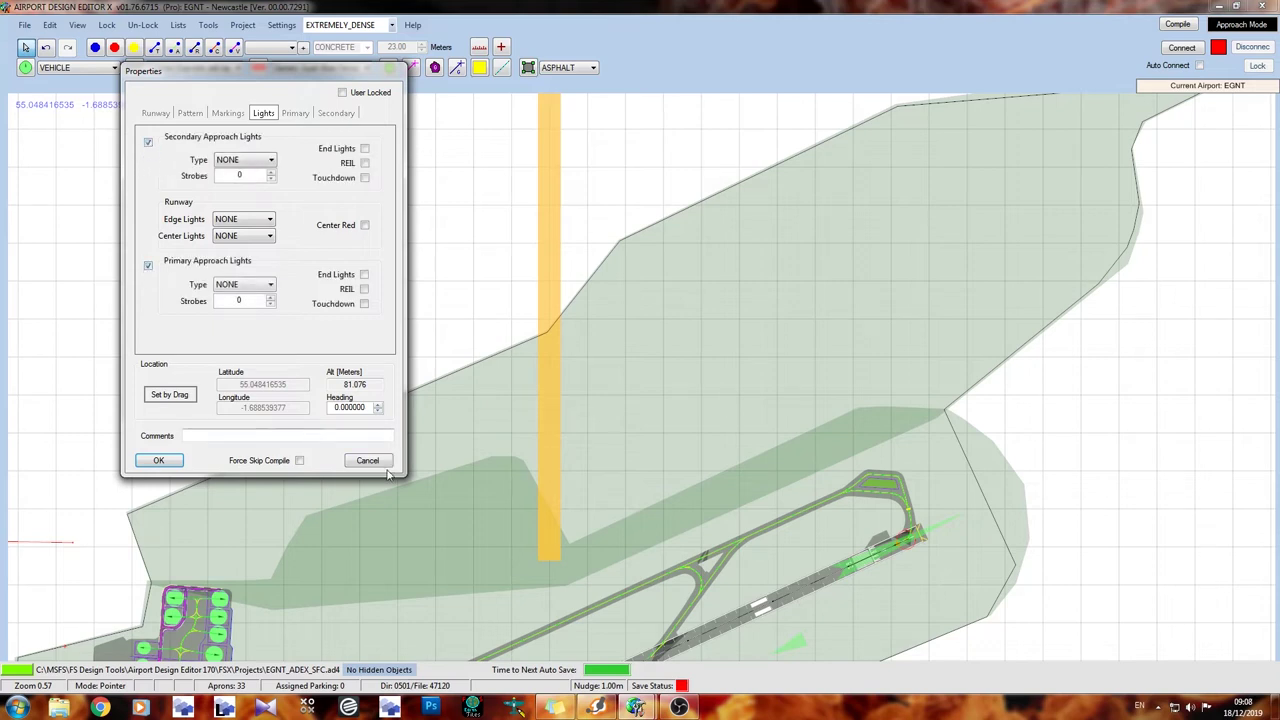
left_click(365, 149)
left_click(365, 163)
left_click(365, 177)
left_click(364, 274)
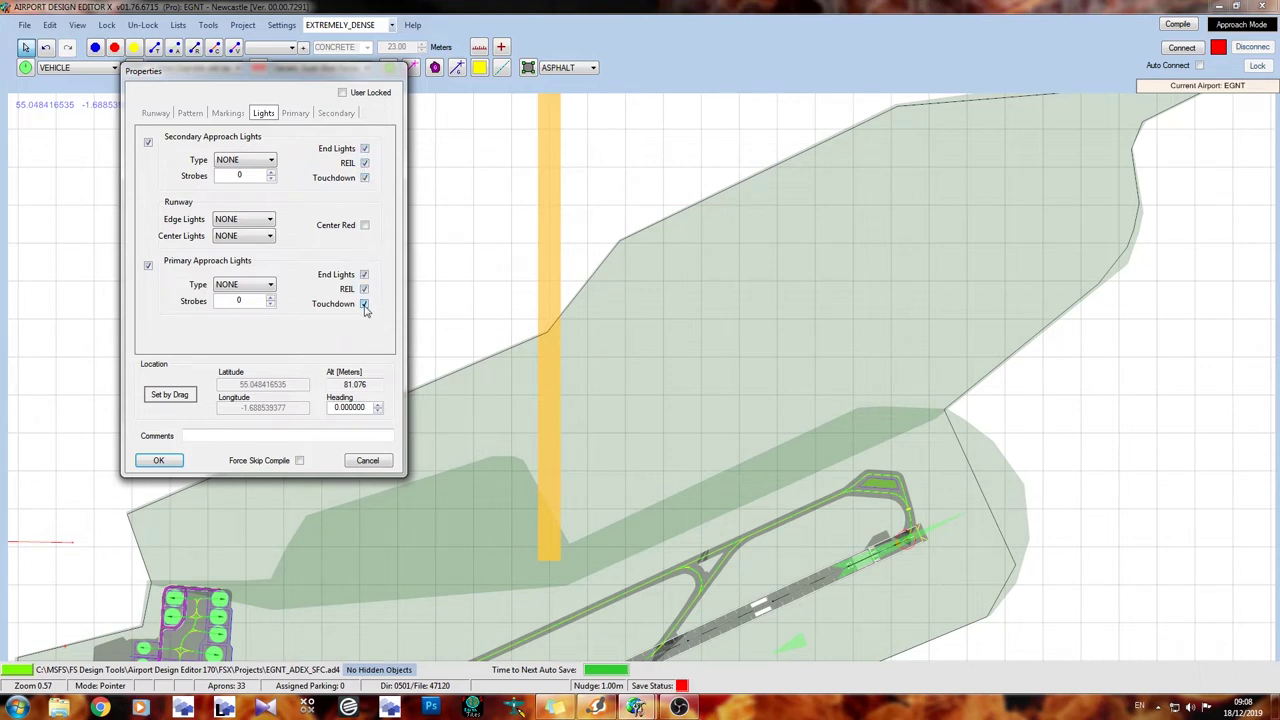
Use CALVERT2 approach lights at the secondary end and ALSF2 at the primary end.
left_click(260, 162)
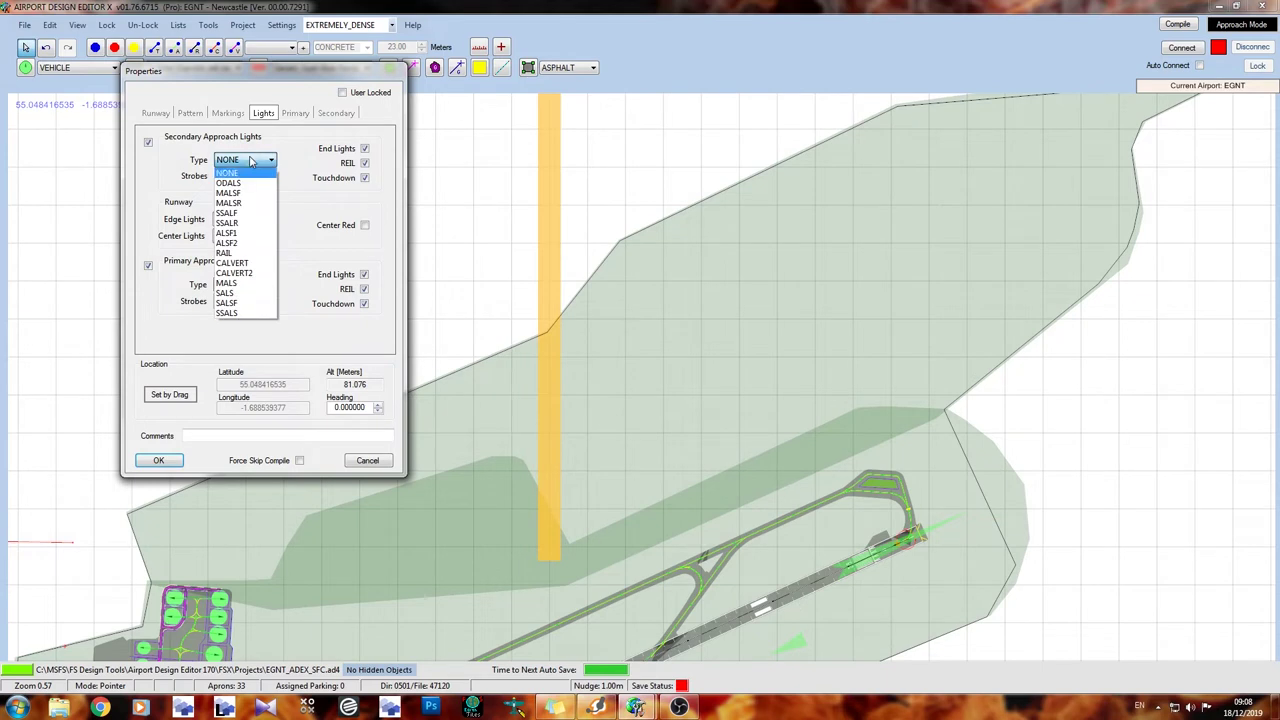
left_click(253, 273)
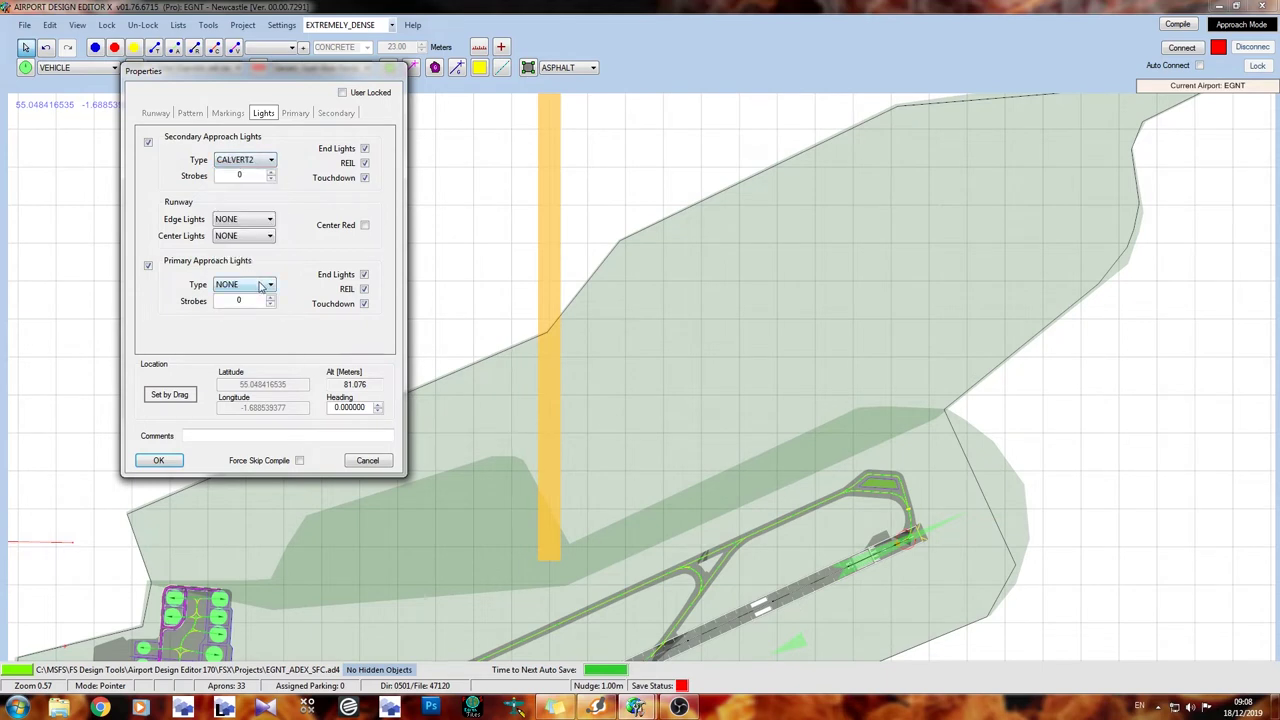
left_click(260, 286)
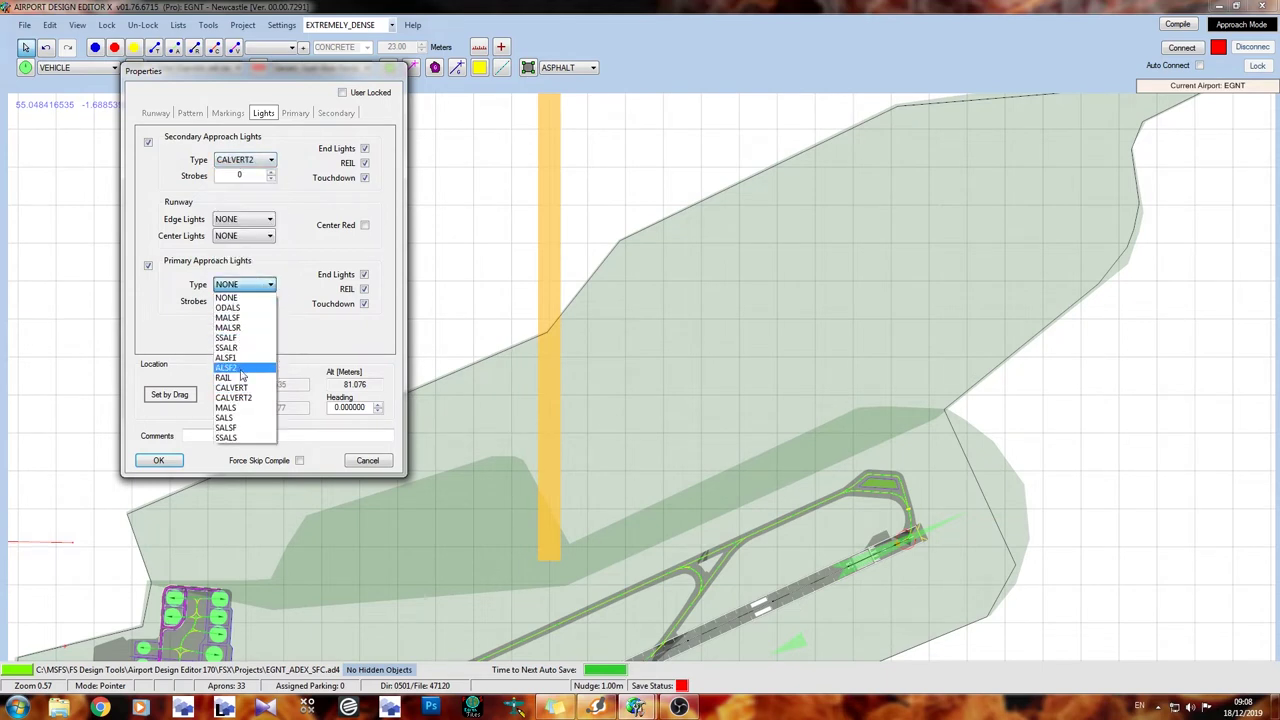
left_click(241, 369)
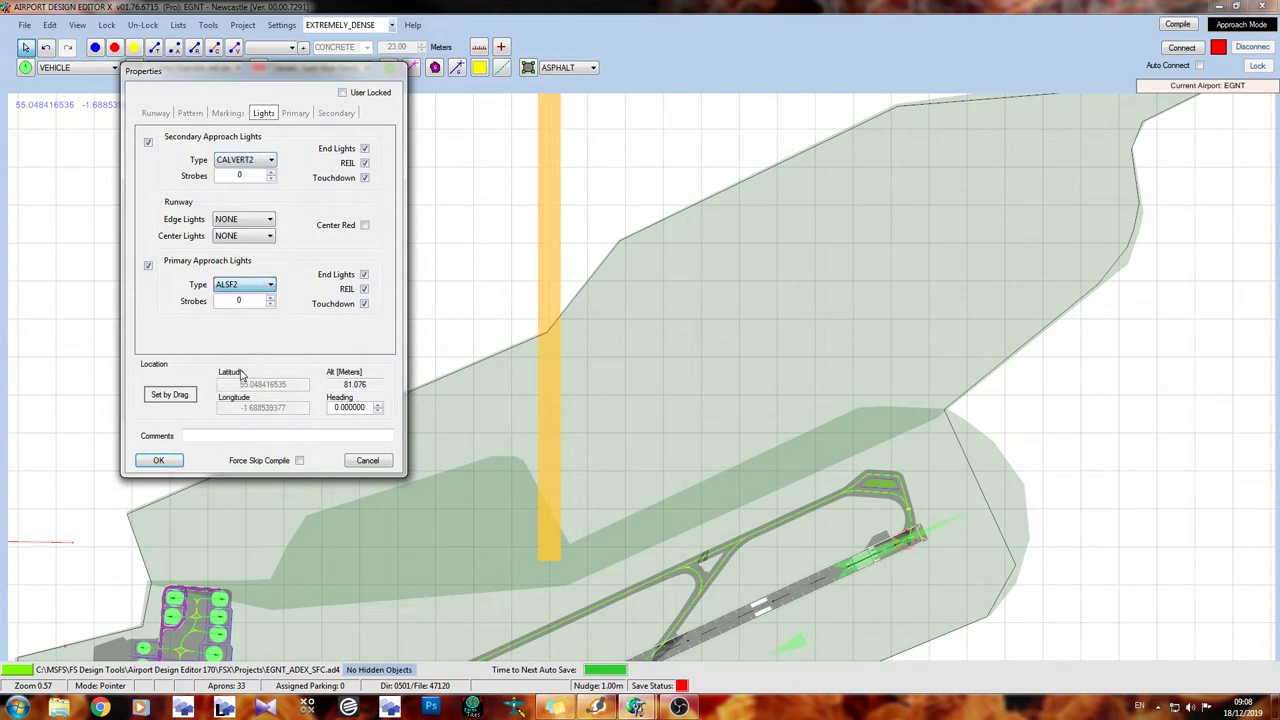
Set runway edge and centre lights to HIGH.
left_click(245, 222)
left_click(244, 258)
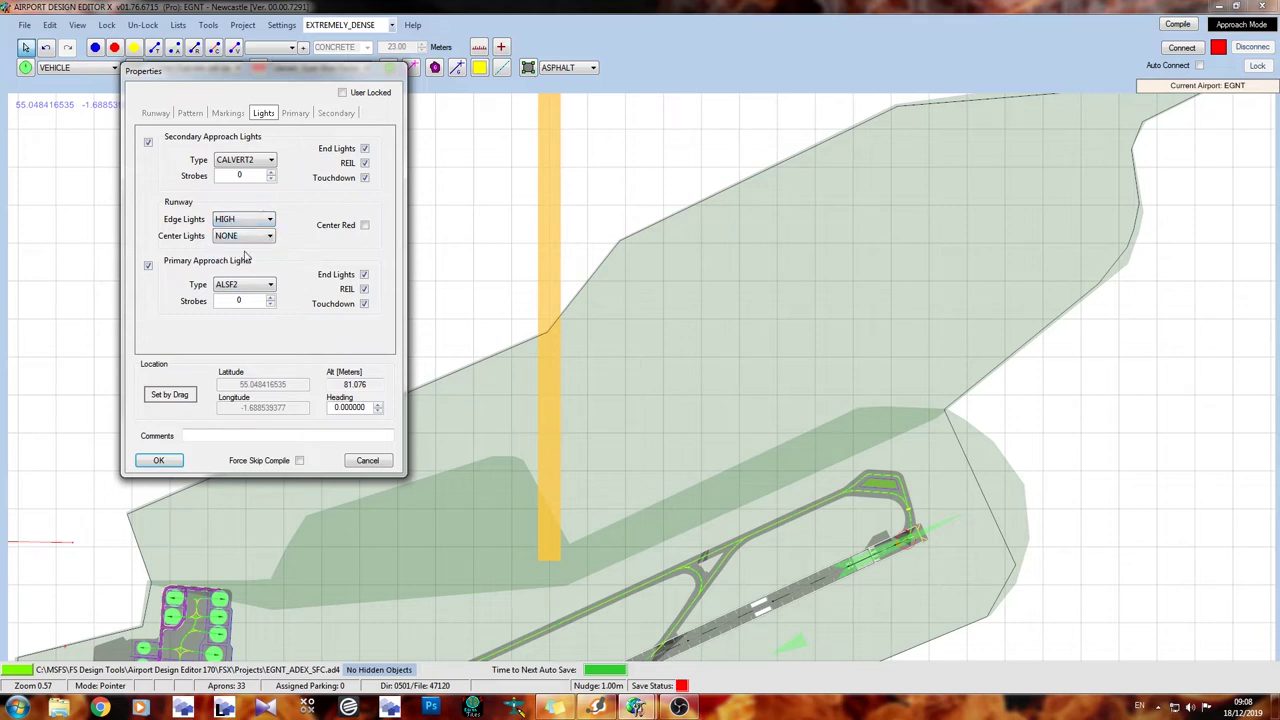
left_click(250, 236)
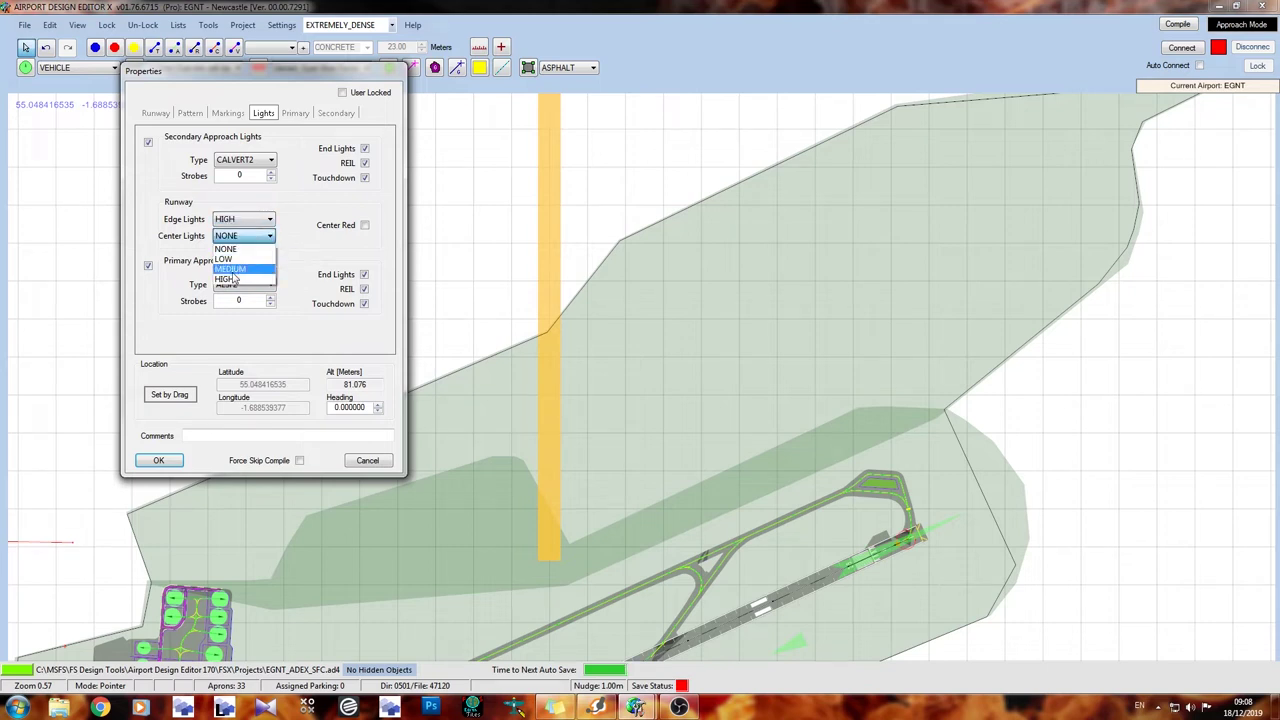
left_click(238, 275)
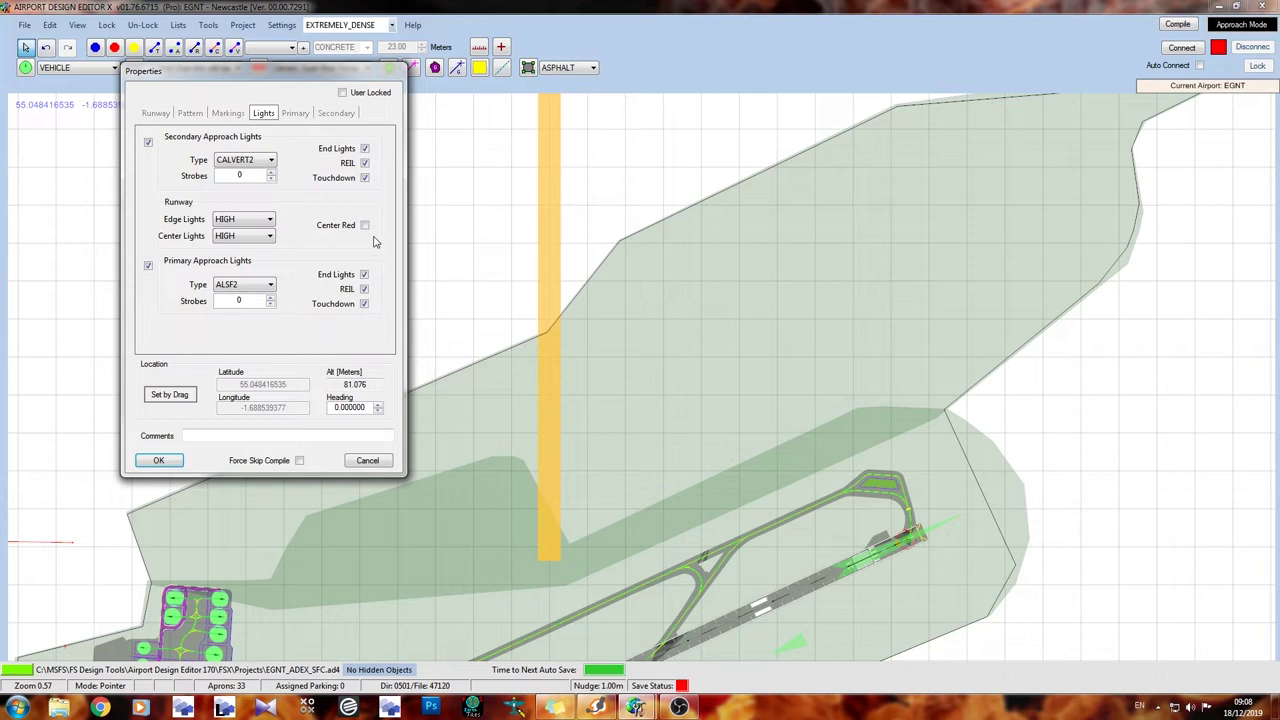
left_click(294, 114)
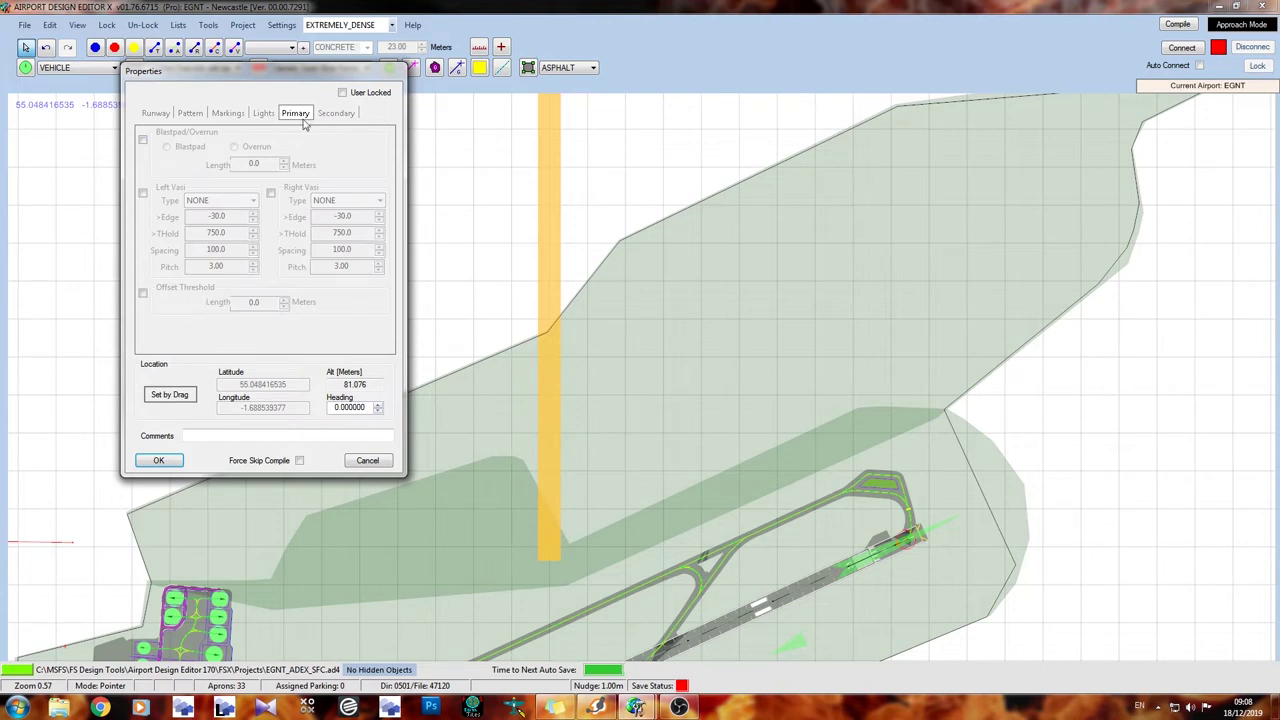
Add a left PAPI4 and an offset threshold at both runway ends.
left_click(143, 193)
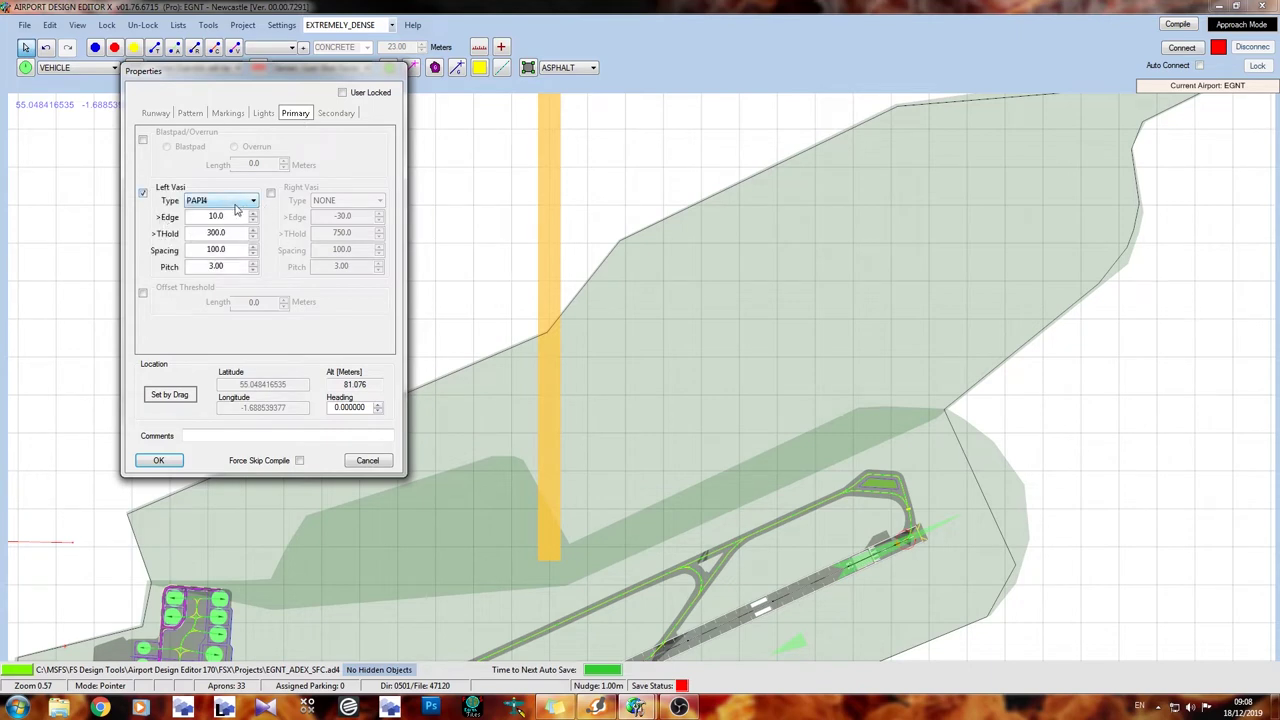
left_click(143, 294)
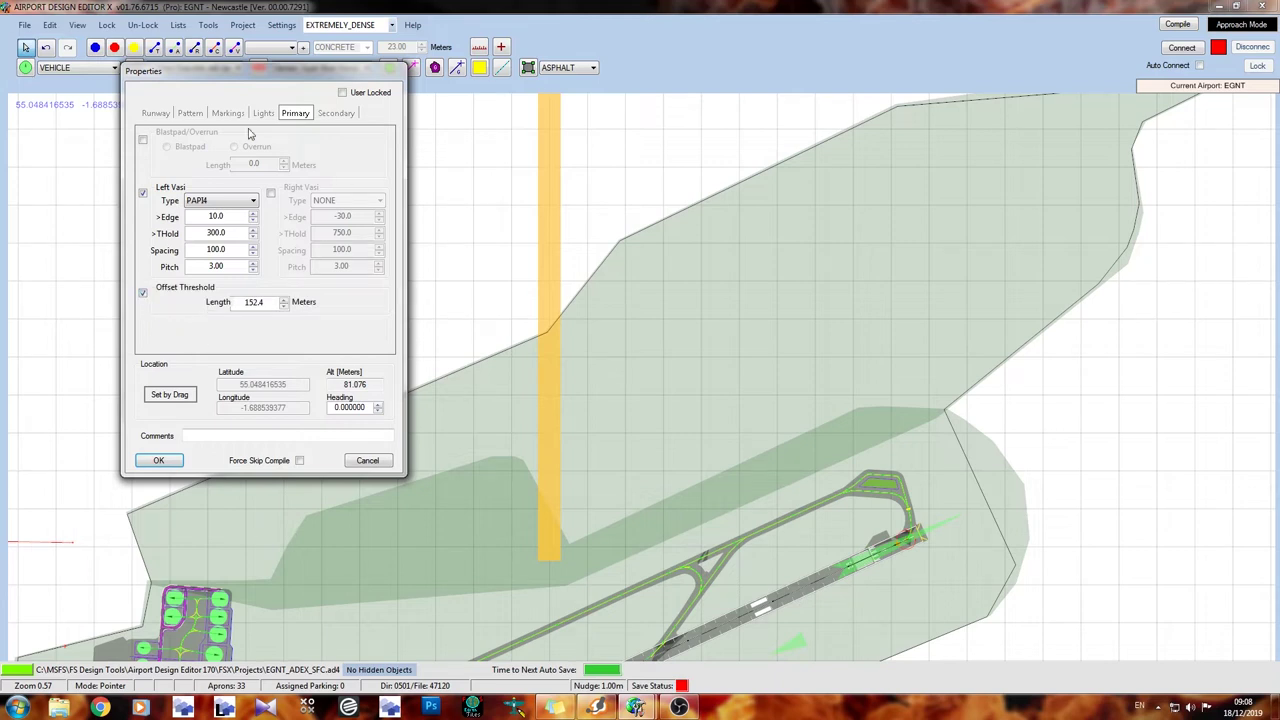
left_click(324, 117)
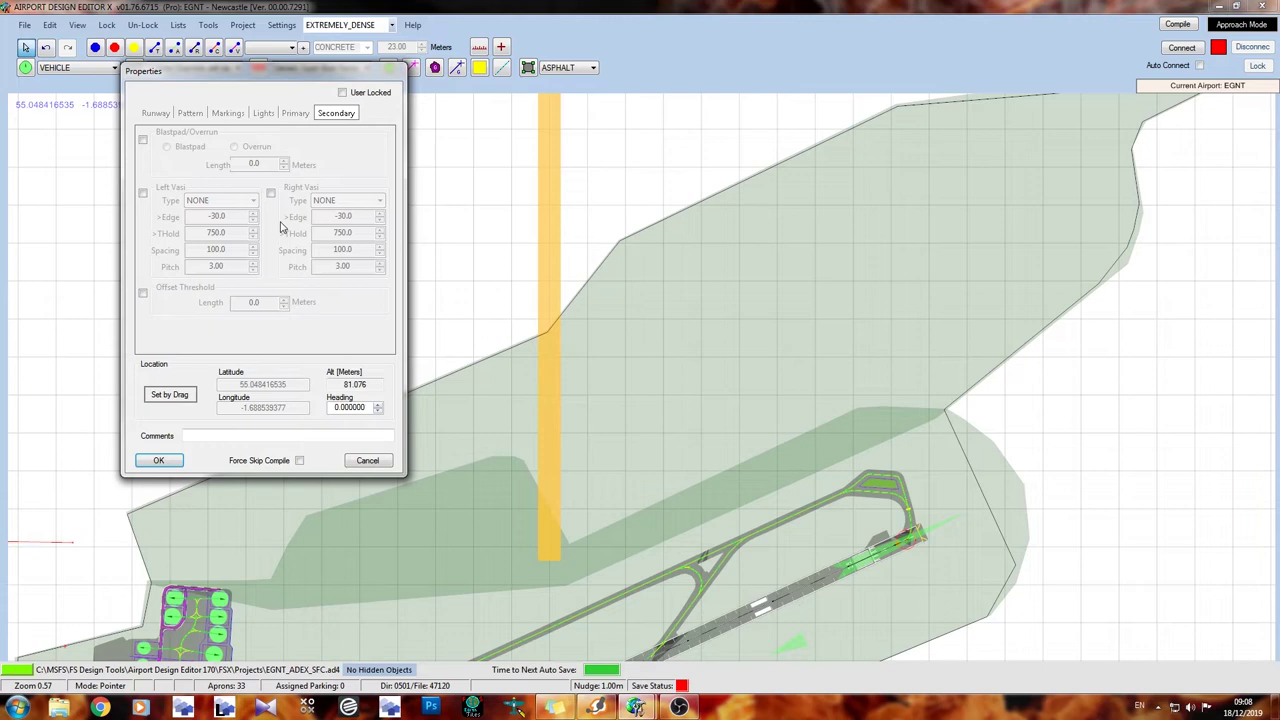
left_click(143, 294)
left_click(143, 193)
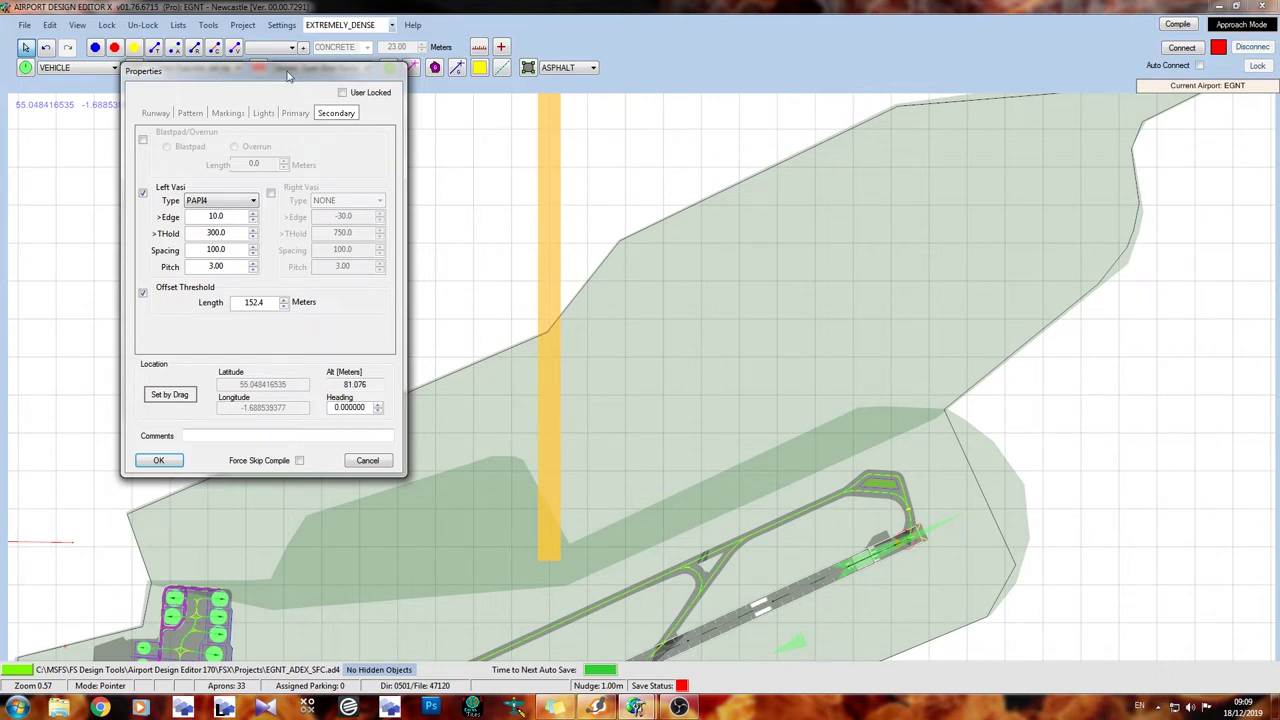
Confirm the runway edge lights stay at HIGH.
left_click(264, 118)
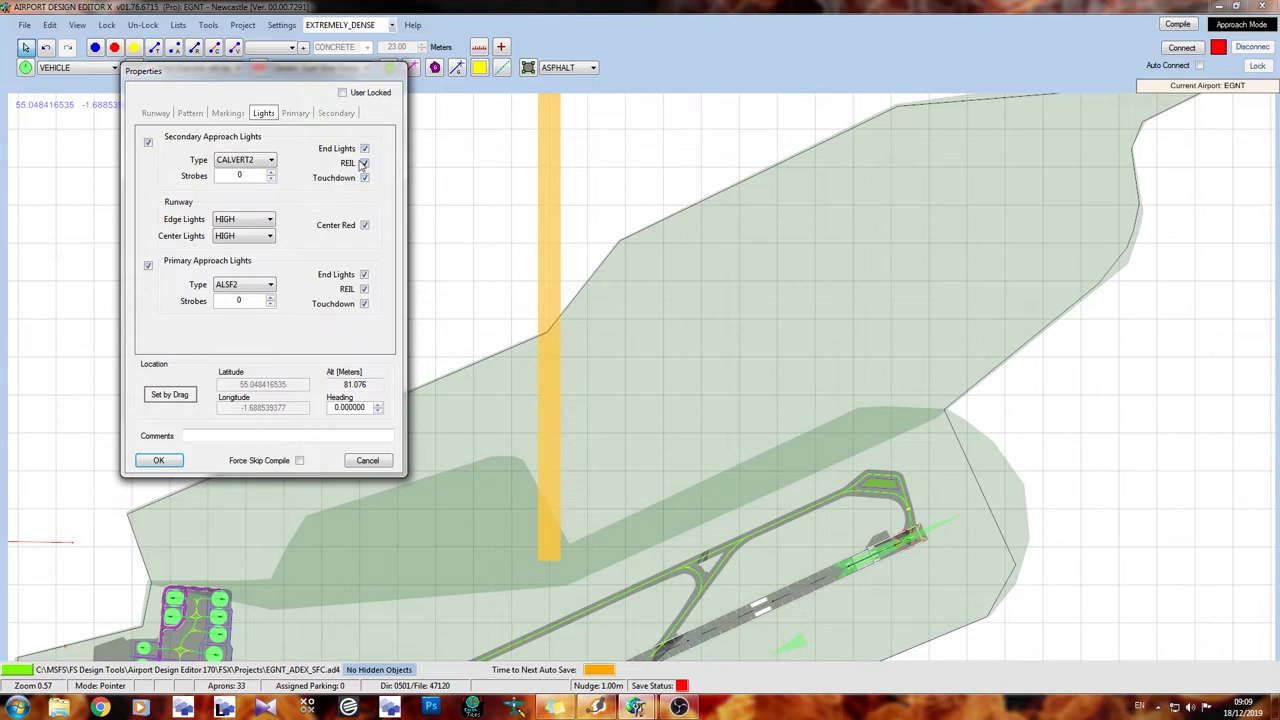
left_click(262, 222)
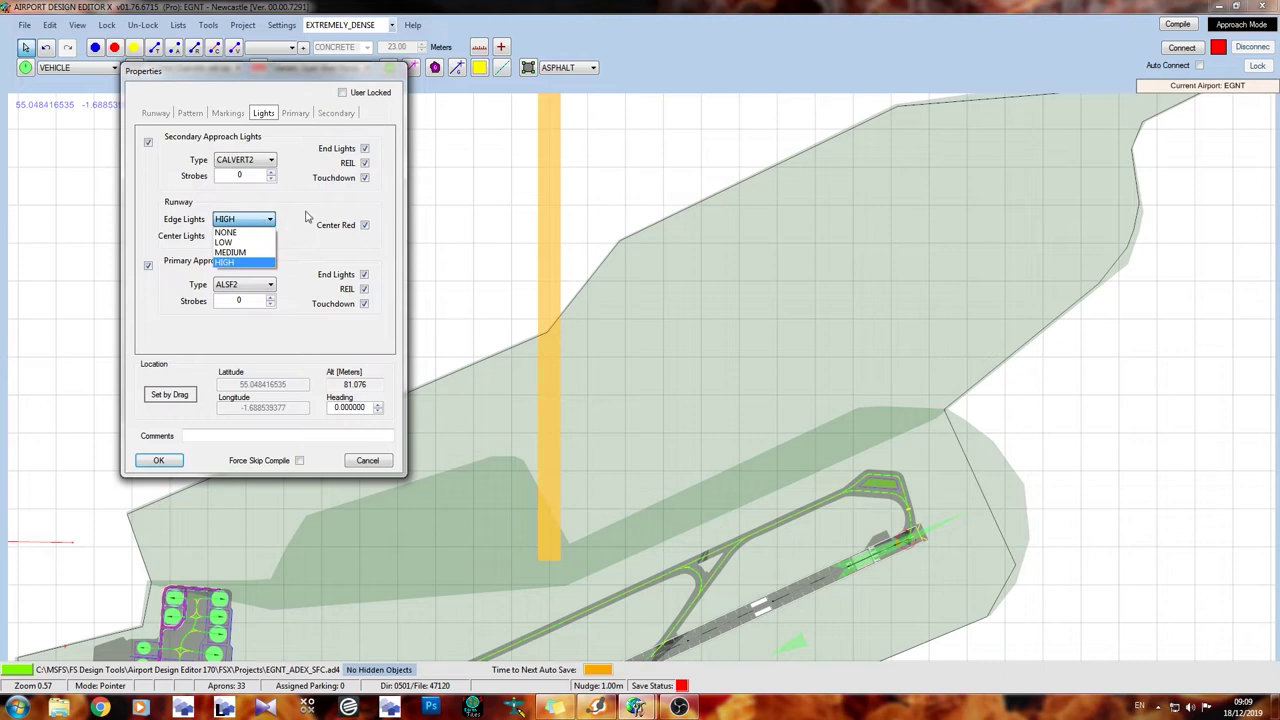
left_click(307, 211)
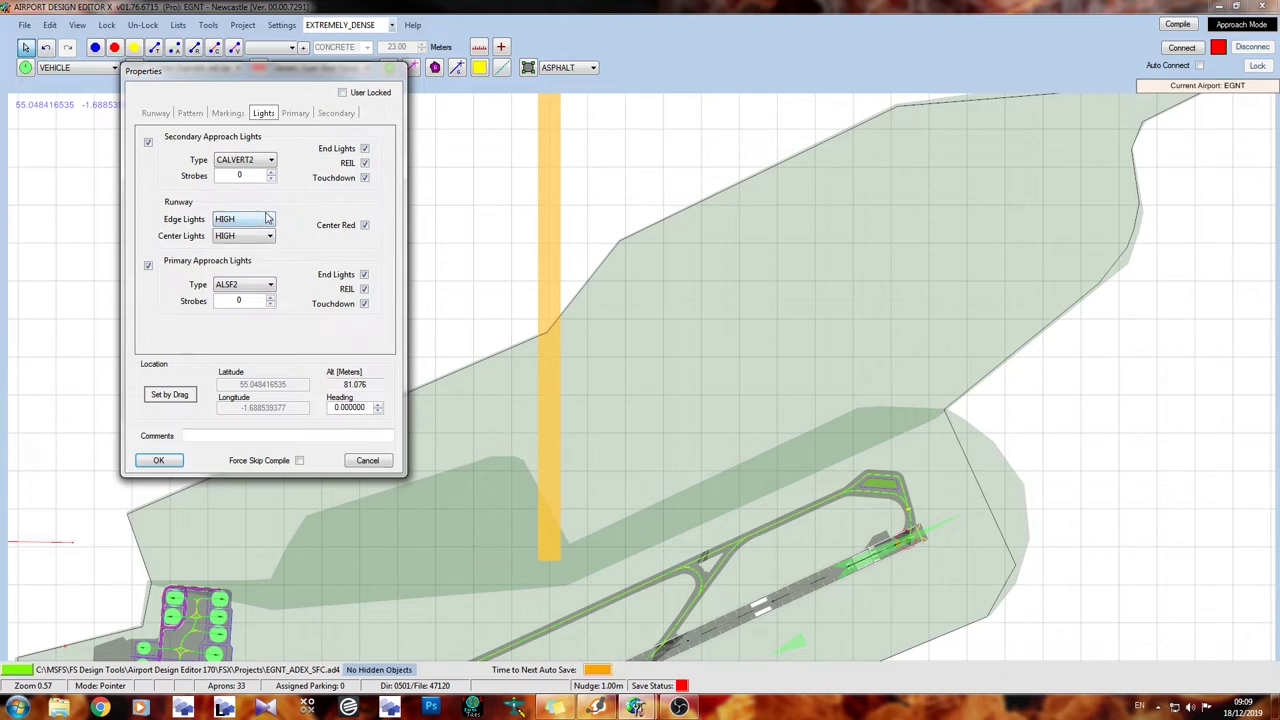
left_click(267, 218)
Review both ends' PAPI and 152.4 m offset threshold settings.
left_click(335, 114)
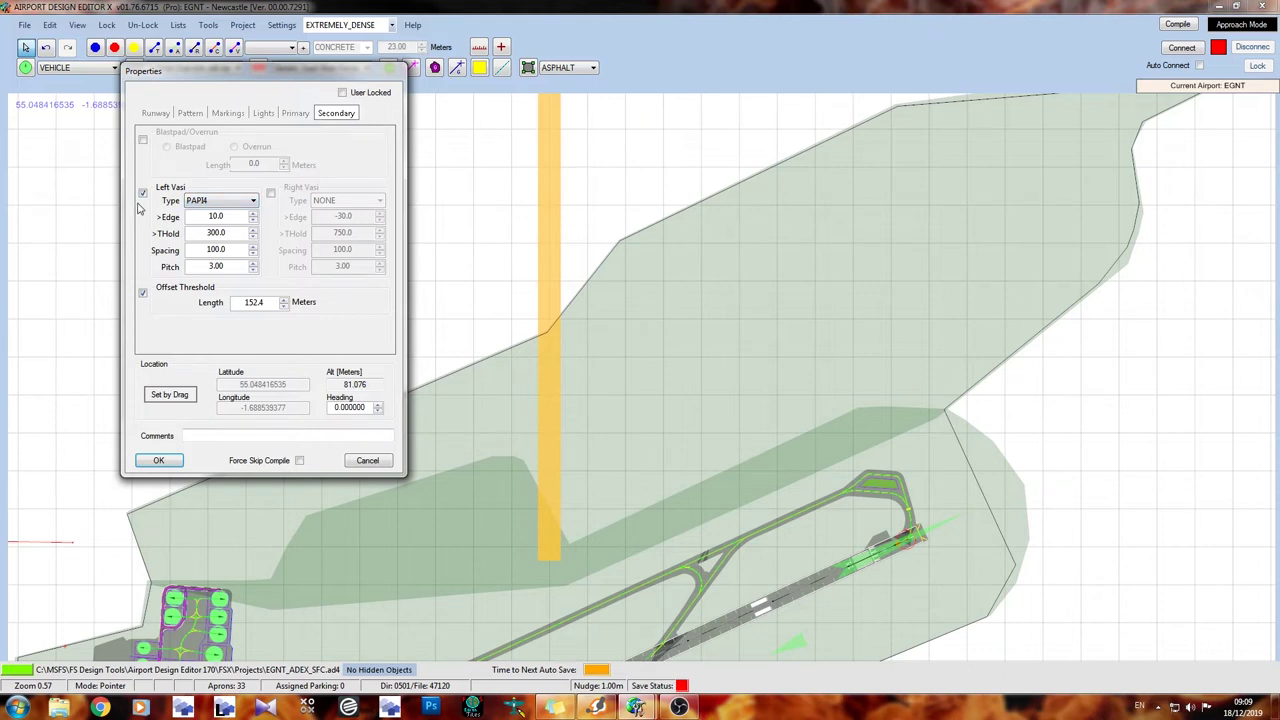
left_click(296, 114)
left_click(340, 116)
left_click_drag(226, 268, 157, 306)
Close the runway properties and rotate the new runway to a flatter angle.
left_click(228, 249)
left_click(158, 459)
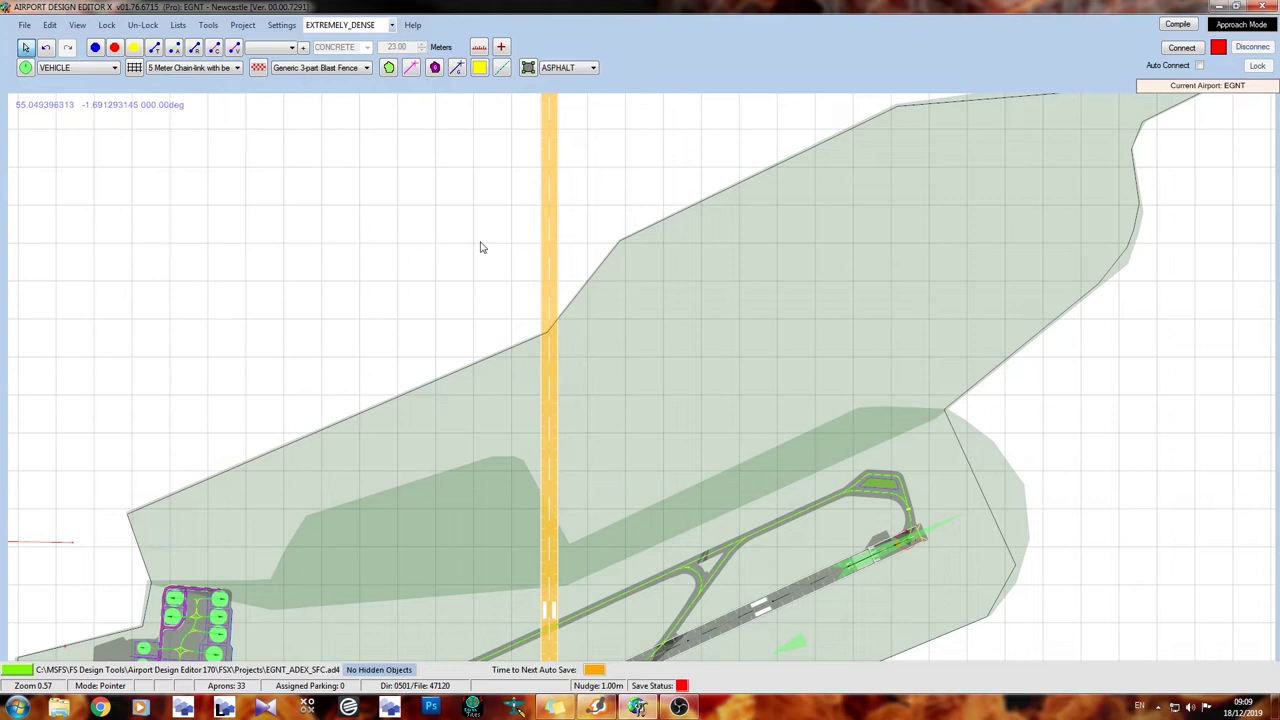
scroll(389, 303, "down", 3)
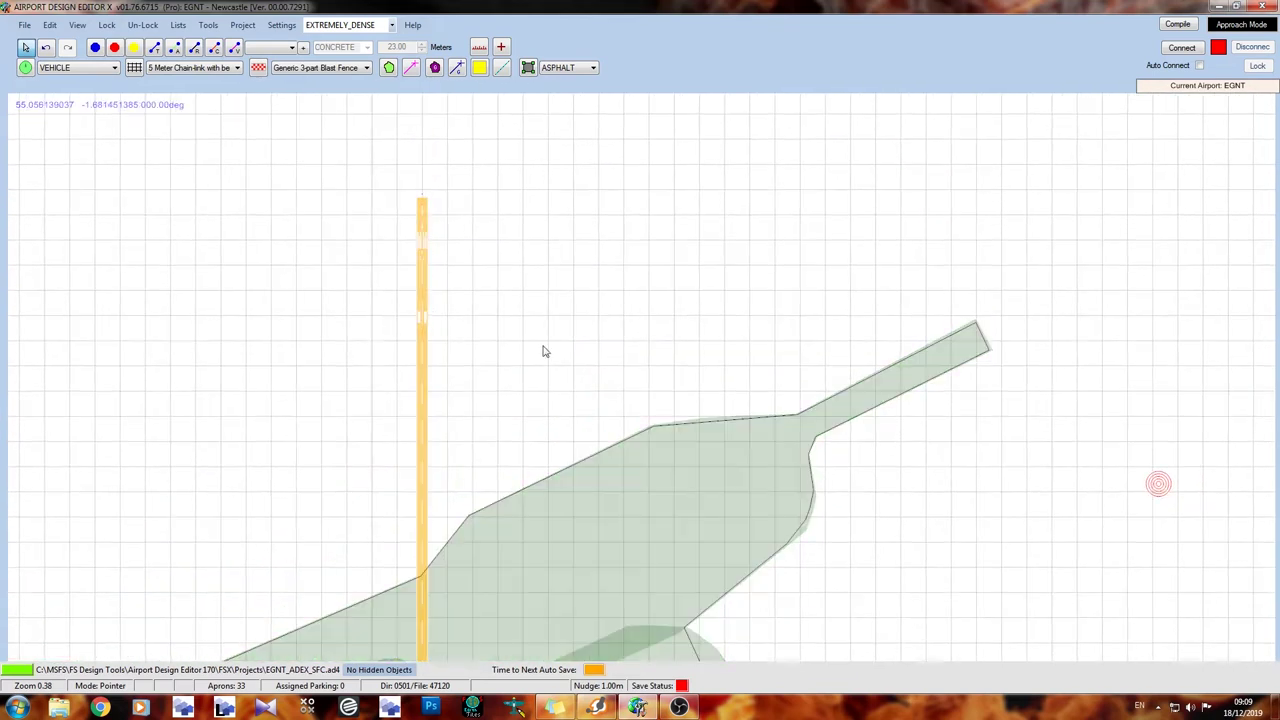
mouse_move(560, 300)
left_mouse_down()
mouse_move(496, 408)
mouse_move(560, 391)
left_mouse_up()
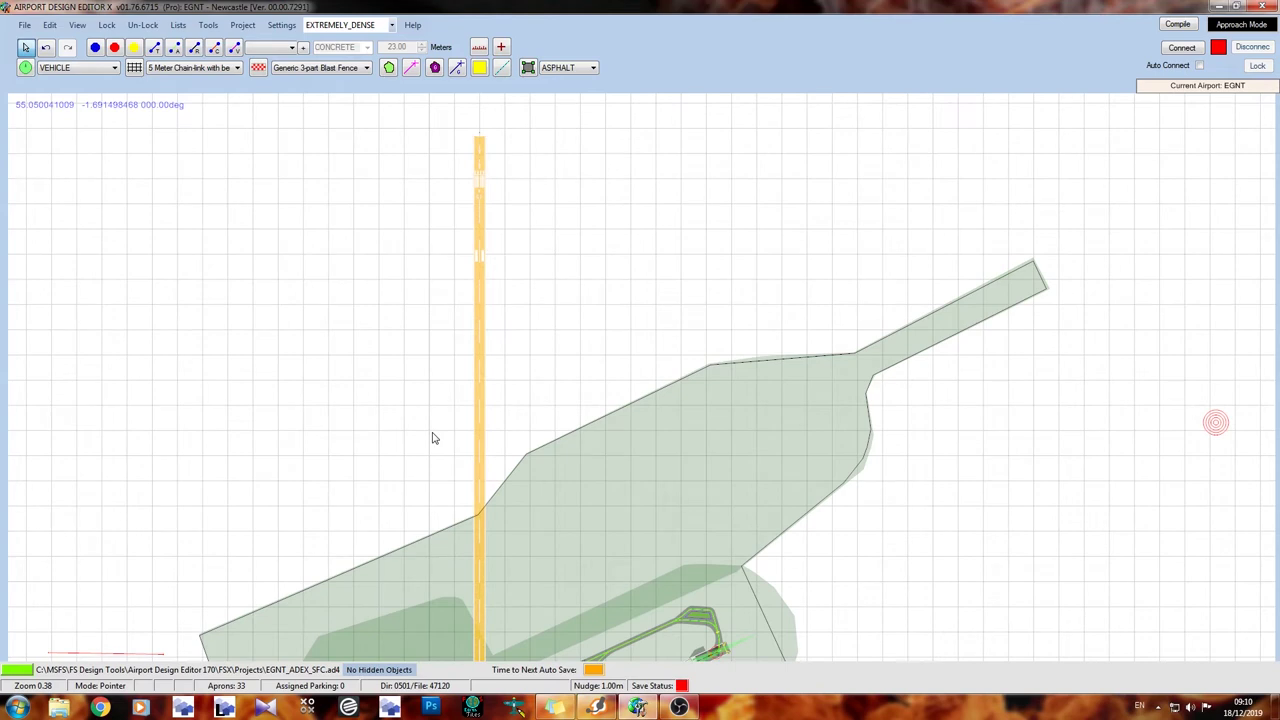
left_click_drag(433, 438, 560, 305)
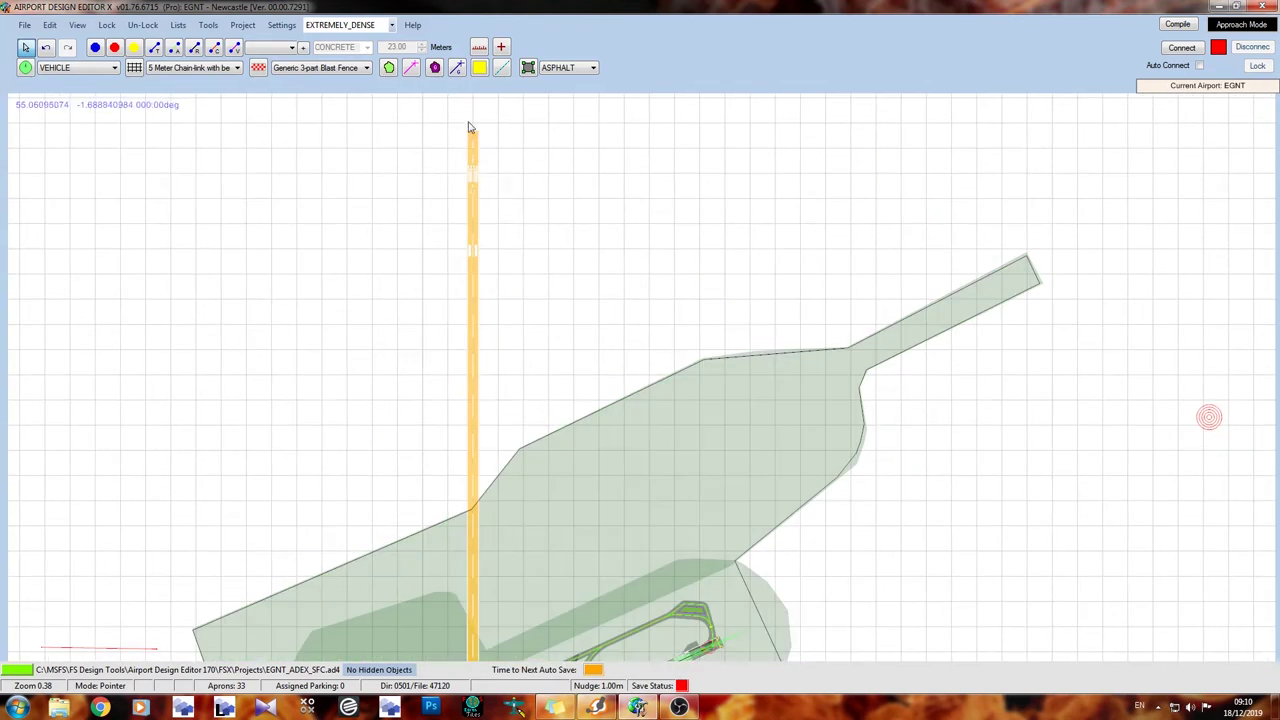
left_click_drag(519, 139, 791, 306)
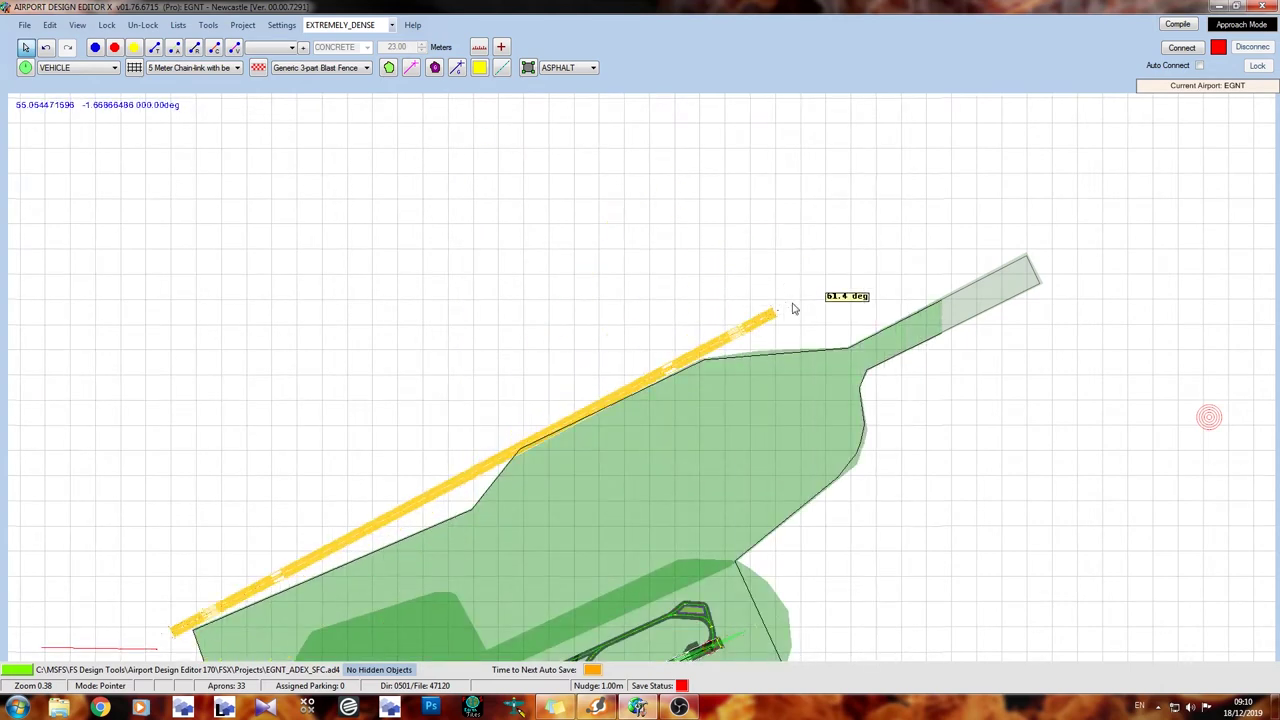
left_click_drag(646, 471, 607, 286)
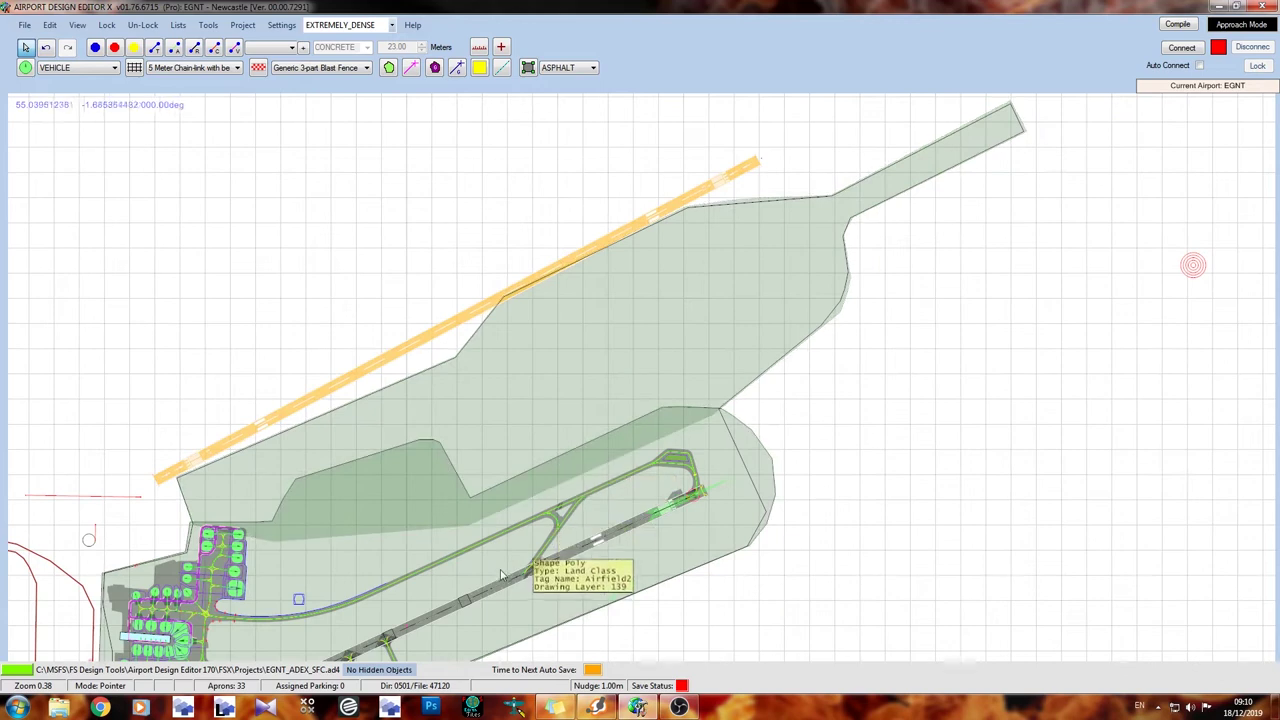
Set runway 07L/25R's heading to 65.5, matching runway 07/25's 65.19.
double_click(497, 590)
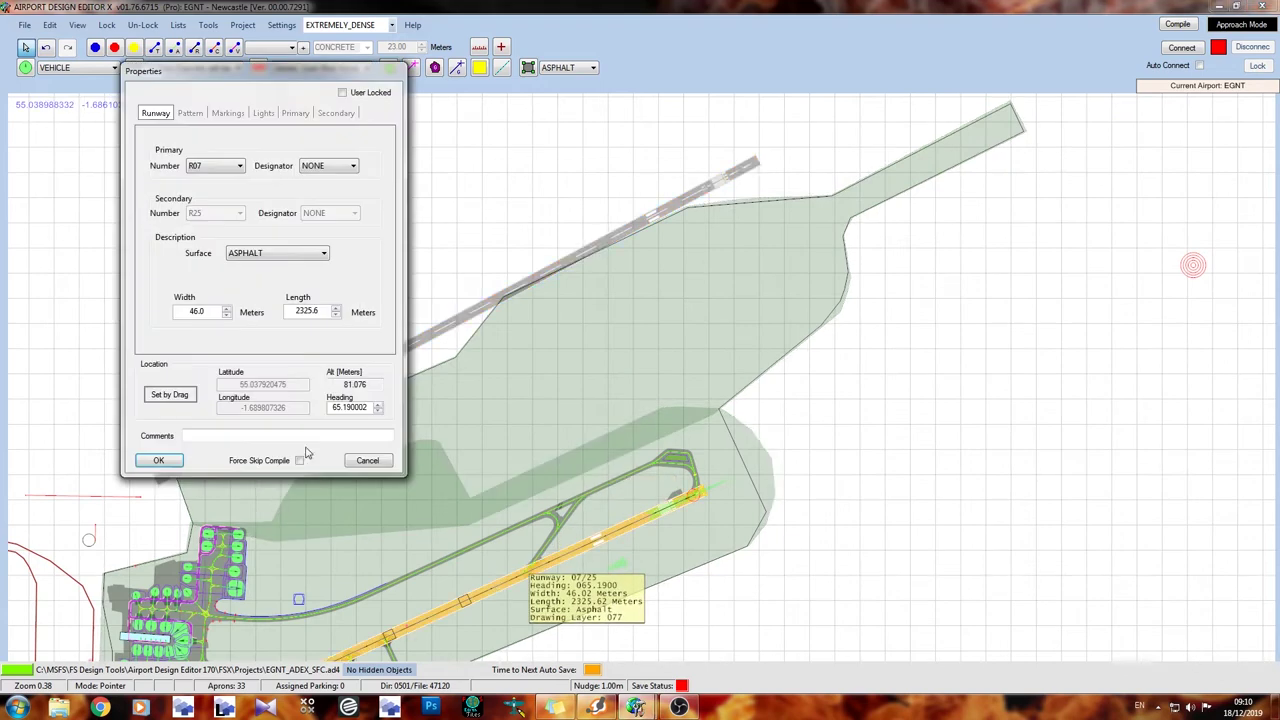
double_click(370, 407)
left_click(366, 460)
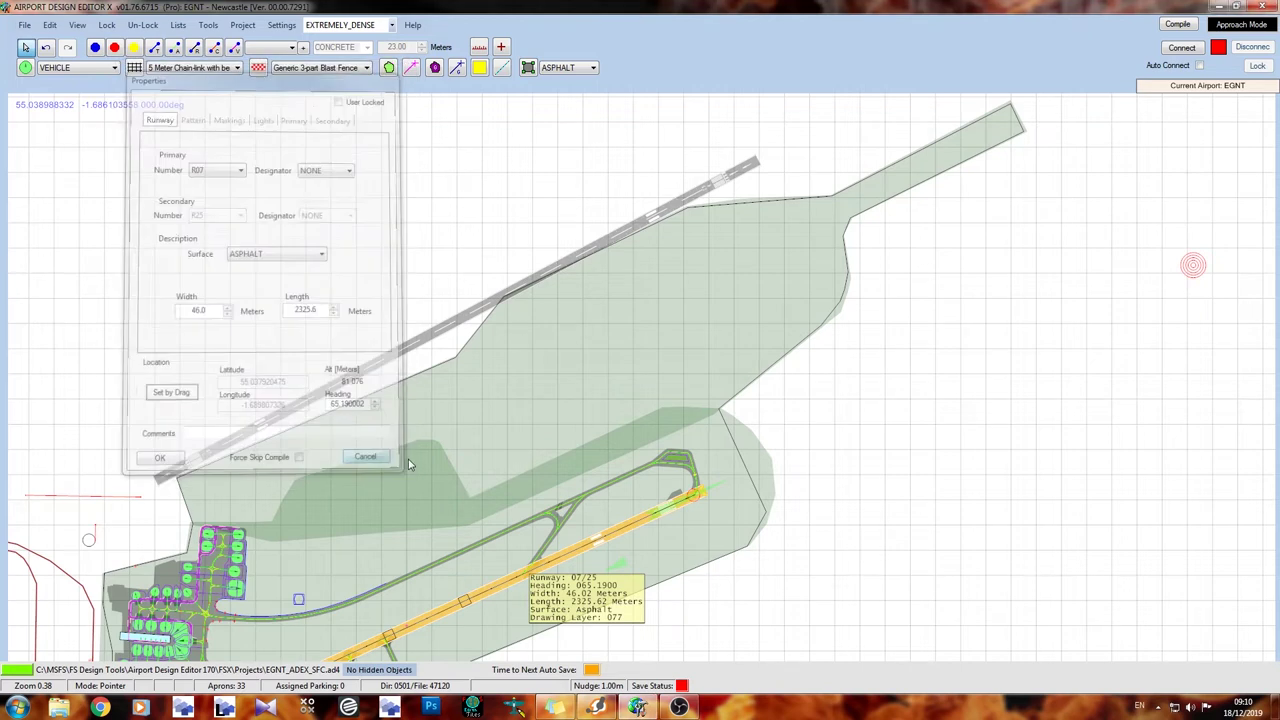
double_click(436, 334)
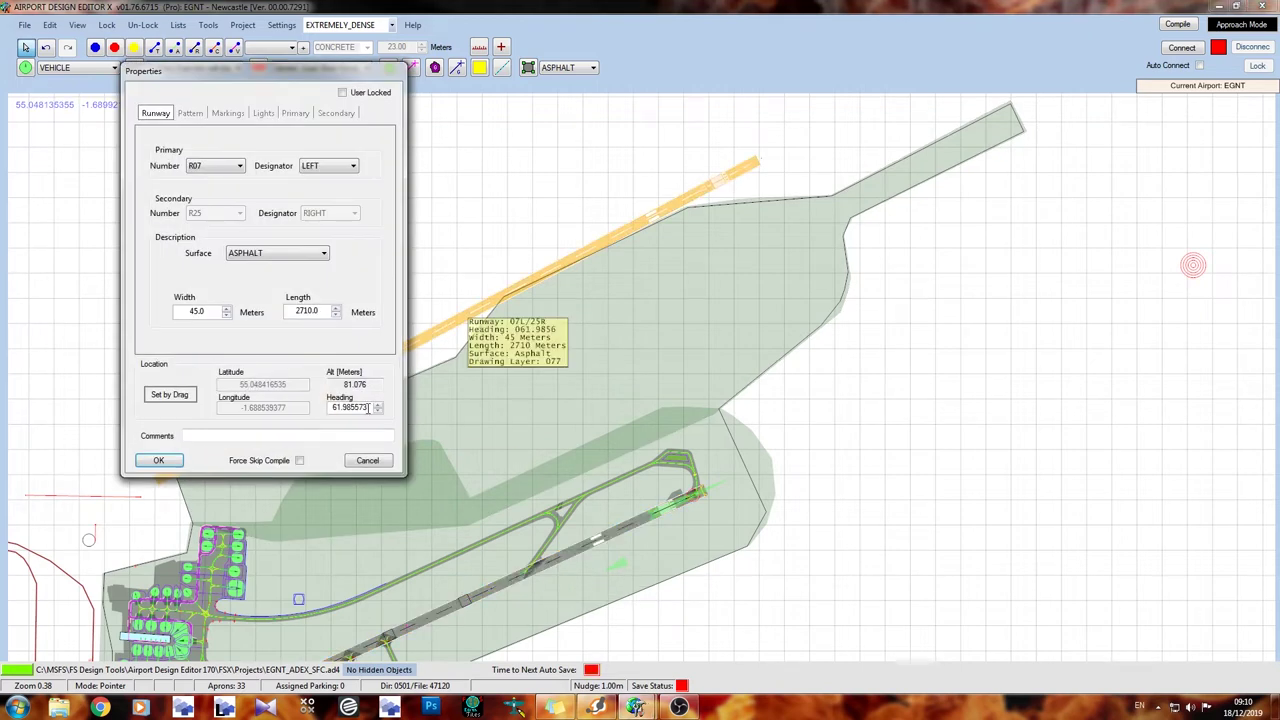
double_click(368, 408)
type("65.5")
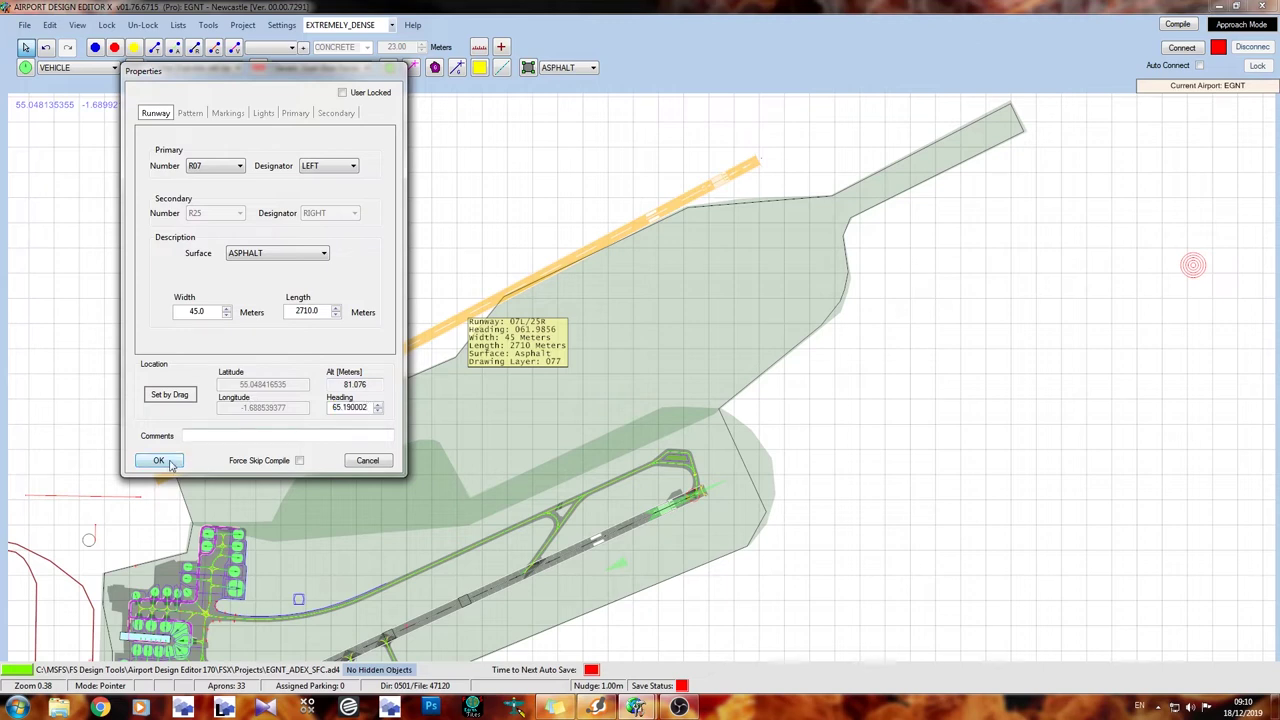
left_click(158, 460)
Move runway 07L/25R onto the northern part of the airfield.
middle_click_drag(343, 294, 355, 282)
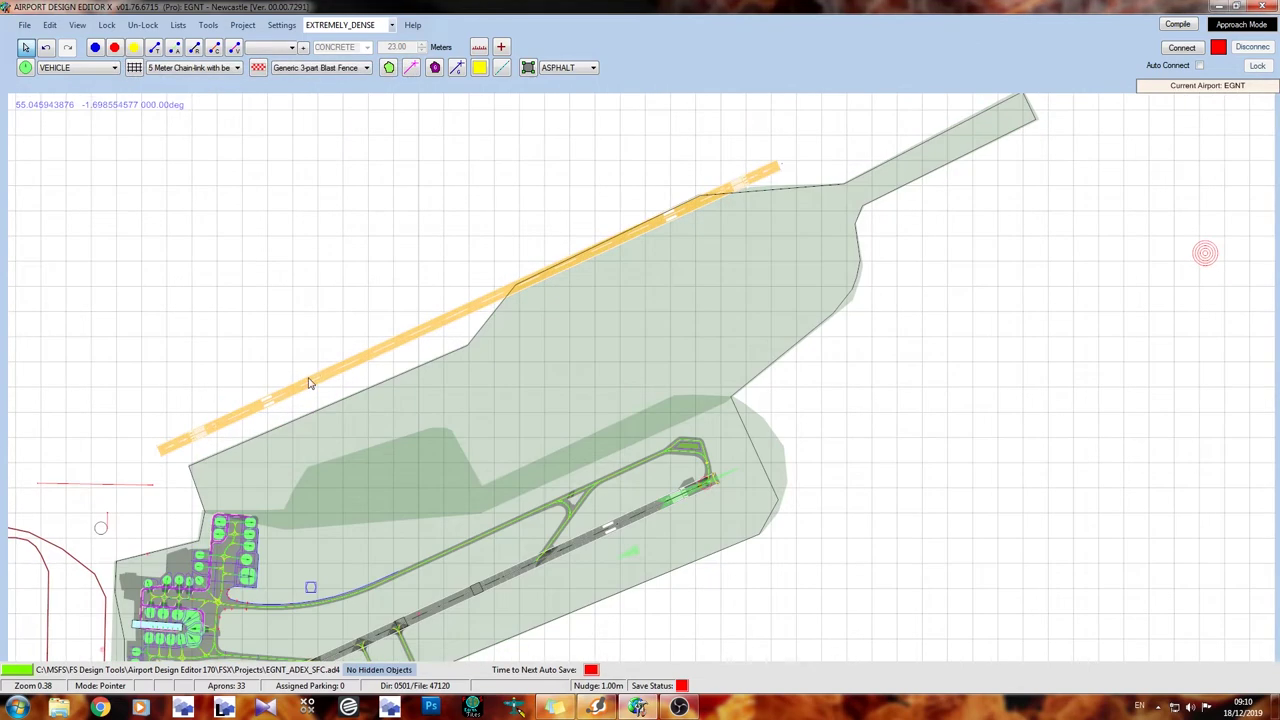
left_click_drag(307, 385, 391, 413)
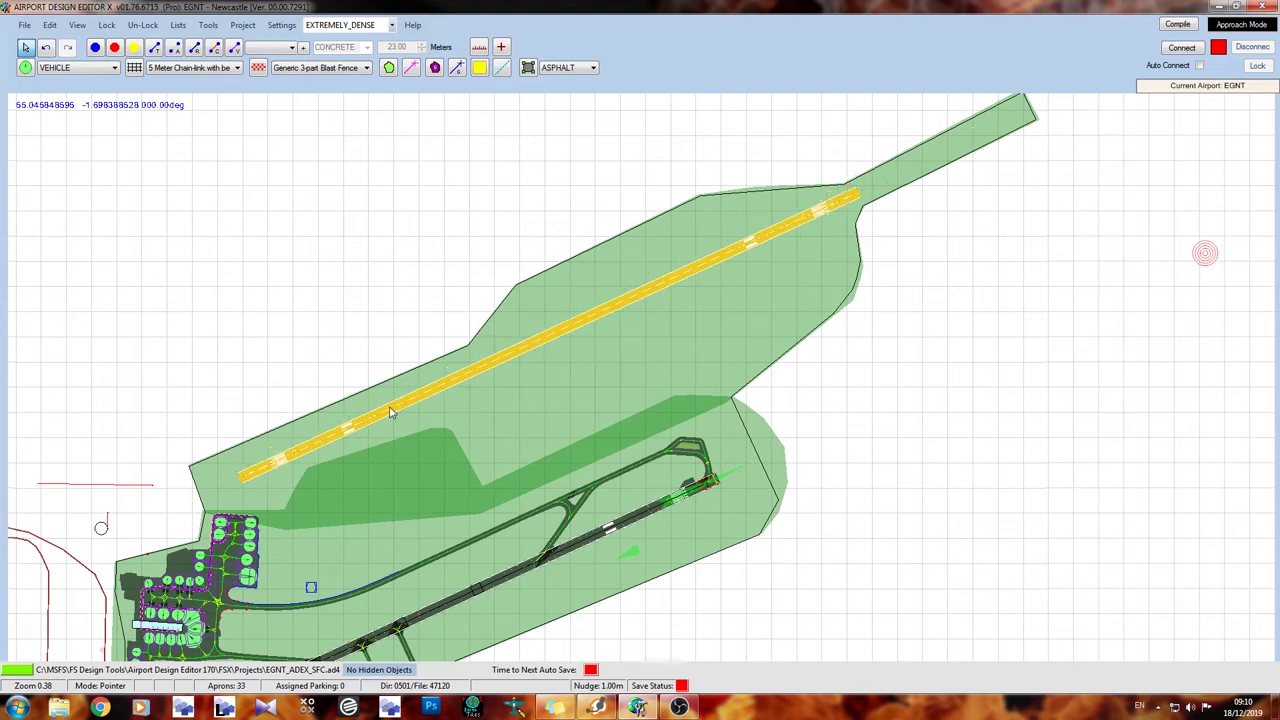
left_click(200, 280)
scroll(460, 510, "down", 3)
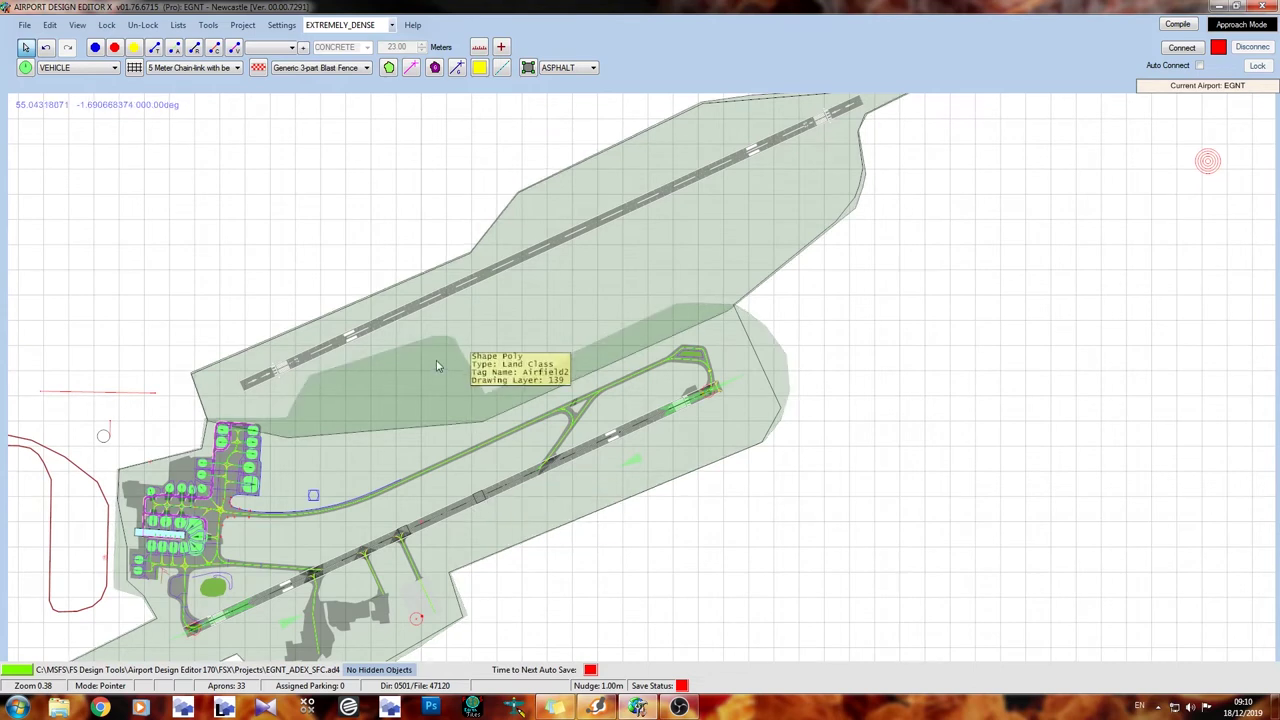
scroll(435, 364, "up", 1)
scroll(435, 364, "up", 1)
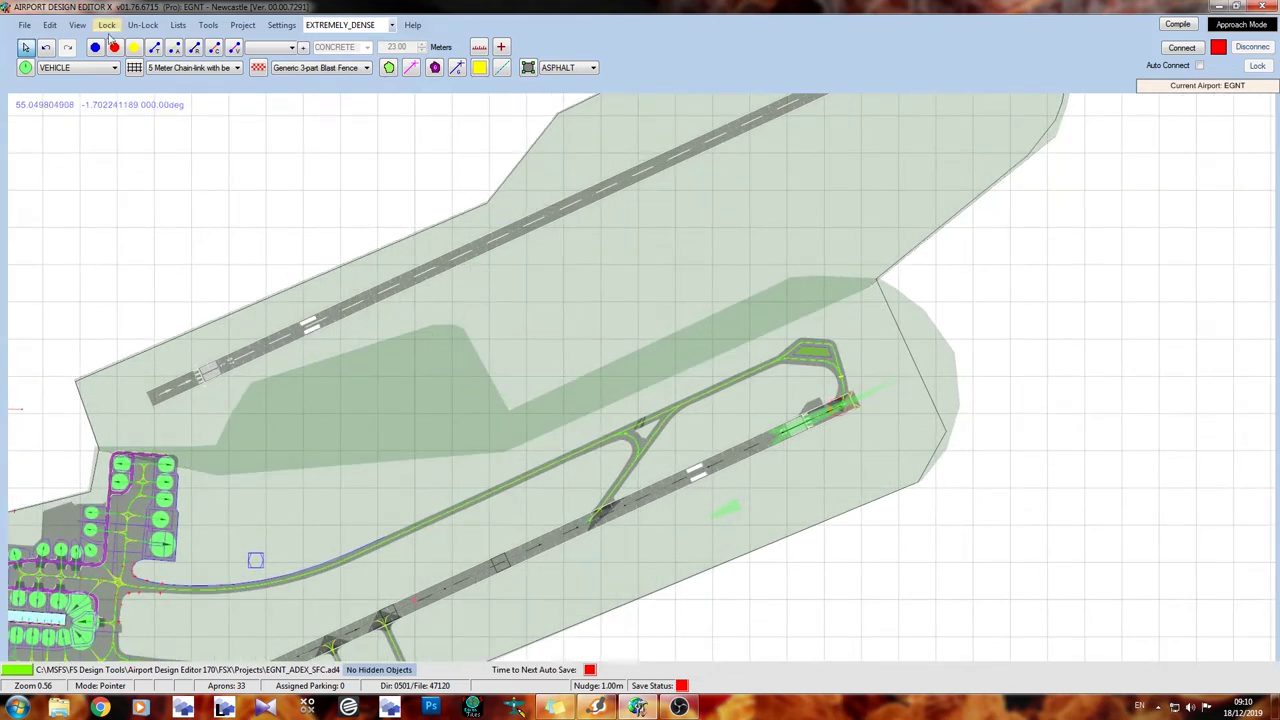
Select the Add Taxi Link tool and zoom in on the area between the runways.
left_click(154, 47)
scroll(240, 330, "down", 2)
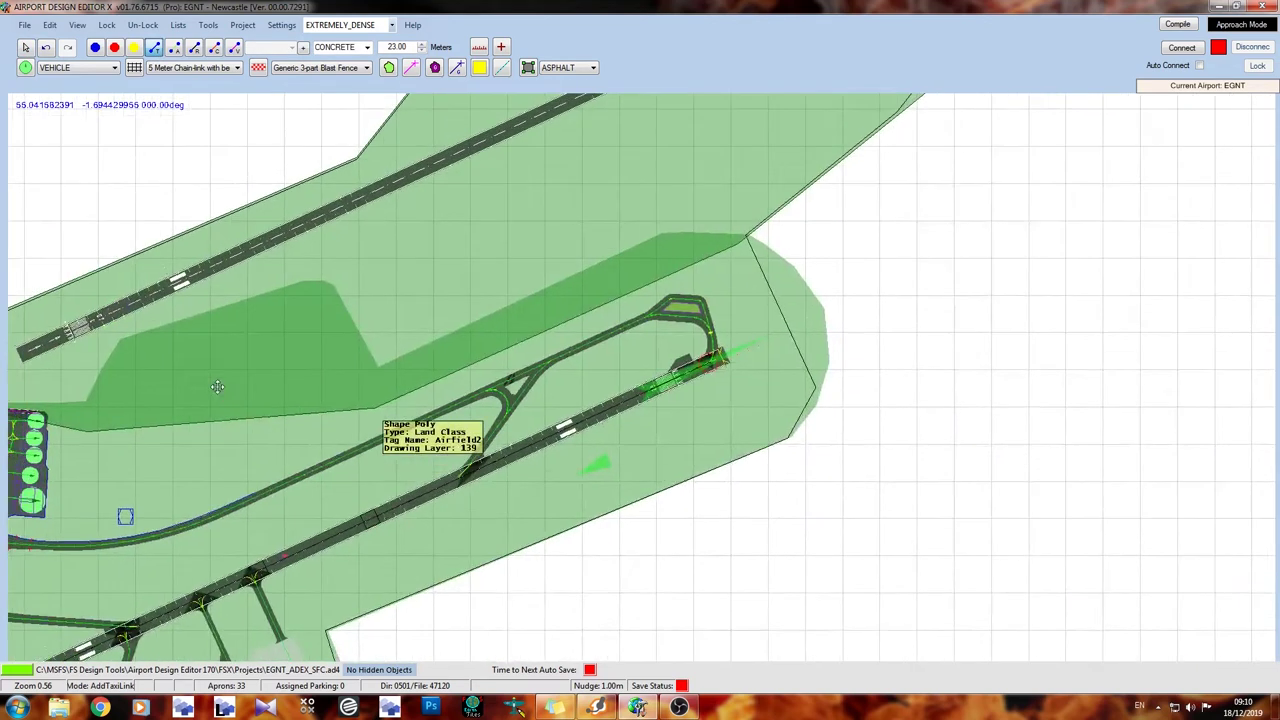
scroll(500, 430, "up", 2)
right_click_drag(429, 343, 579, 401)
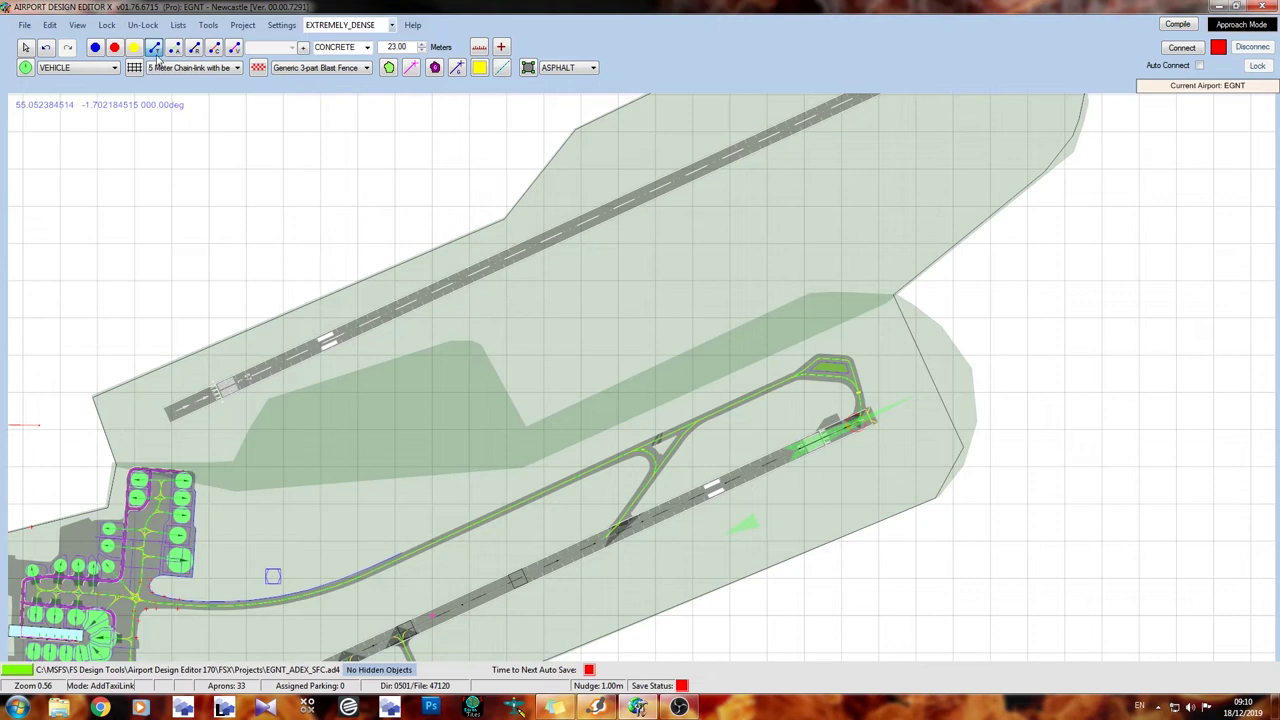
scroll(522, 523, "up", 1)
scroll(520, 524, "up", 1)
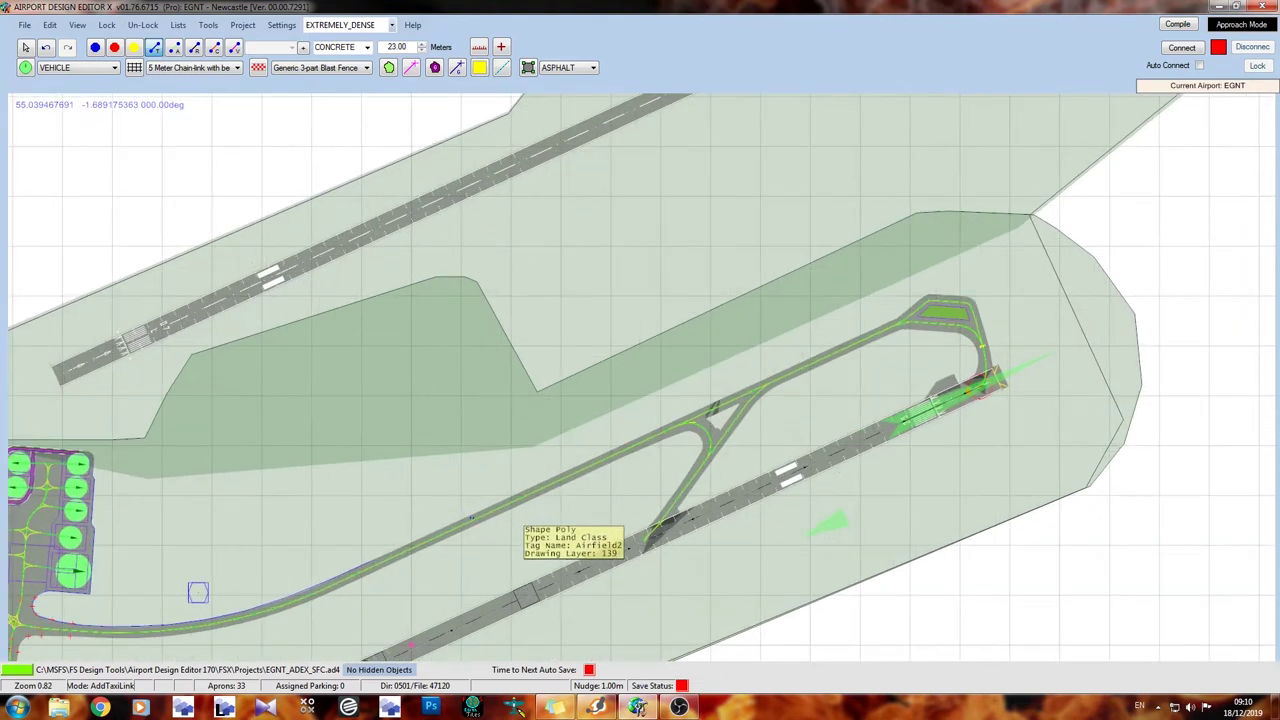
scroll(595, 446, "up", 2)
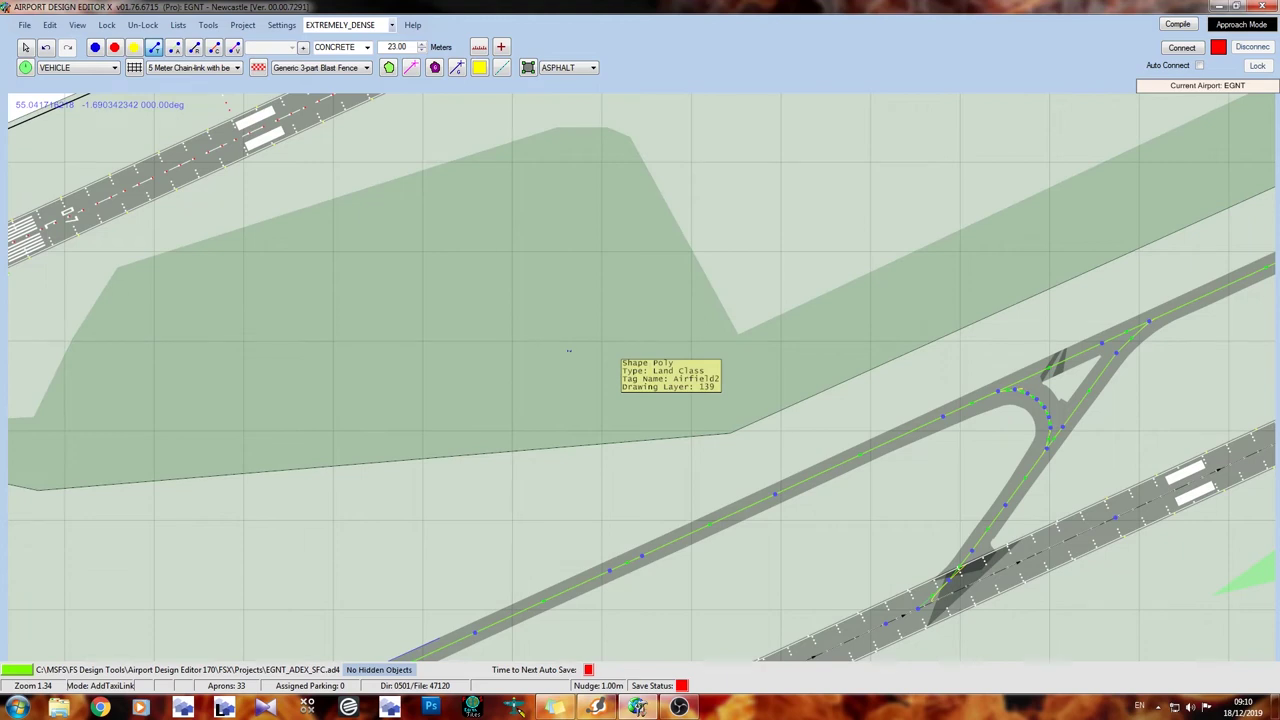
scroll(568, 350, "down", 1, "ctrl")
scroll(568, 350, "down", 1, "ctrl")
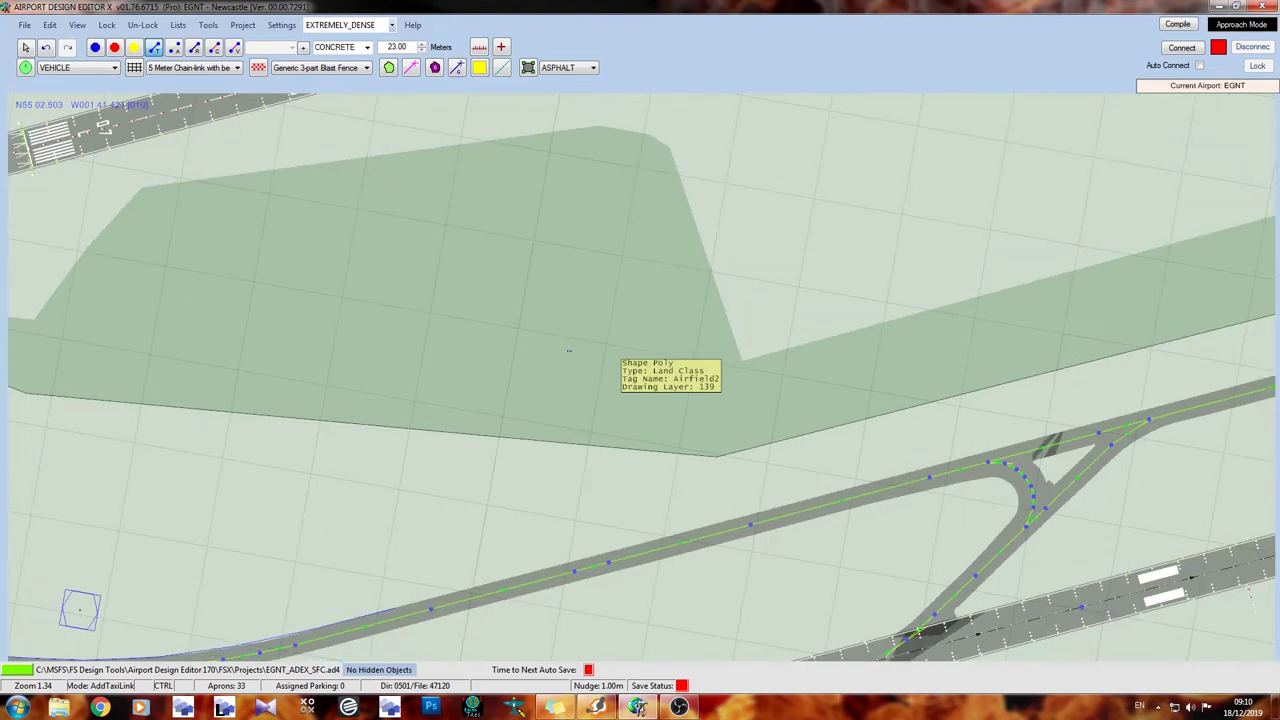
scroll(568, 350, "down", 1, "ctrl")
scroll(568, 350, "down", 1, "ctrl")
scroll(568, 350, "down", 1, "ctrl")
scroll(568, 350, "down", 1, "ctrl")
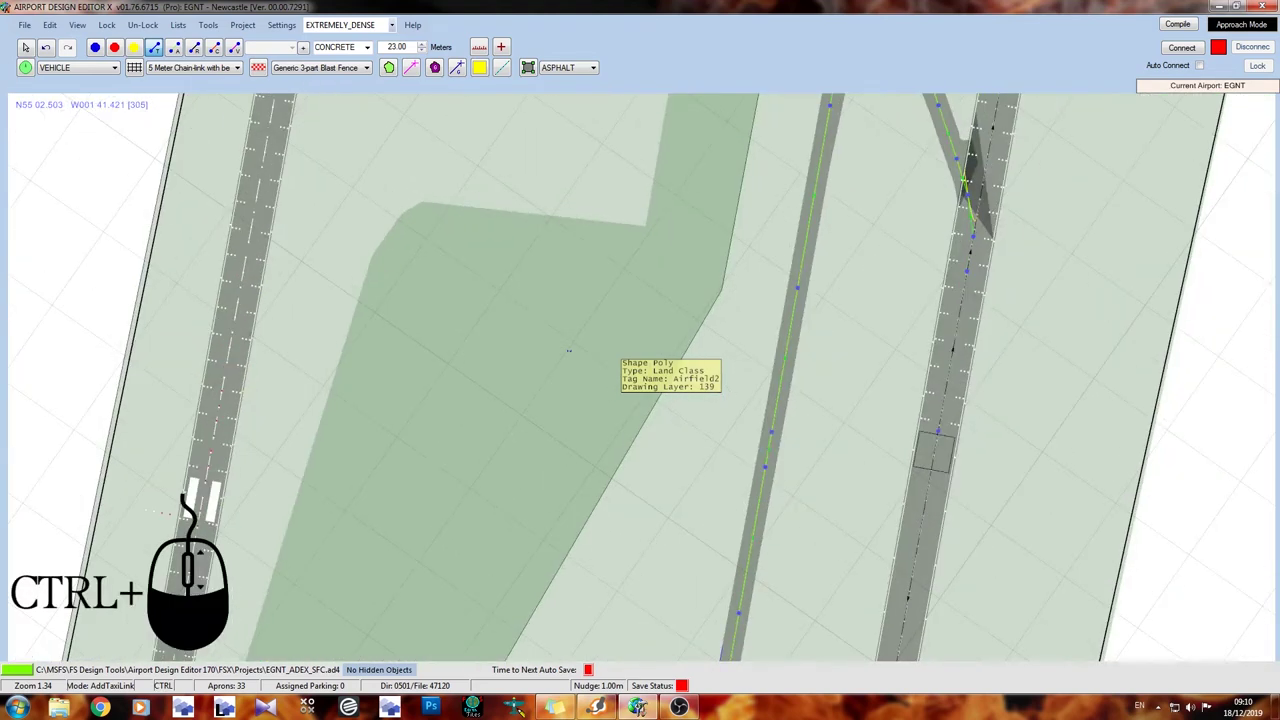
scroll(568, 350, "down", 1, "ctrl")
scroll(568, 350, "down", 1, "ctrl")
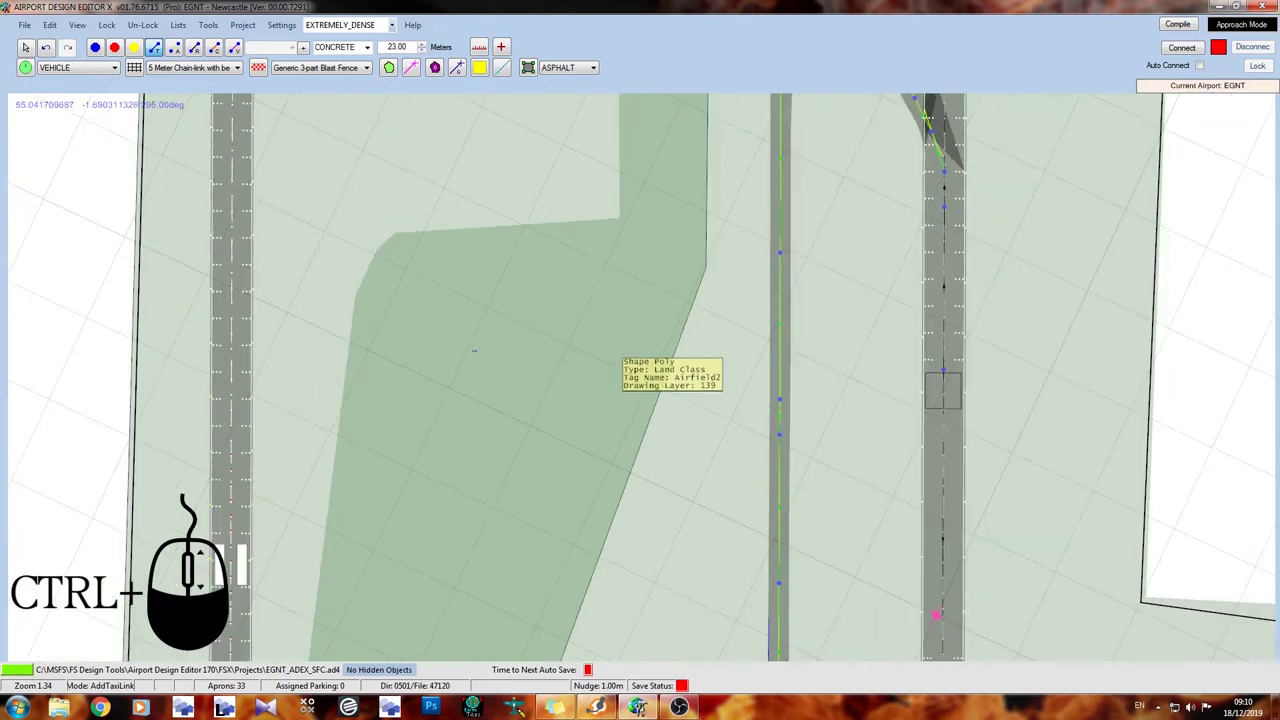
Pan the map to centre the view between the two parallel runways.
mouse_move(300, 368)
left_mouse_down()
mouse_move(634, 423)
mouse_move(796, 421)
left_mouse_up()
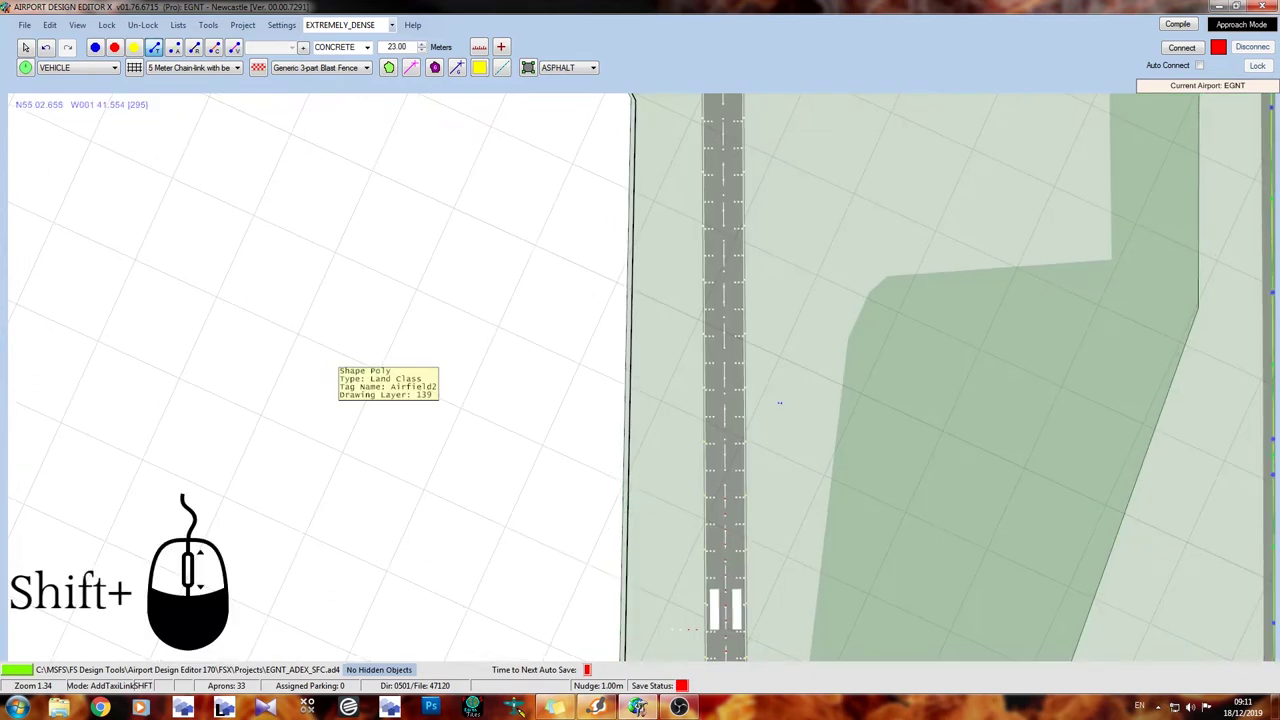
middle_click_drag(779, 402, 782, 402, "shift")
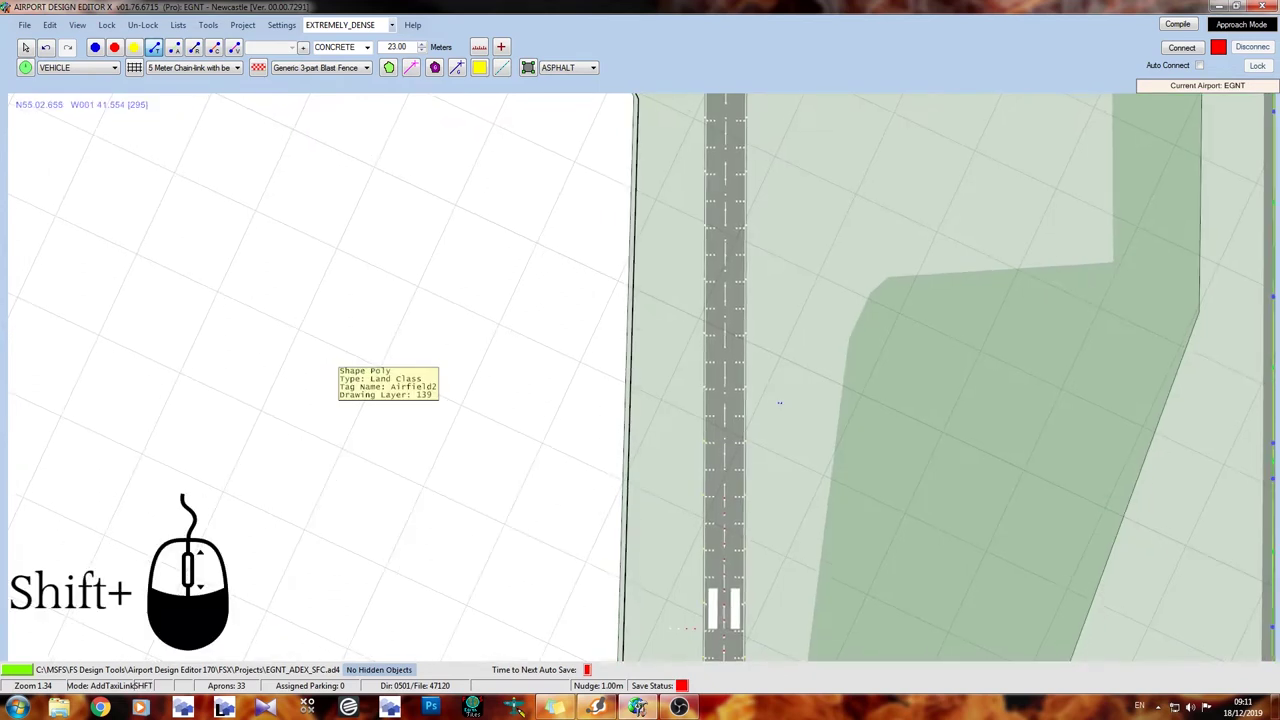
mouse_move(534, 377)
middle_mouse_down("shift")
mouse_move(966, 443)
mouse_move(1114, 449)
middle_mouse_up("shift")
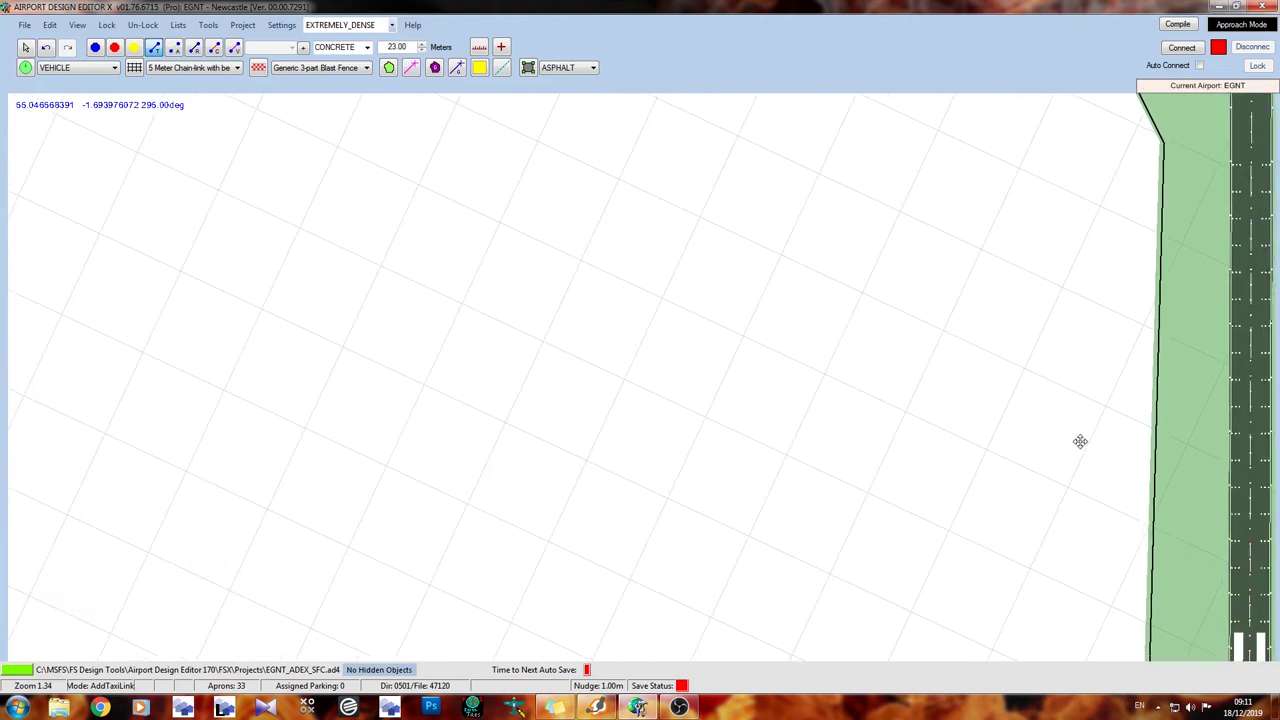
middle_click_drag(1080, 441, 1068, 422, "shift")
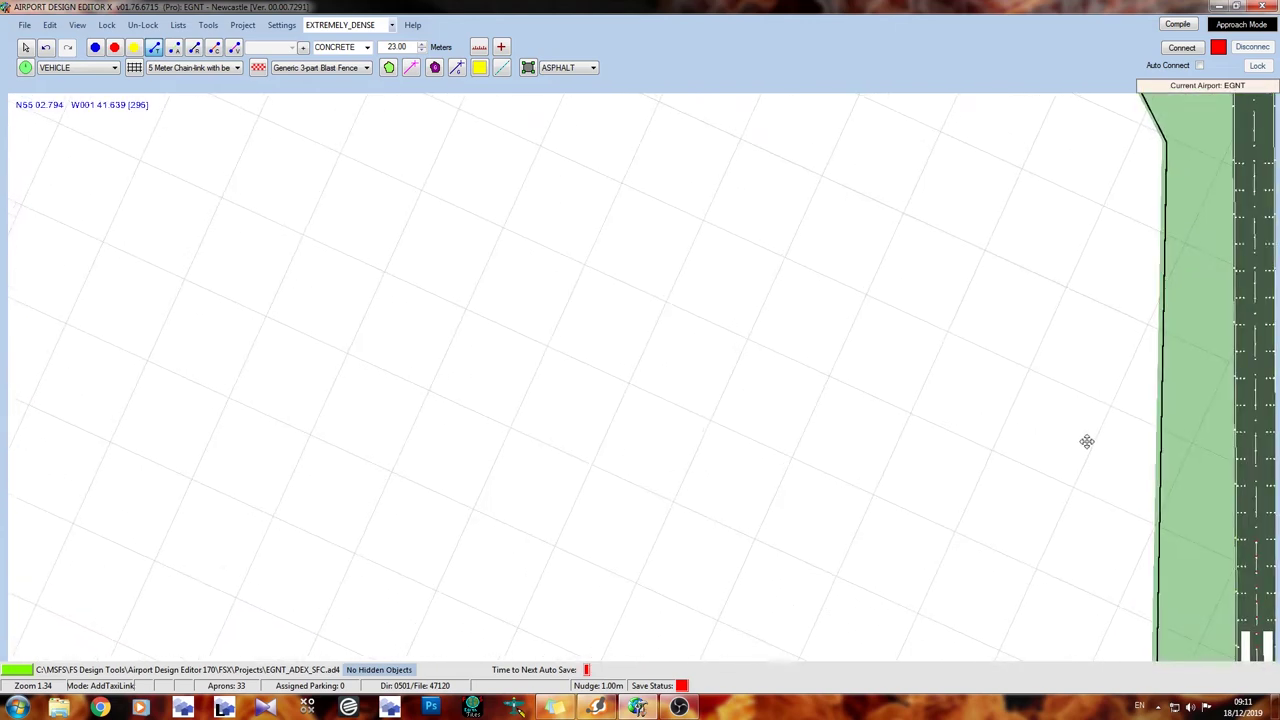
middle_click_drag(1087, 441, 486, 434)
middle_click_drag(817, 410, 477, 408)
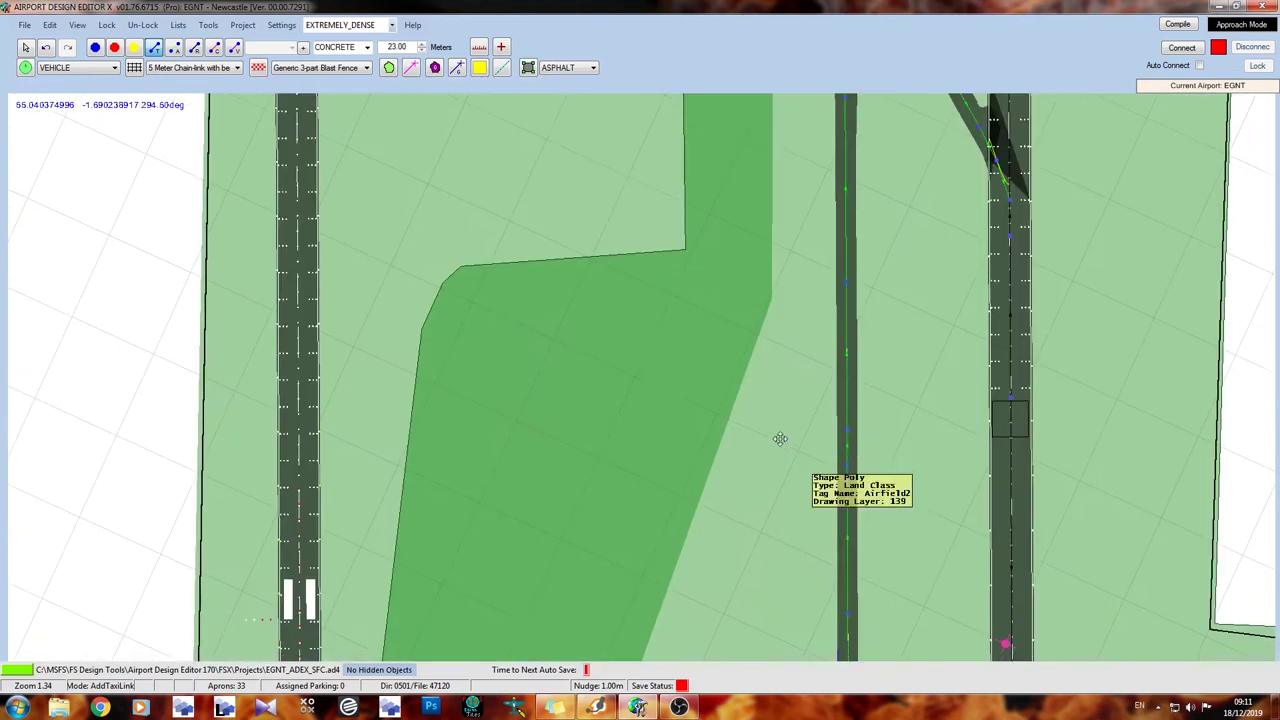
middle_click_drag(777, 437, 829, 366)
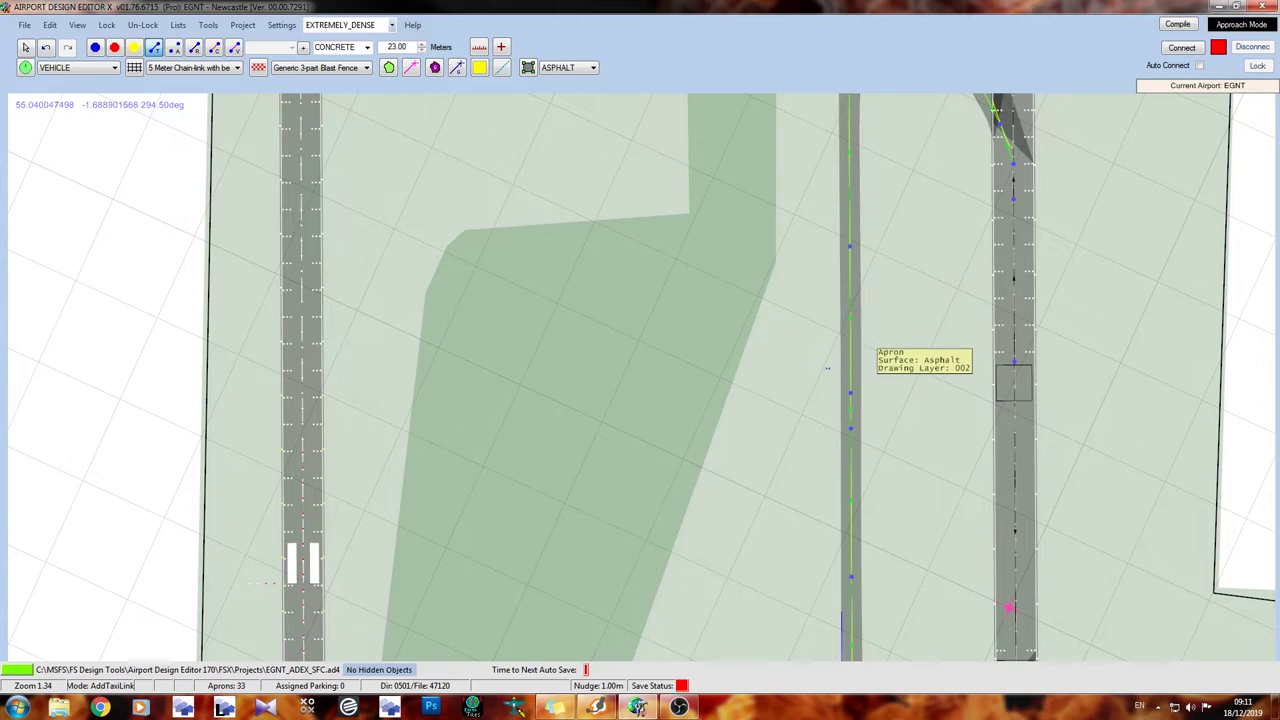
Draw a taxiway link toward the new runway, 23 m wide with solid, lit edges.
left_click(848, 390)
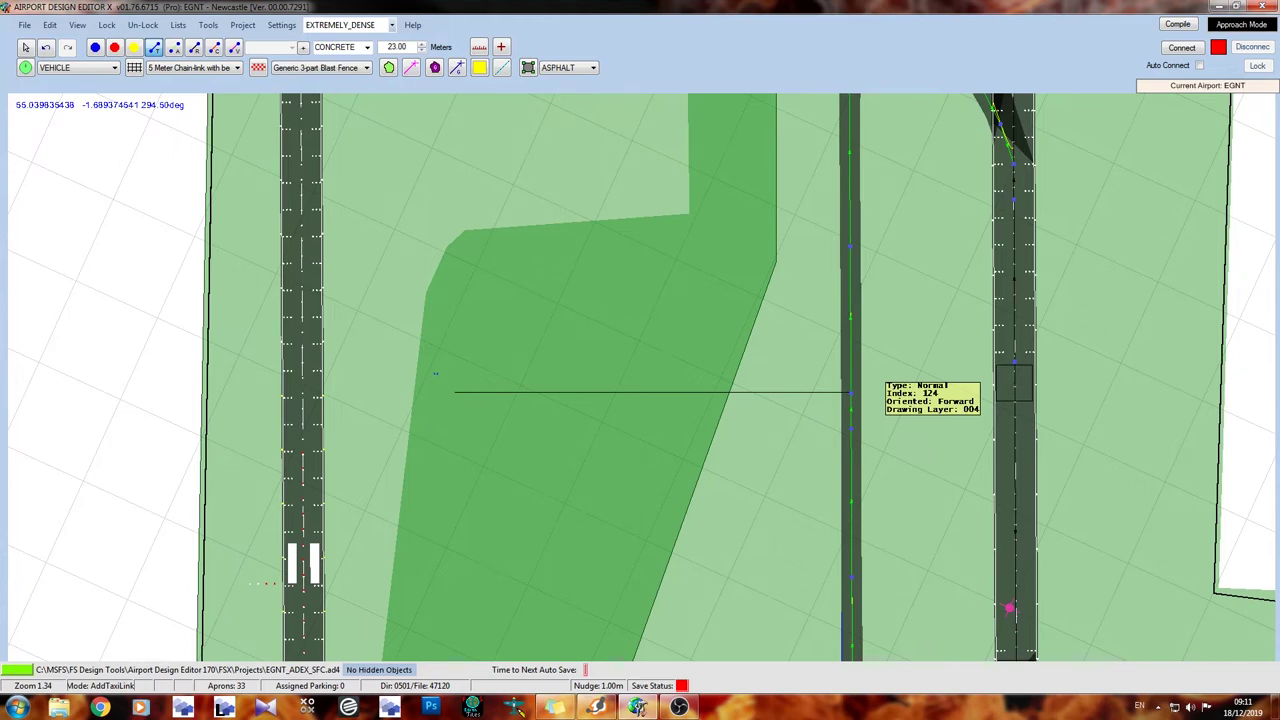
left_click(452, 391)
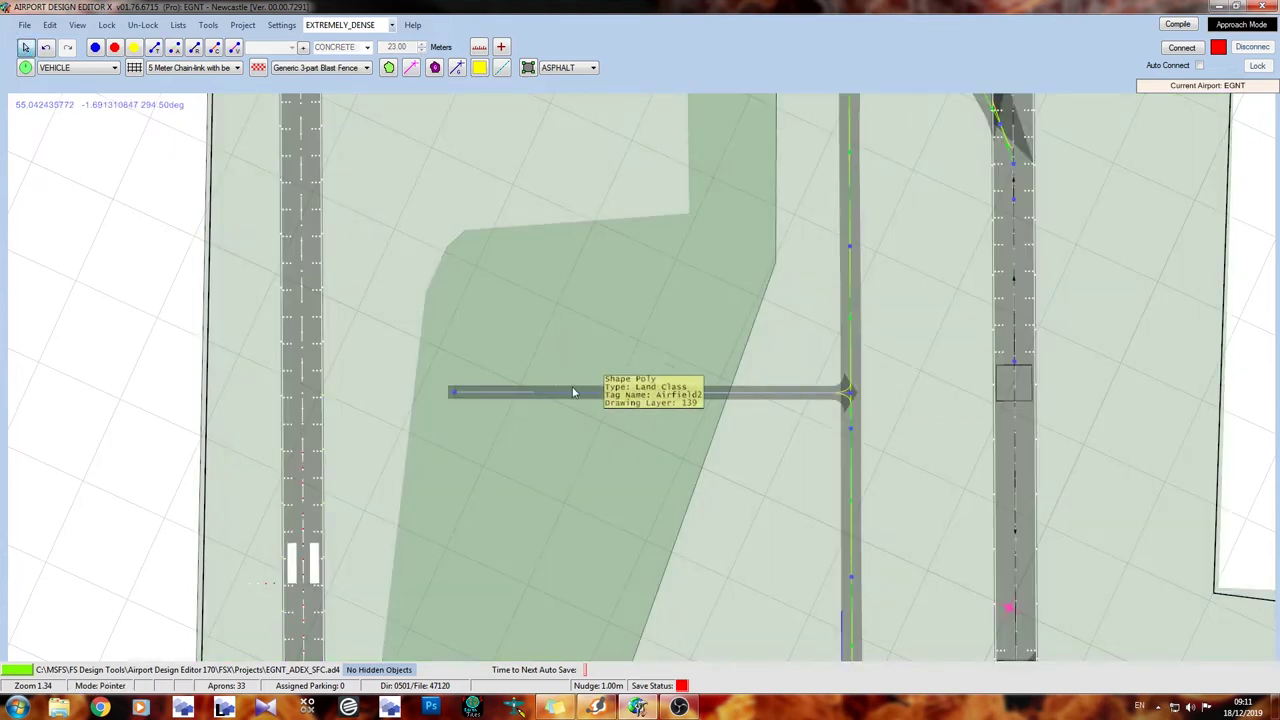
left_click(571, 395)
double_click(570, 399)
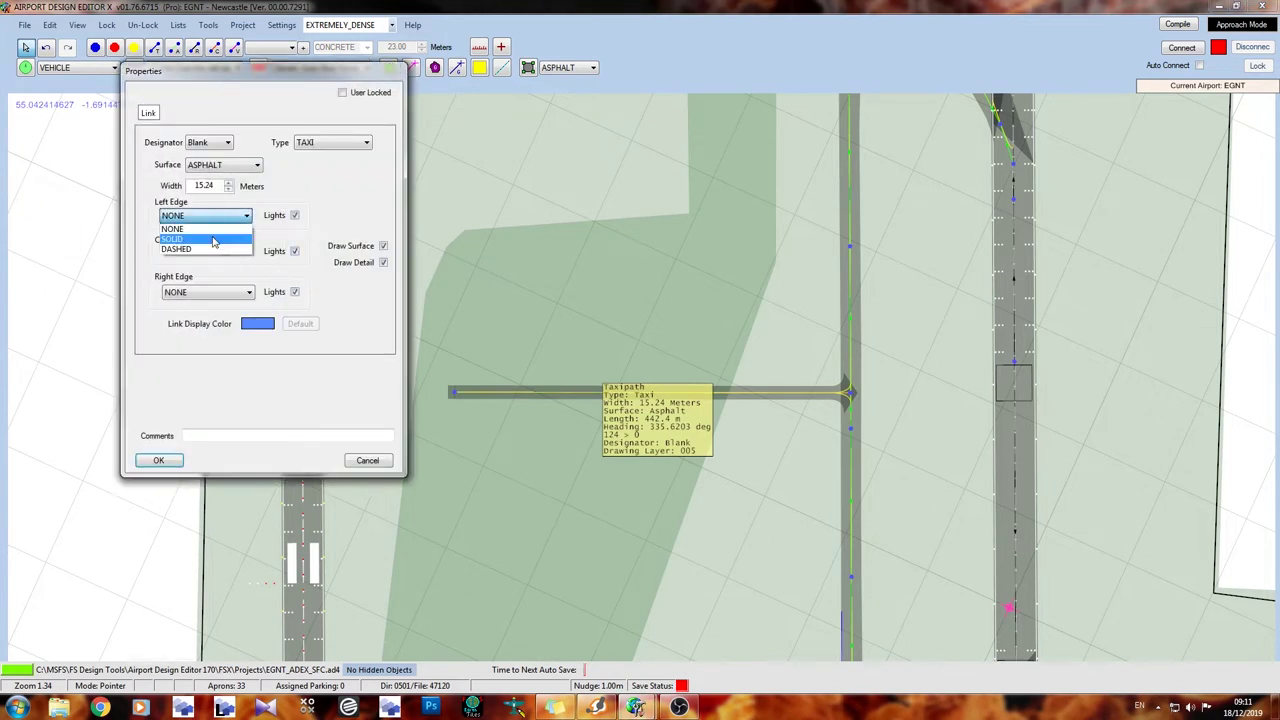
left_click(213, 241)
left_click(210, 292)
left_click(198, 314)
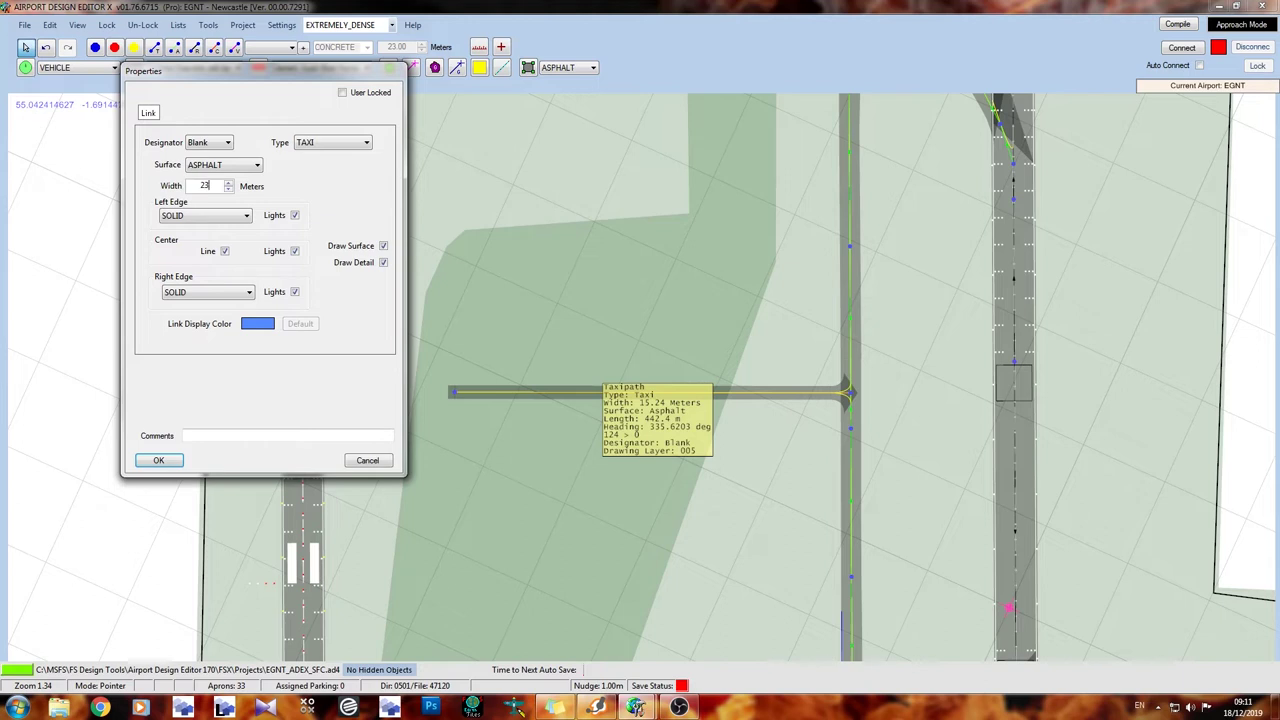
left_click(163, 461)
key("Right")
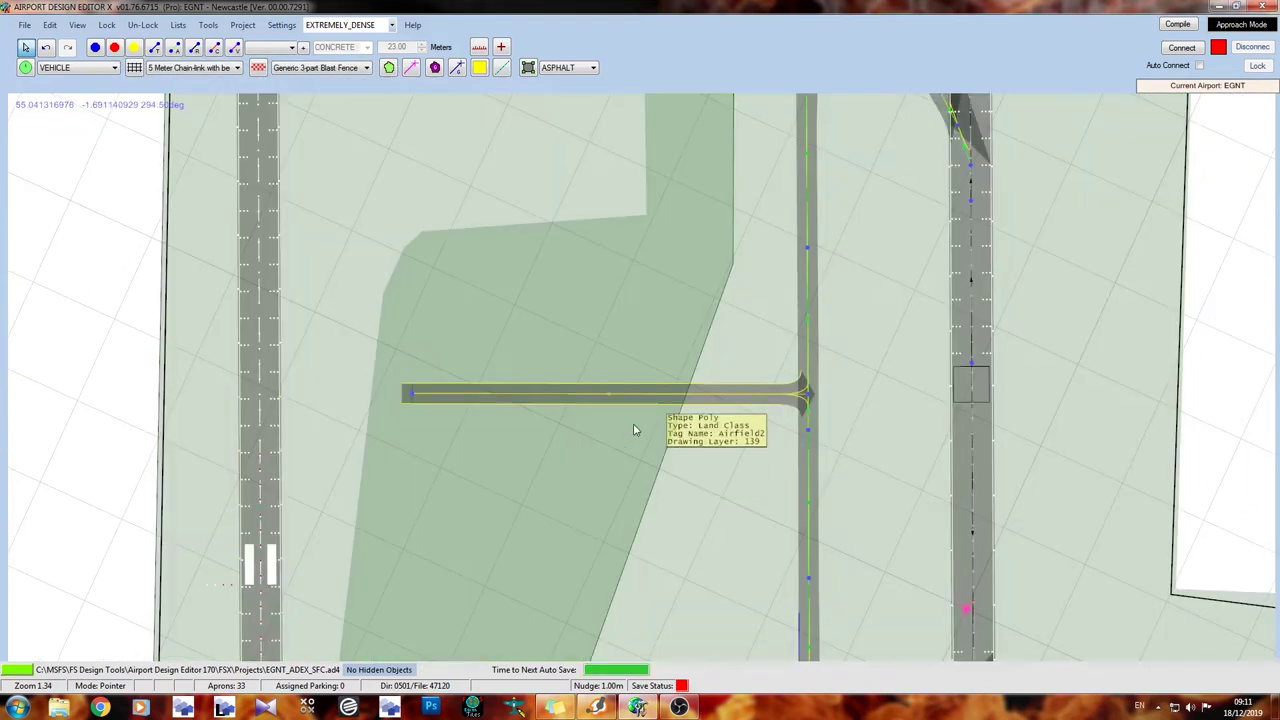
Draw a second taxiway link westward from the runway node, level with the first.
left_click(154, 47)
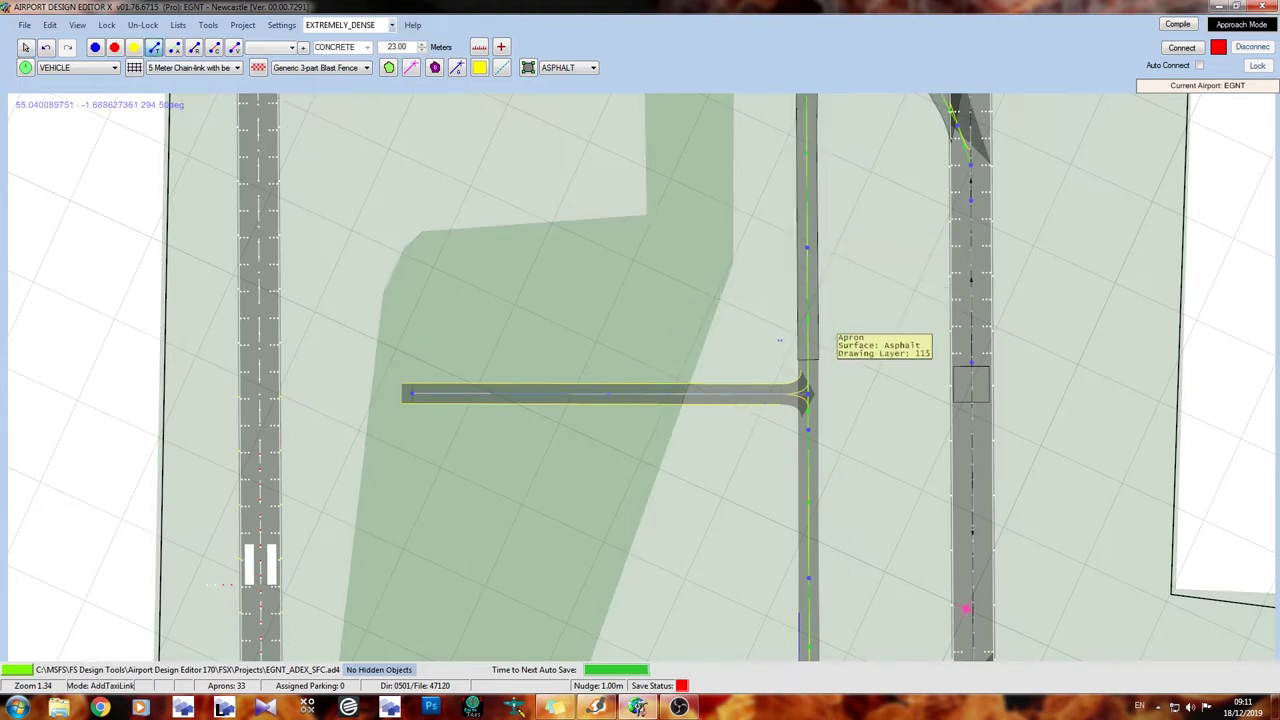
left_click(808, 430)
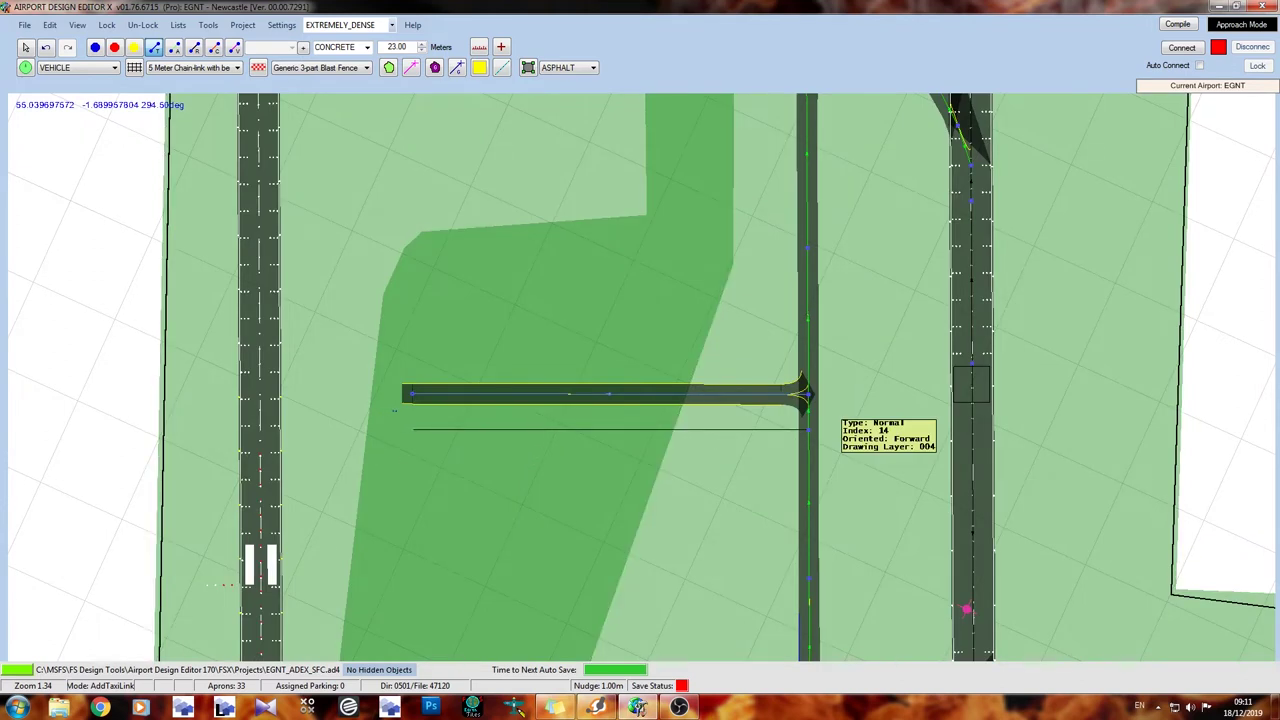
left_click(409, 430)
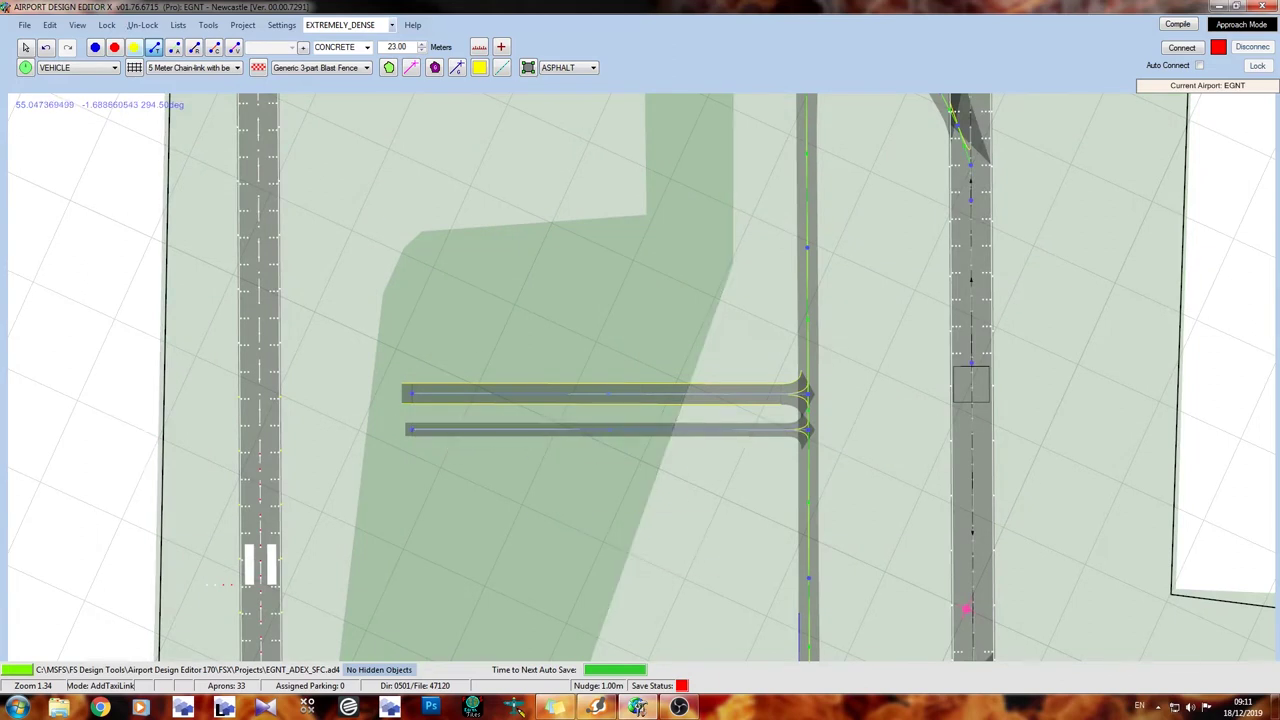
Make the new taxiway 23 m wide with solid, lit left and right edges.
double_click(524, 432)
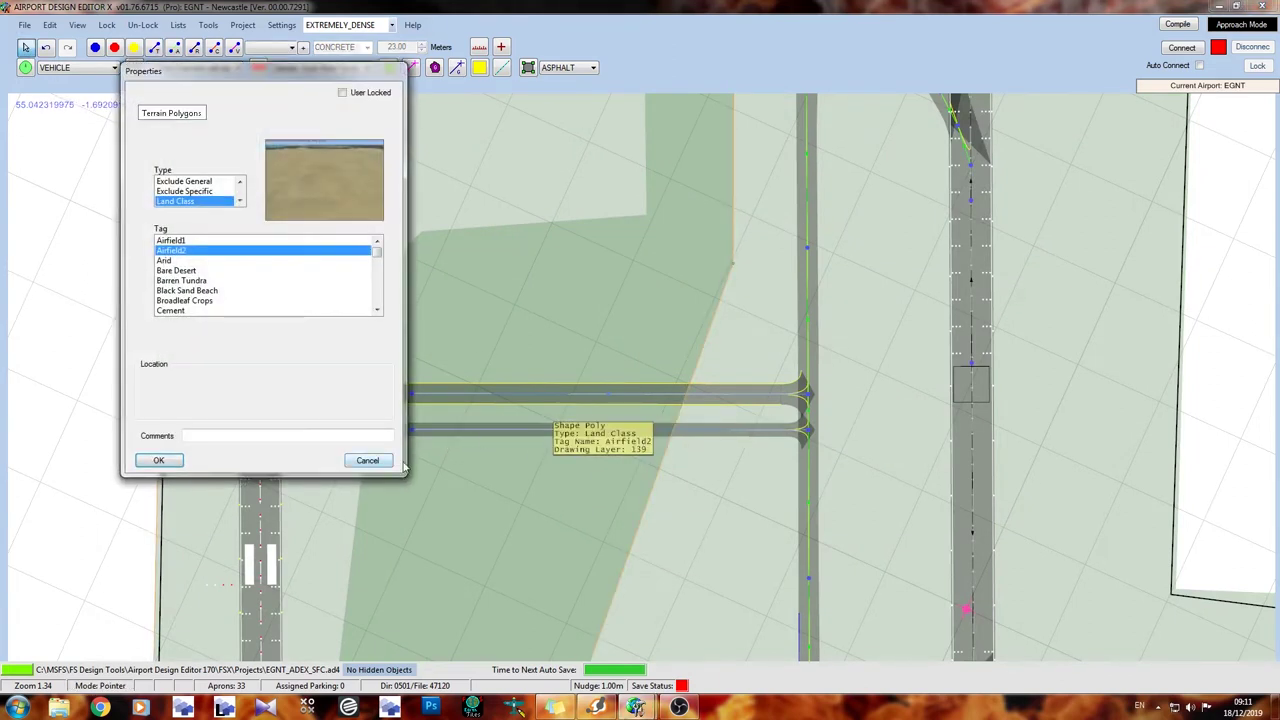
key("Escape")
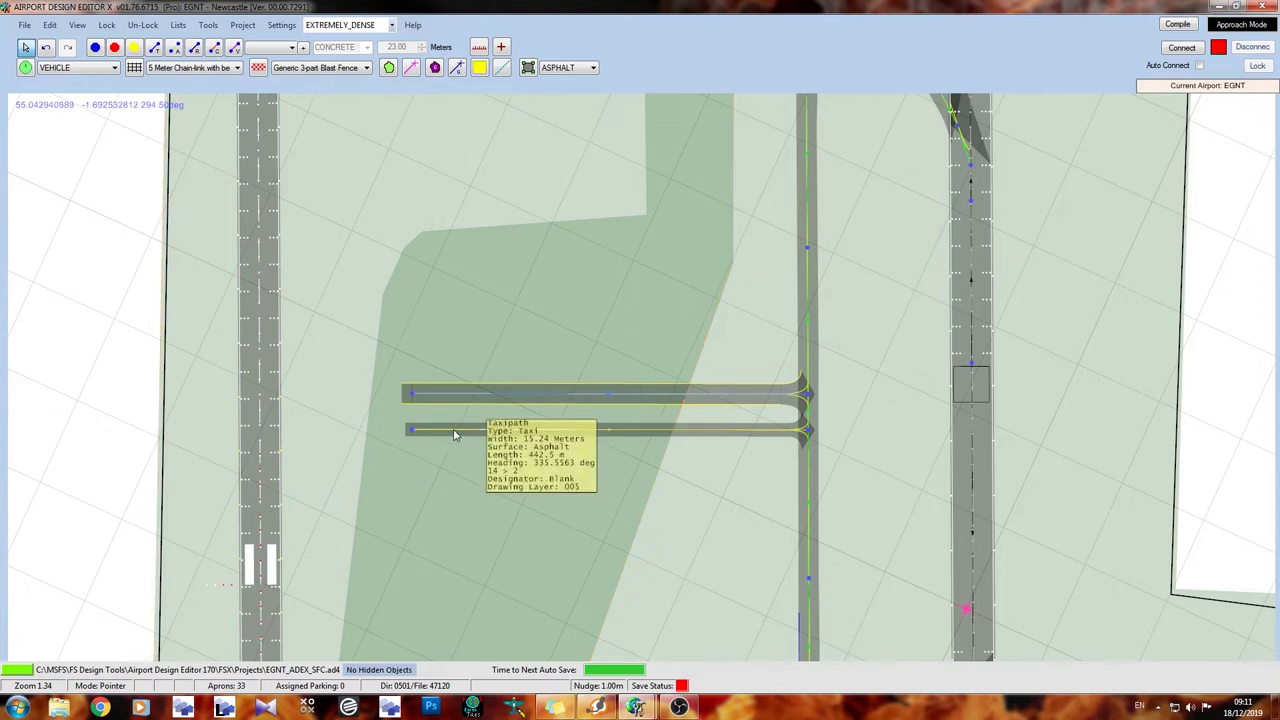
double_click(453, 434)
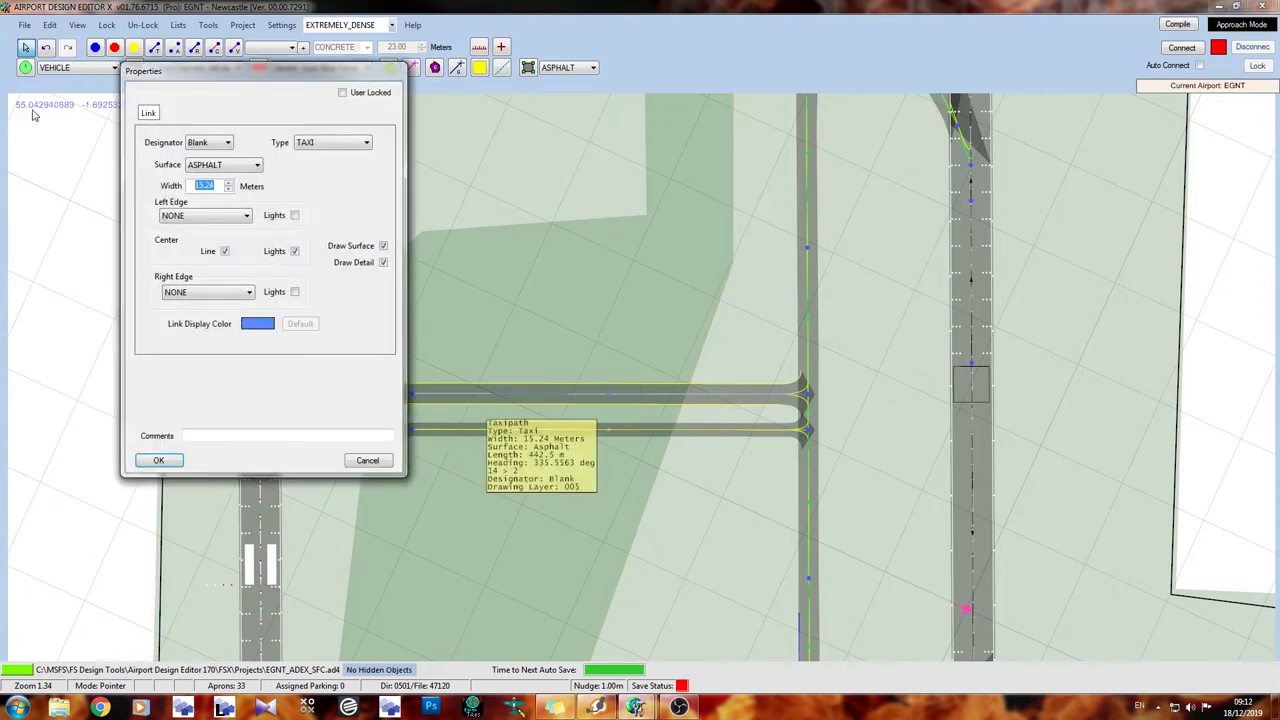
type("23")
left_click(204, 220)
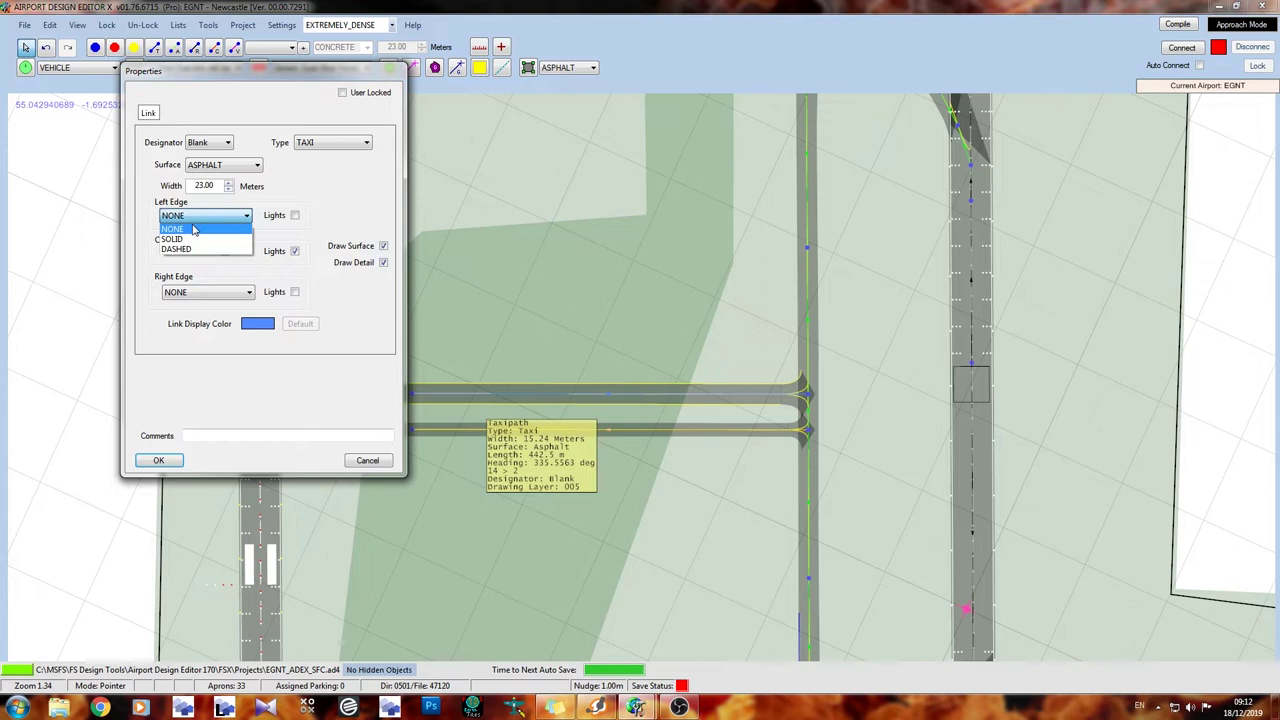
left_click(176, 240)
left_click(189, 313)
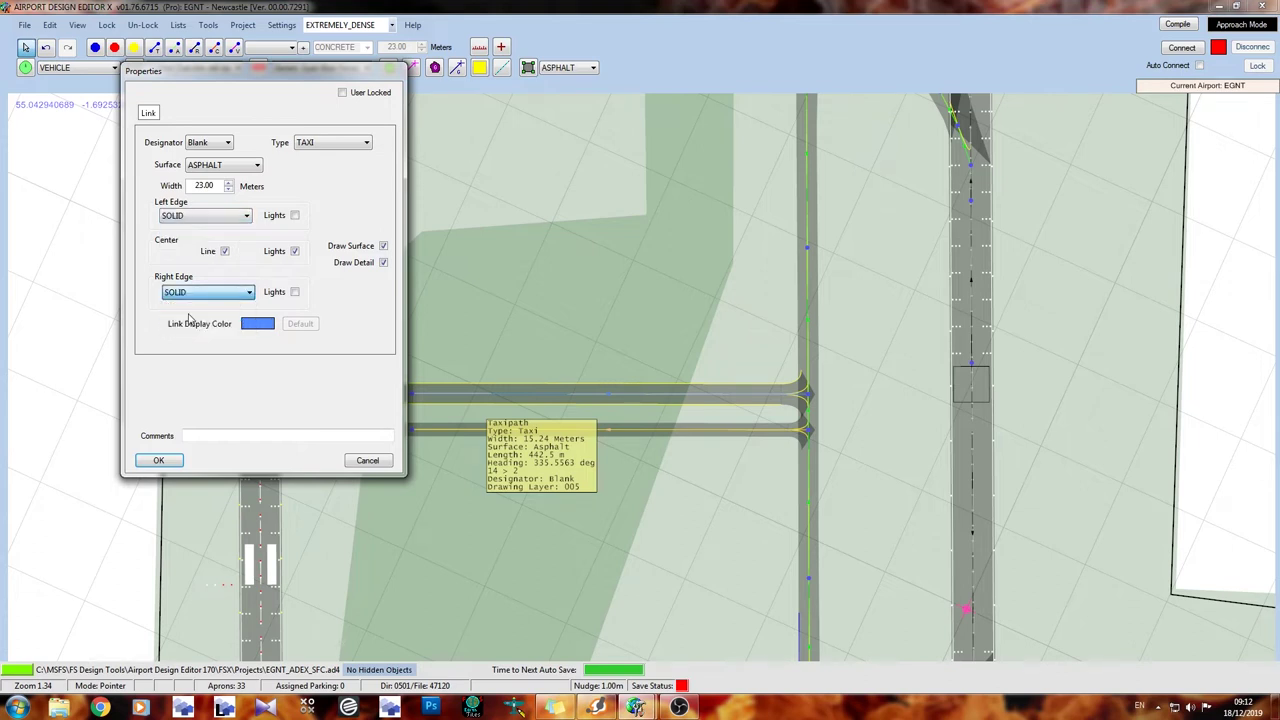
left_click(172, 457)
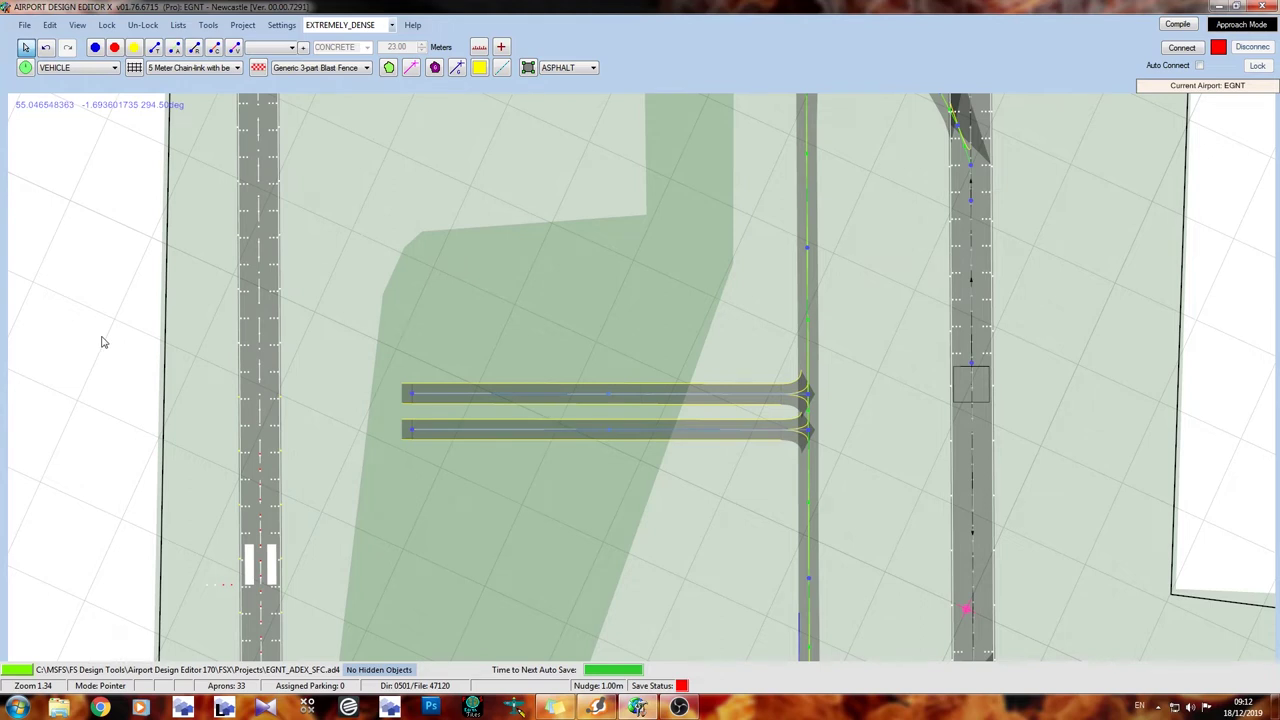
scroll(397, 428, "up", 2)
Join the outer ends of the two parallel taxiways with a U-turn link.
left_click(154, 47)
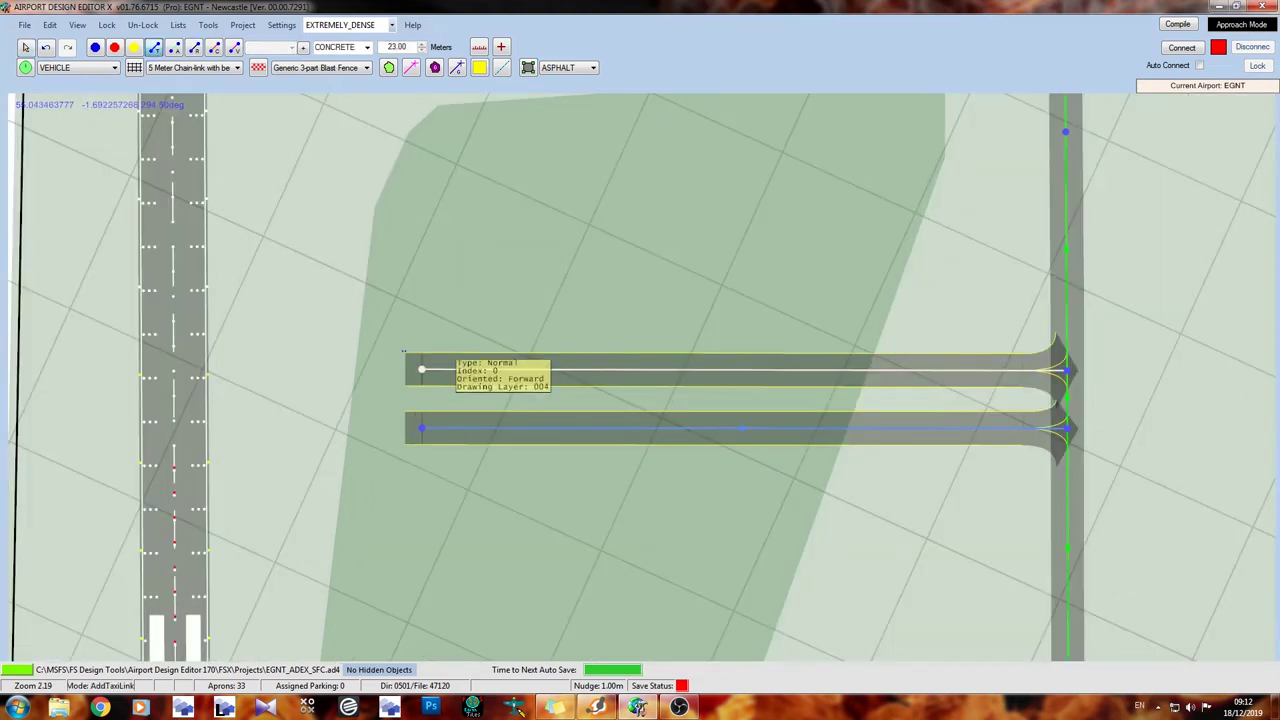
left_click(415, 365)
left_click(403, 404)
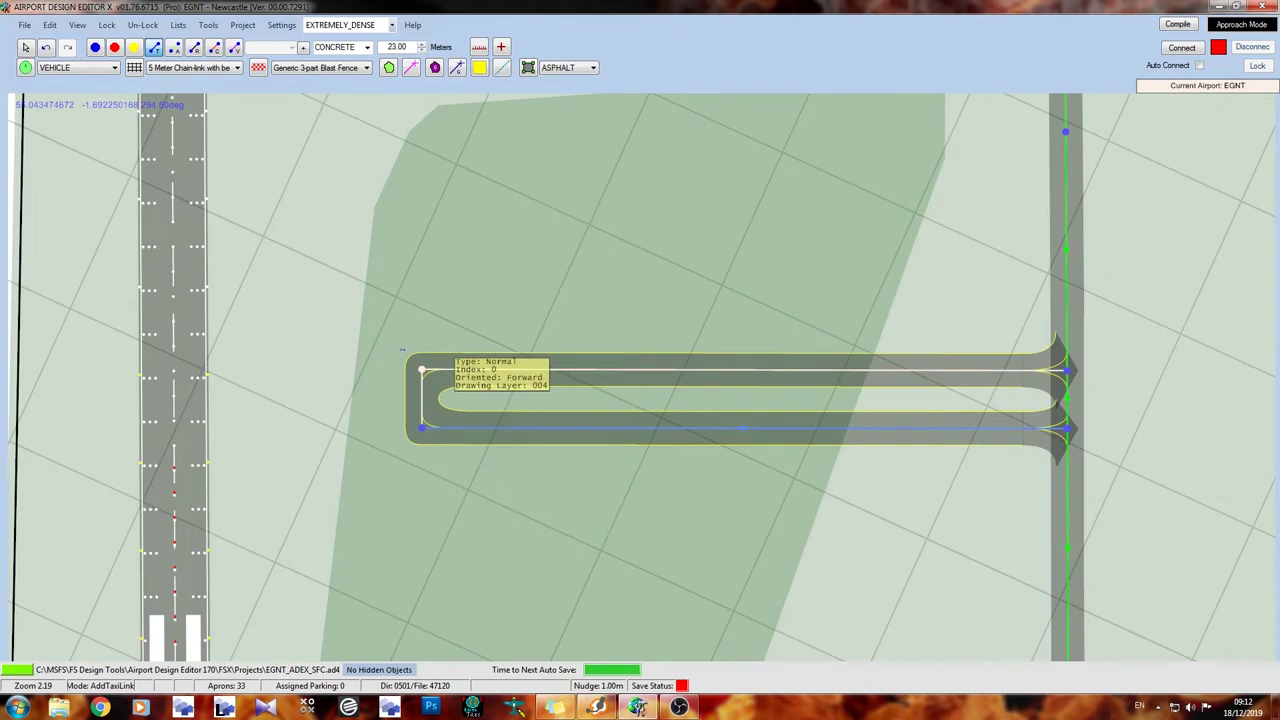
Start a new link beside runway 07L/25R's 25R threshold.
key("Up")
key("Up")
key("Up")
key("Up")
key("Up")
key("Up")
key("Up")
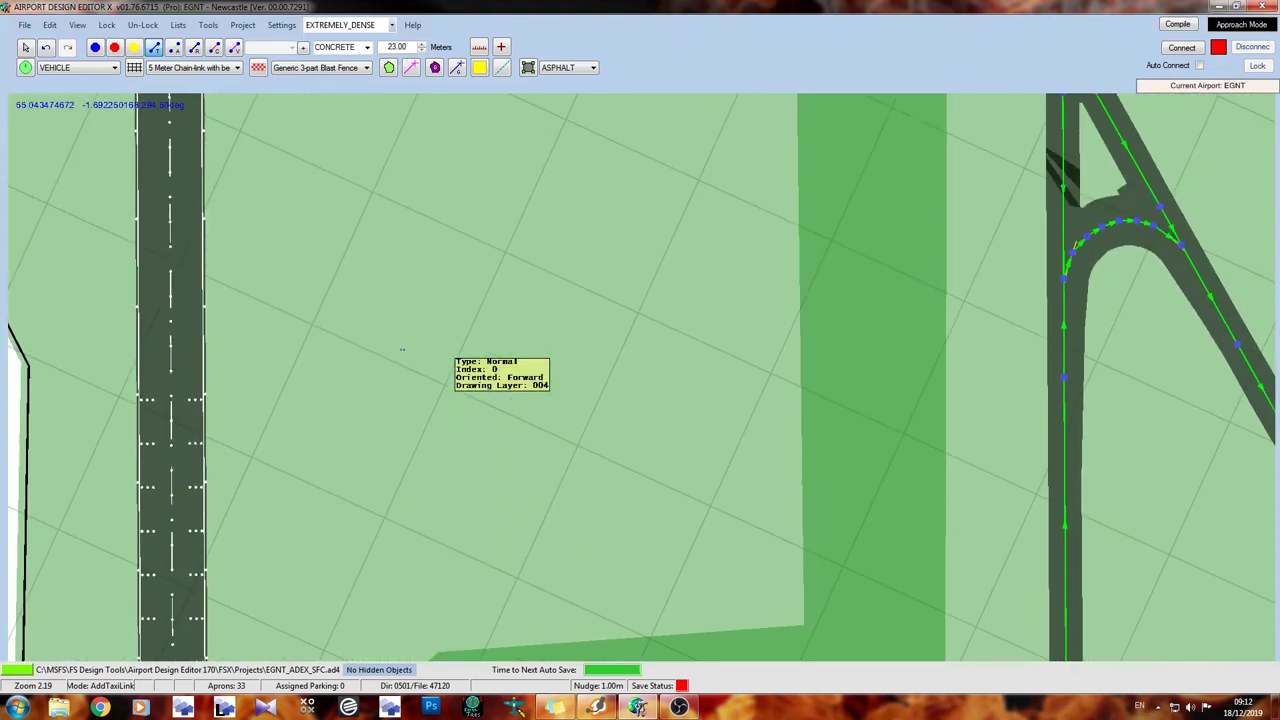
key("Up")
key("Up")
key("Up")
key("Up")
key("Up")
key("Up")
key("Up")
key("Up")
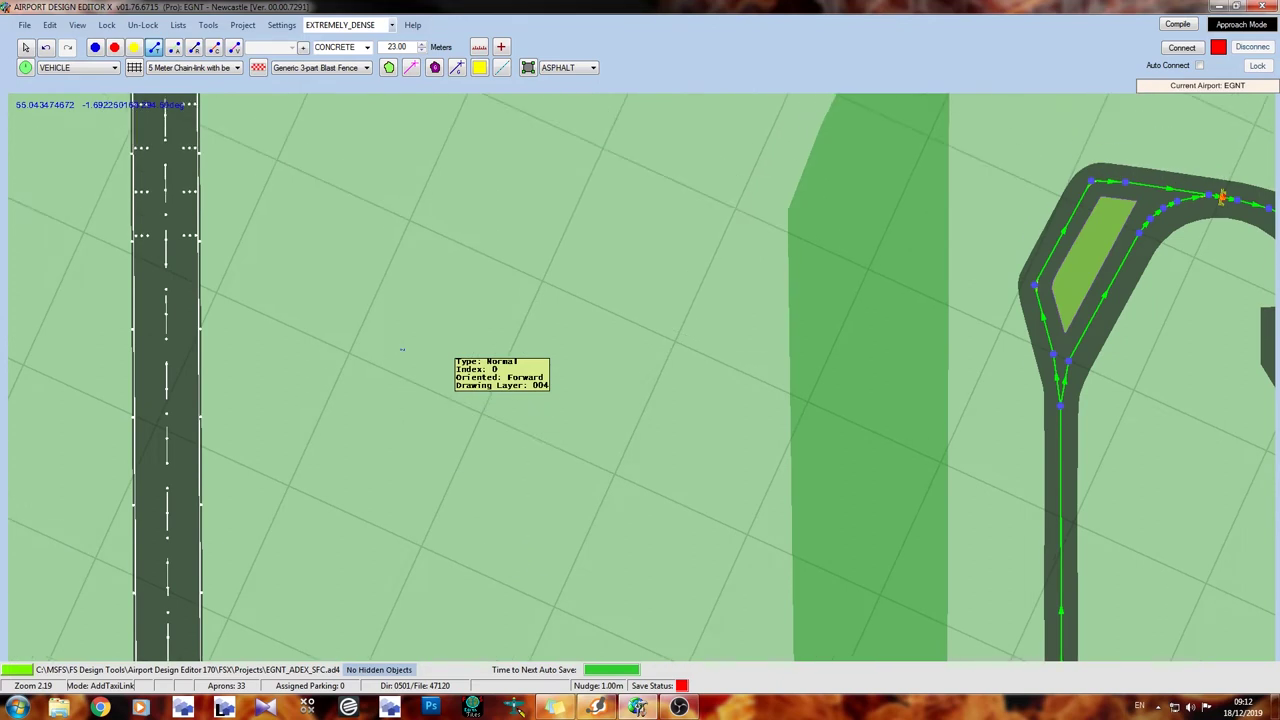
key("Up")
key("Up")
key("Up")
key("Up")
key("Up")
key("Up")
key("Up")
key("Up")
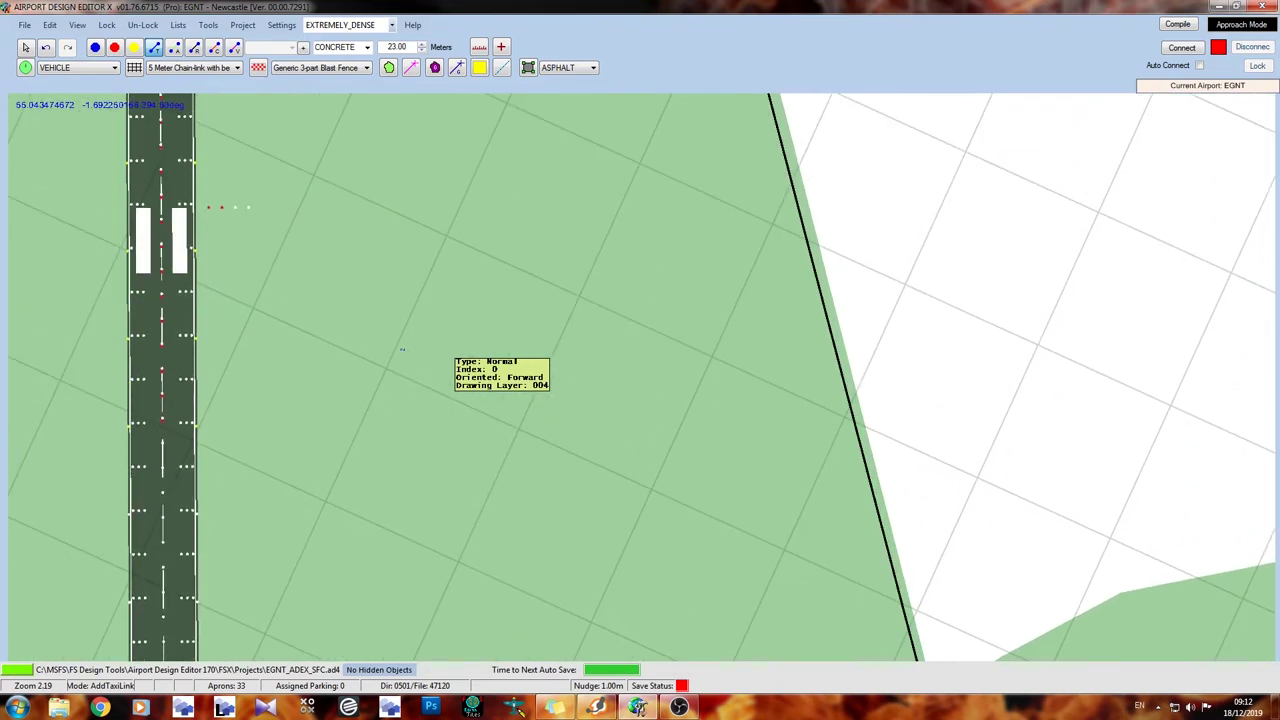
key("Up")
key("Up")
key("Up")
key("Up")
key("Up")
key("Up")
key("Up")
key("Up")
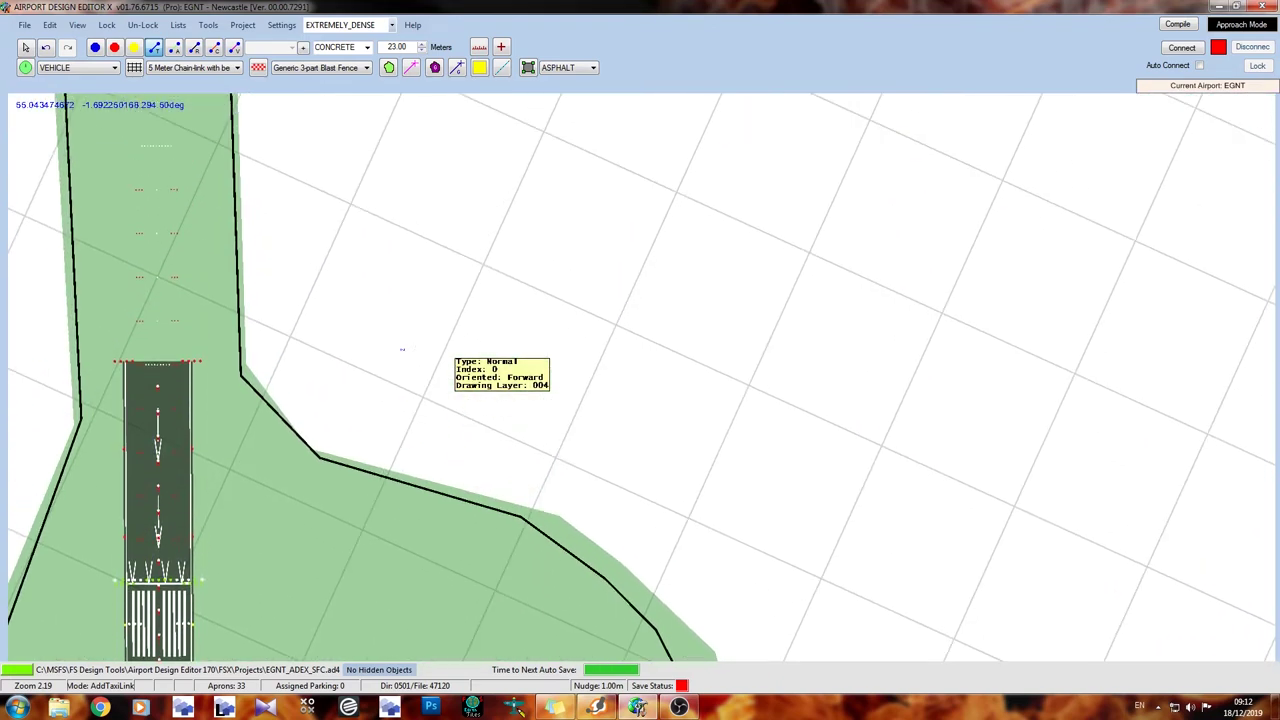
key("Up")
left_click(402, 349)
key("Down")
key("Down")
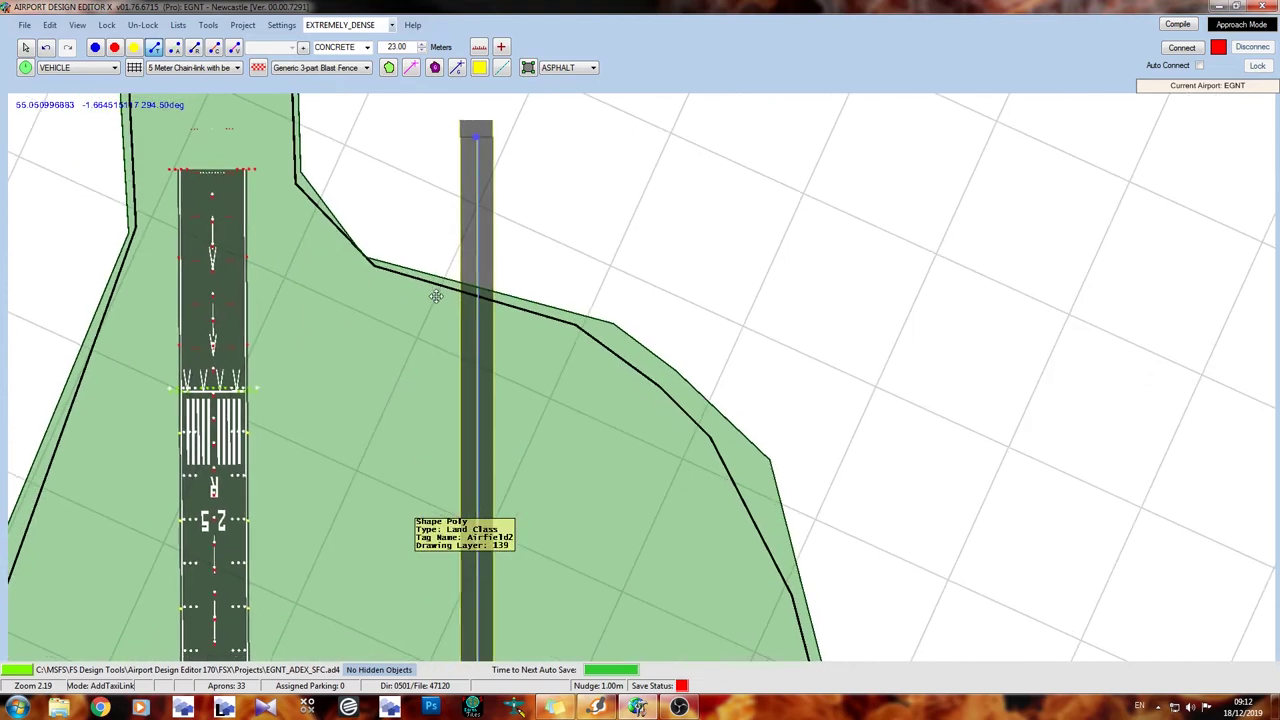
middle_click_drag(436, 296, 447, 340)
key("Left")
key("Down")
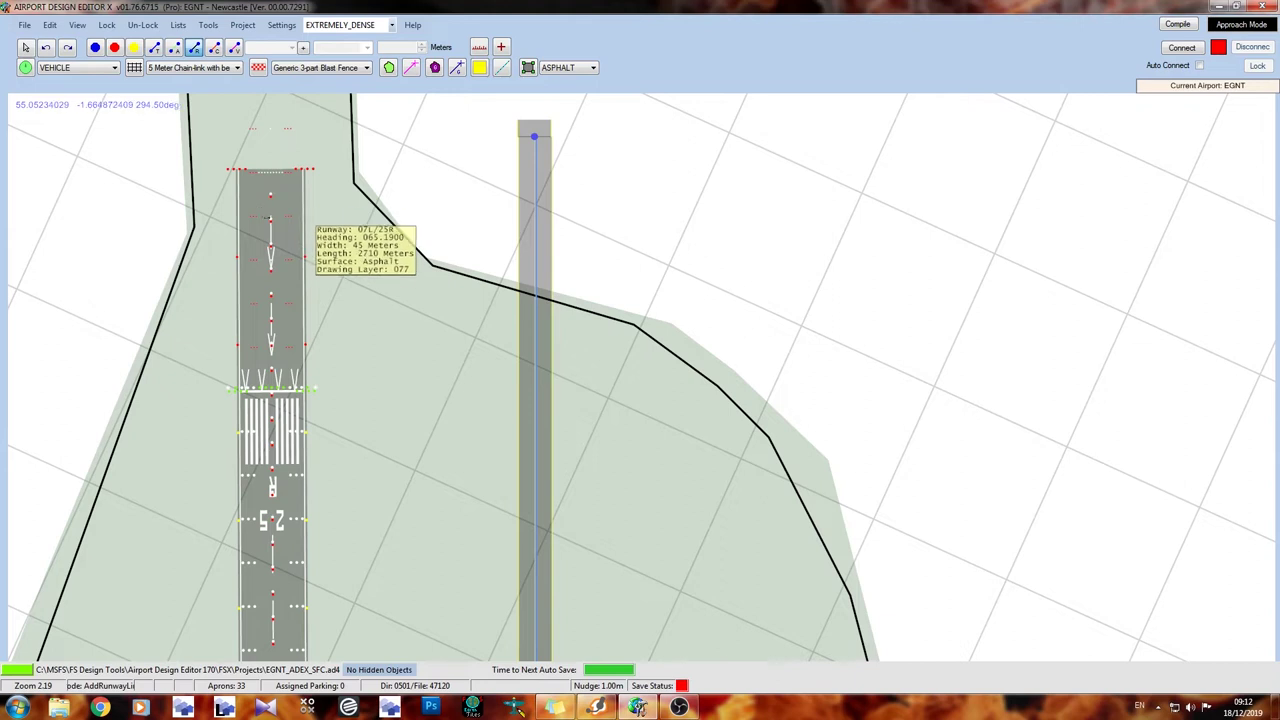
Zoom in and pan down runway 07L/25R until its far end and the grass area appear.
scroll(250, 205, "up", 2)
scroll(265, 165, "up", 3)
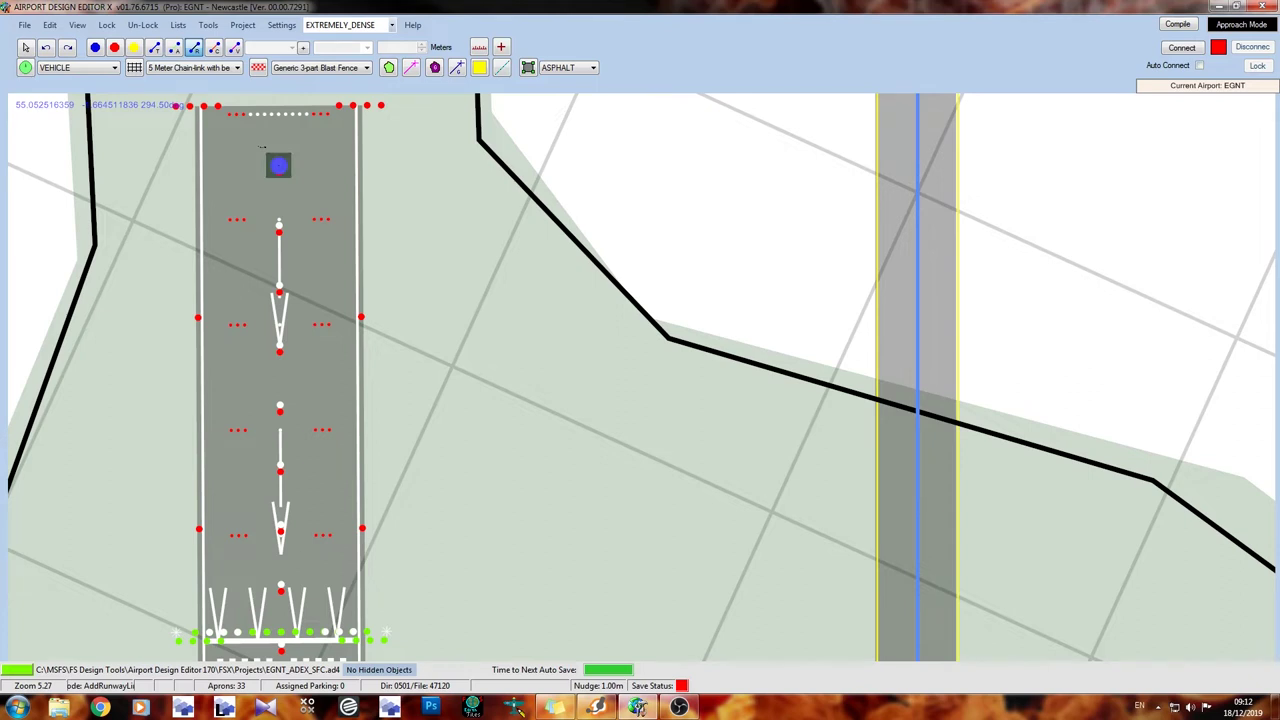
key("Down")
key("Down")
key("Down")
key("Down")
key("Down")
key("Down")
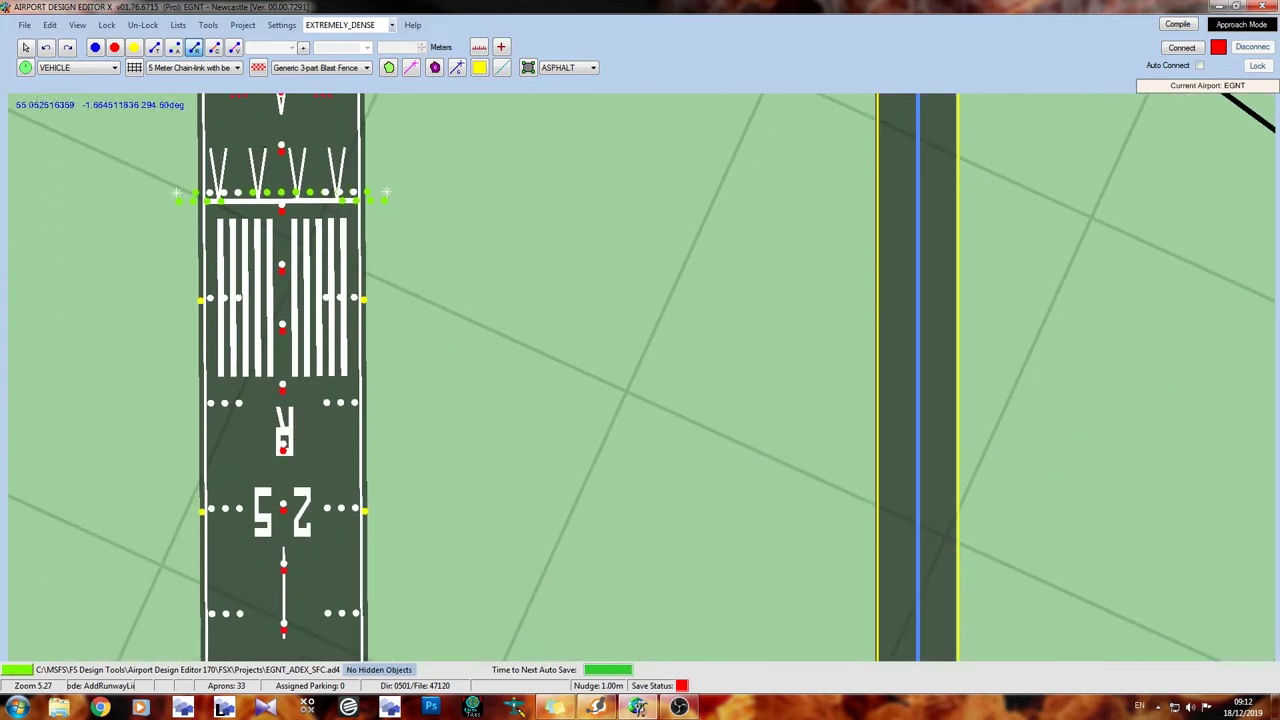
key("Down")
key("Down")
key("Down")
key("Down")
key("Down")
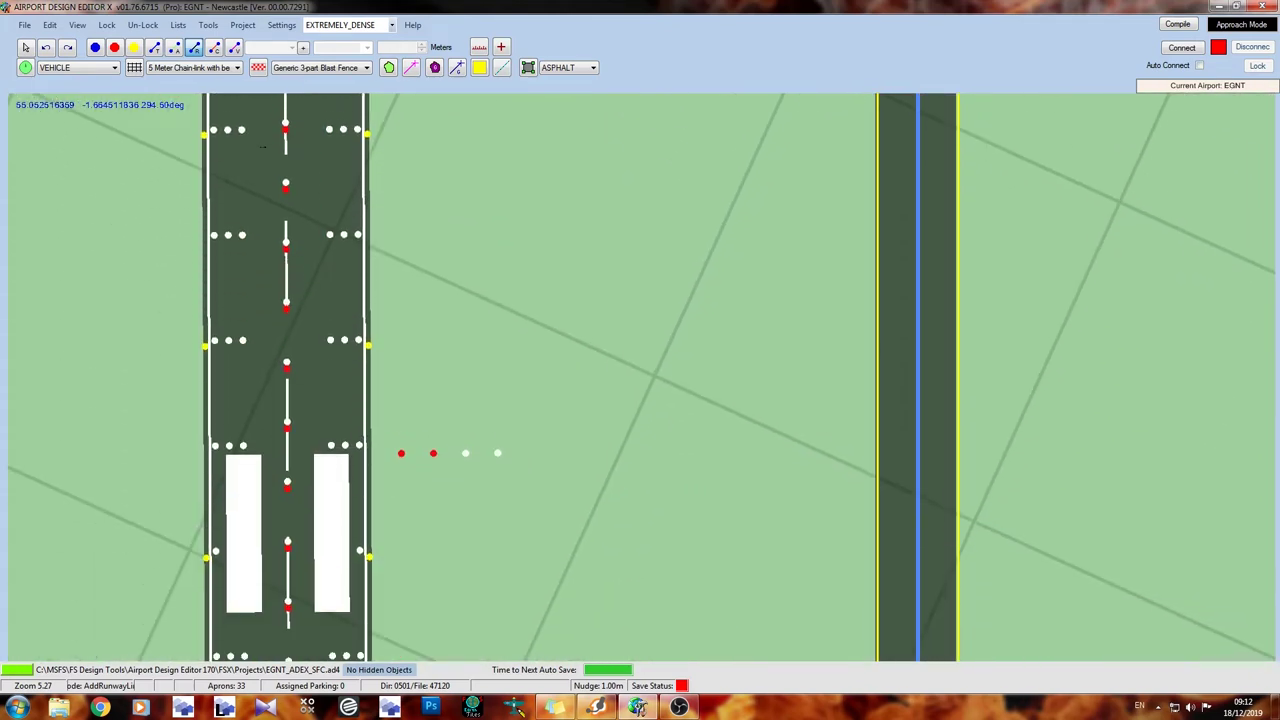
key("Down")
key("Down")
key("Down")
key("Down")
key("Down")
key("Down")
key("Down")
key("Down")
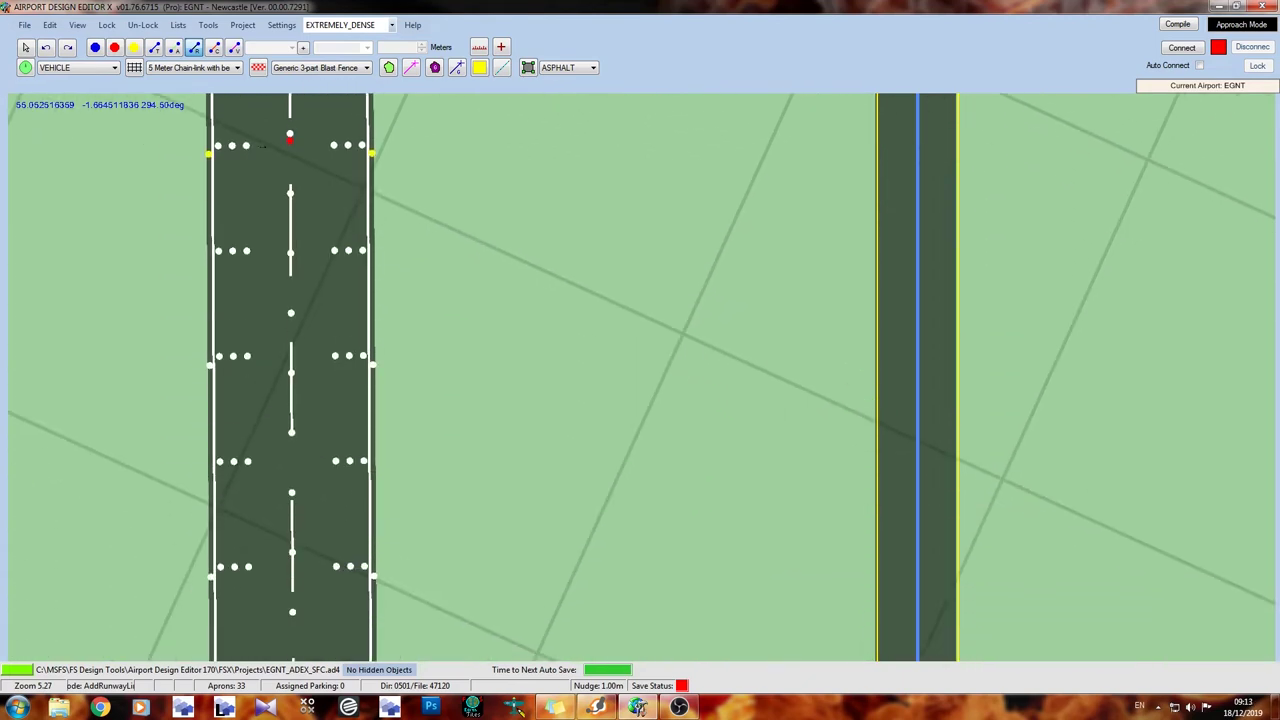
scroll(262, 146, "down", 2)
scroll(262, 146, "down", 2)
key("Down")
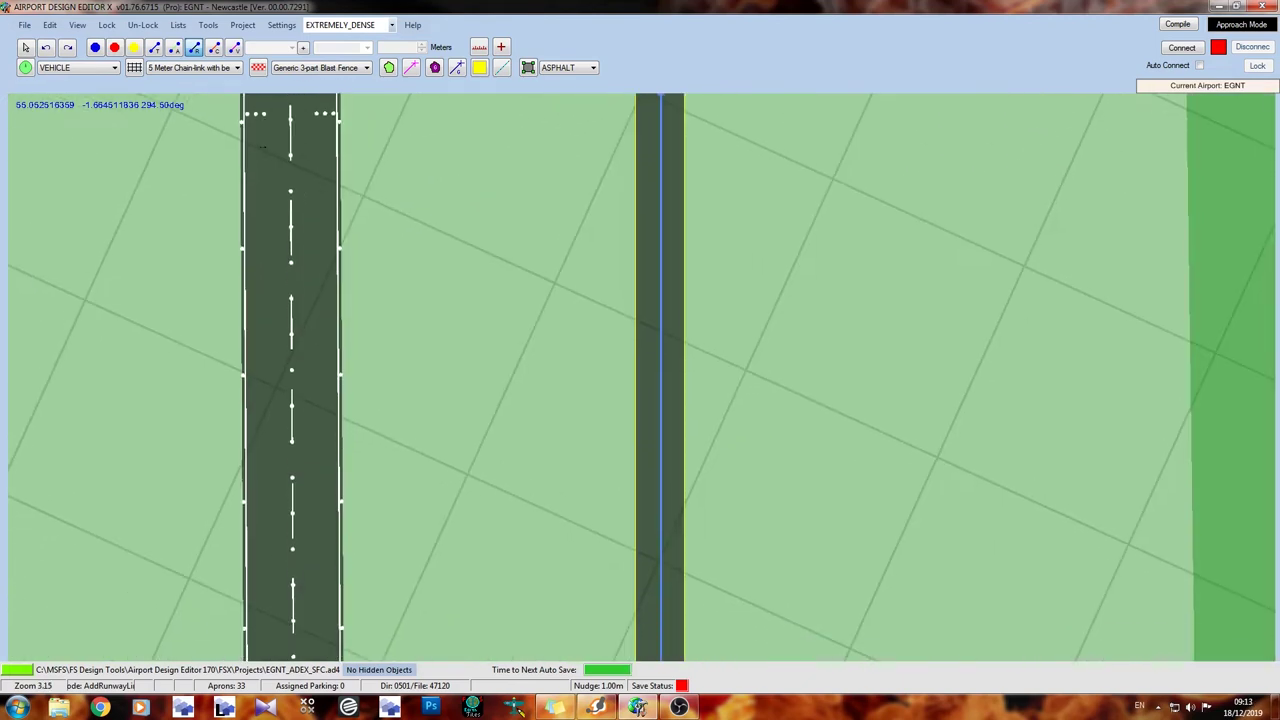
key("Down")
key("Down")
key("Down")
key("Down")
key("Down")
key("Down")
key("Down")
key("Down")
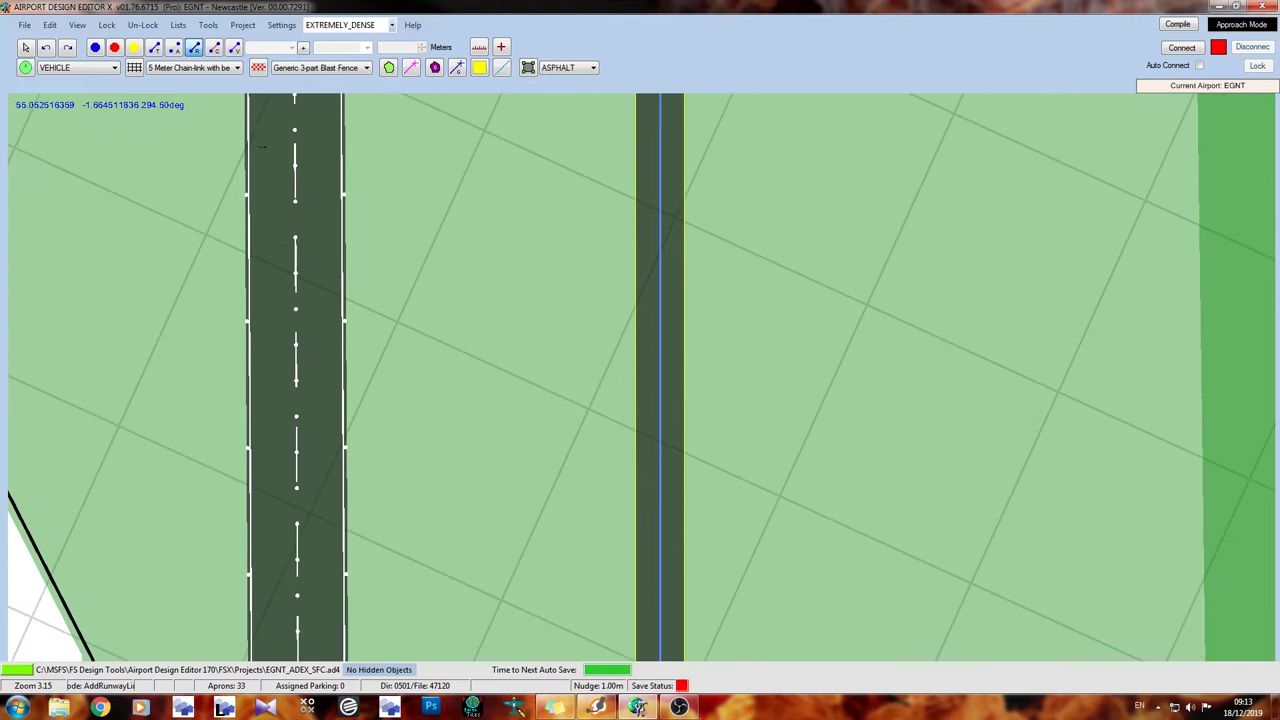
key("Down")
key("Down")
key("Down")
key("Down")
key("Down")
key("Down")
key("Down")
key("Down")
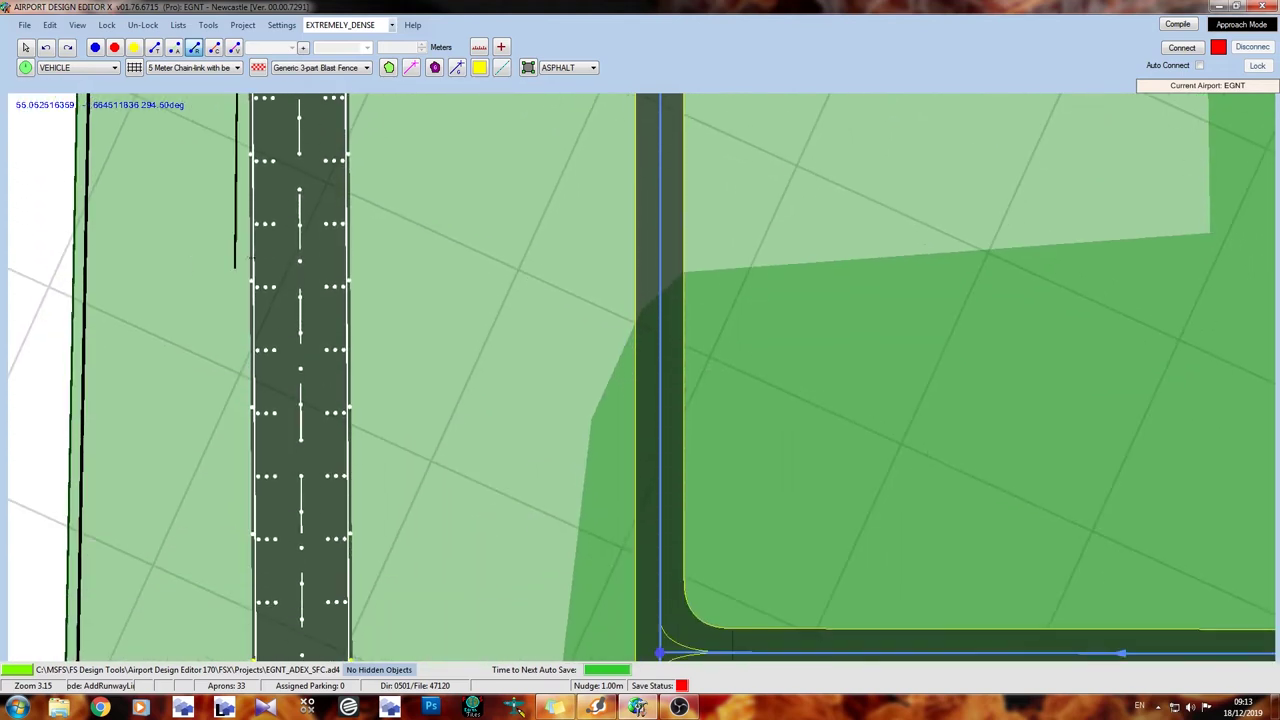
key("Down")
key("Down")
key("Down")
key("Down")
key("Down")
key("Down")
key("Down")
key("Down")
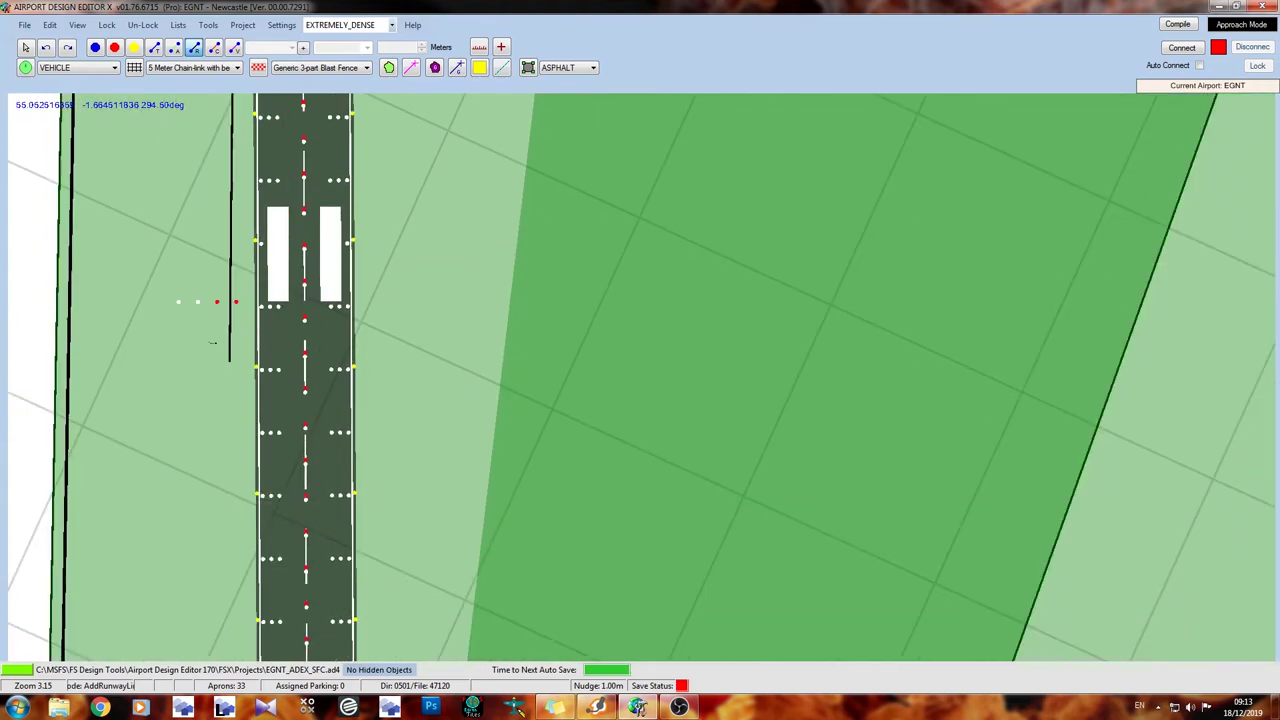
key("Down")
key("Down")
key("Down")
key("Down")
key("Down")
key("Down")
key("Down")
key("Down")
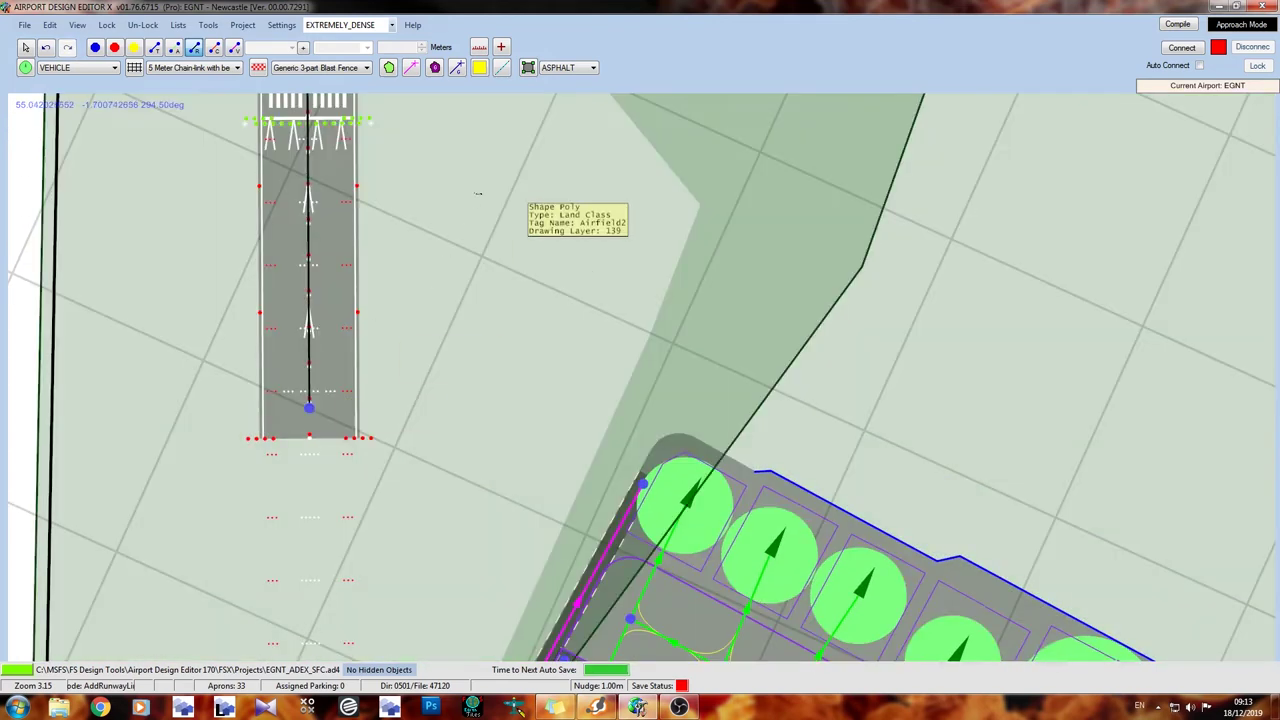
Draw an angled taxi link with a bend from the parallel taxiway to runway 07L's threshold.
left_click(154, 48)
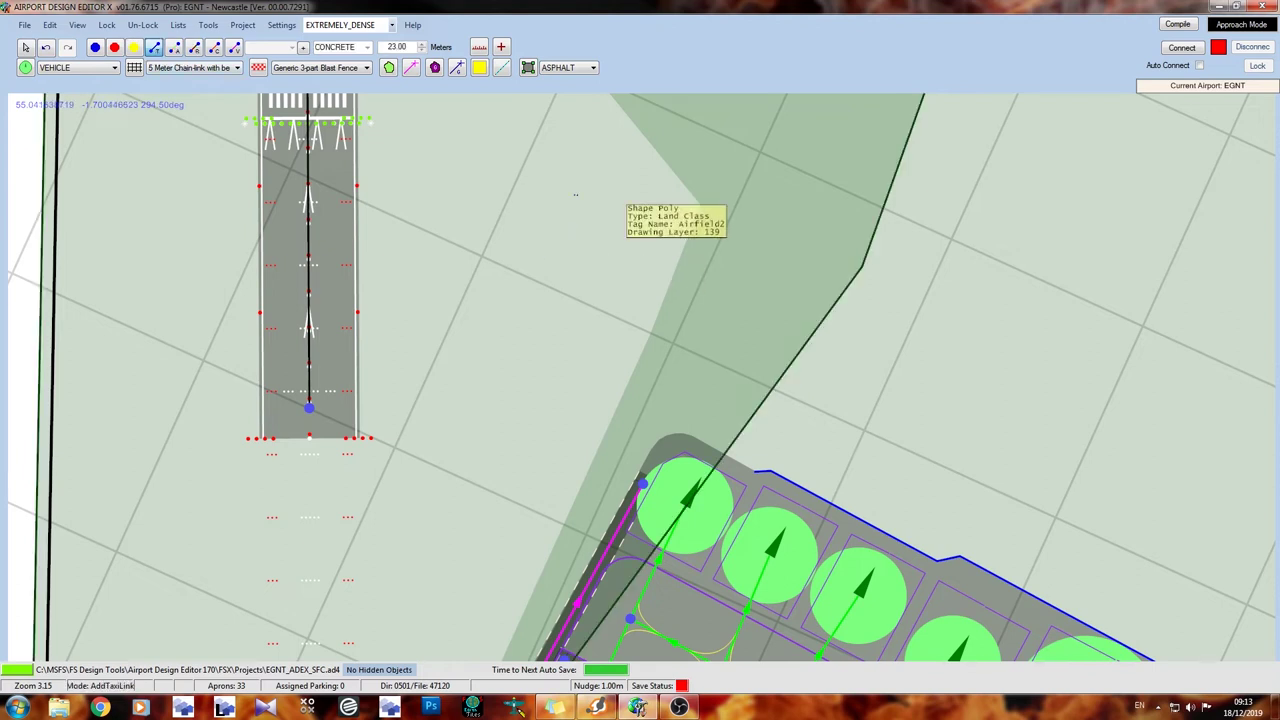
scroll(660, 235, "down", 3)
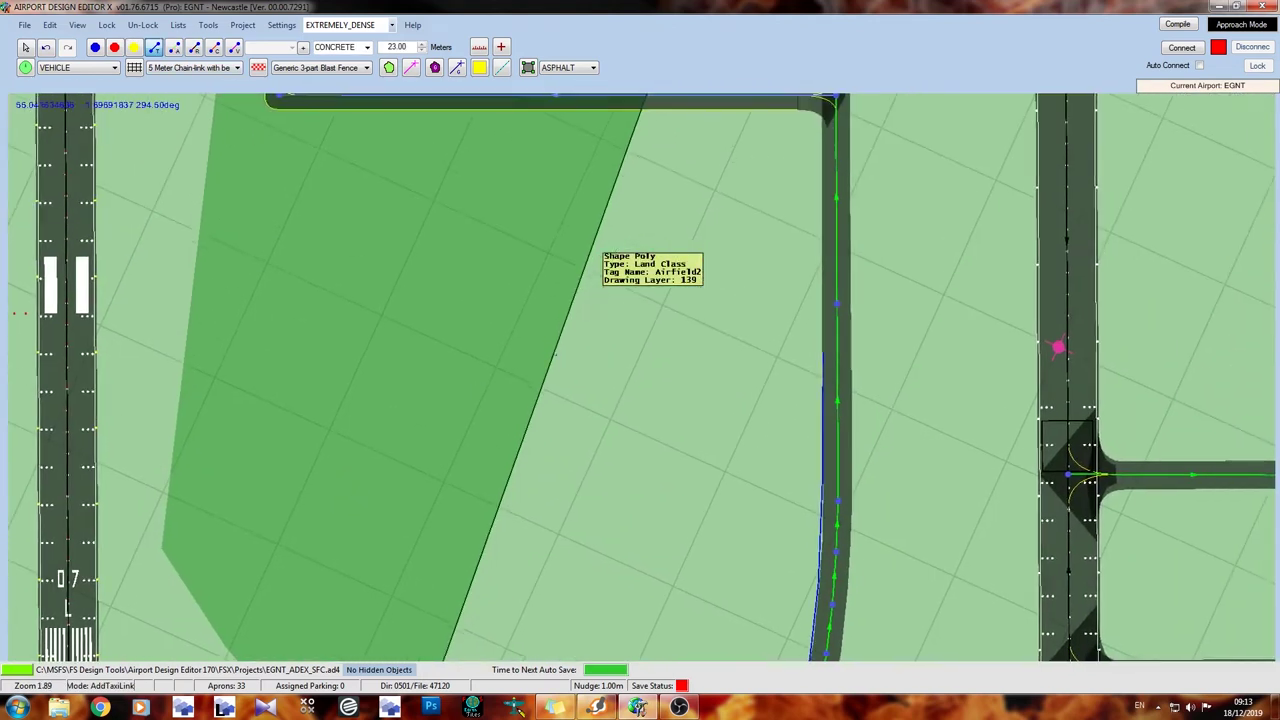
key("Up")
key("Up")
key("Left")
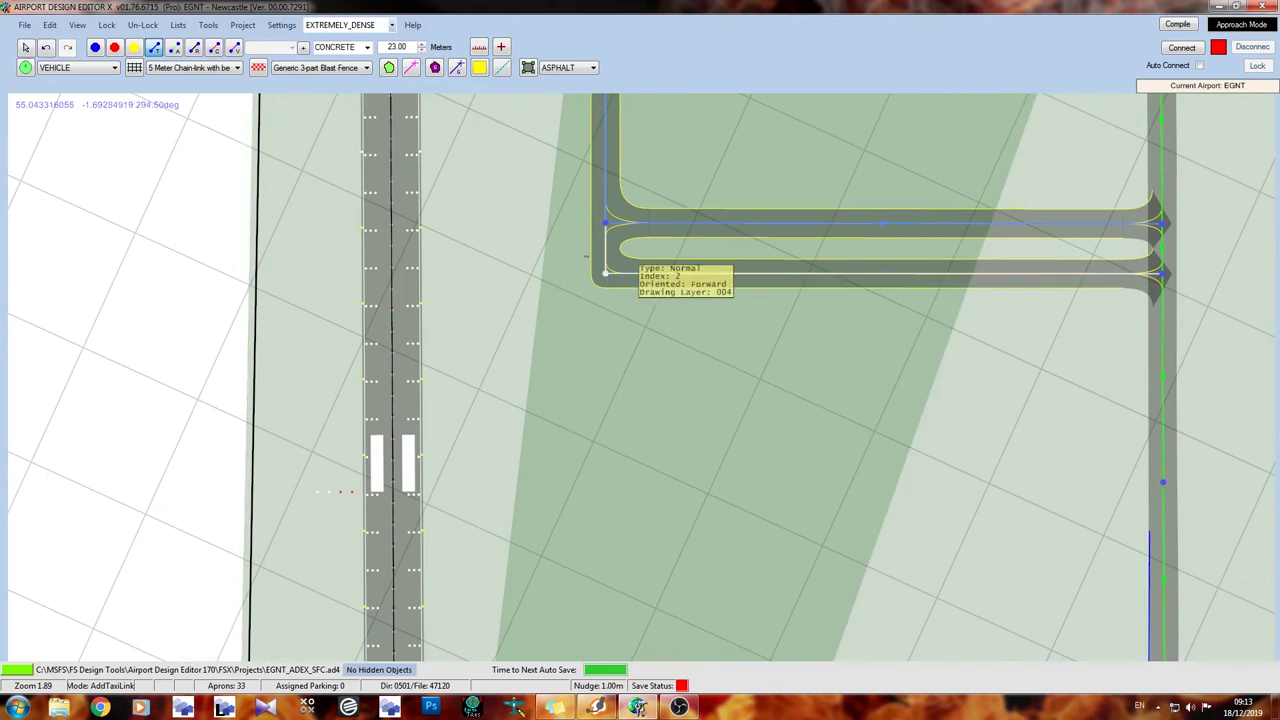
key("Down")
key("Down")
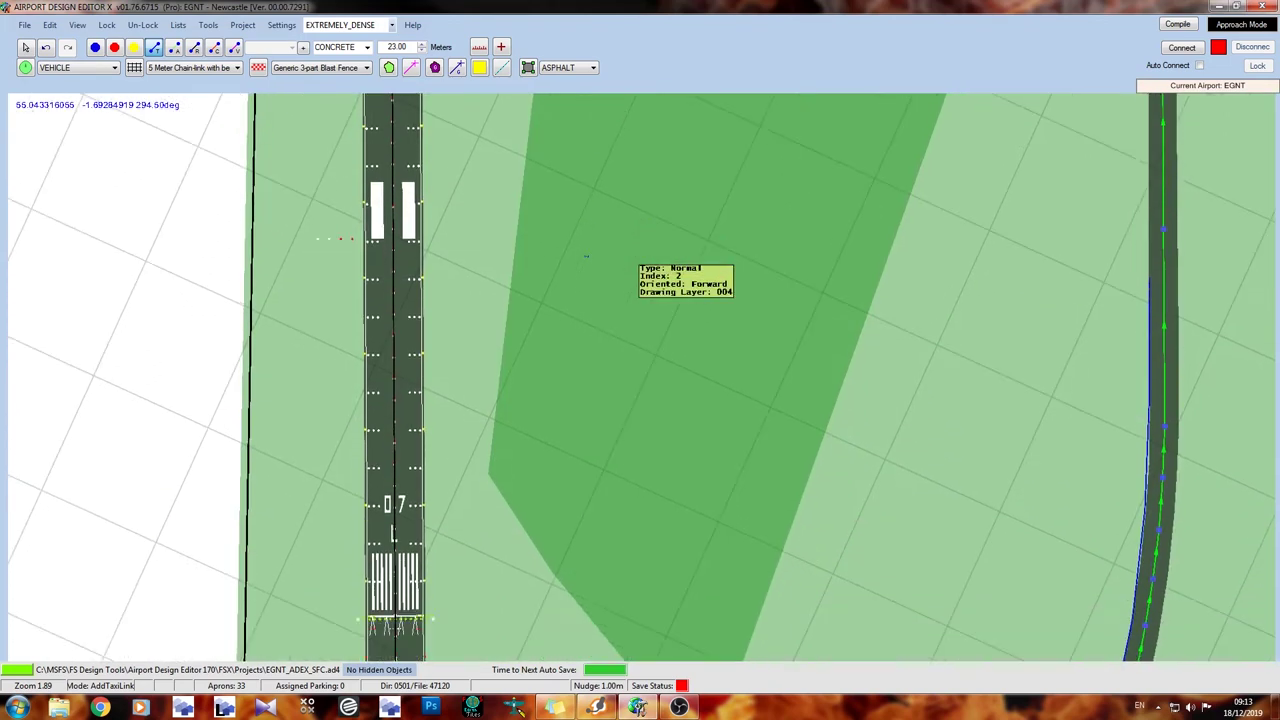
key("Down")
key("Down")
key("Down")
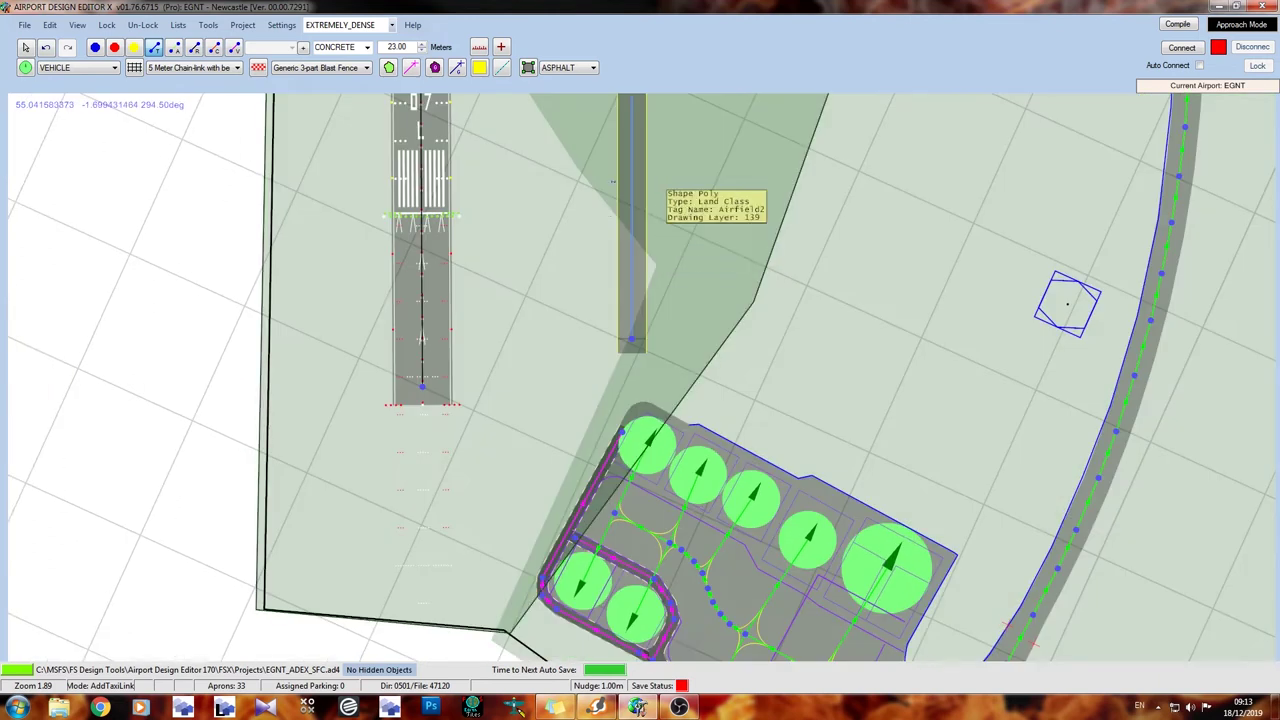
left_click(631, 200)
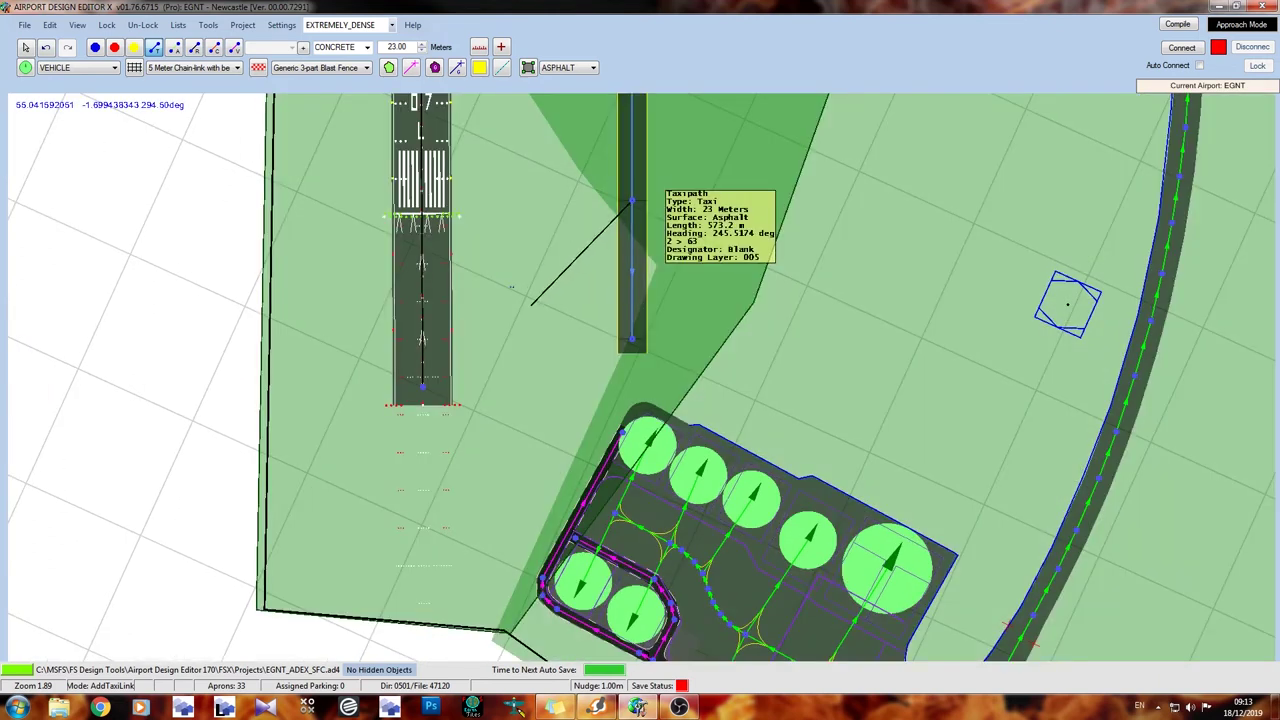
left_click(531, 304)
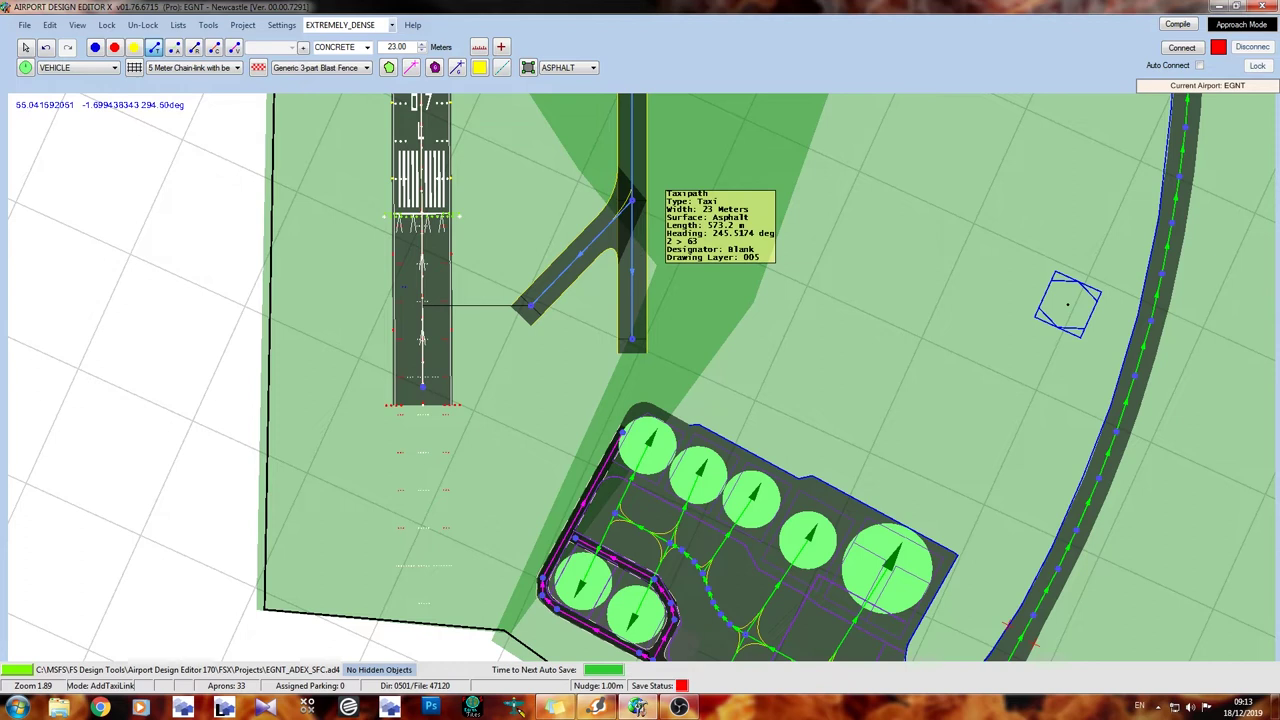
left_click(421, 304)
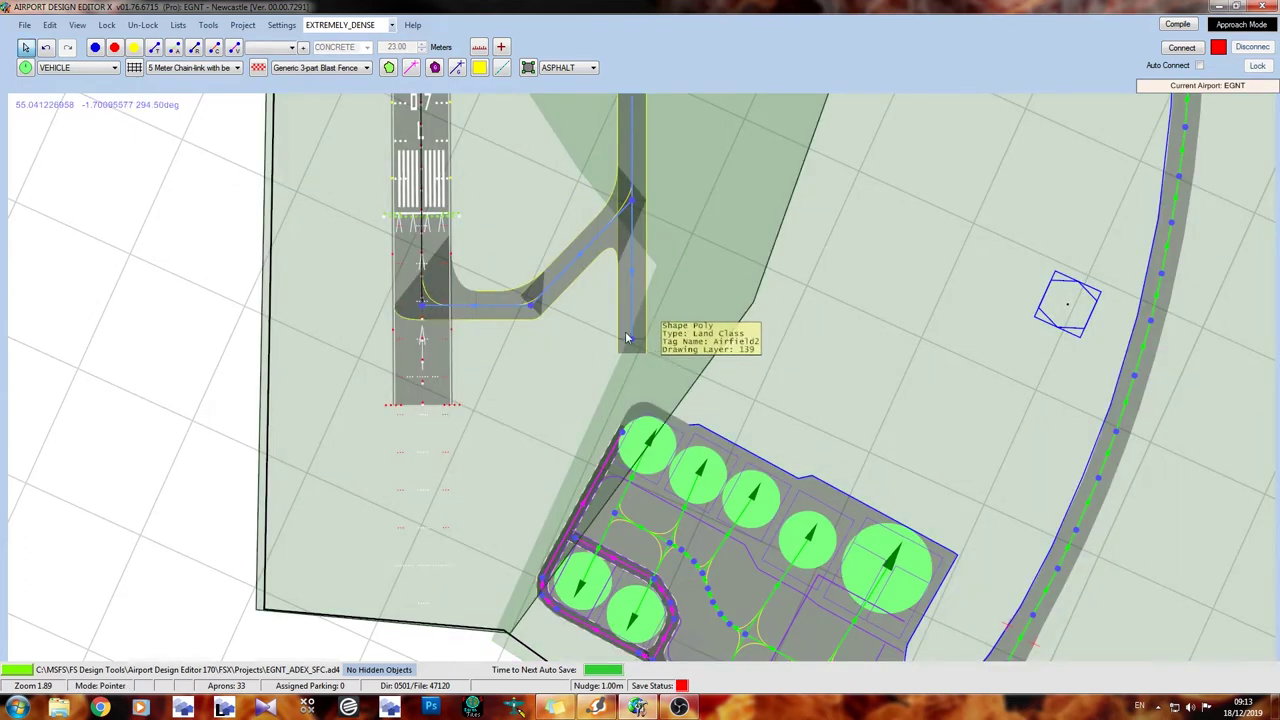
Delete the leftover taxiway stub past the junction and pan toward the taxiway's far end.
key("Delete")
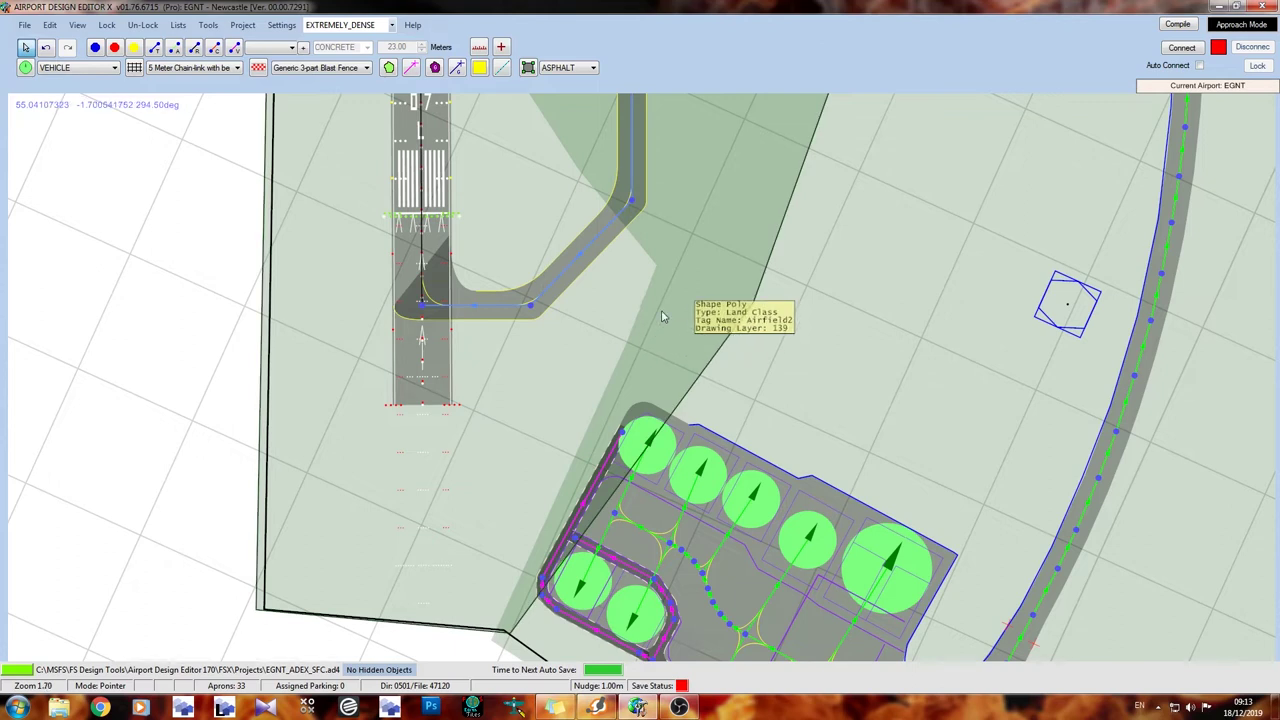
scroll(661, 316, "down", 2)
scroll(652, 404, "up", 3)
mouse_move(652, 349)
middle_mouse_down()
mouse_move(572, 591)
mouse_move(589, 237)
middle_mouse_up()
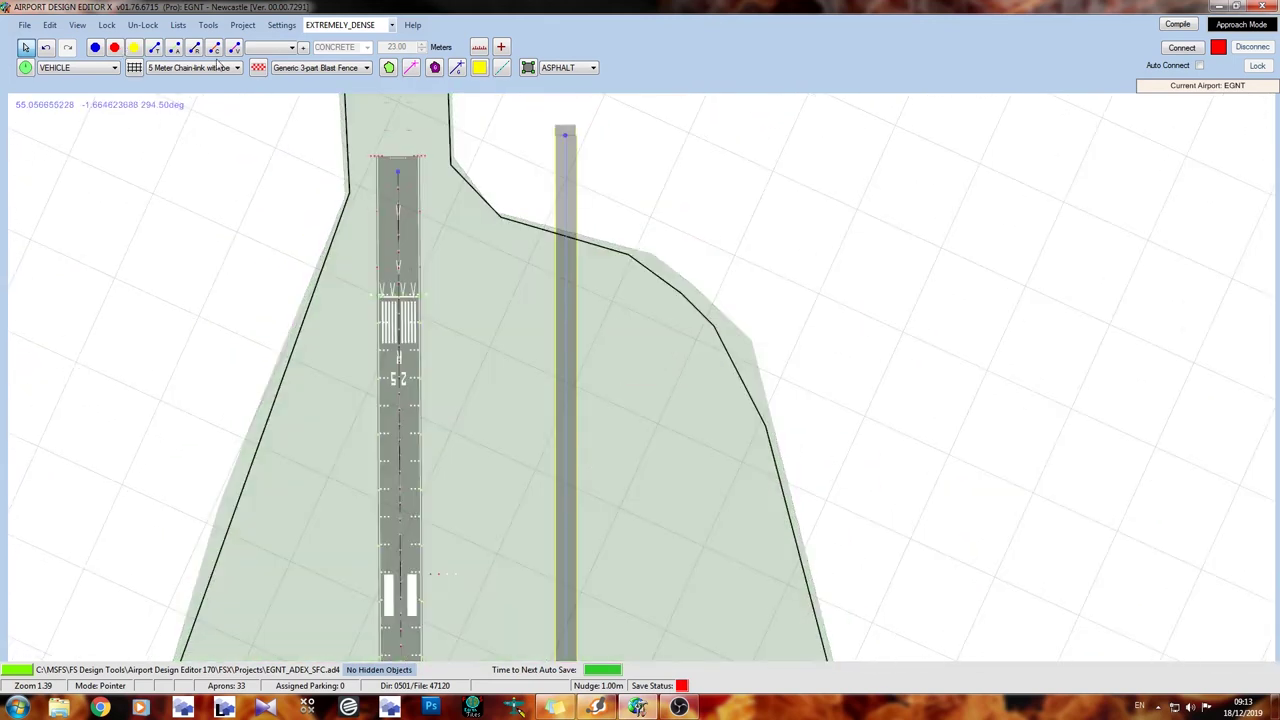
Link the parallel taxiway to the runway near the 25 threshold with one bend point.
left_click(154, 47)
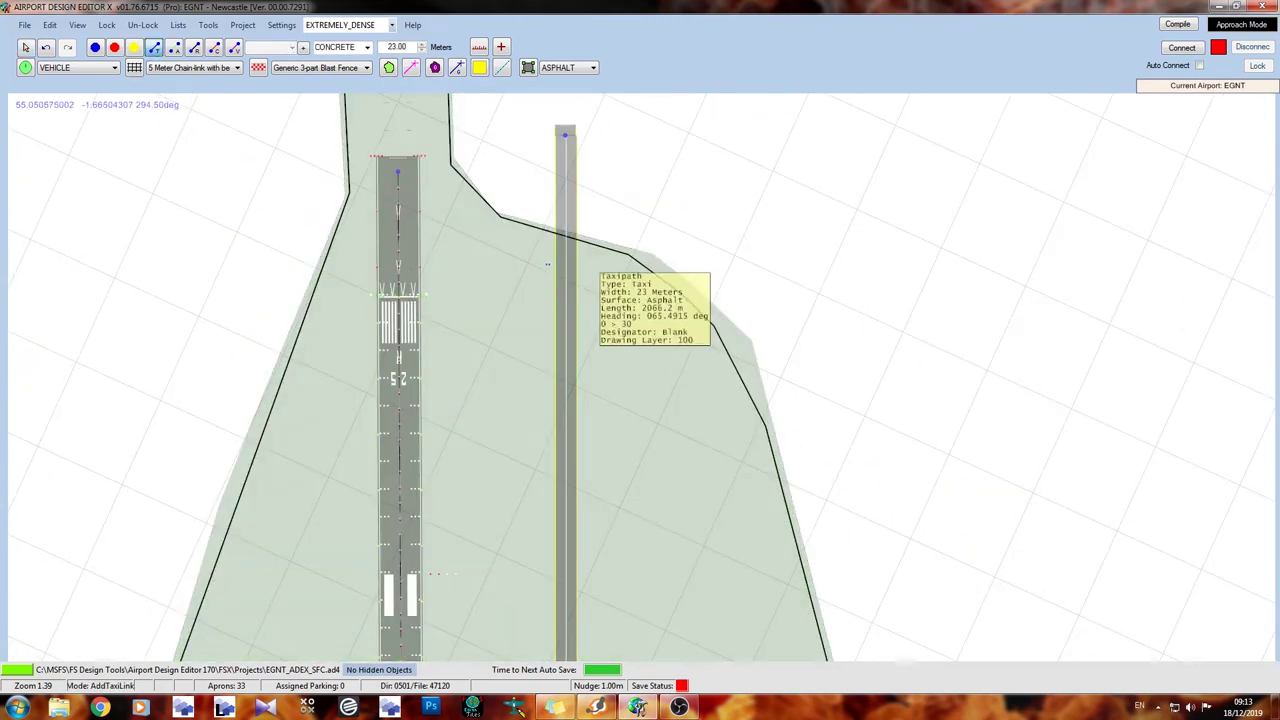
left_click(565, 284)
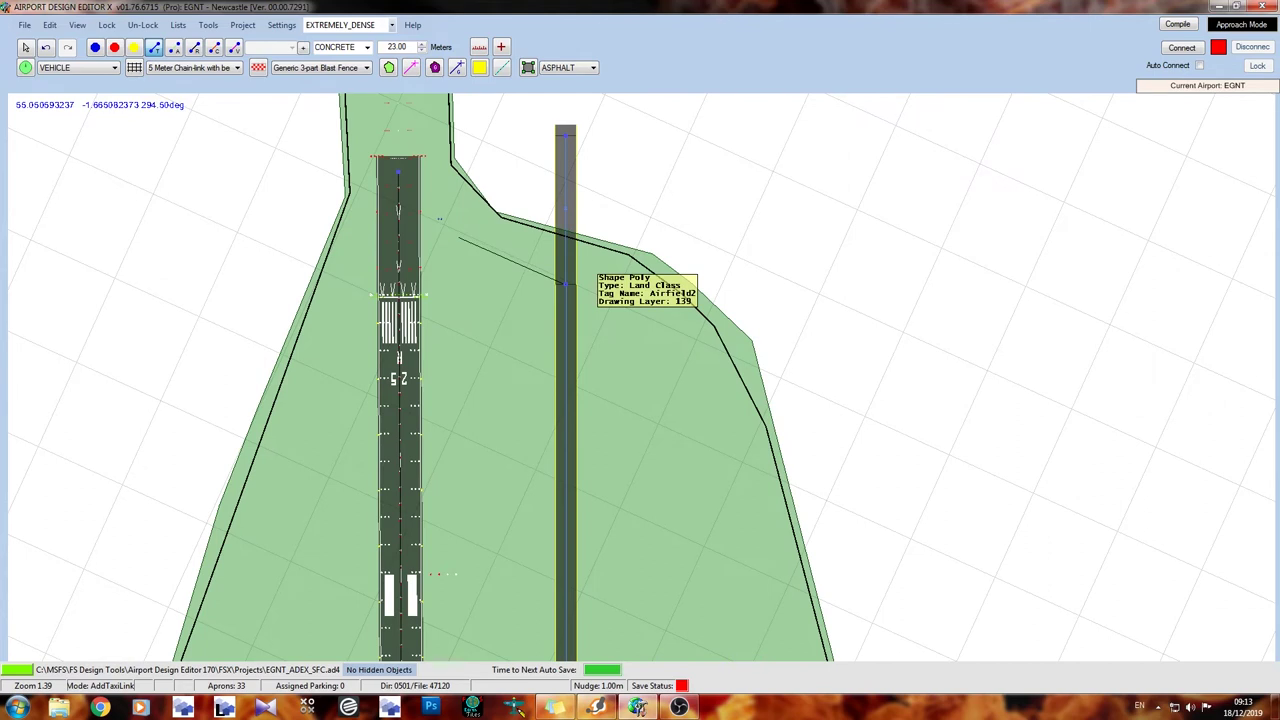
left_click(474, 246)
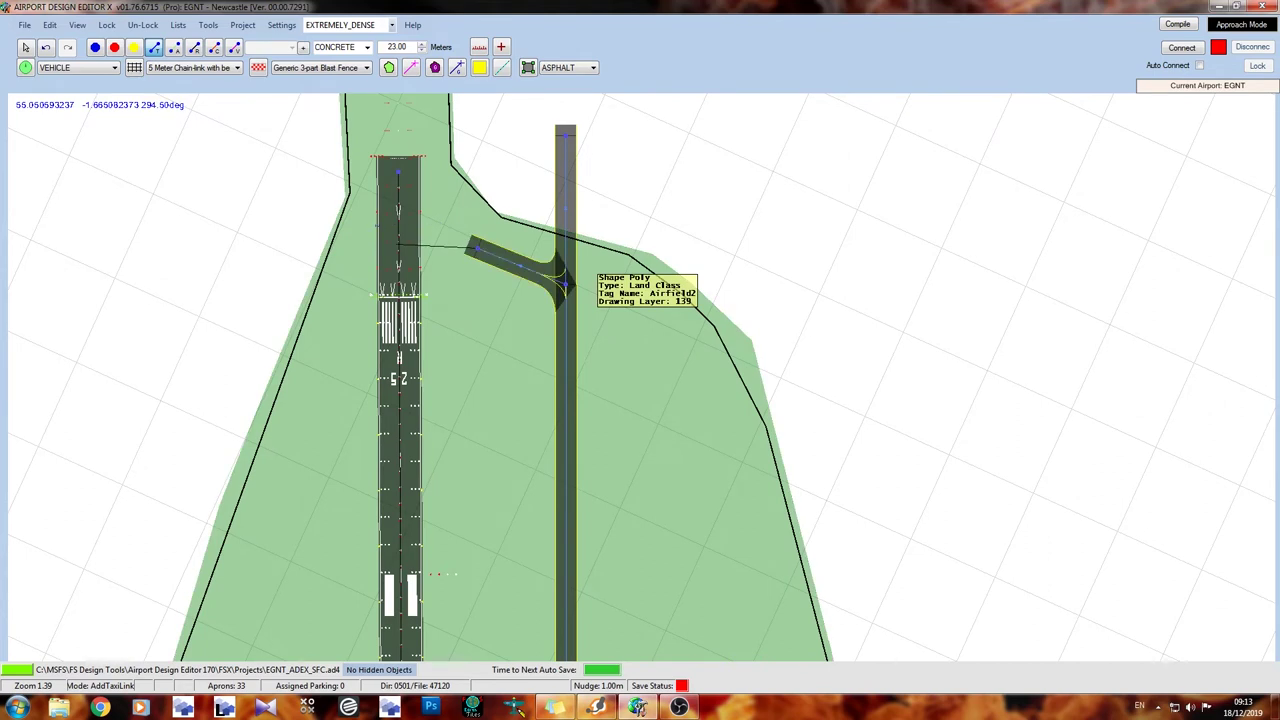
left_click(399, 245)
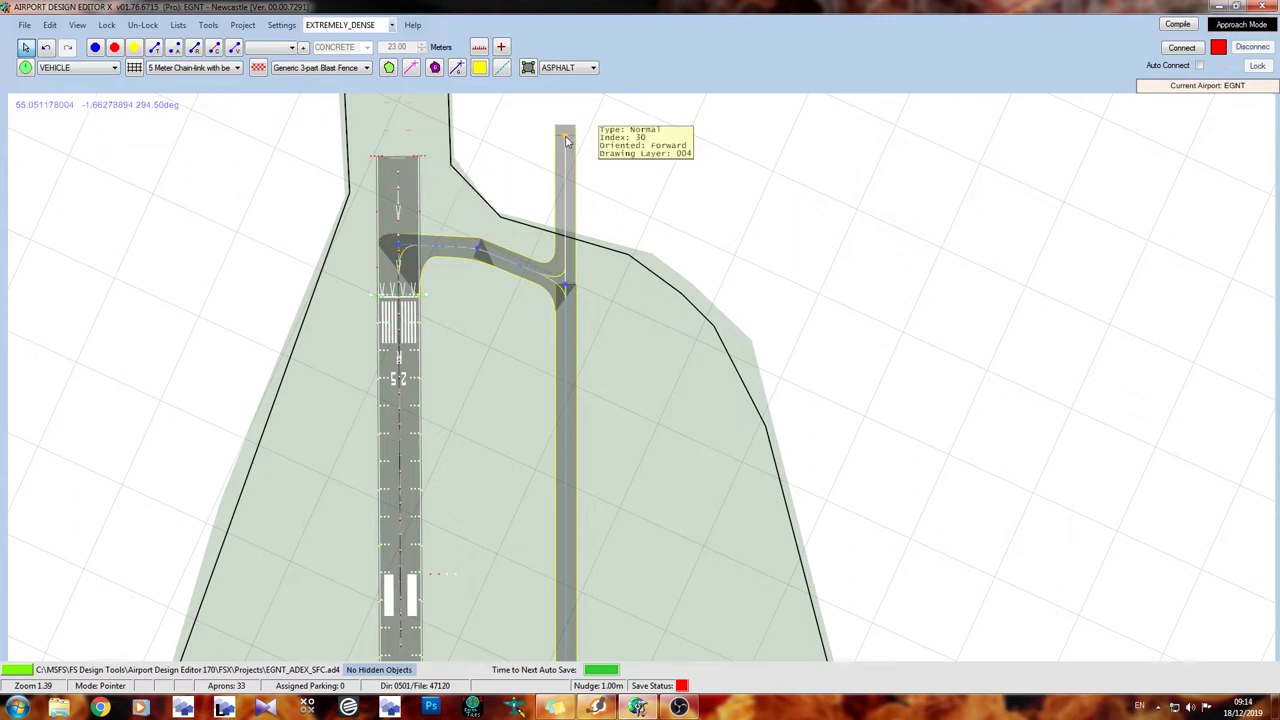
Zoom out and recentre the map over the main runways and taxiway crossings.
left_click_drag(524, 349, 532, 163)
scroll(532, 163, "down", 3)
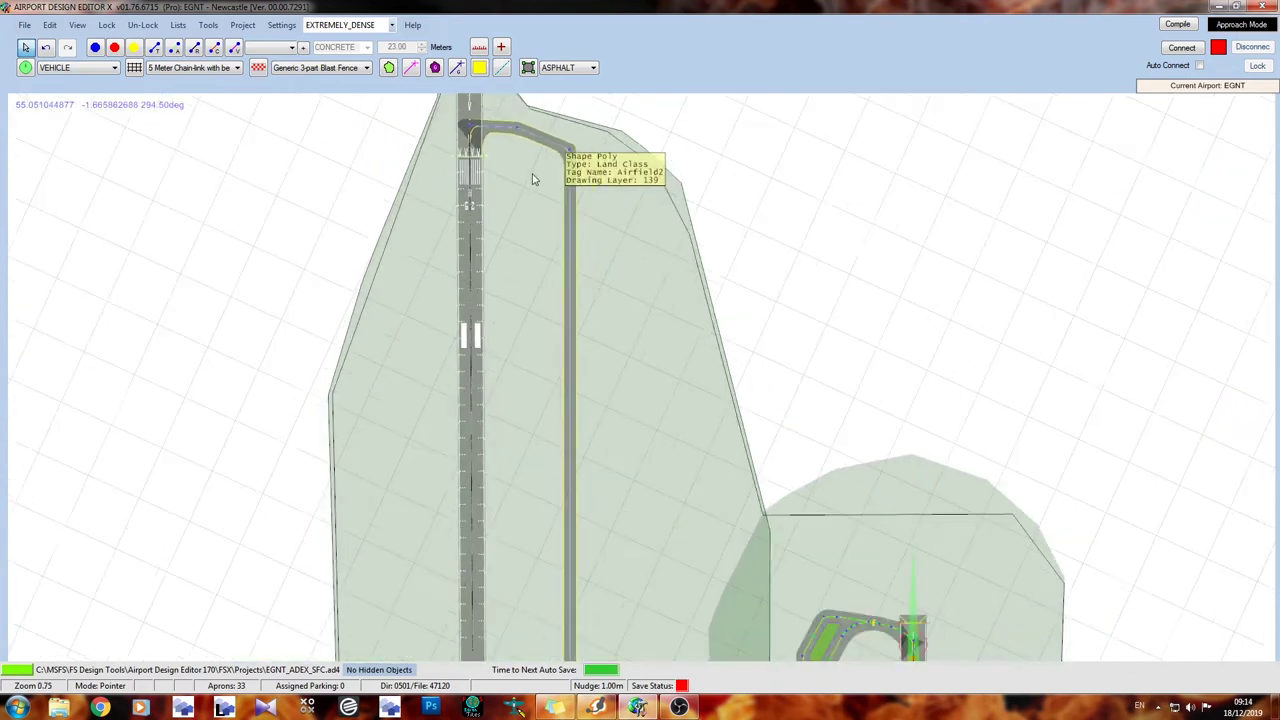
scroll(532, 178, "down", 3)
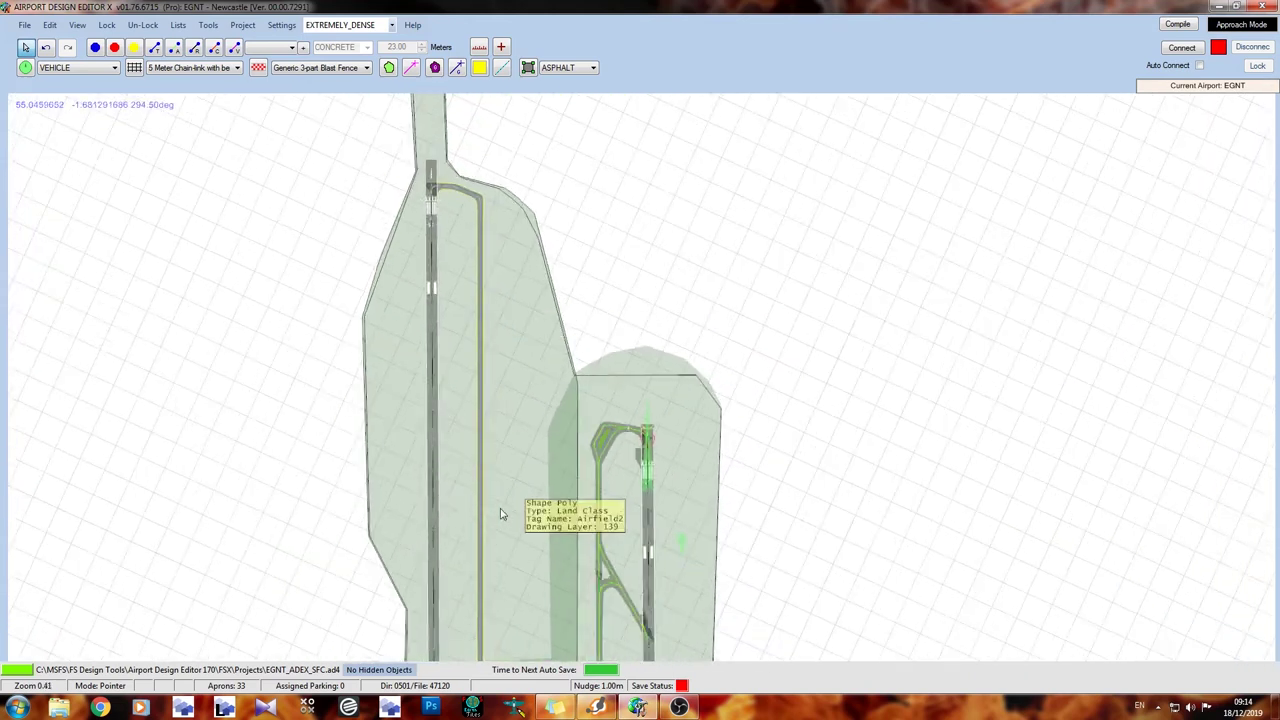
left_click_drag(500, 514, 560, 444)
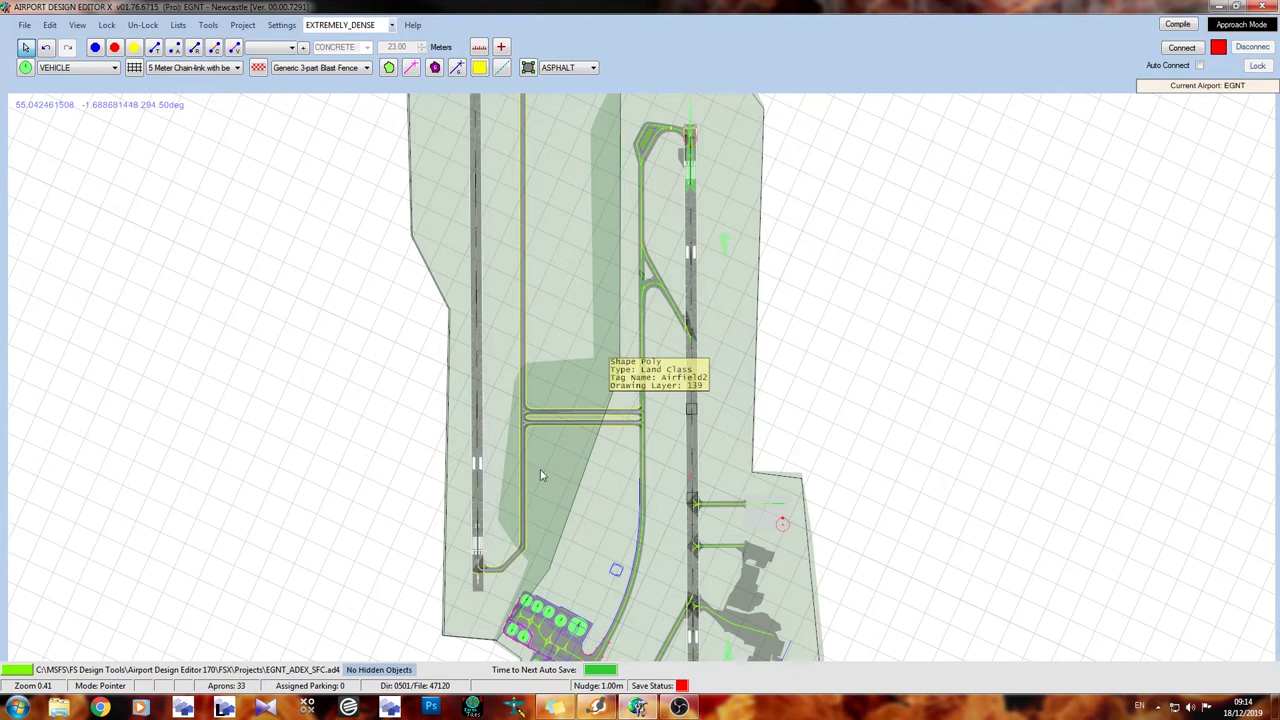
left_click_drag(540, 476, 549, 366)
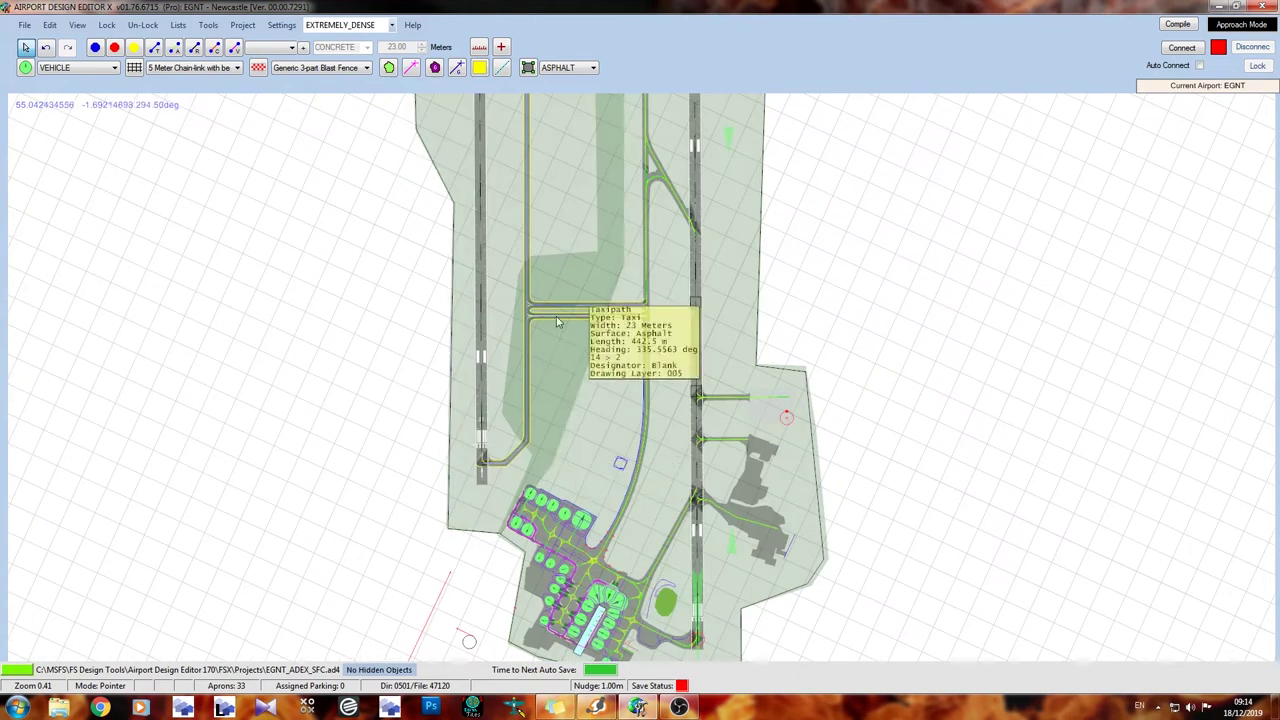
left_click_drag(533, 267, 504, 330)
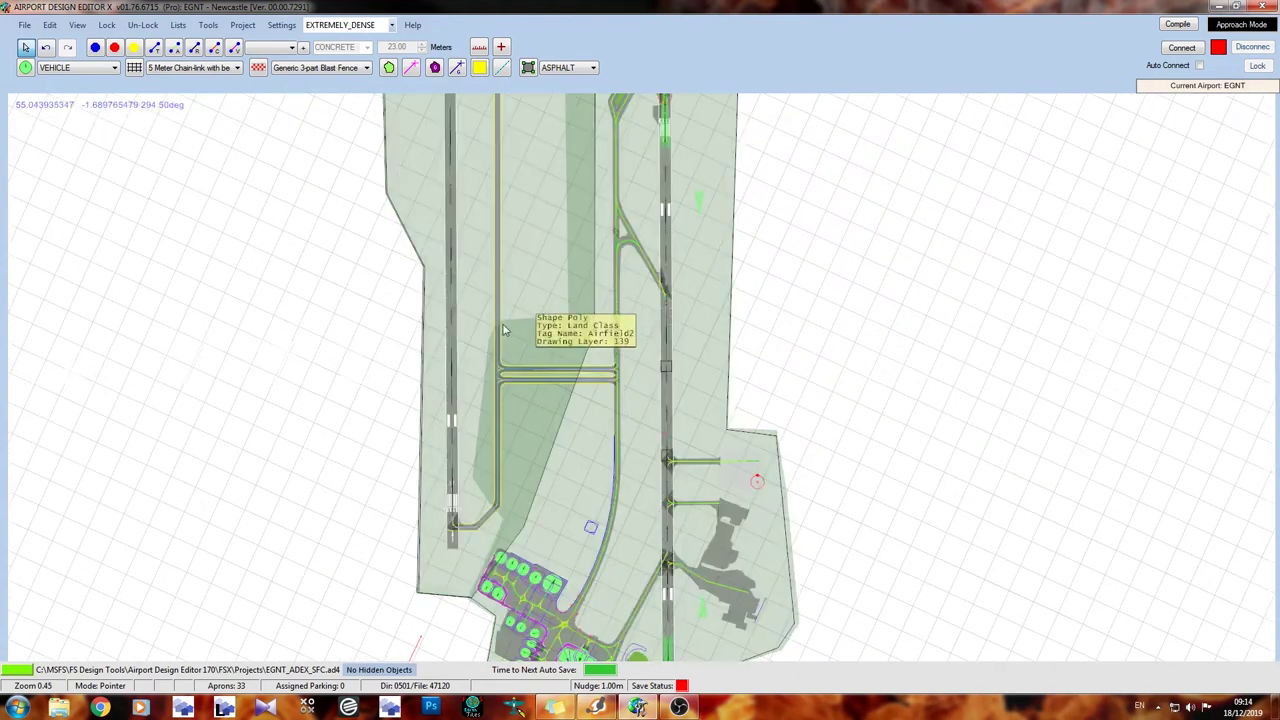
Zoom in and move the map over the taxiway crossings.
scroll(504, 330, "up", 2)
scroll(504, 330, "up", 2)
scroll(500, 340, "up", 1)
mouse_move(517, 417)
left_mouse_down()
mouse_move(547, 319)
mouse_move(467, 649)
left_mouse_up()
mouse_move(471, 223)
left_mouse_down()
mouse_move(466, 483)
mouse_move(452, 216)
left_mouse_up()
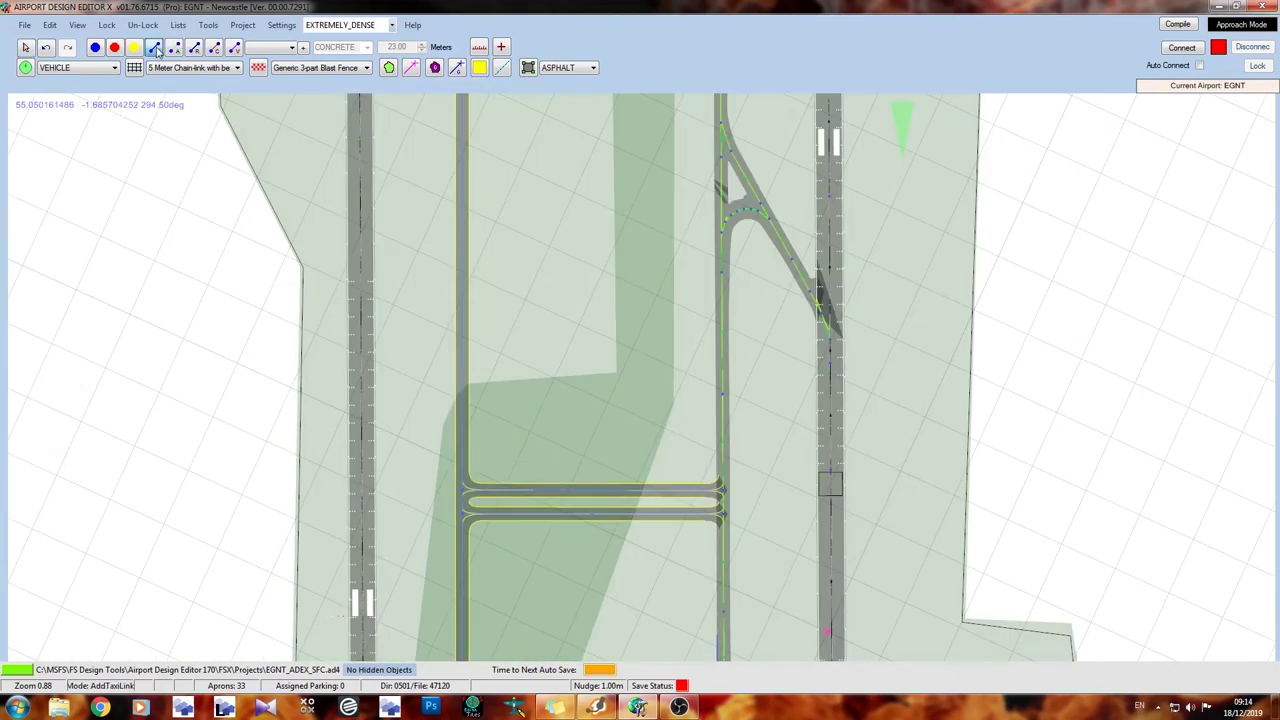
Start a taxi link from a taxiway node, then pan to the runway aiming-point area.
left_click(155, 48)
scroll(450, 380, "up", 3)
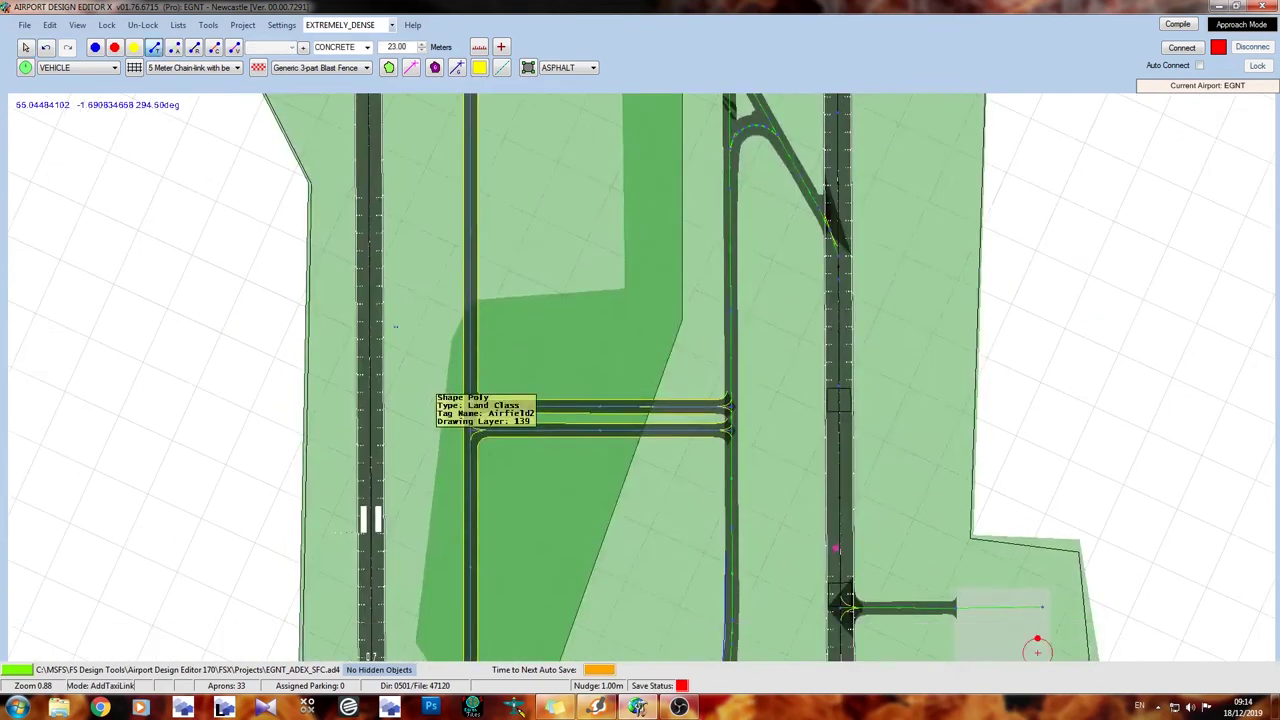
left_click_drag(455, 385, 531, 543)
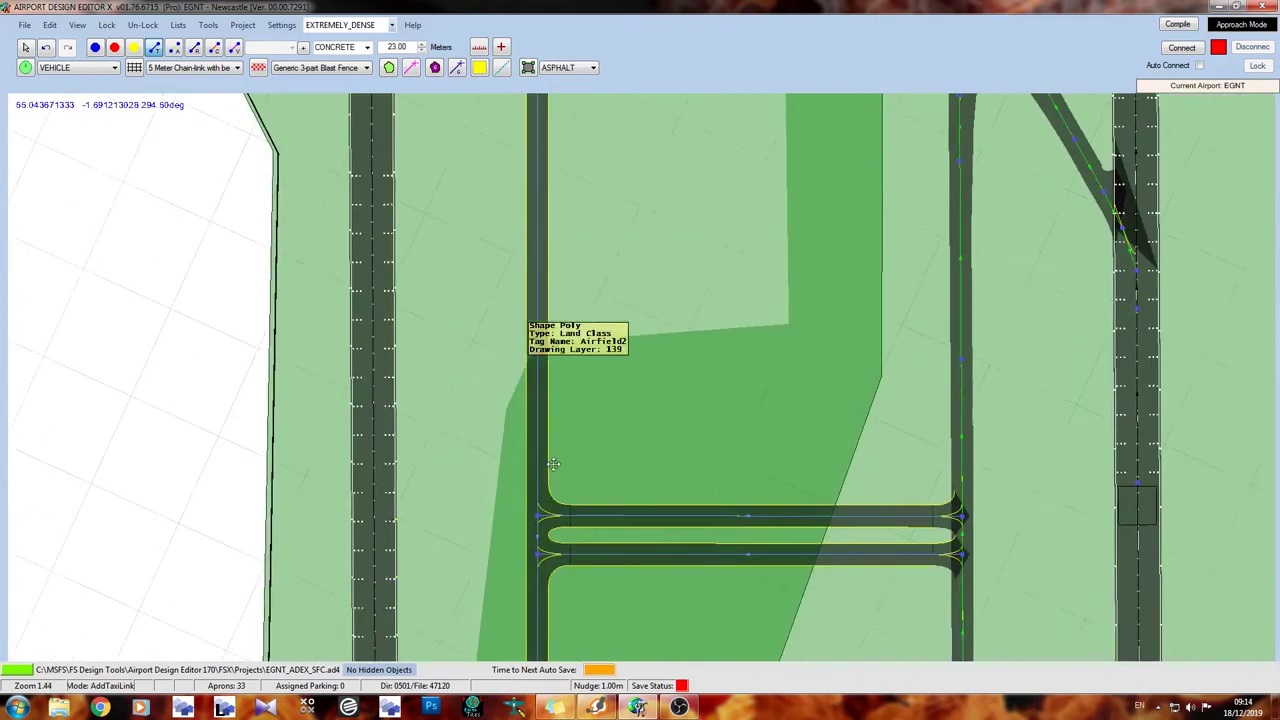
left_click(549, 557)
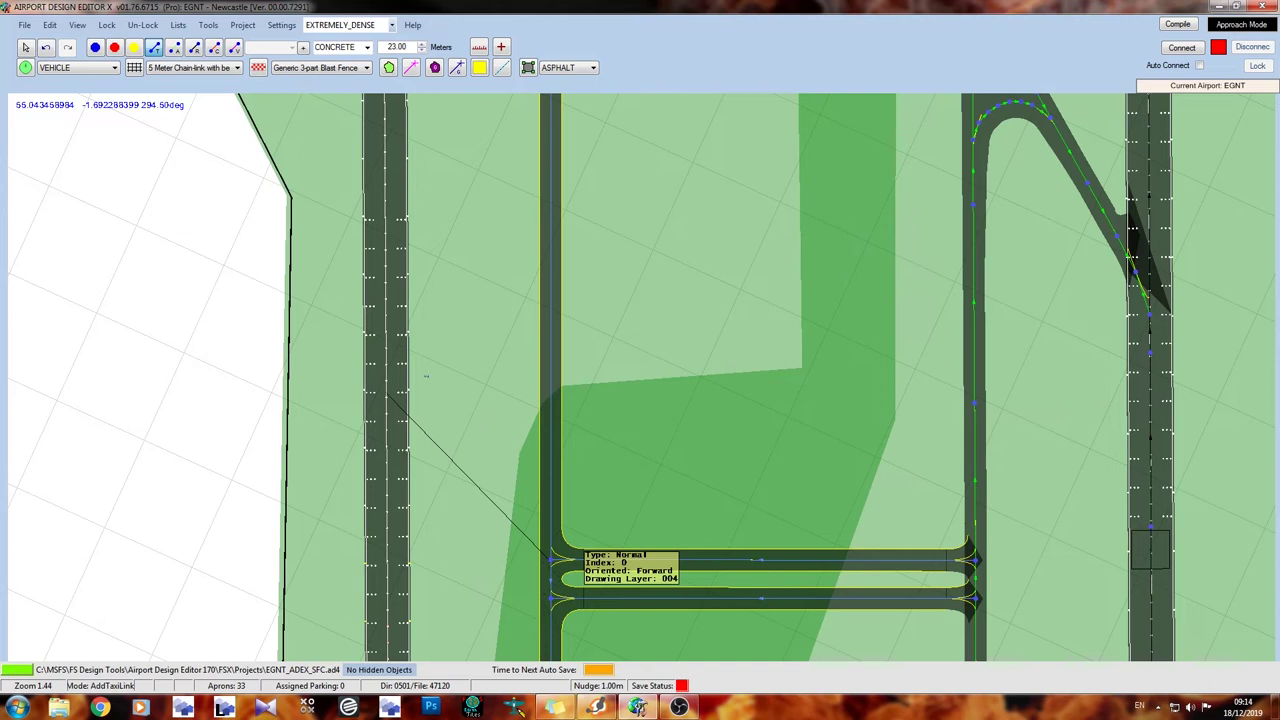
mouse_move(426, 376)
left_mouse_down()
mouse_move(648, 343)
mouse_move(651, 451)
left_mouse_up()
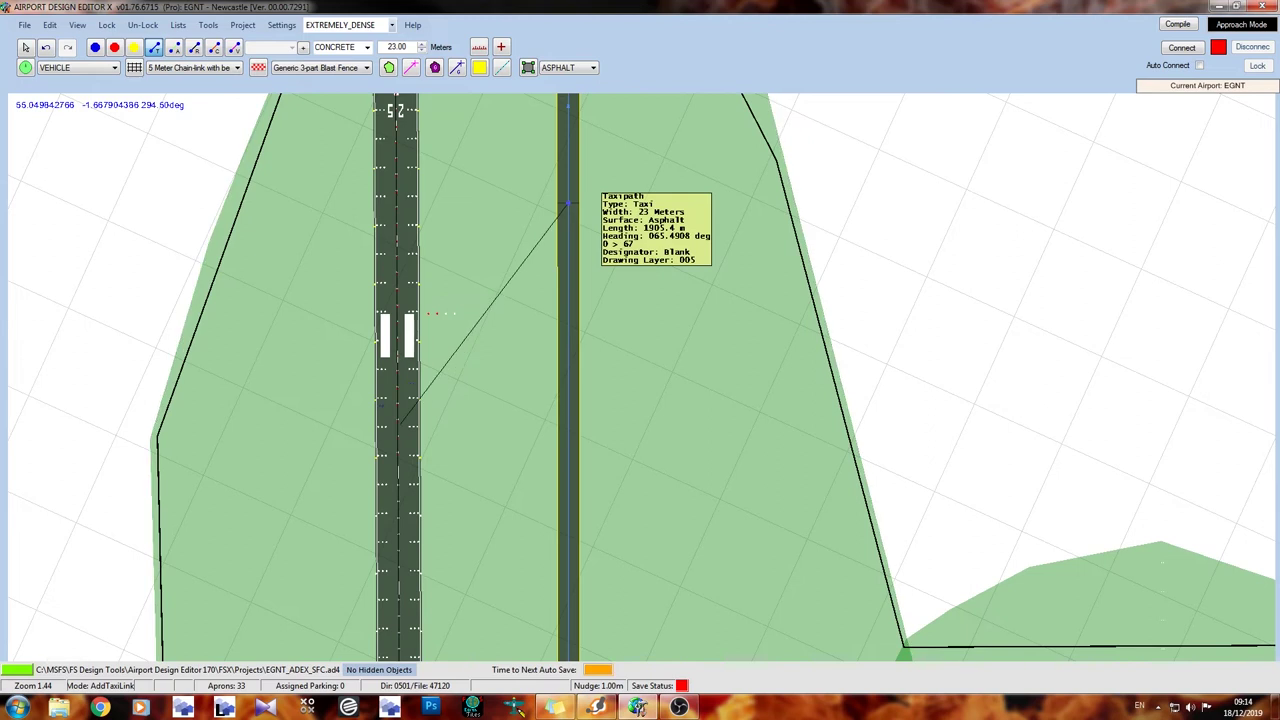
scroll(567, 203, "down", 1)
scroll(540, 260, "down", 2)
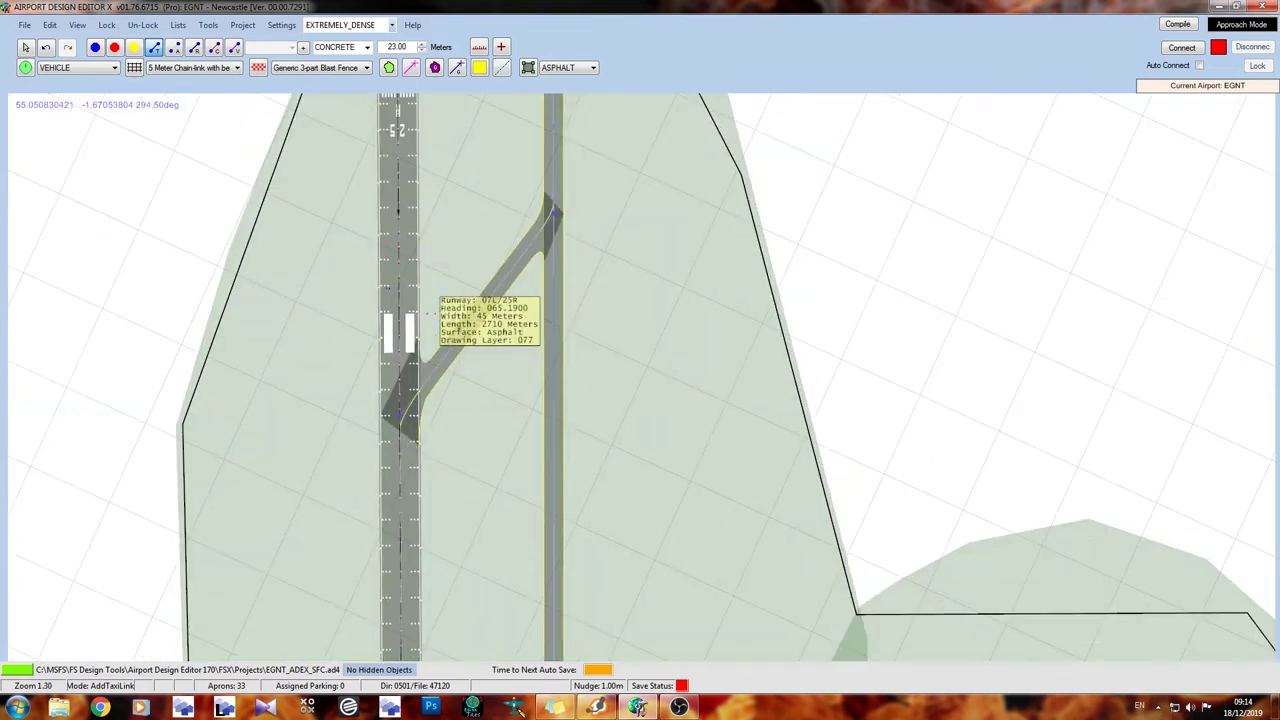
scroll(520, 330, "down", 2)
scroll(501, 394, "down", 1)
left_click_drag(501, 394, 492, 293)
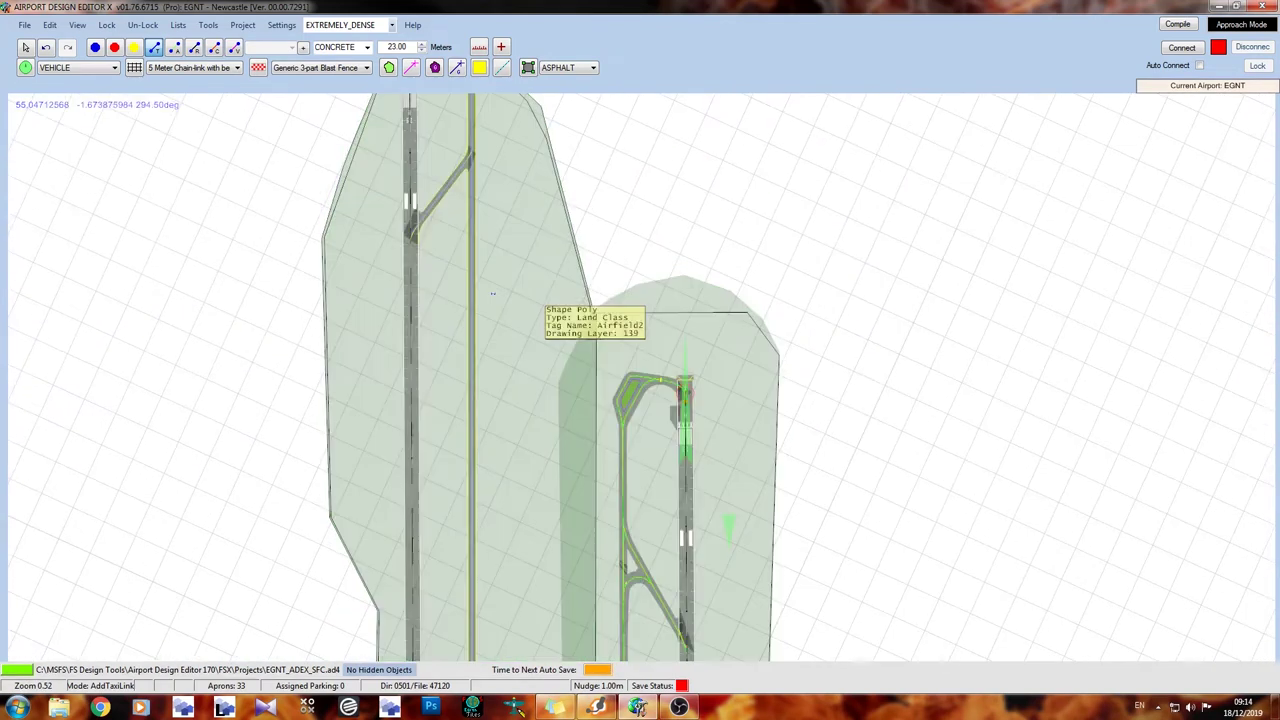
scroll(487, 229, "up", 1)
scroll(470, 200, "up", 2)
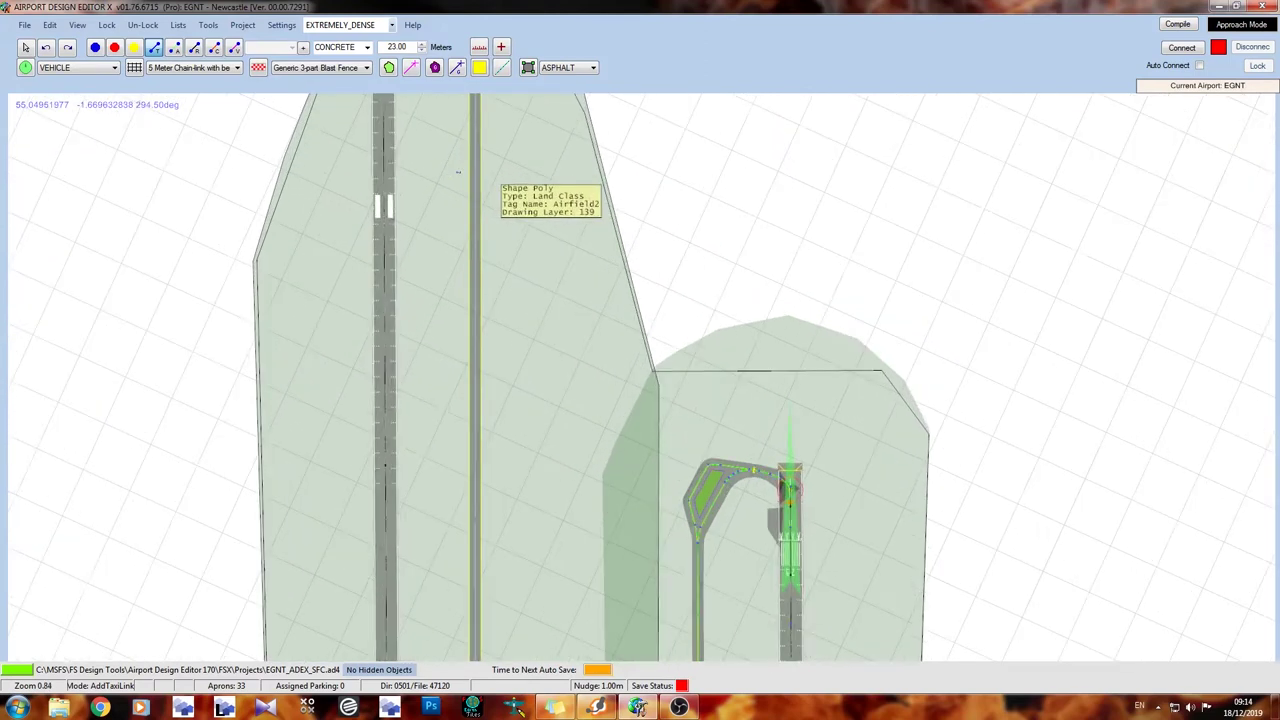
scroll(453, 169, "up", 1)
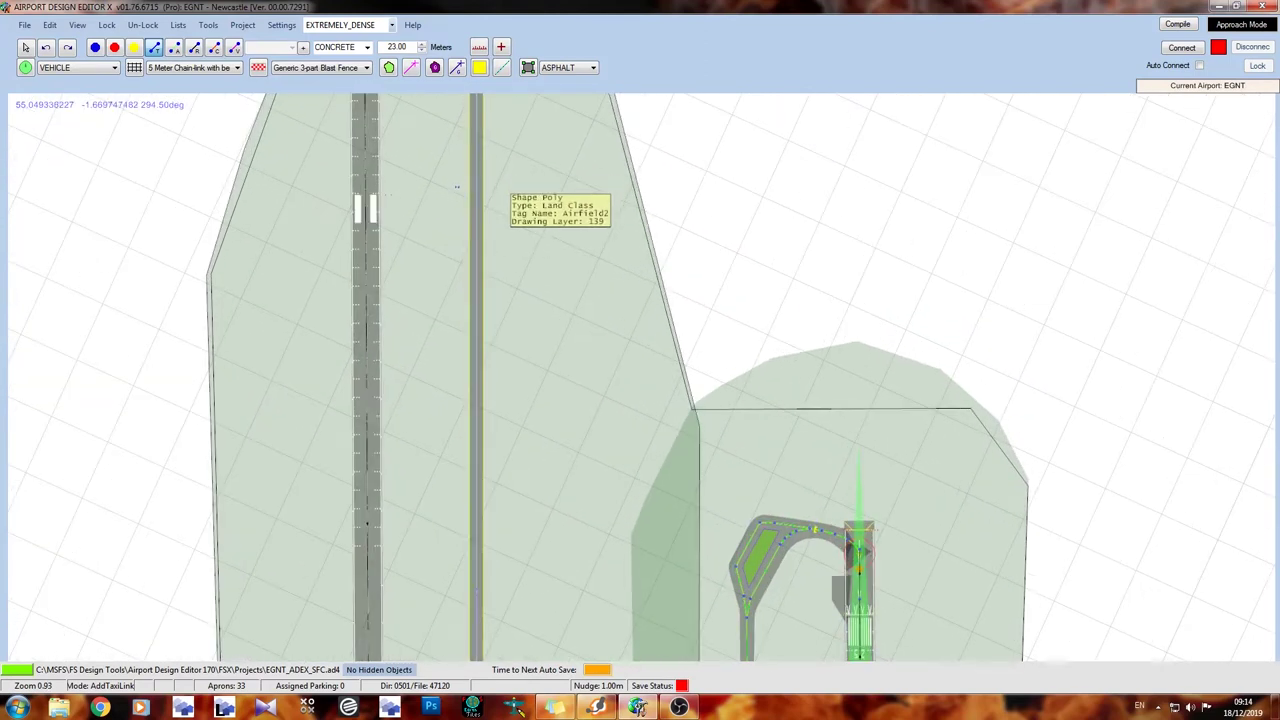
Start another taxi link from the parallel taxiway and zoom around to check its placement.
left_click(473, 219)
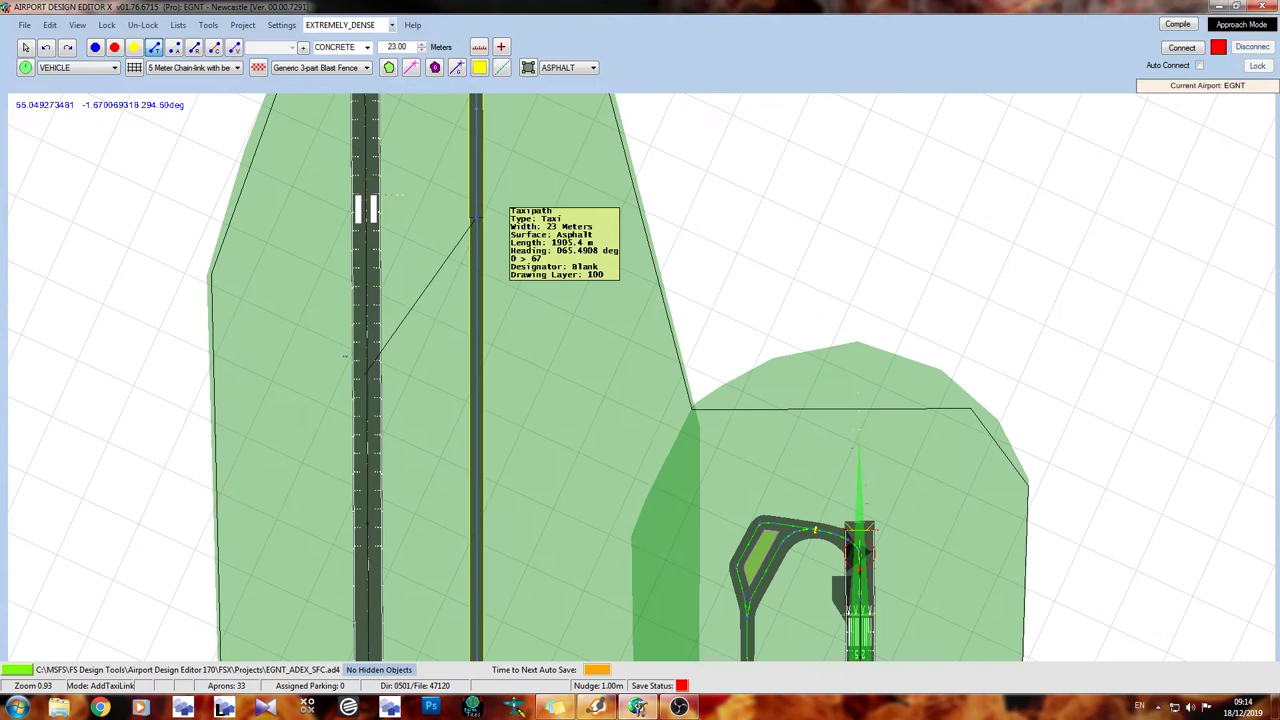
scroll(450, 225, "down", 2)
scroll(450, 225, "down", 1)
scroll(450, 225, "down", 2)
scroll(450, 225, "down", 2)
scroll(548, 365, "down", 2)
scroll(548, 365, "up", 2)
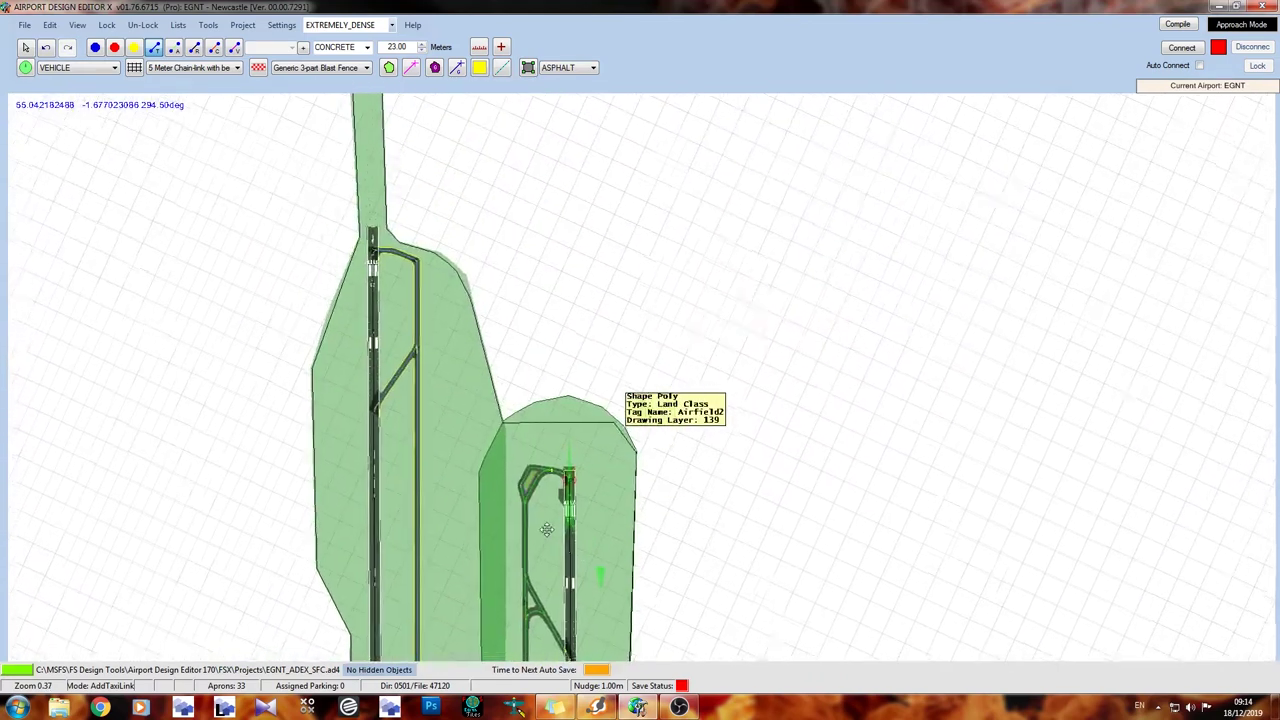
scroll(548, 365, "up", 1)
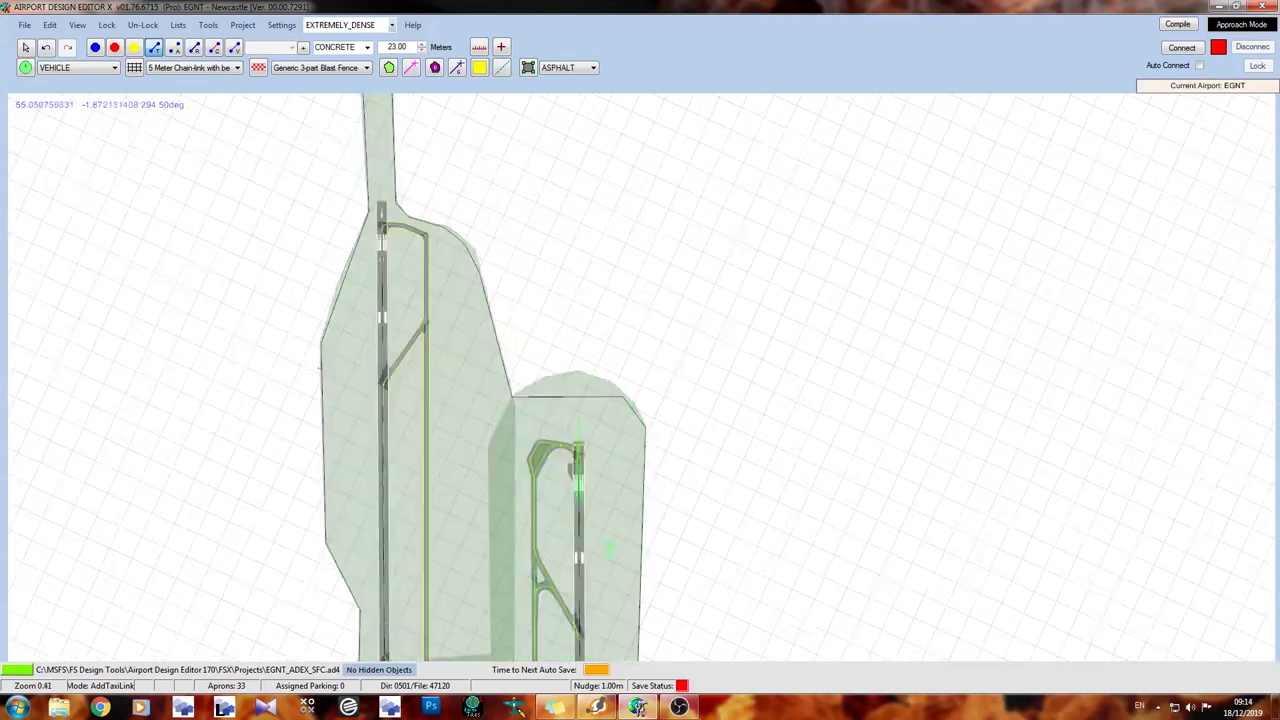
scroll(530, 300, "up", 1)
scroll(523, 255, "up", 2)
scroll(523, 255, "up", 1)
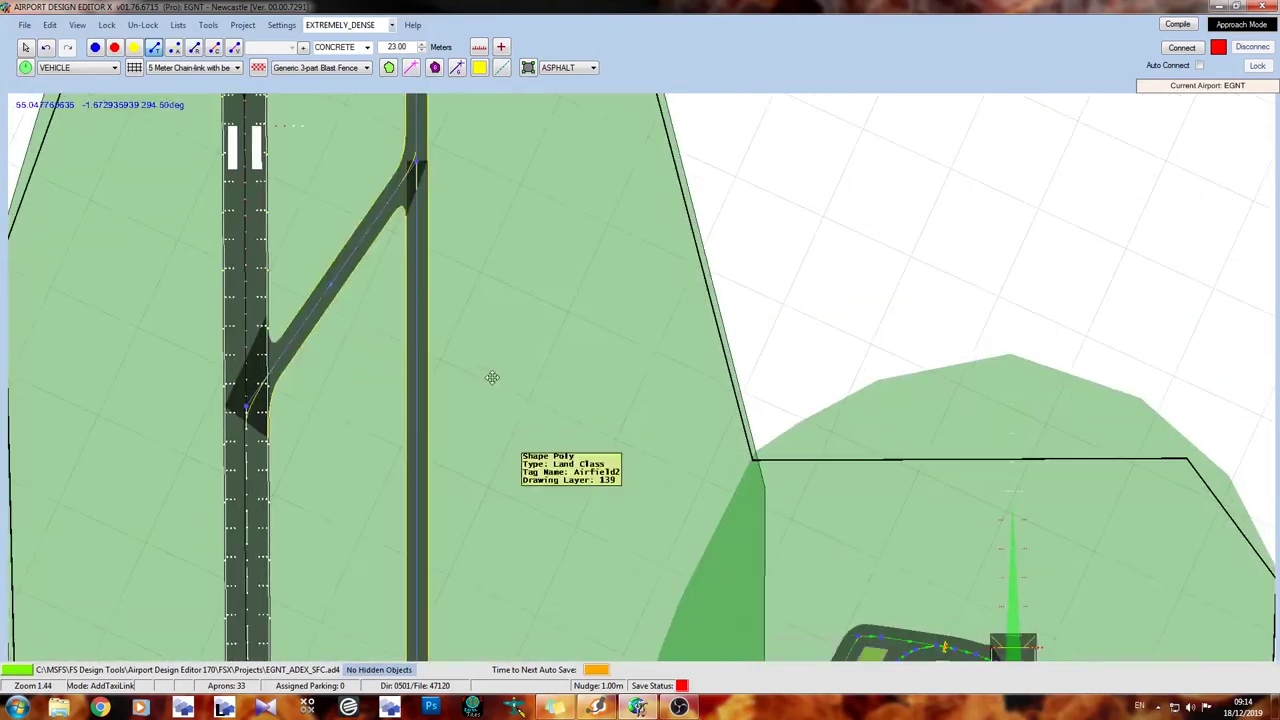
Finish the pending taxi link onto the vertical north–south taxiway.
scroll(405, 289, "up", 1)
scroll(405, 289, "up", 1)
scroll(282, 332, "up", 1)
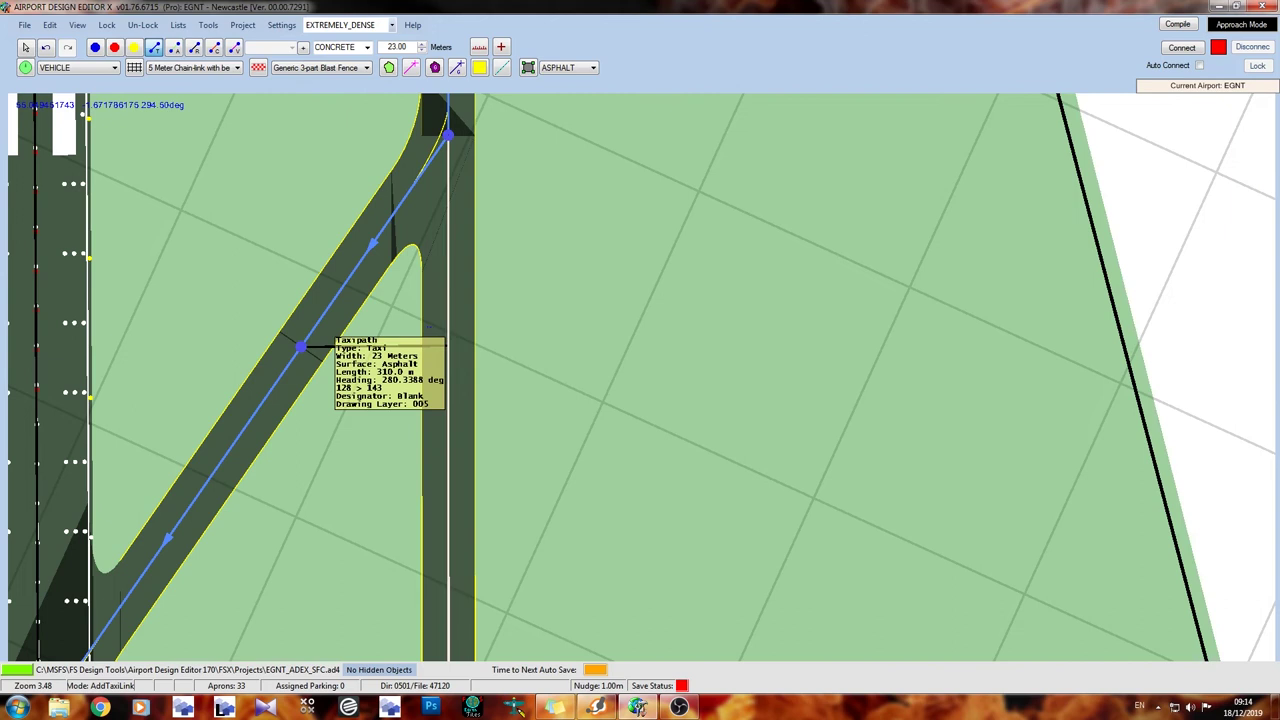
left_click(447, 345)
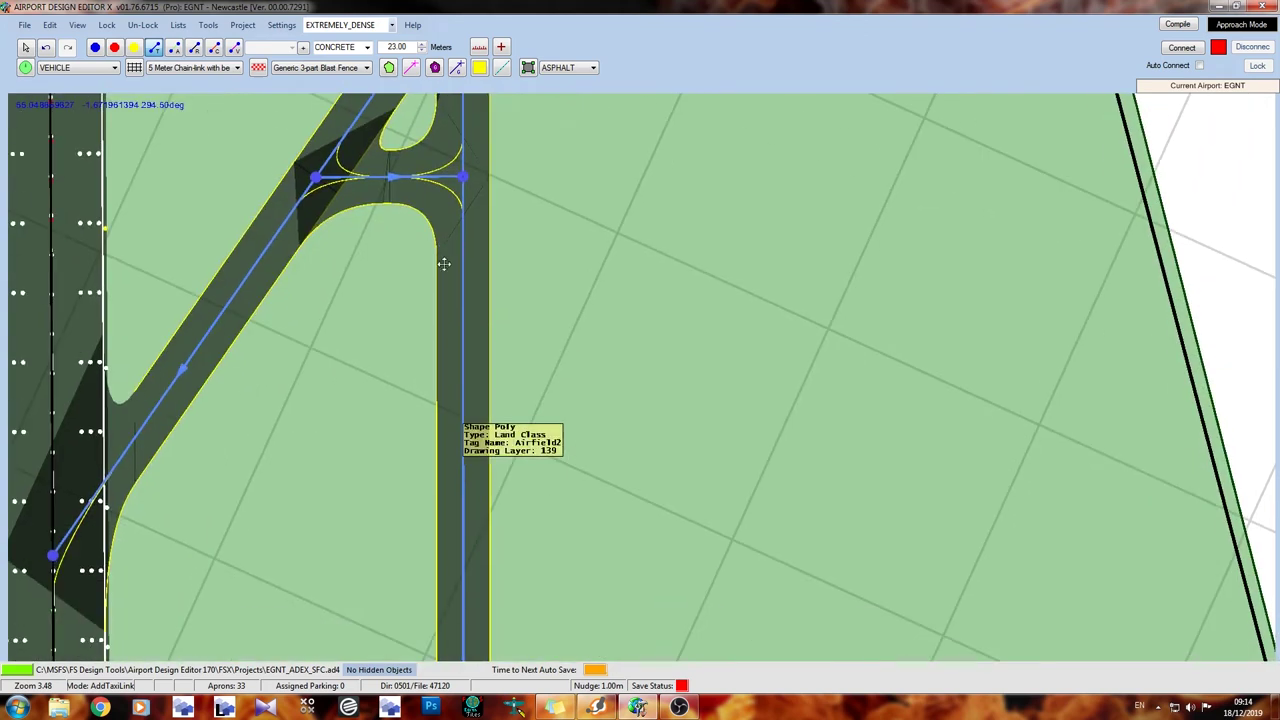
scroll(444, 263, "down", 5)
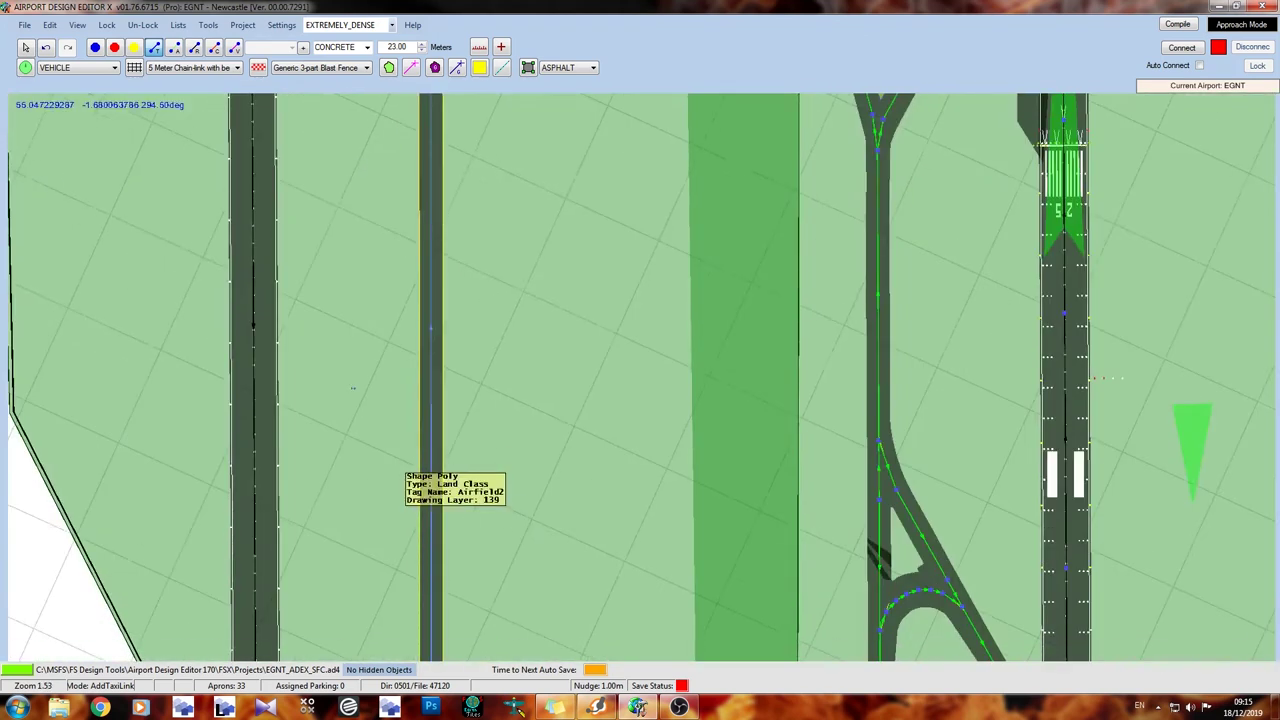
scroll(300, 318, "up", 3)
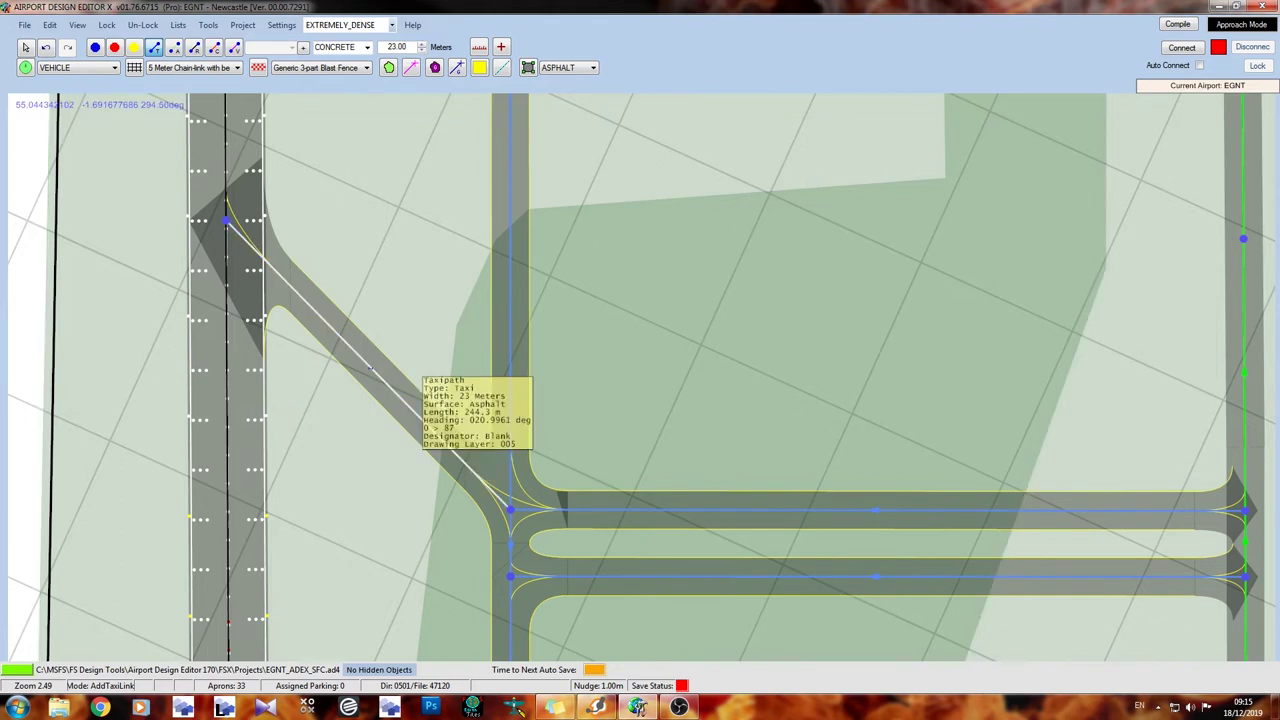
Link the diagonal taxipath to the vertical taxiway, then zoom out to review the intersection.
left_click(390, 386)
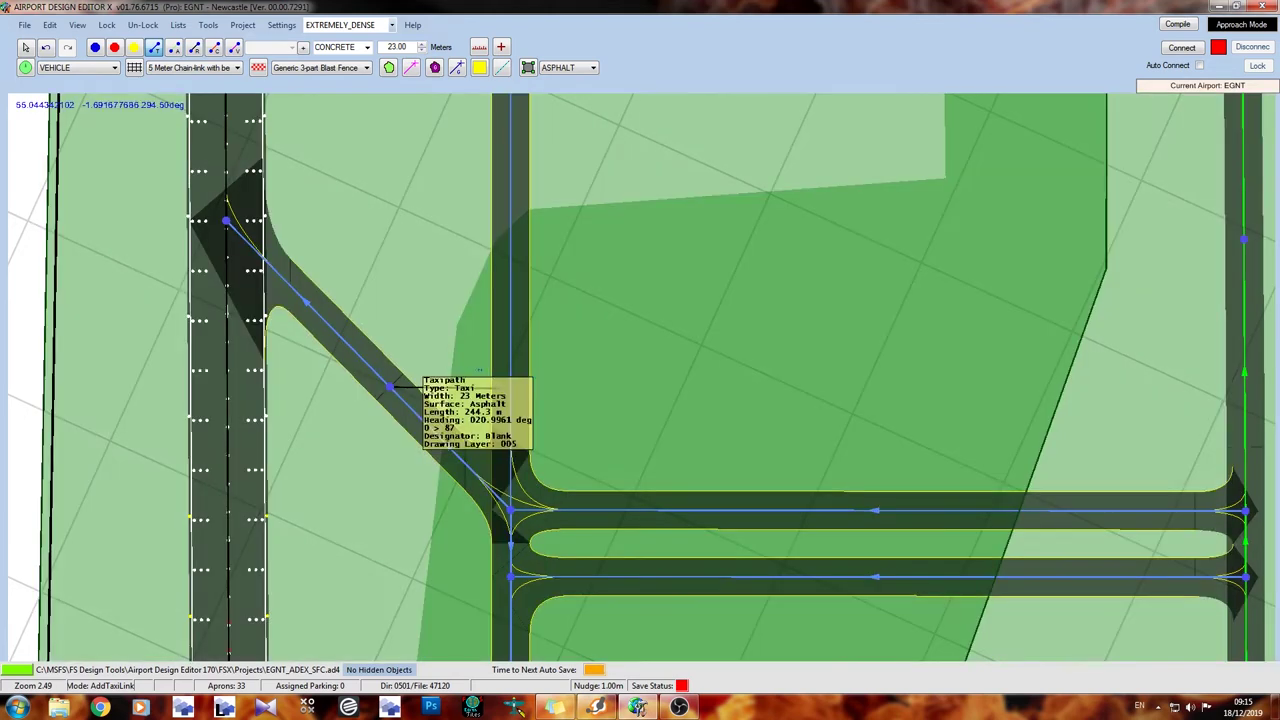
left_click(566, 276)
scroll(566, 276, "down", 3)
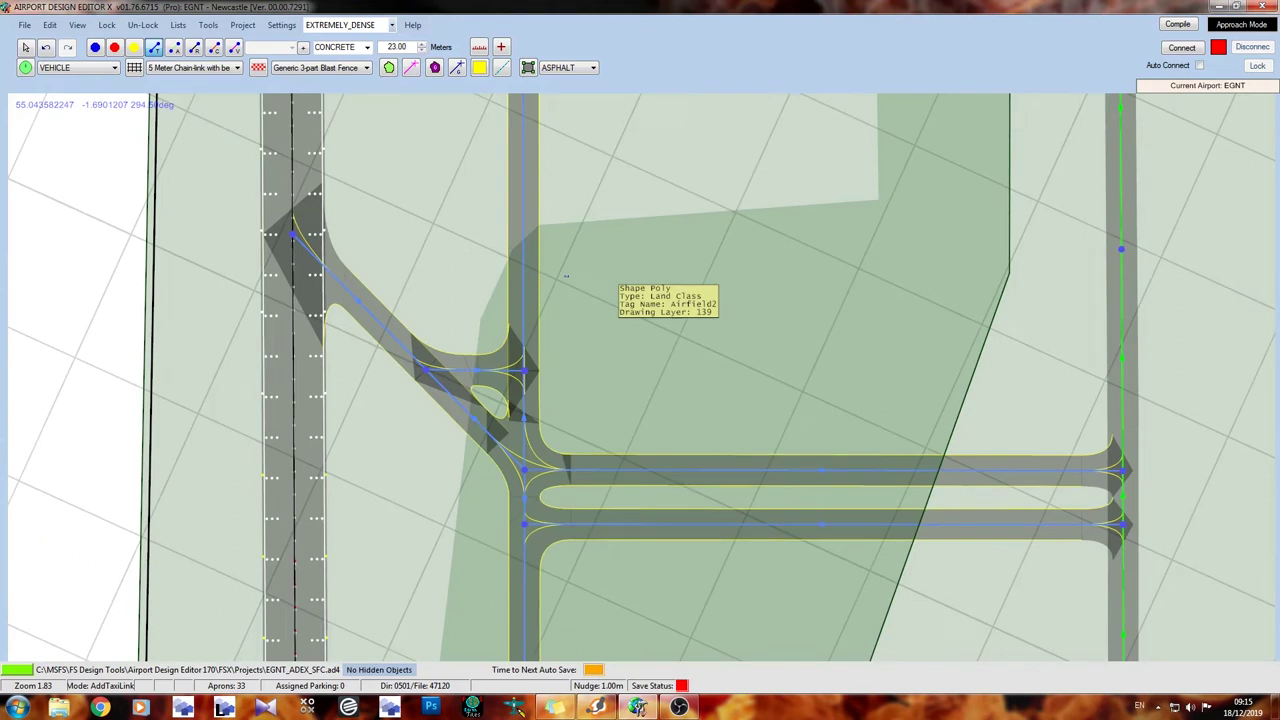
scroll(566, 276, "down", 2)
mouse_move(566, 276)
middle_mouse_down()
mouse_move(455, 510)
mouse_move(414, 409)
middle_mouse_up()
scroll(515, 340, "up", 2)
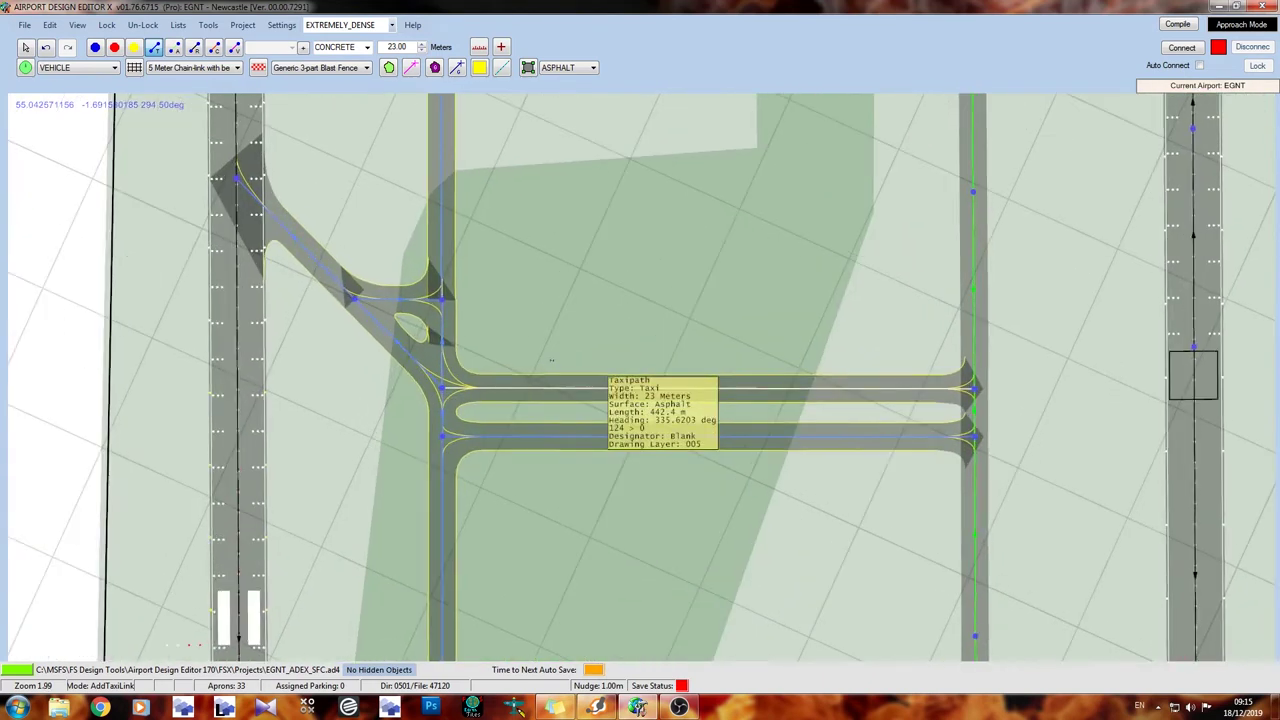
scroll(515, 340, "up", 3)
scroll(530, 340, "down", 5)
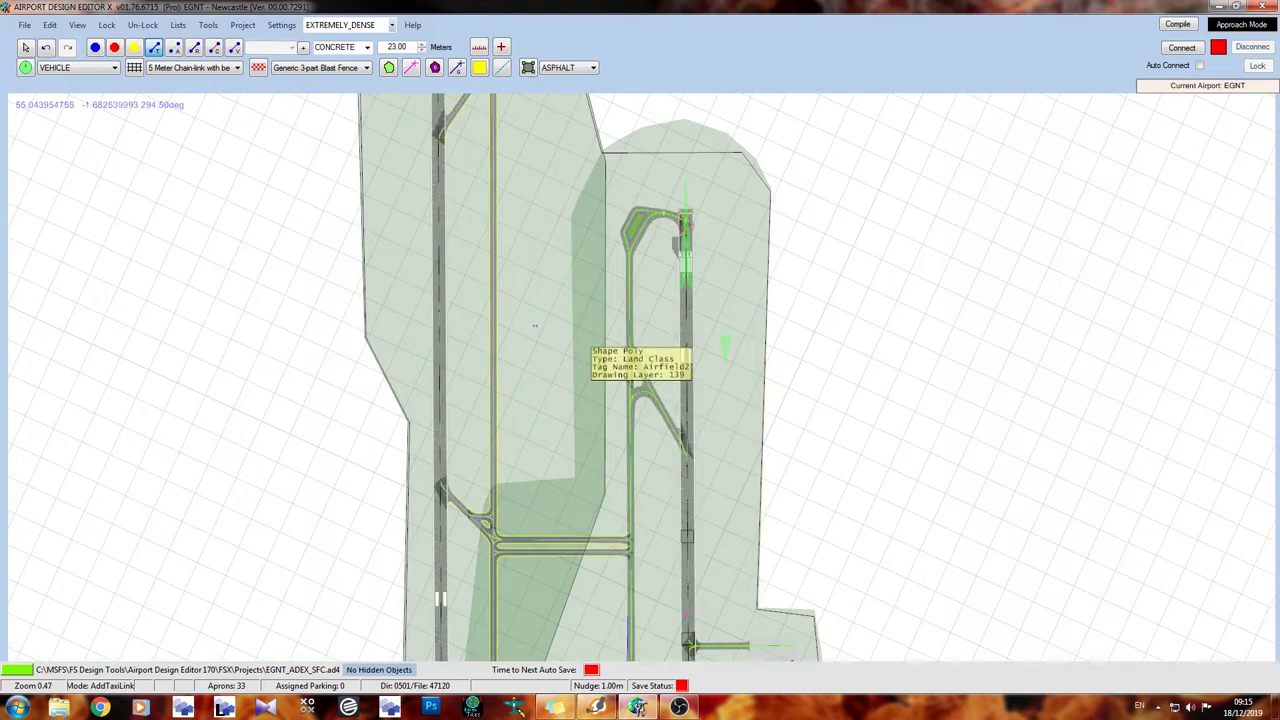
scroll(507, 303, "down", 2, "shift")
scroll(507, 303, "down", 2, "shift")
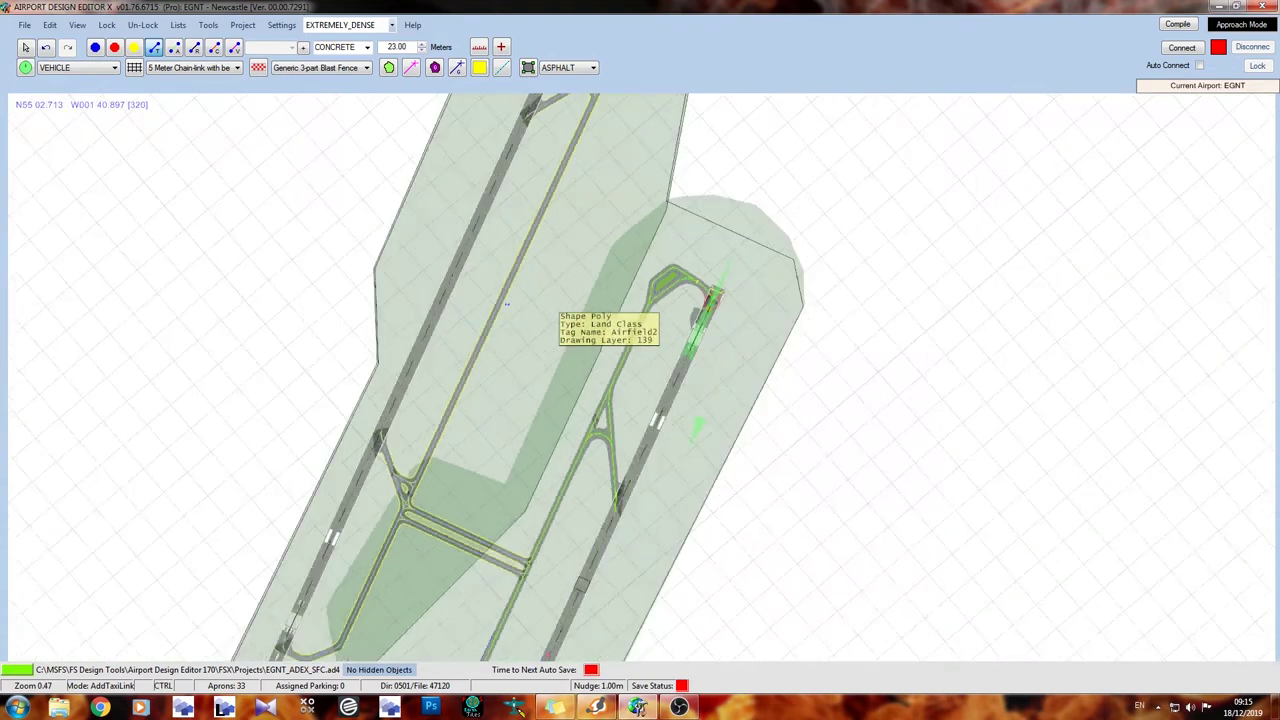
scroll(507, 303, "down", 2, "shift")
scroll(507, 303, "down", 2, "shift")
scroll(507, 303, "down", 1, "shift")
scroll(507, 303, "down", 1, "shift")
scroll(507, 303, "down", 1, "shift")
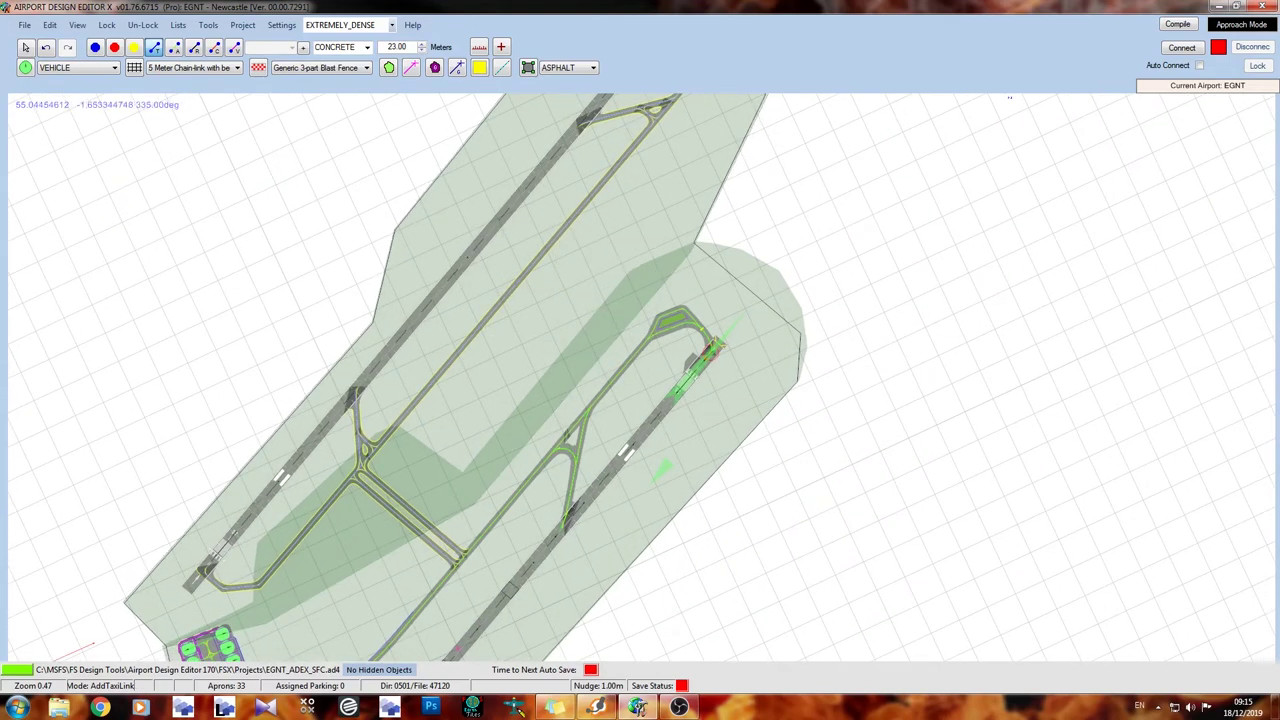
left_click(1237, 26)
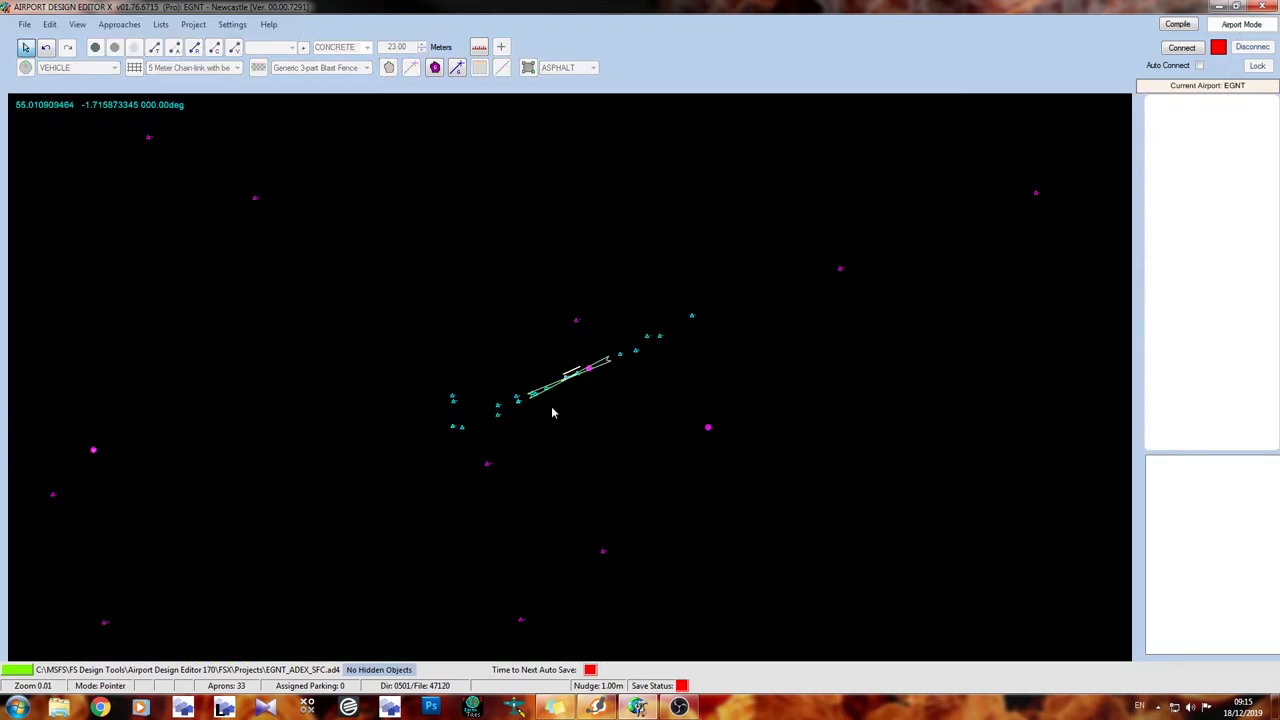
left_click(1237, 26)
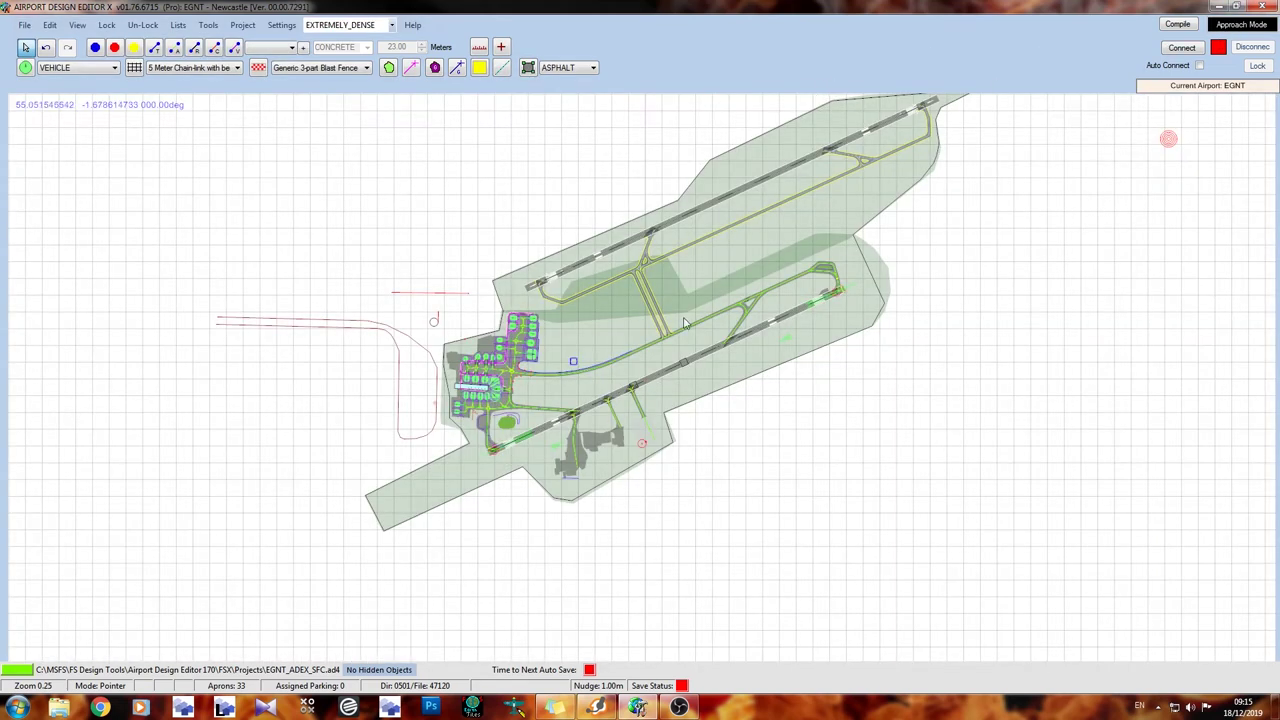
scroll(685, 323, "up", 1)
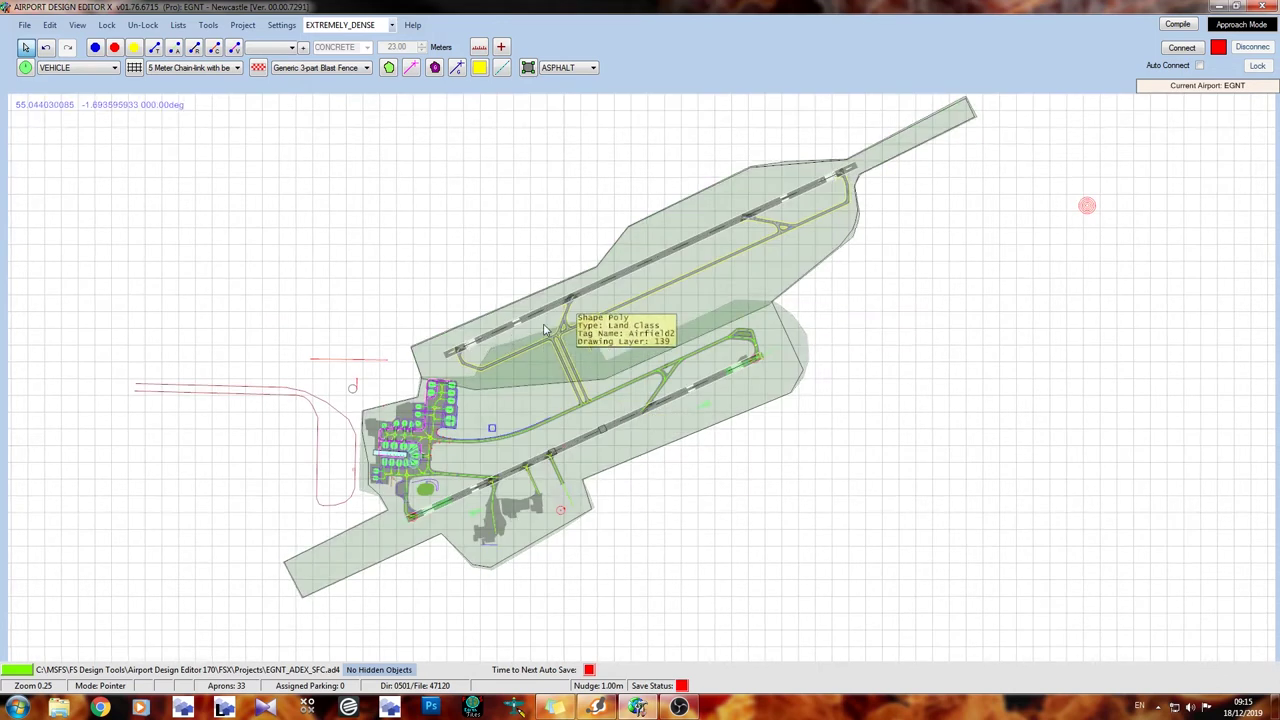
scroll(565, 320, "up", 2)
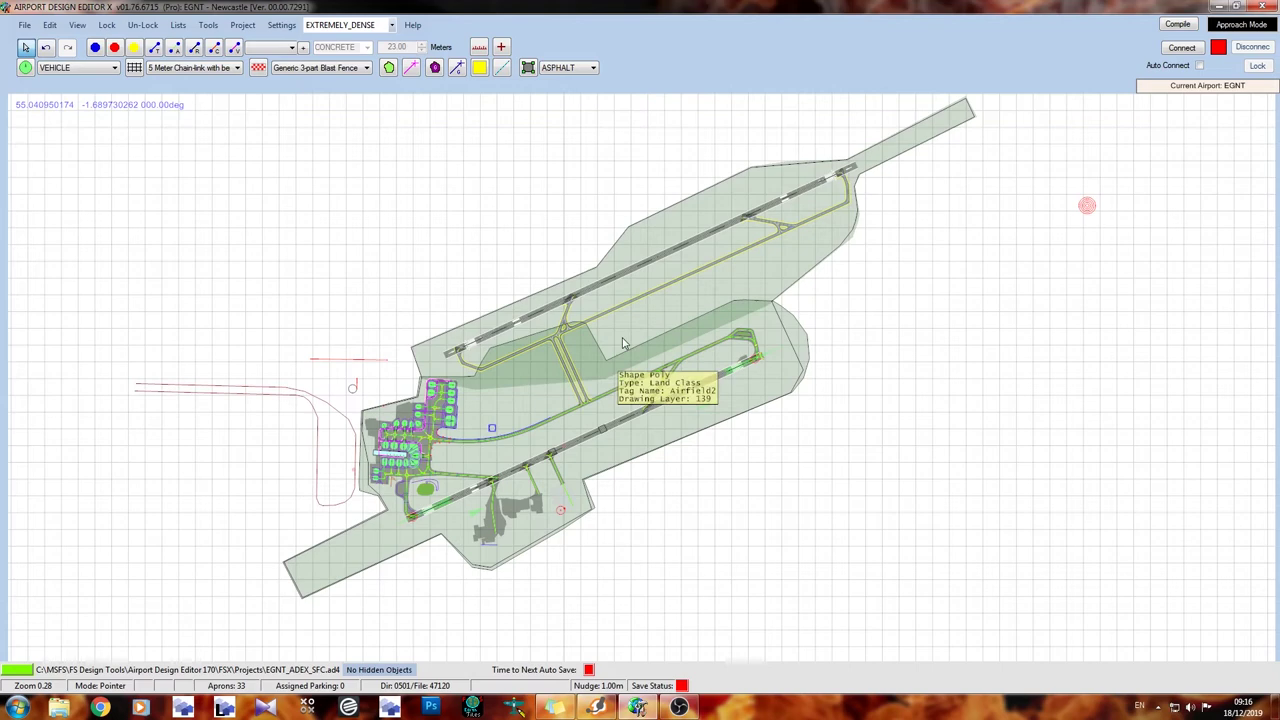
scroll(591, 478, "down", 1)
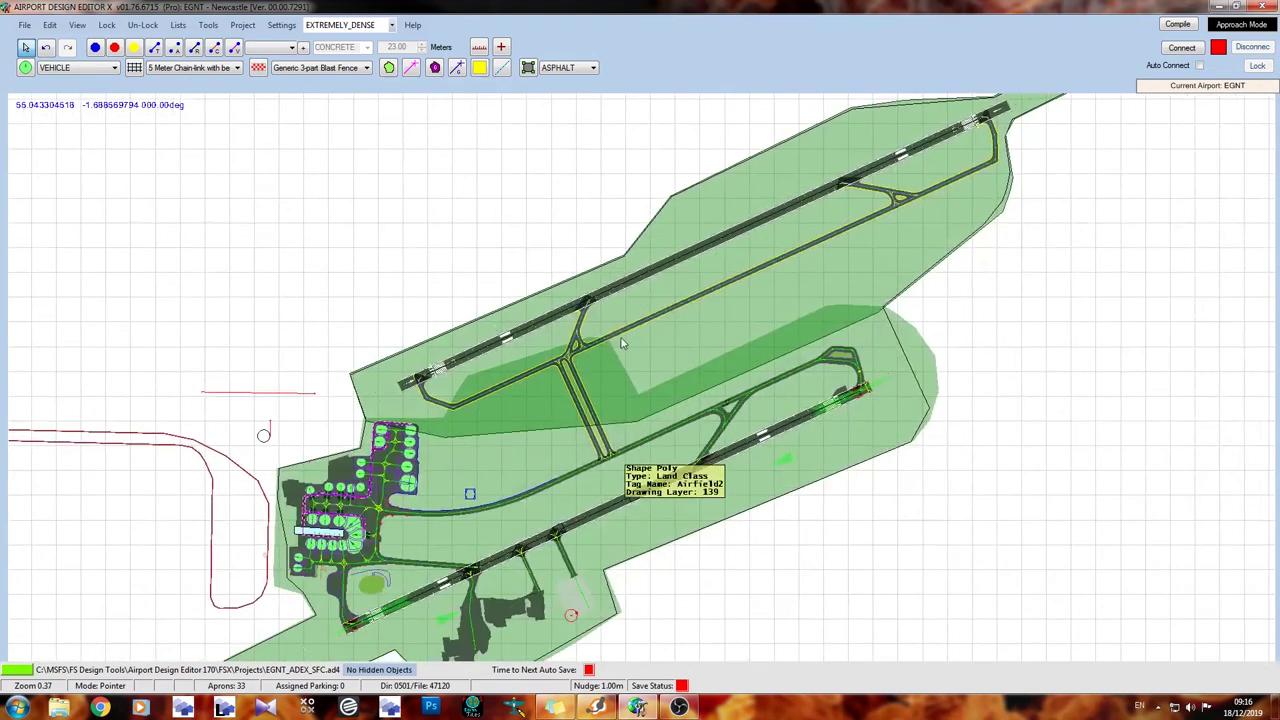
scroll(352, 507, "up", 1)
scroll(352, 507, "up", 1)
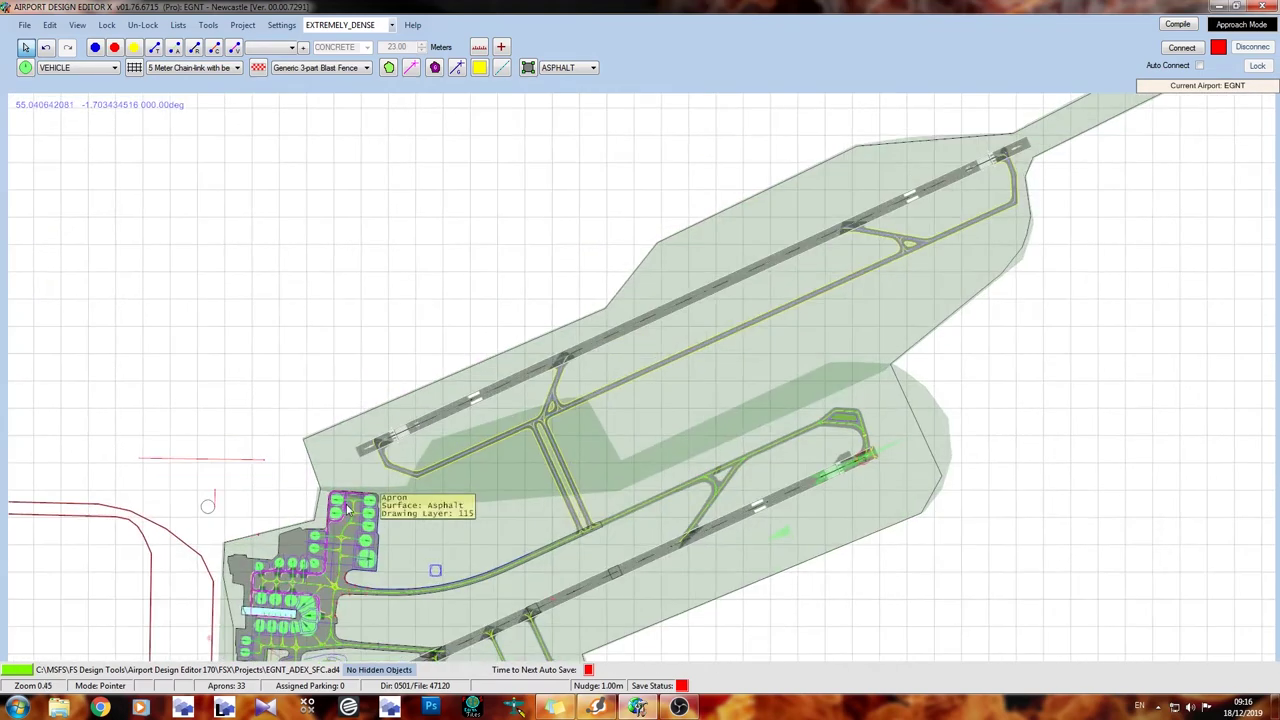
scroll(356, 508, "up", 1)
scroll(410, 380, "up", 1)
left_click(26, 47)
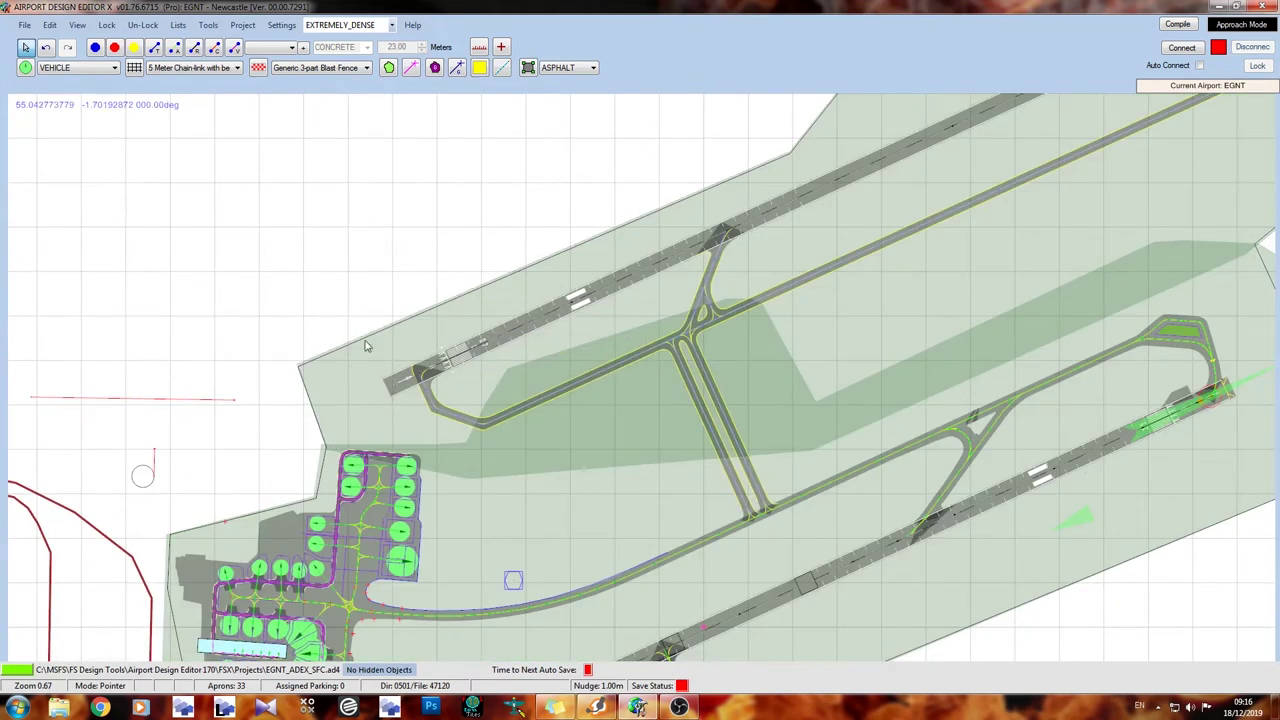
Add an ILS for runway 07L with ident IABA and a blank name.
right_click(352, 292)
mouse_move(430, 336)
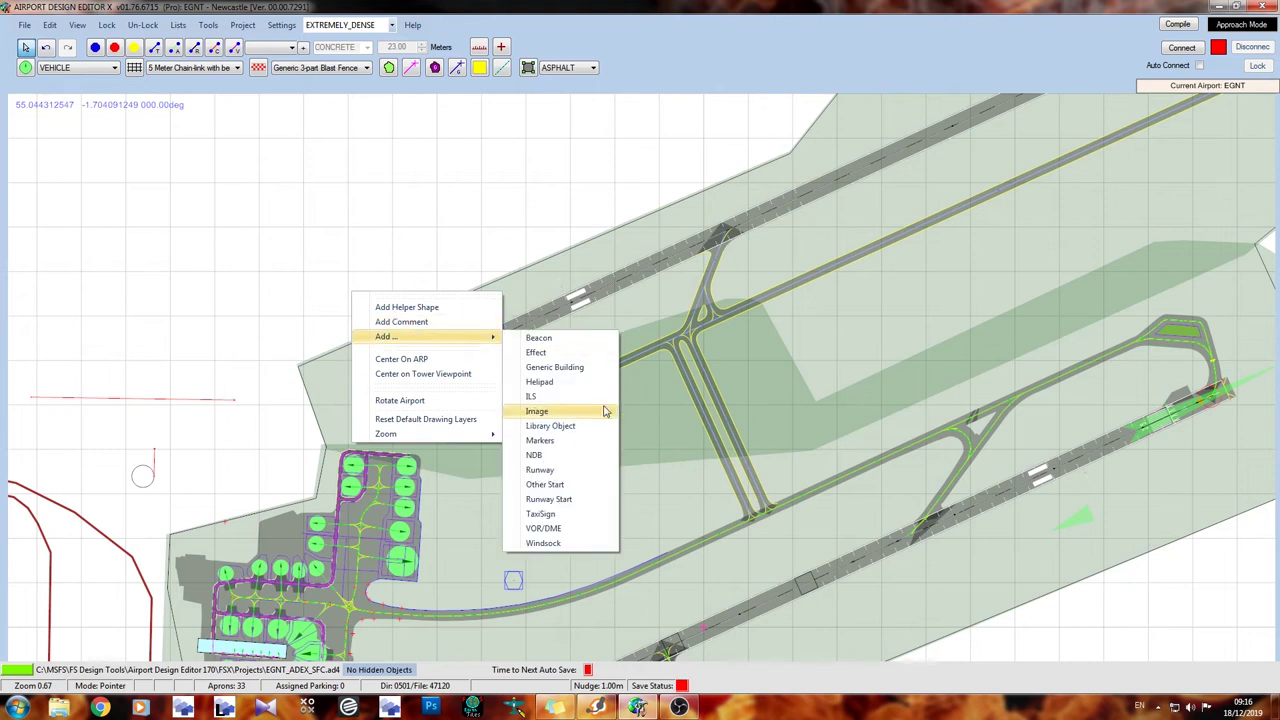
left_click(570, 397)
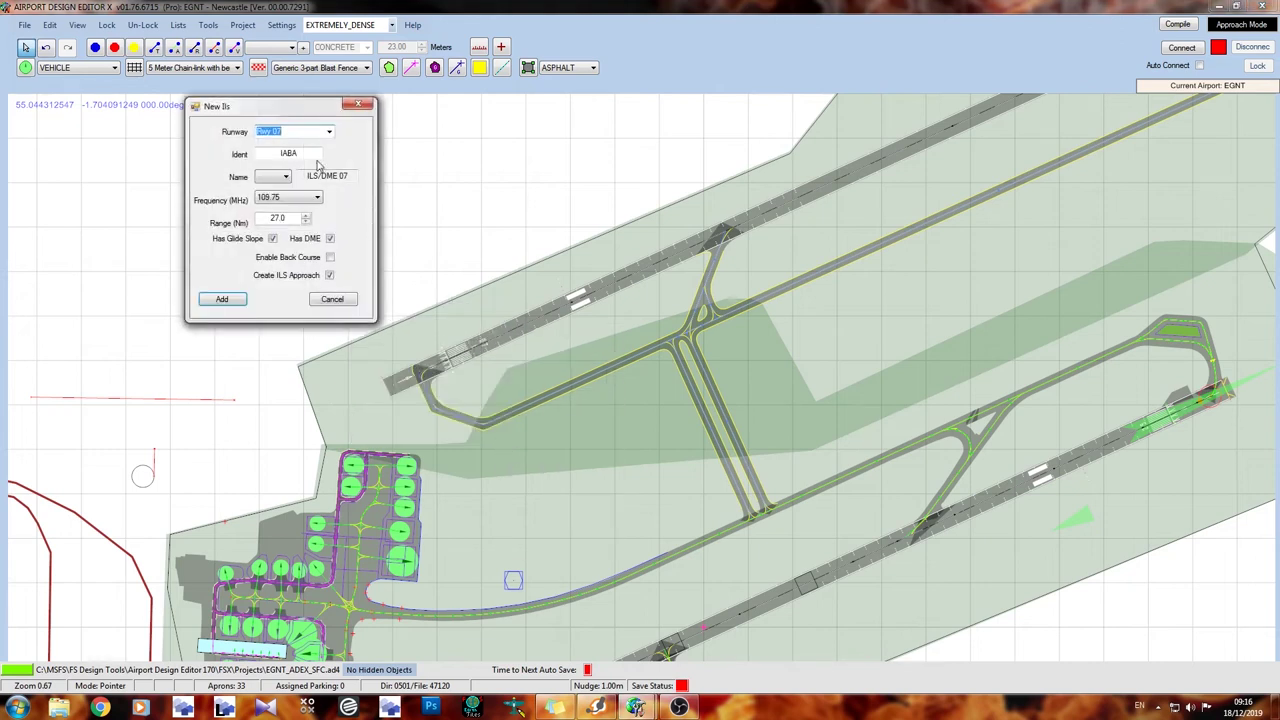
left_click(328, 132)
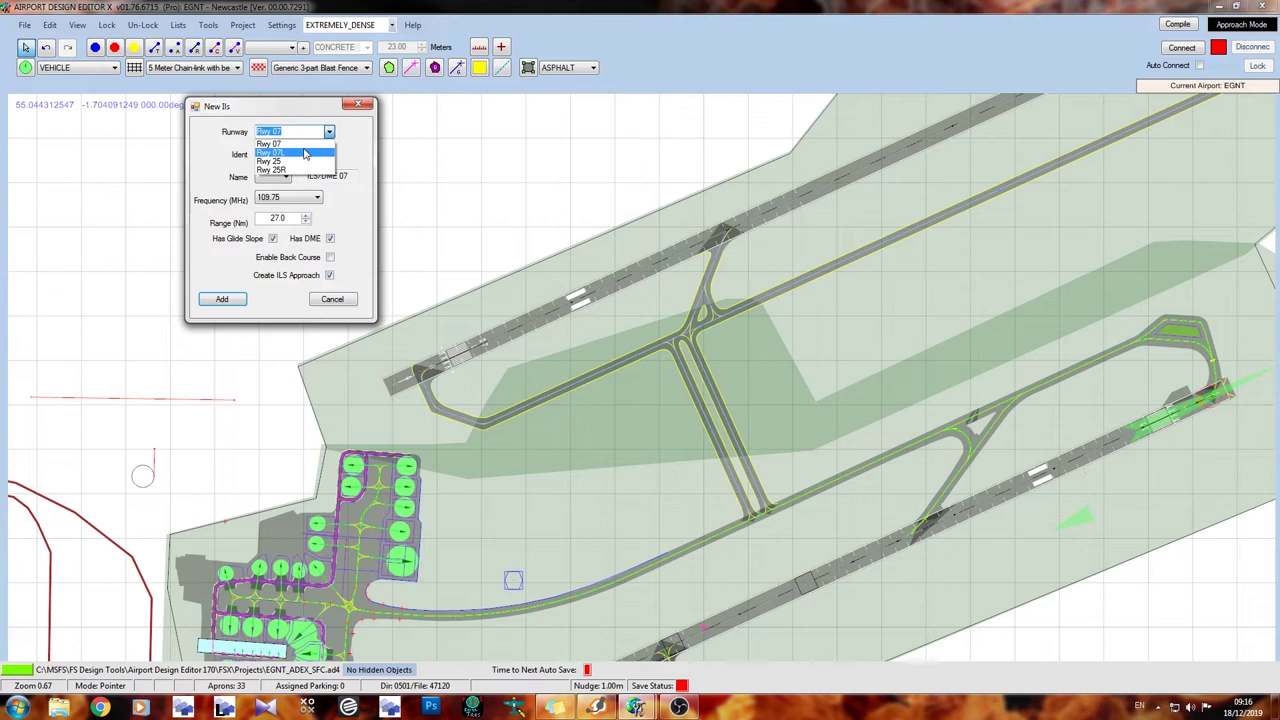
left_click(306, 153)
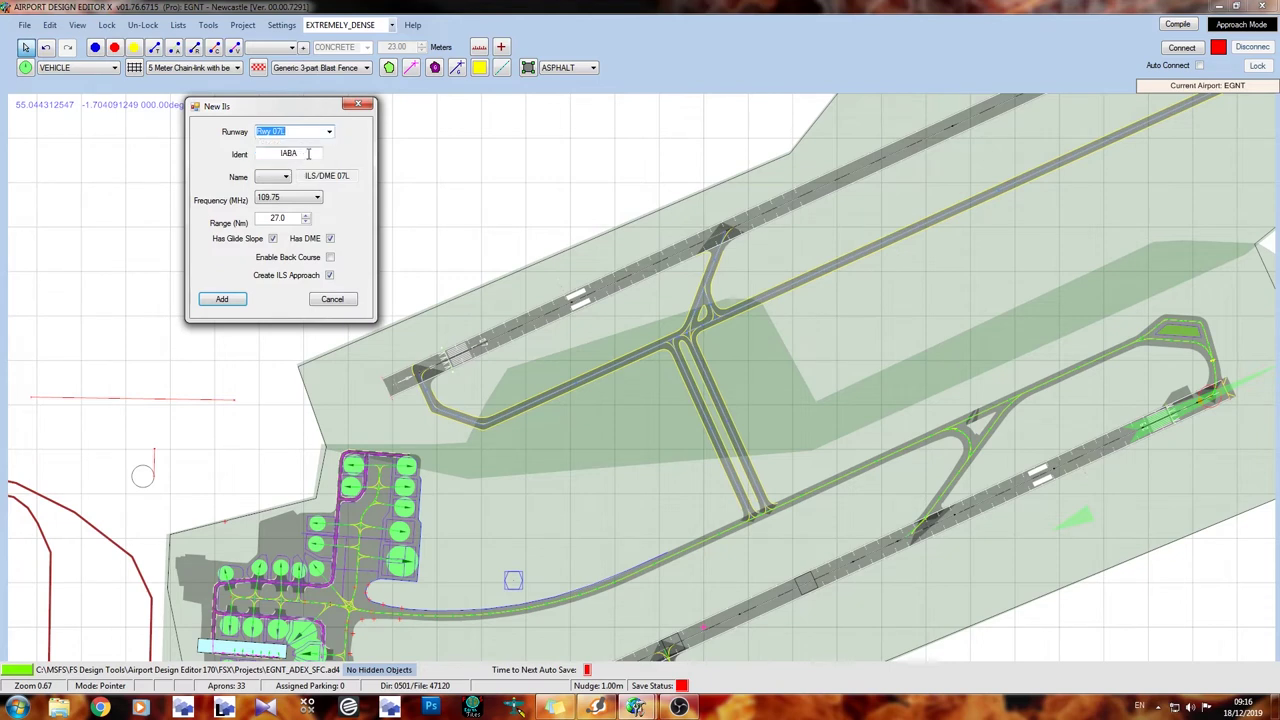
double_click(311, 153)
left_click(286, 178)
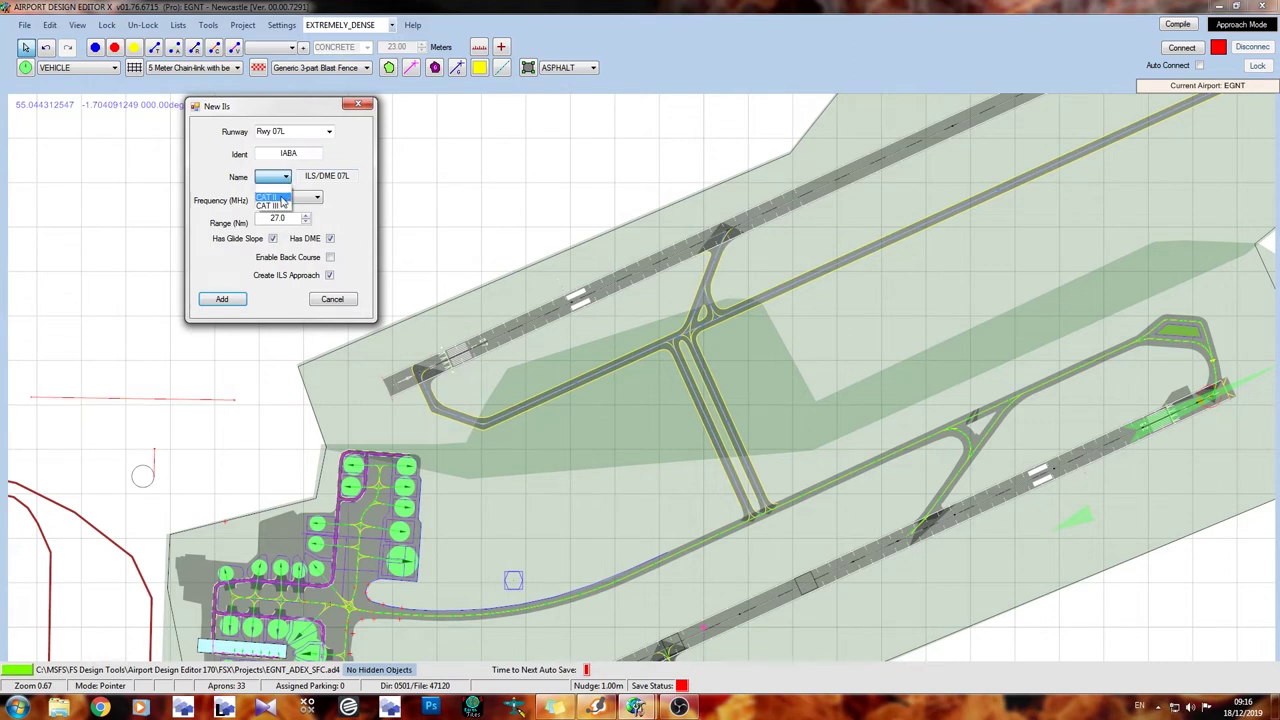
left_click(285, 214)
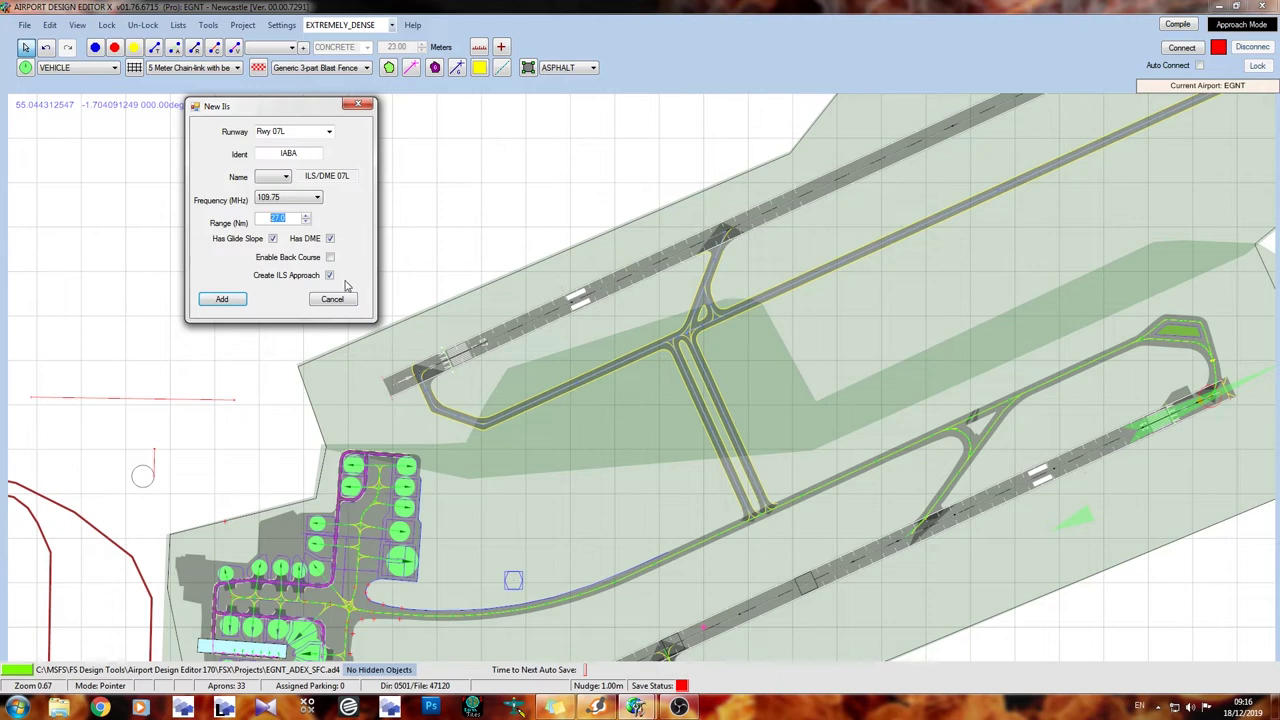
left_click(226, 300)
Add a second ILS for runway 25R, then pan across the airfield.
right_click(513, 191)
mouse_move(595, 235)
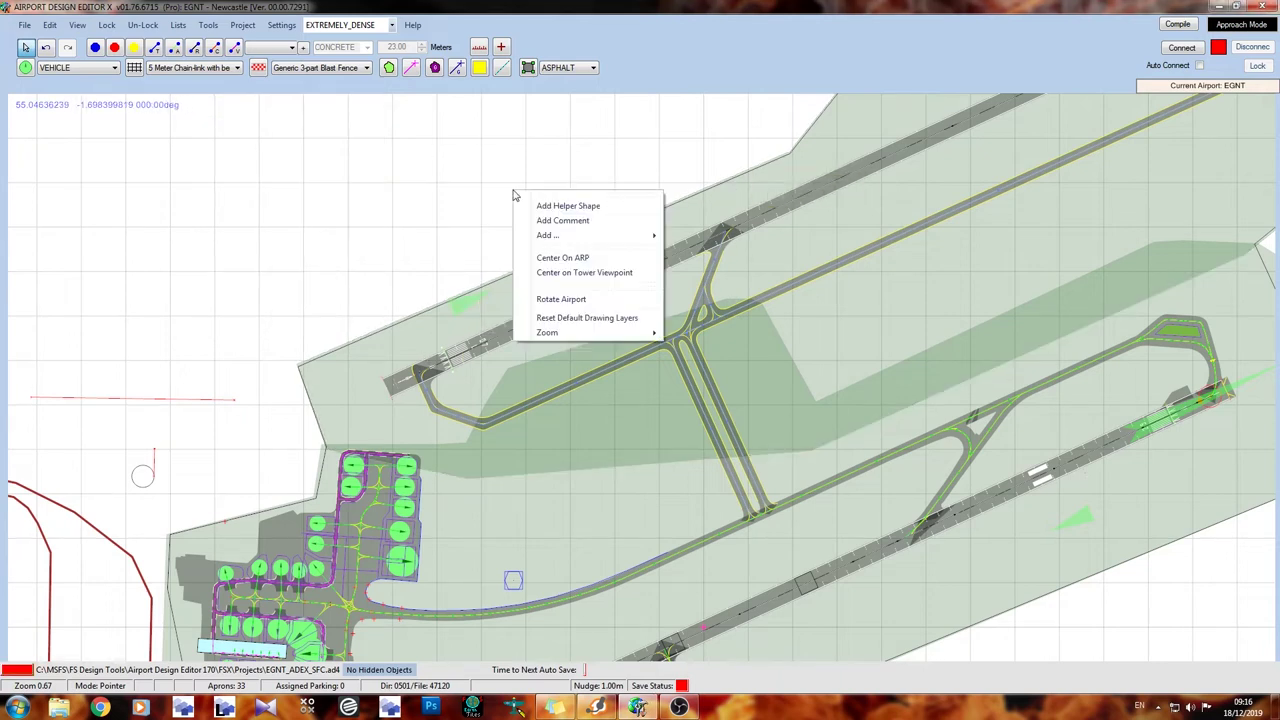
left_click(726, 298)
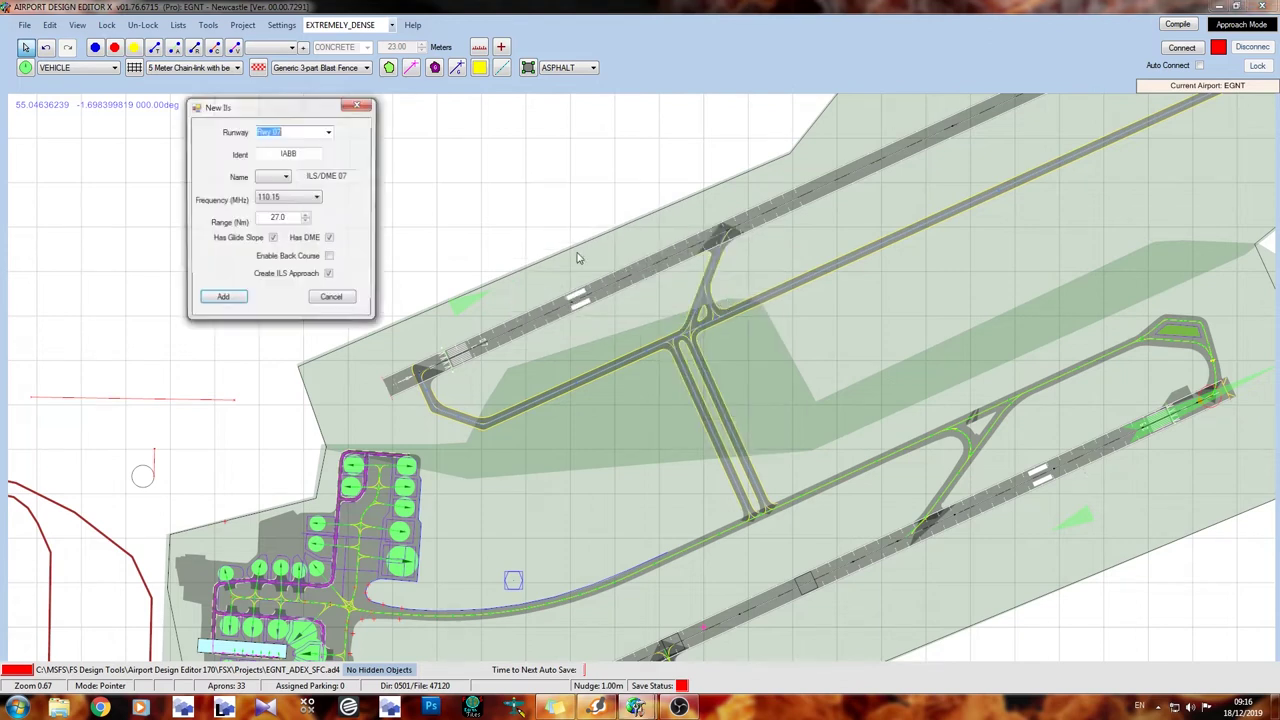
left_click(329, 132)
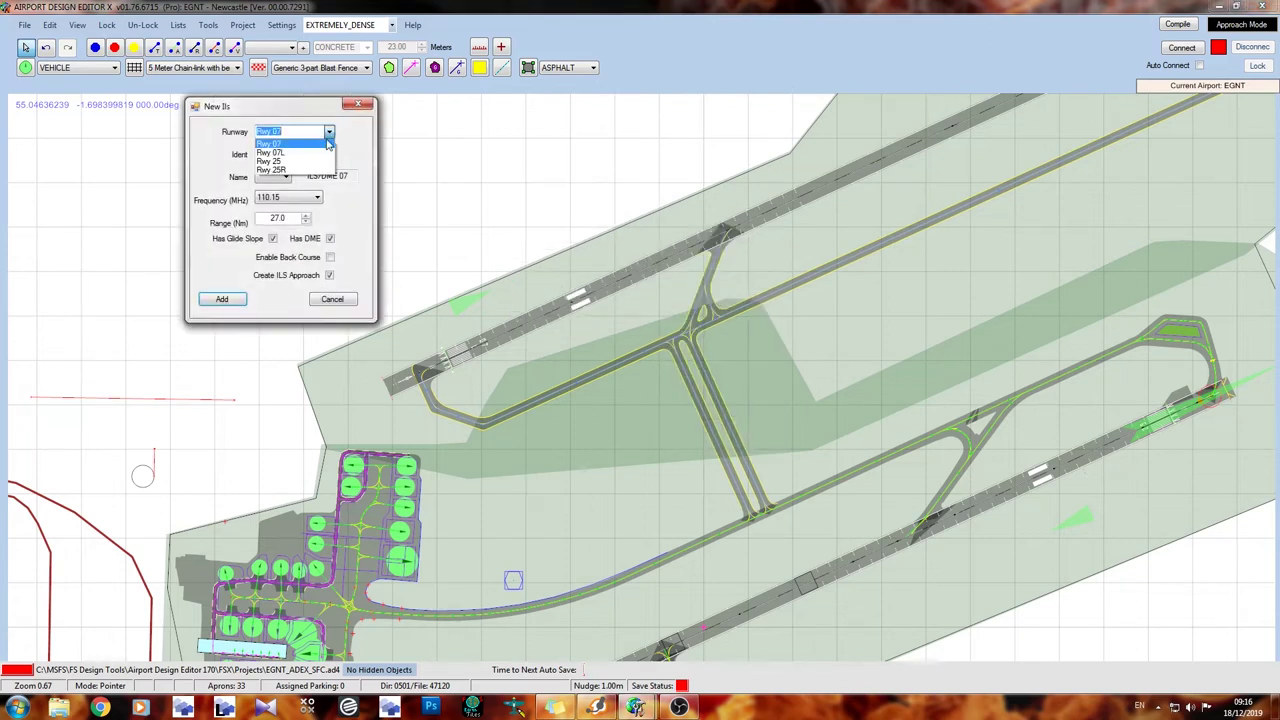
left_click(280, 155)
left_click(222, 301)
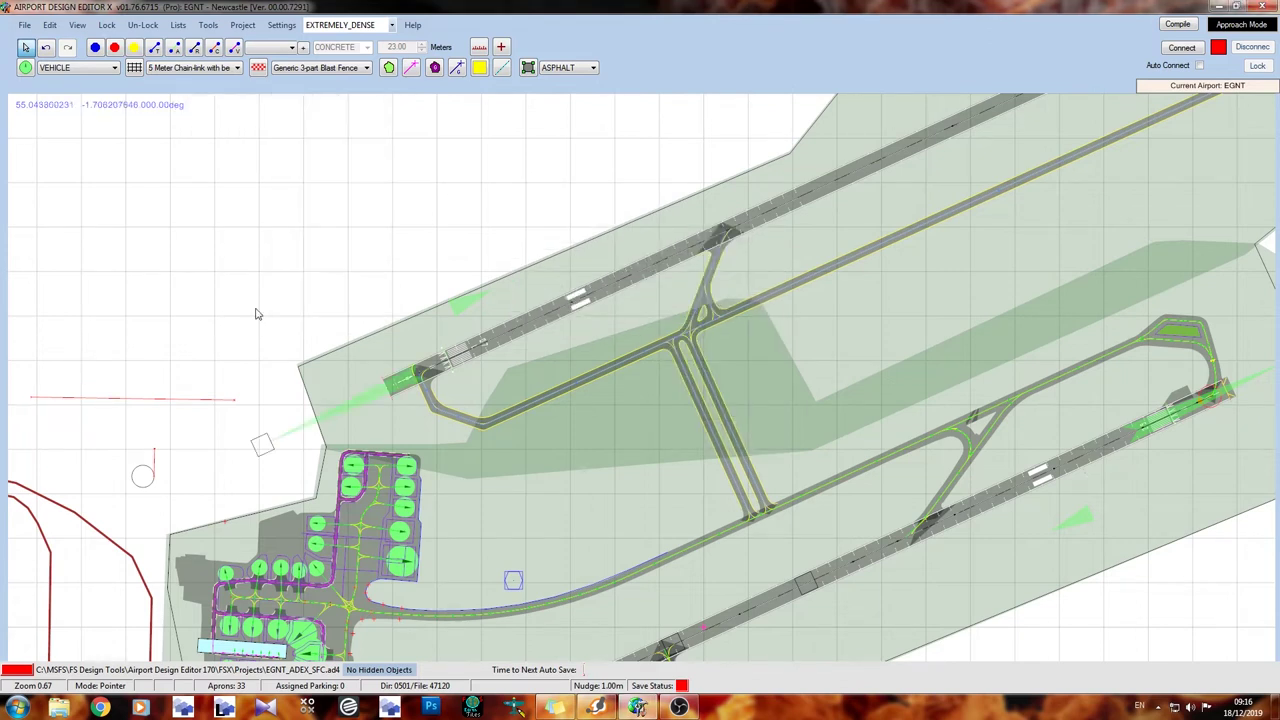
mouse_move(643, 443)
middle_mouse_down()
mouse_move(478, 368)
mouse_move(780, 343)
mouse_move(266, 343)
middle_mouse_up()
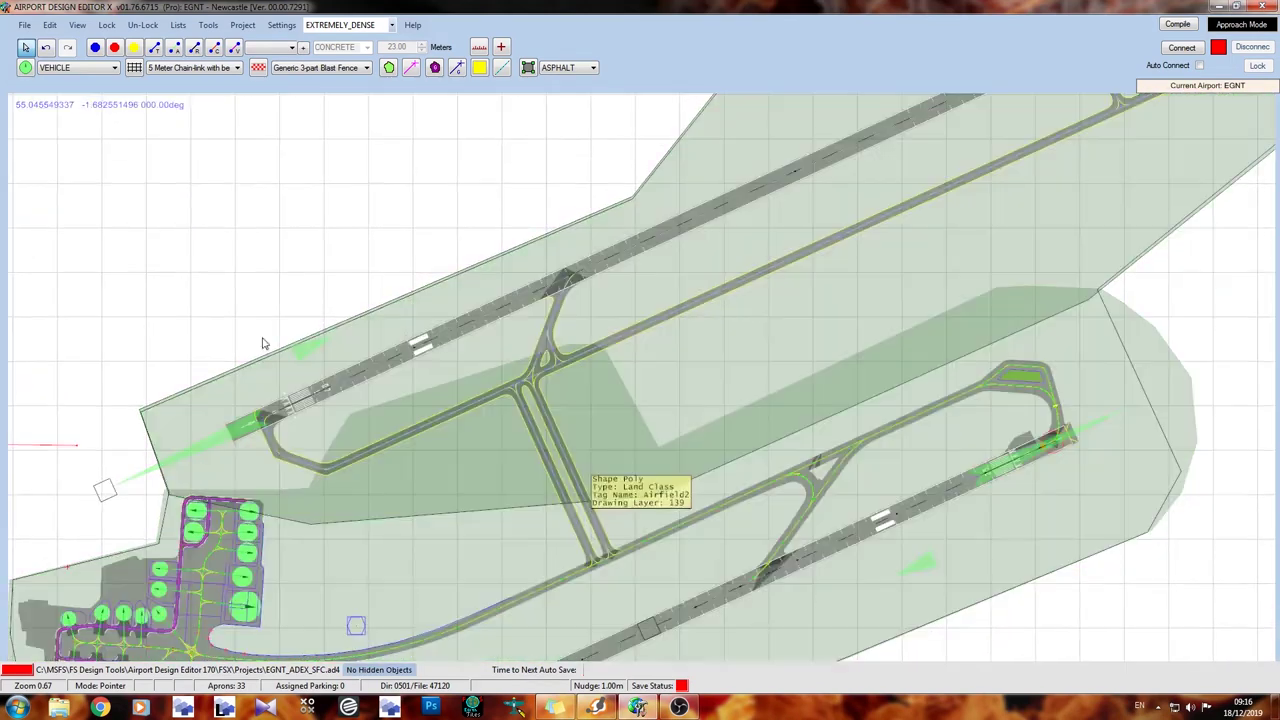
scroll(330, 330, "up", 1)
Add a runway start at runway 07L's threshold.
scroll(370, 290, "up", 1)
scroll(401, 248, "up", 1)
right_click(401, 248)
mouse_move(435, 288)
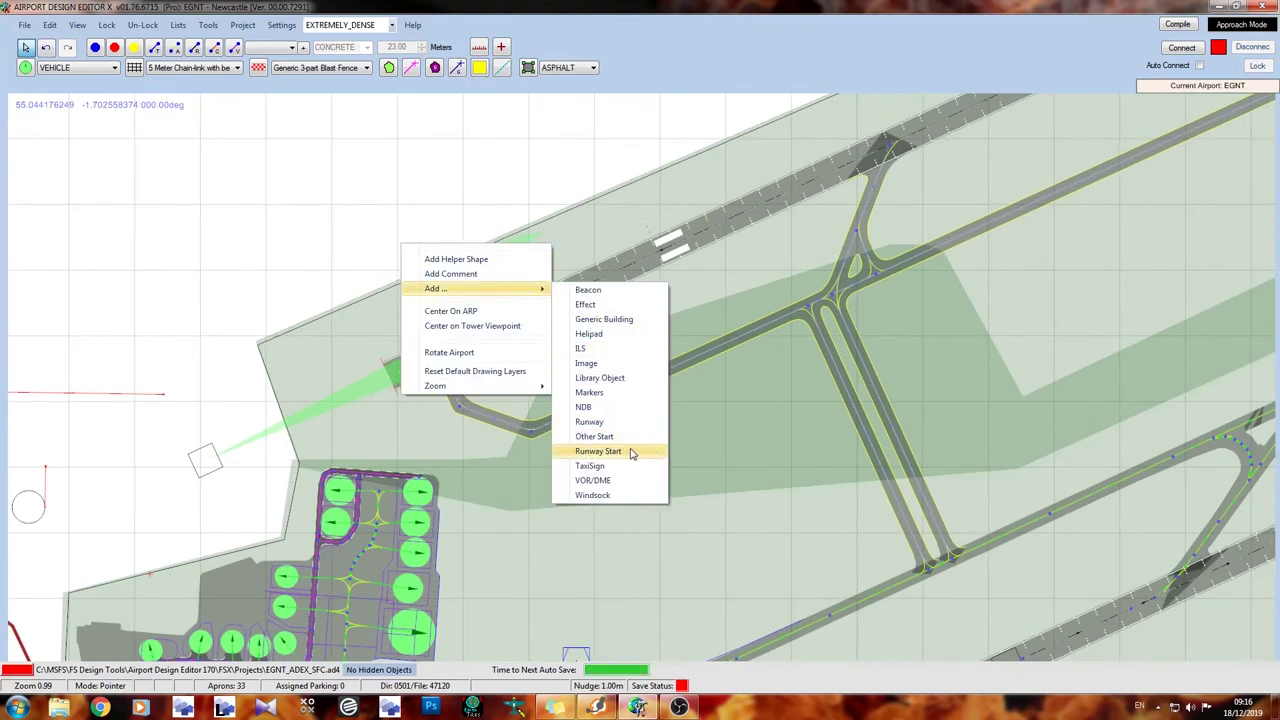
left_click(598, 451)
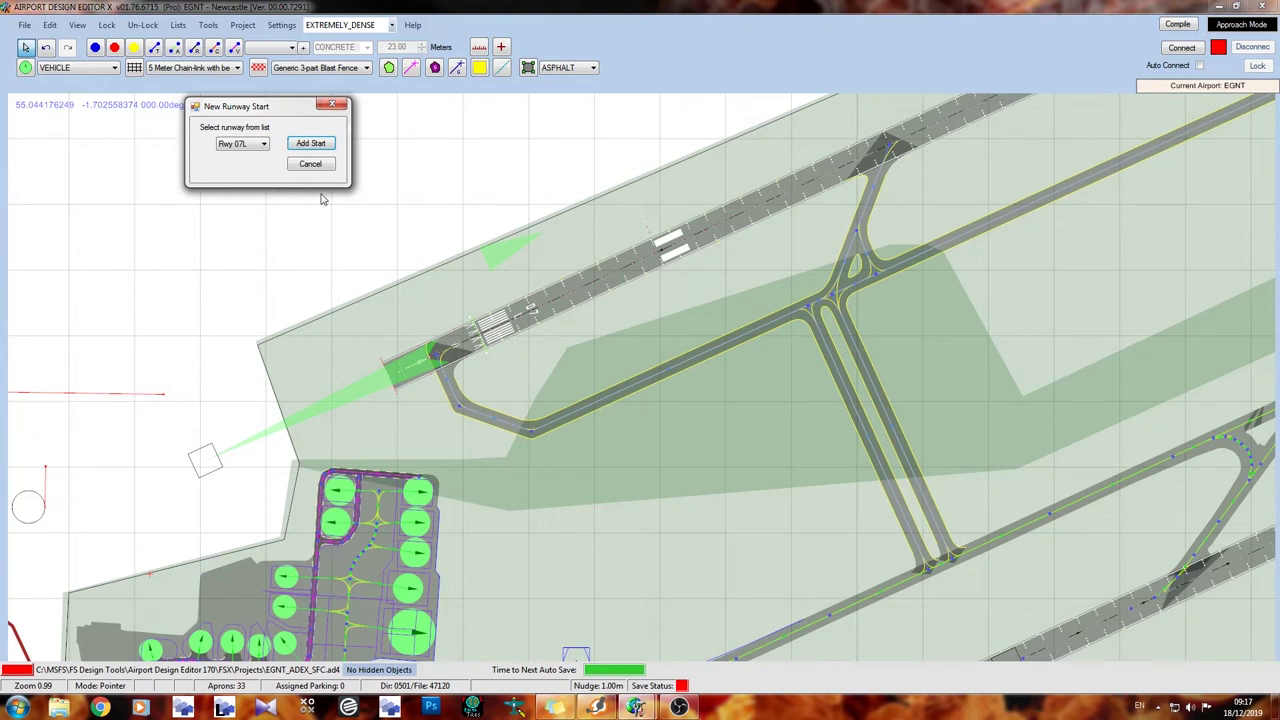
left_click(312, 144)
Retry adding further runway starts, dismissing the dialogs and a properties window.
right_click(346, 211)
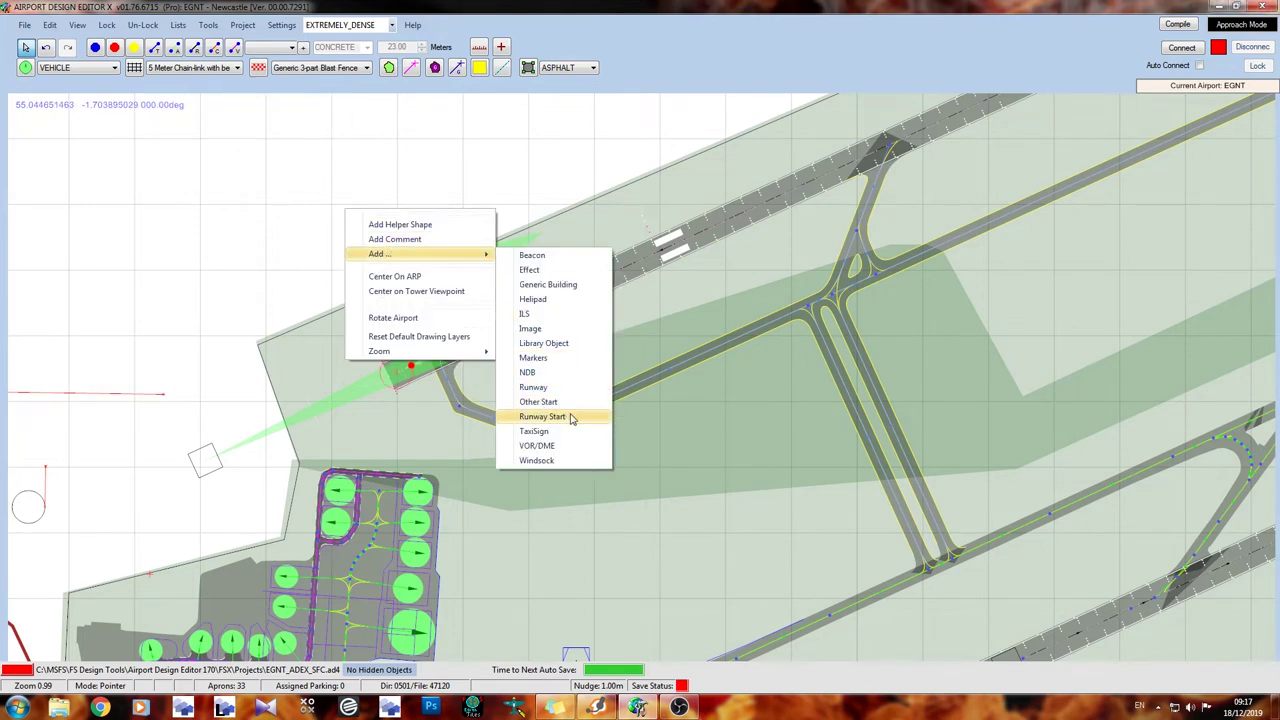
left_click(575, 417)
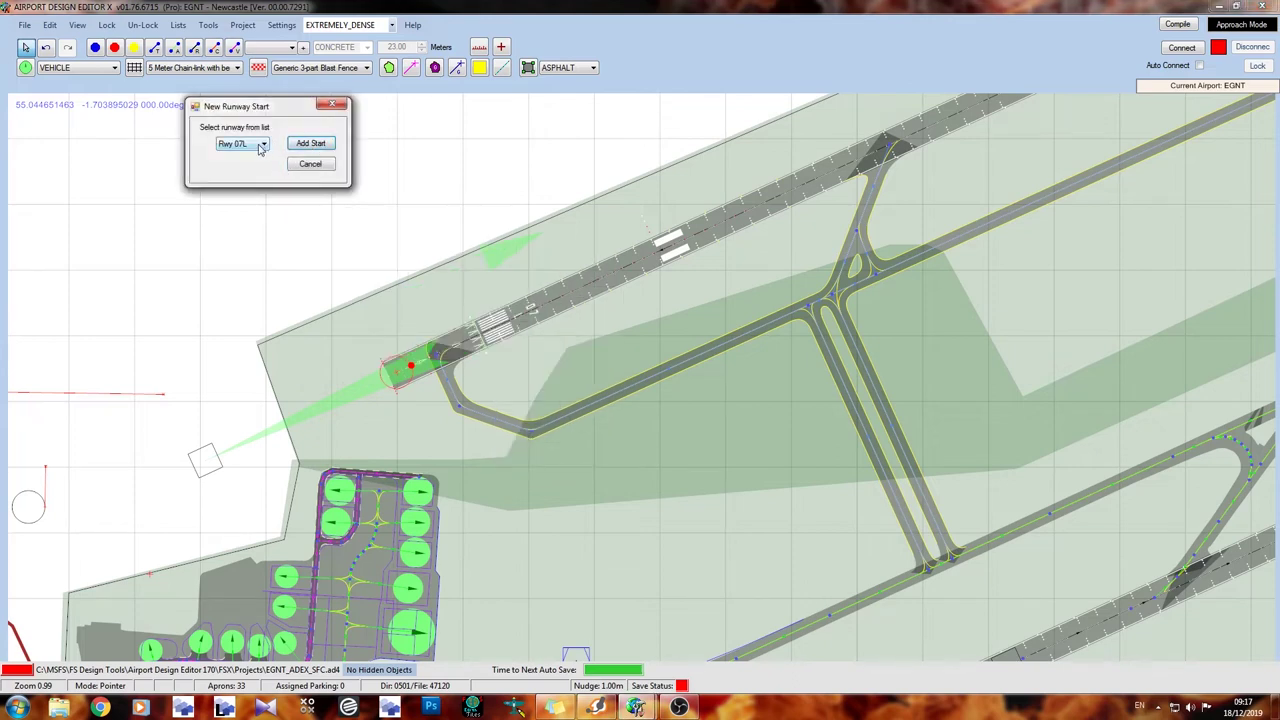
left_click(312, 144)
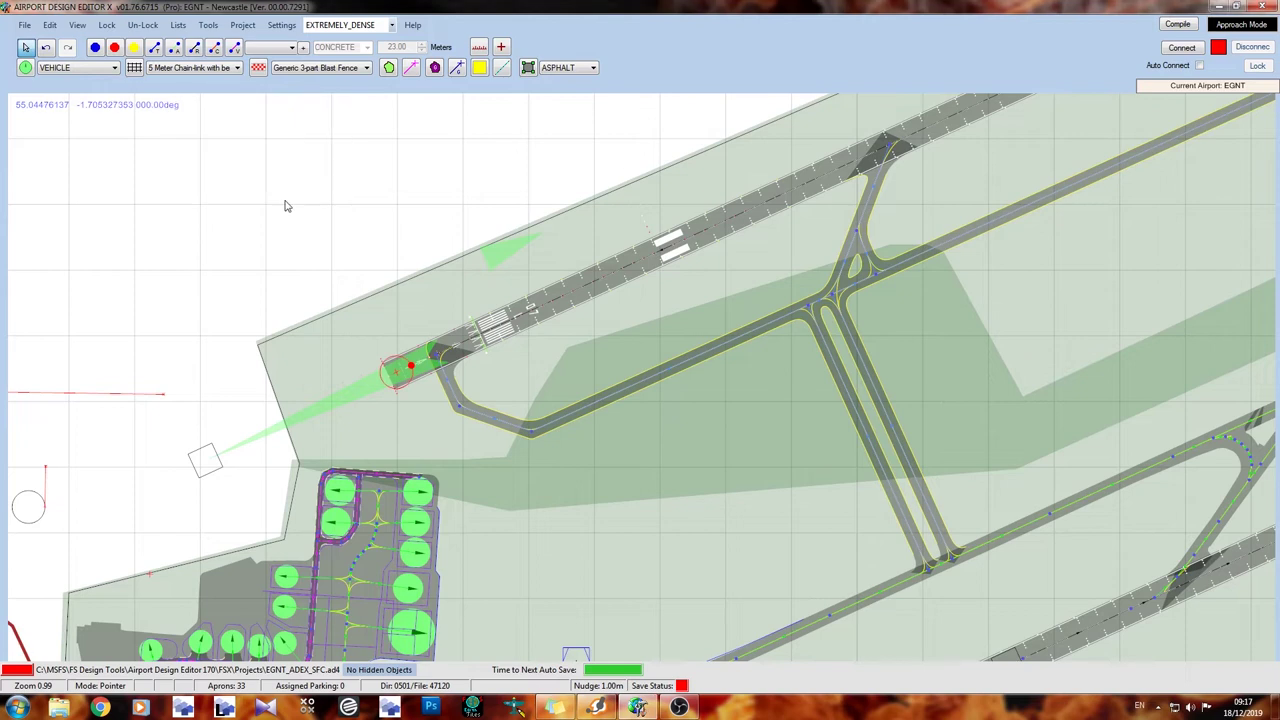
right_click(287, 202)
left_click(345, 232)
left_click(368, 461)
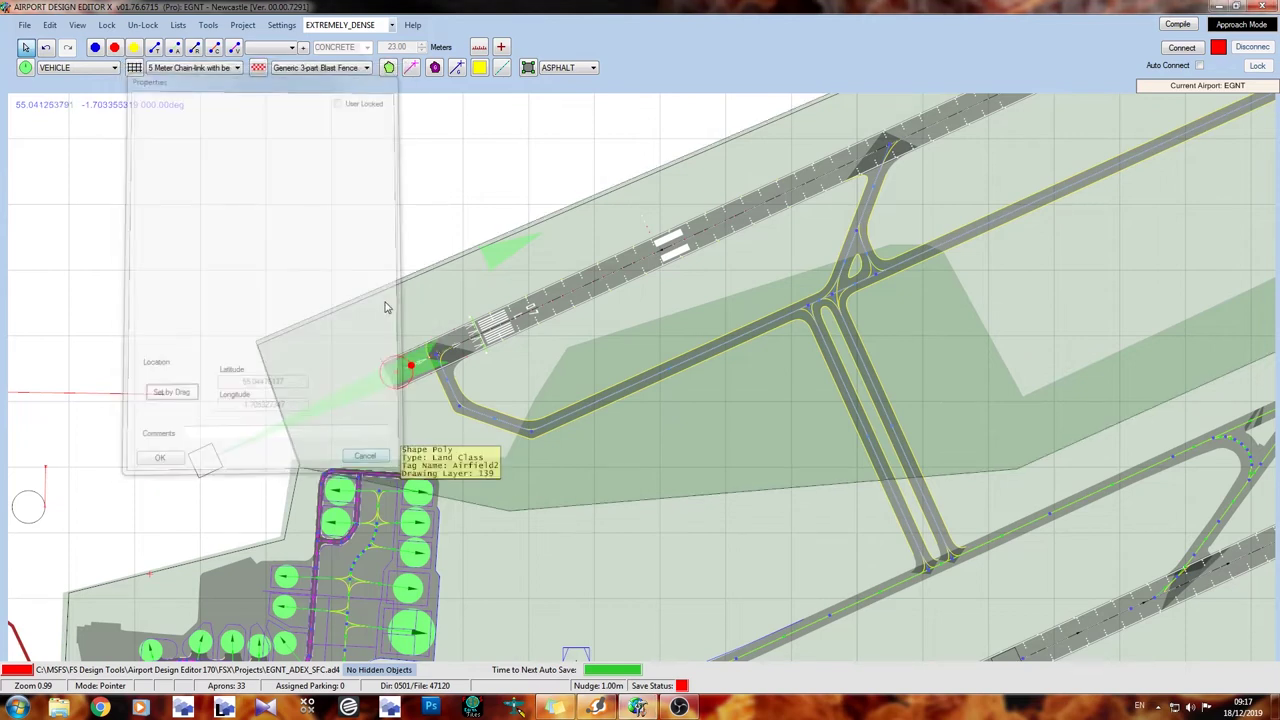
right_click(366, 173)
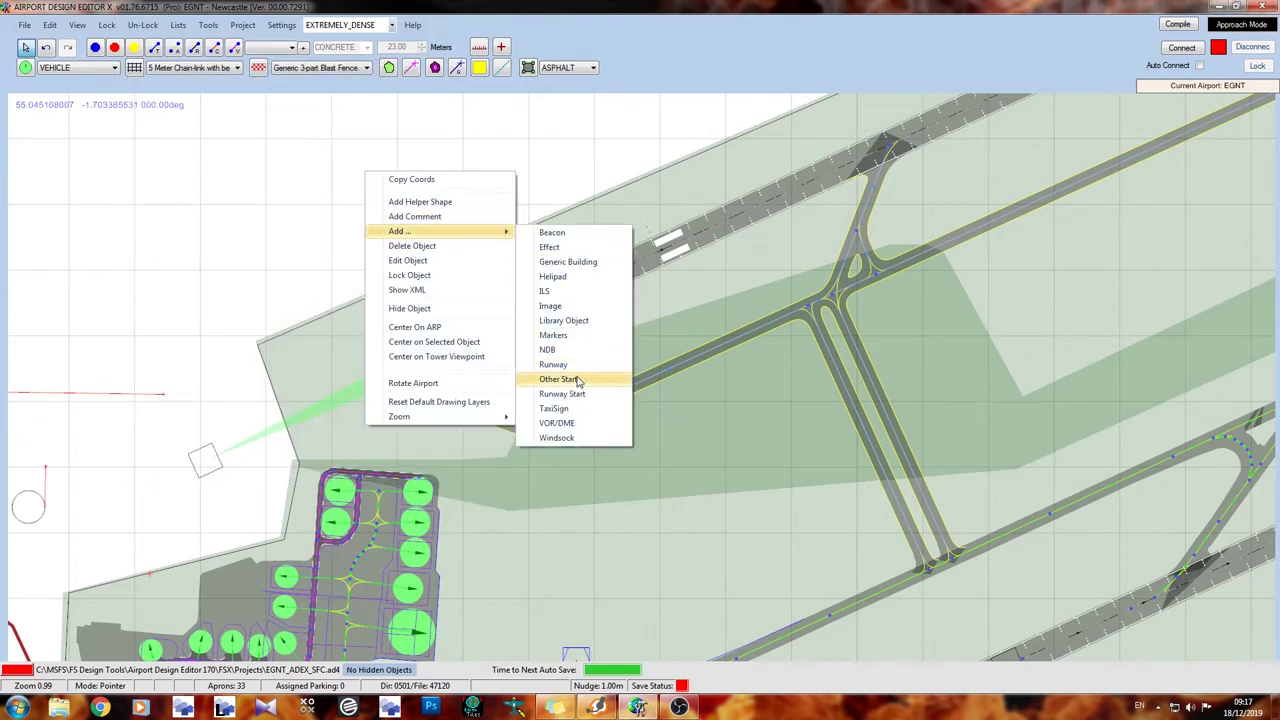
left_click(578, 394)
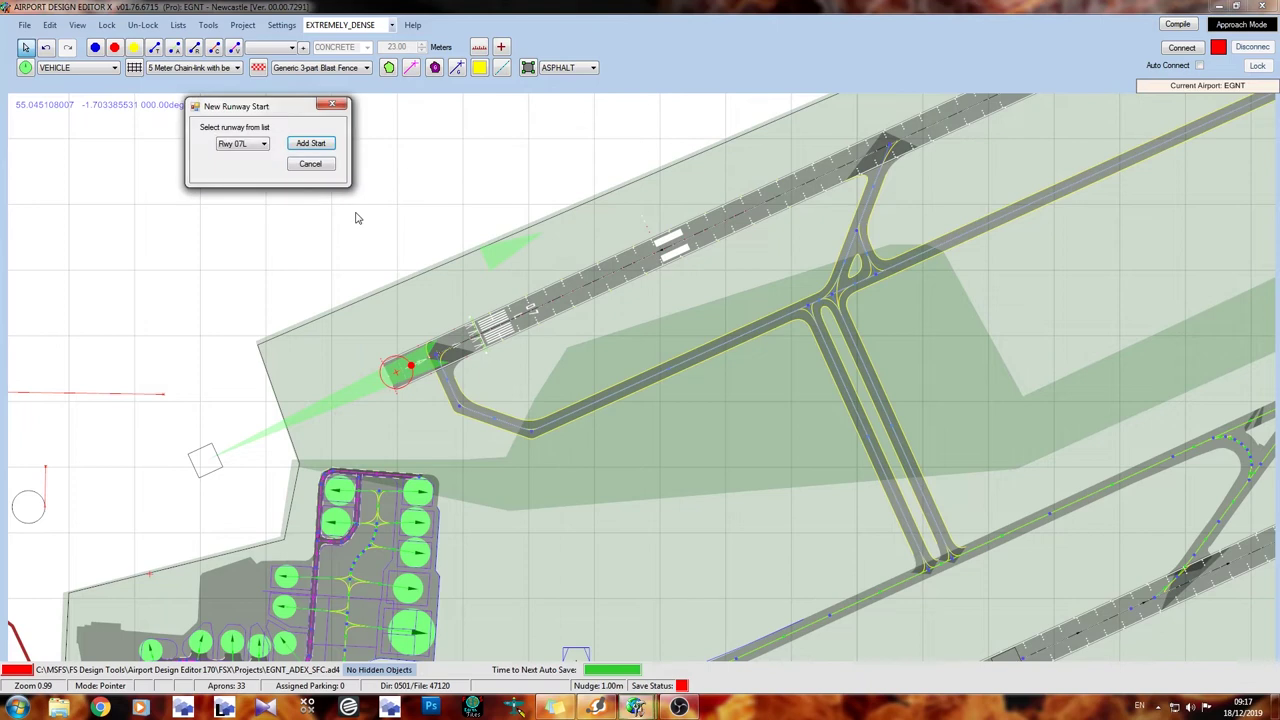
left_click(315, 150)
right_click(277, 237)
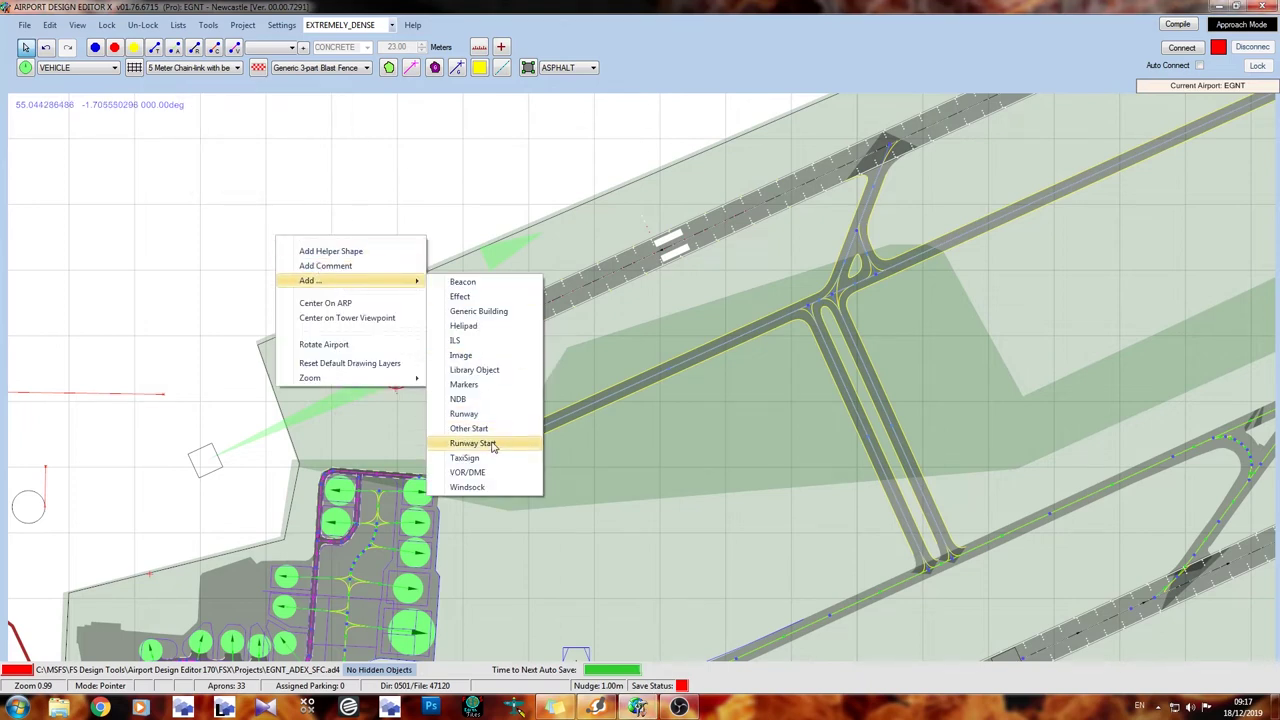
left_click(492, 446)
left_click(315, 145)
Reopen New Runway Start with Rwy 07L kept, then cancel it and zoom.
right_click(317, 266)
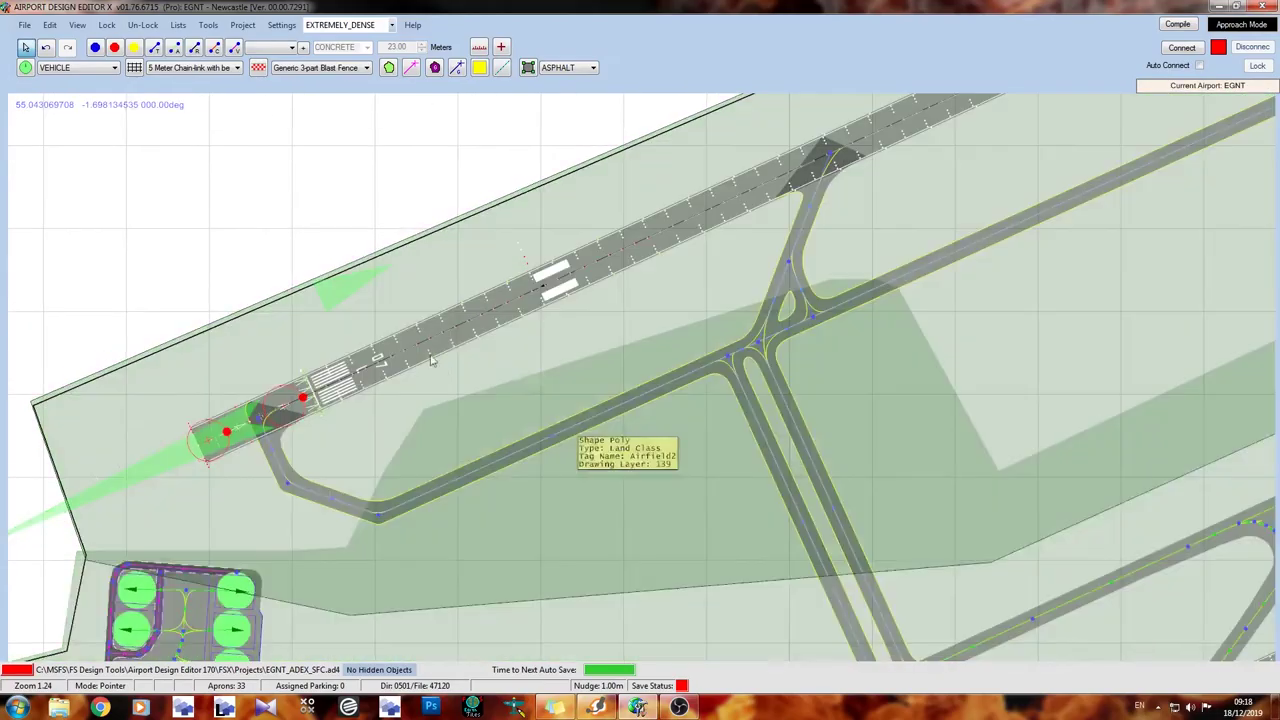
right_click(306, 228)
mouse_move(339, 268)
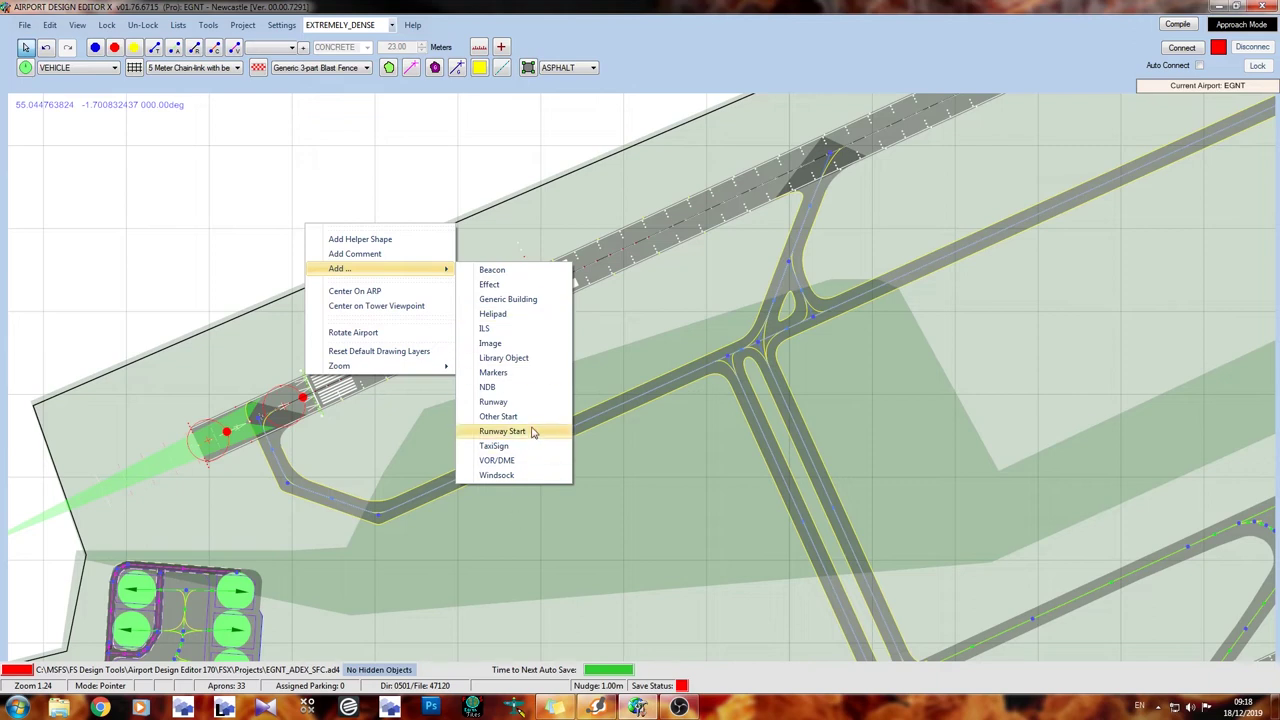
left_click(533, 432)
left_click(261, 145)
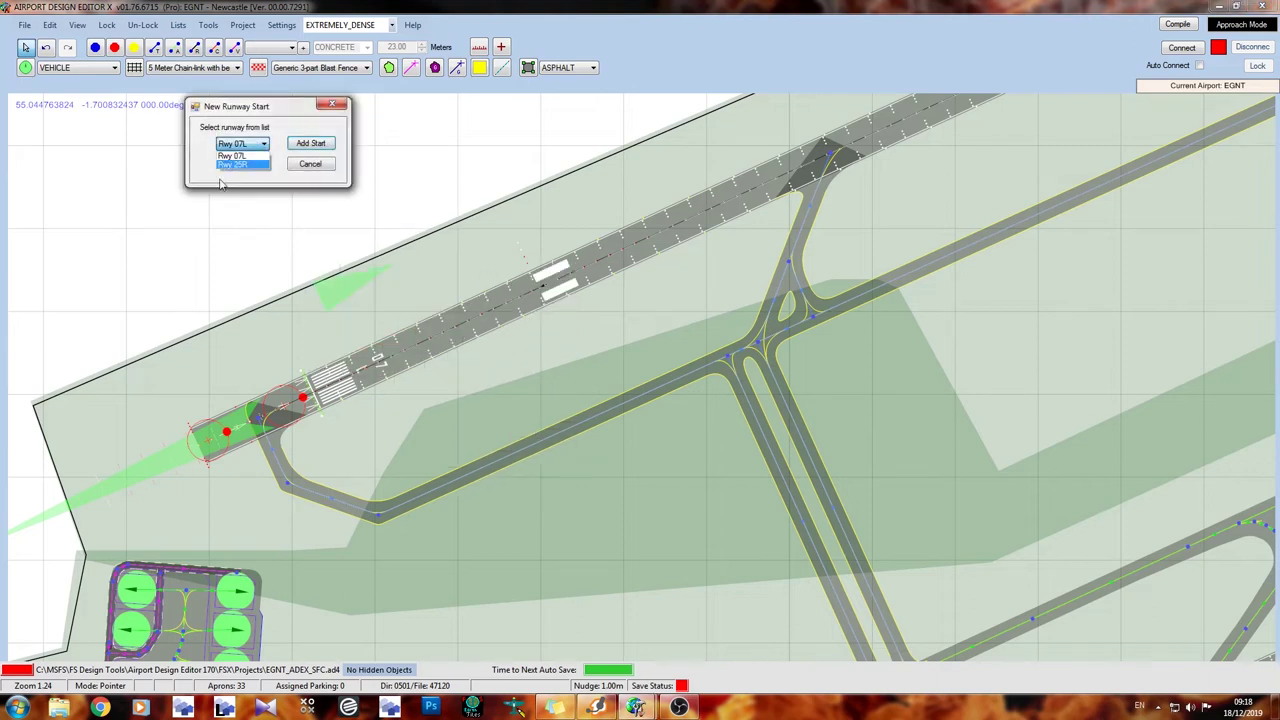
left_click(301, 128)
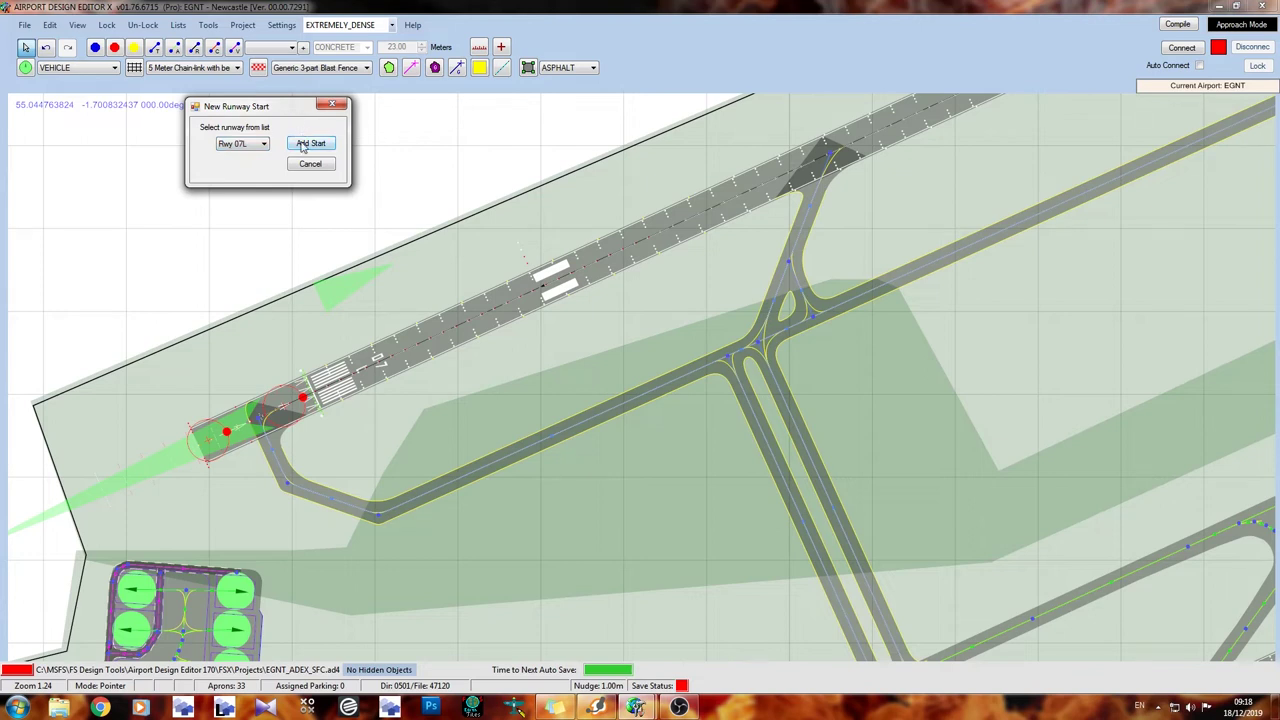
left_click(321, 166)
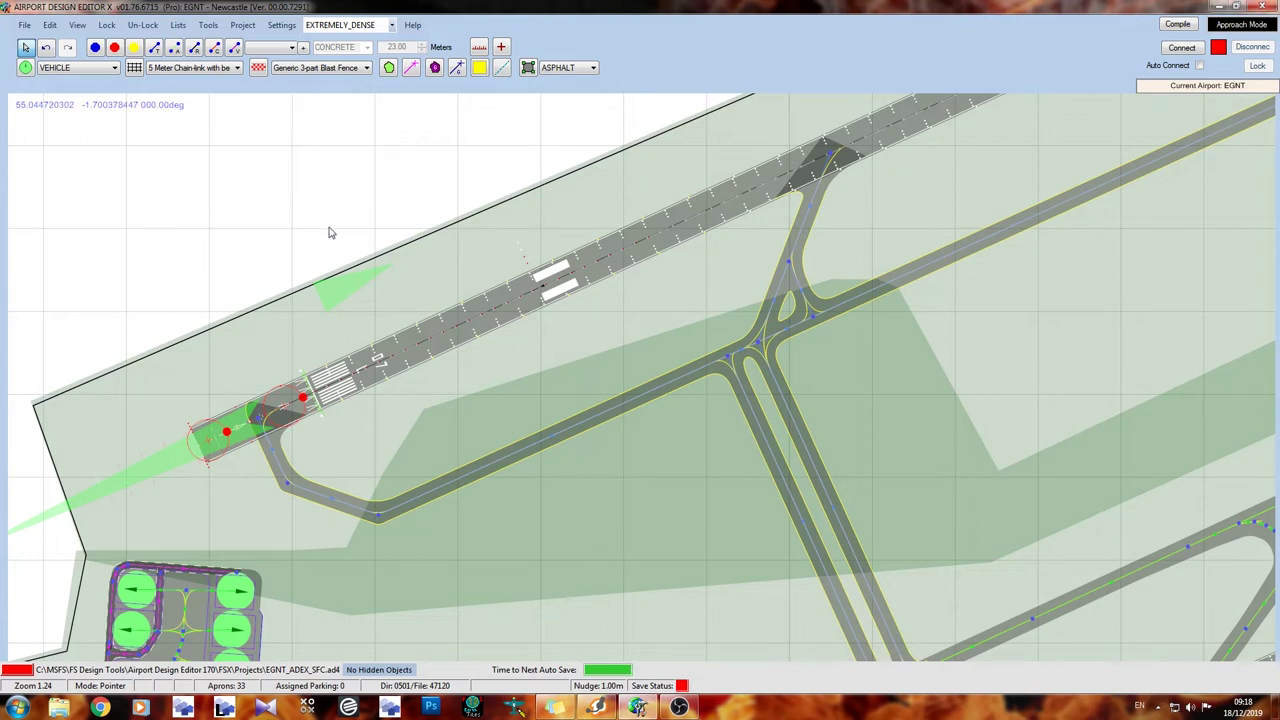
scroll(250, 400, "up", 3)
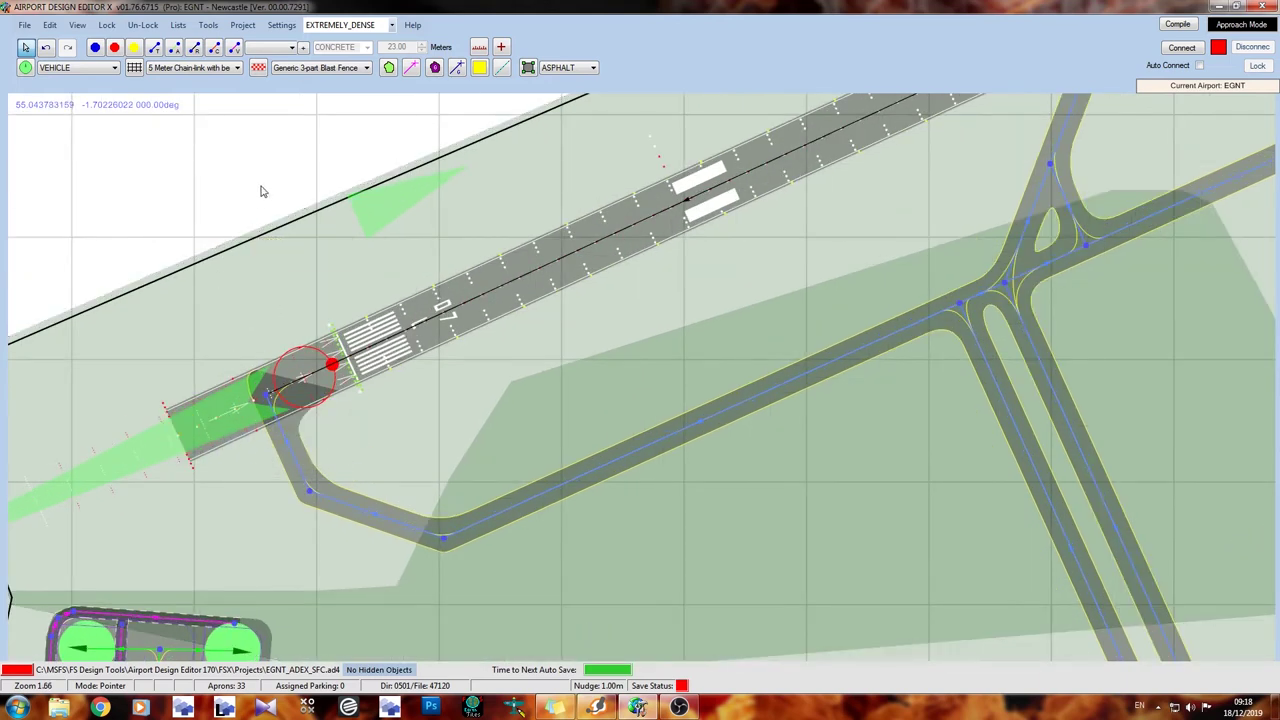
scroll(278, 195, "down", 2)
Zoom and pan to bring the whole airfield into view.
scroll(278, 195, "down", 1)
mouse_move(600, 500)
middle_mouse_down()
mouse_move(617, 243)
mouse_move(737, 441)
middle_mouse_up()
scroll(617, 243, "down", 1)
scroll(617, 243, "down", 1)
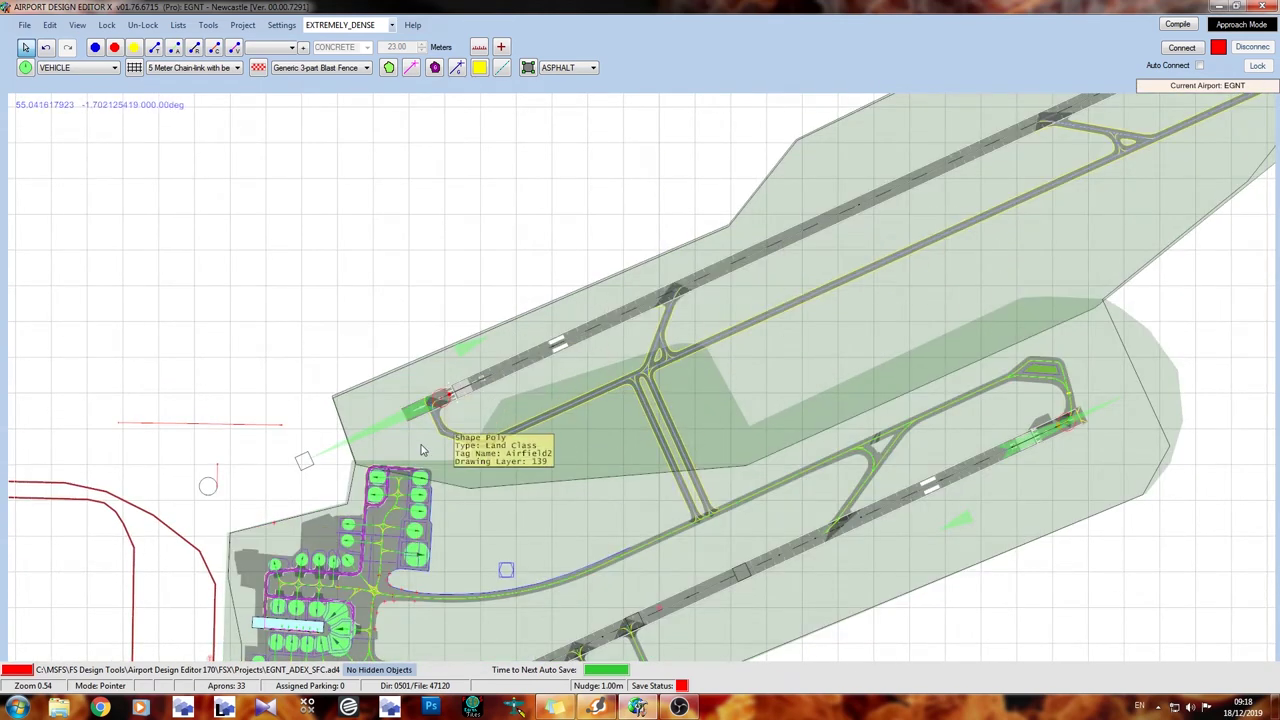
scroll(440, 427, "up", 3)
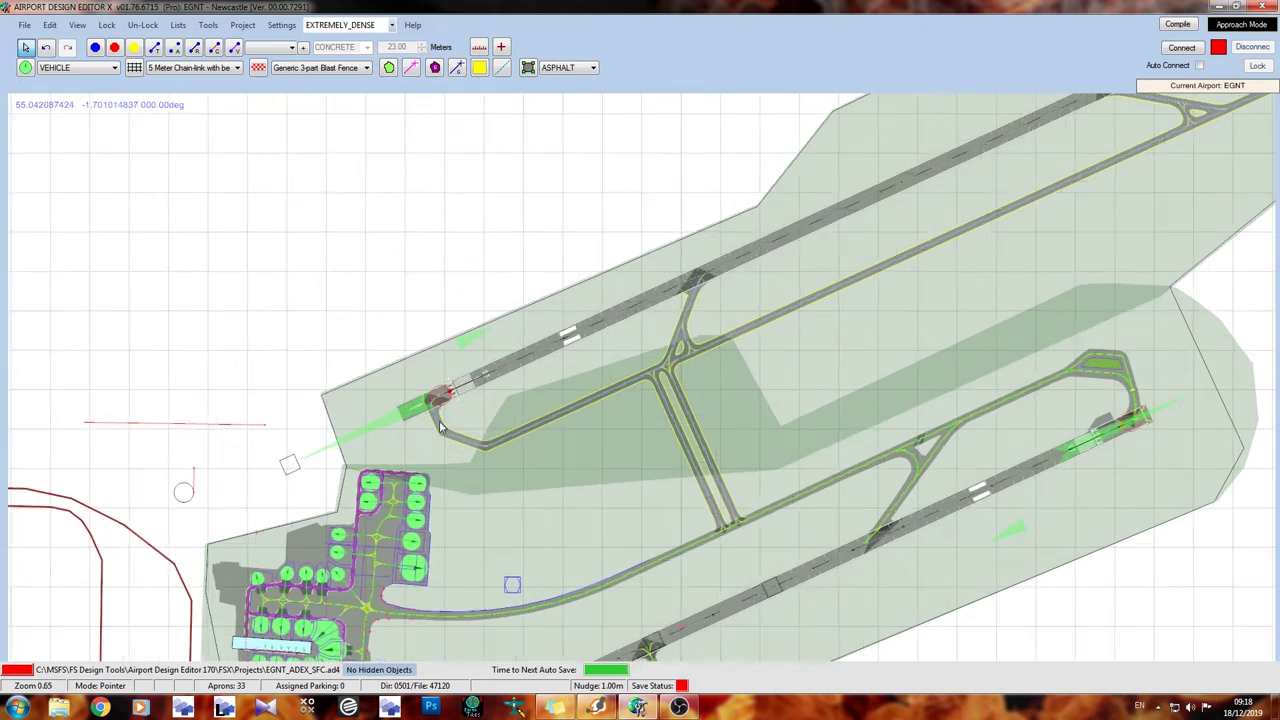
scroll(440, 427, "up", 2)
scroll(440, 427, "up", 2)
scroll(440, 427, "up", 2)
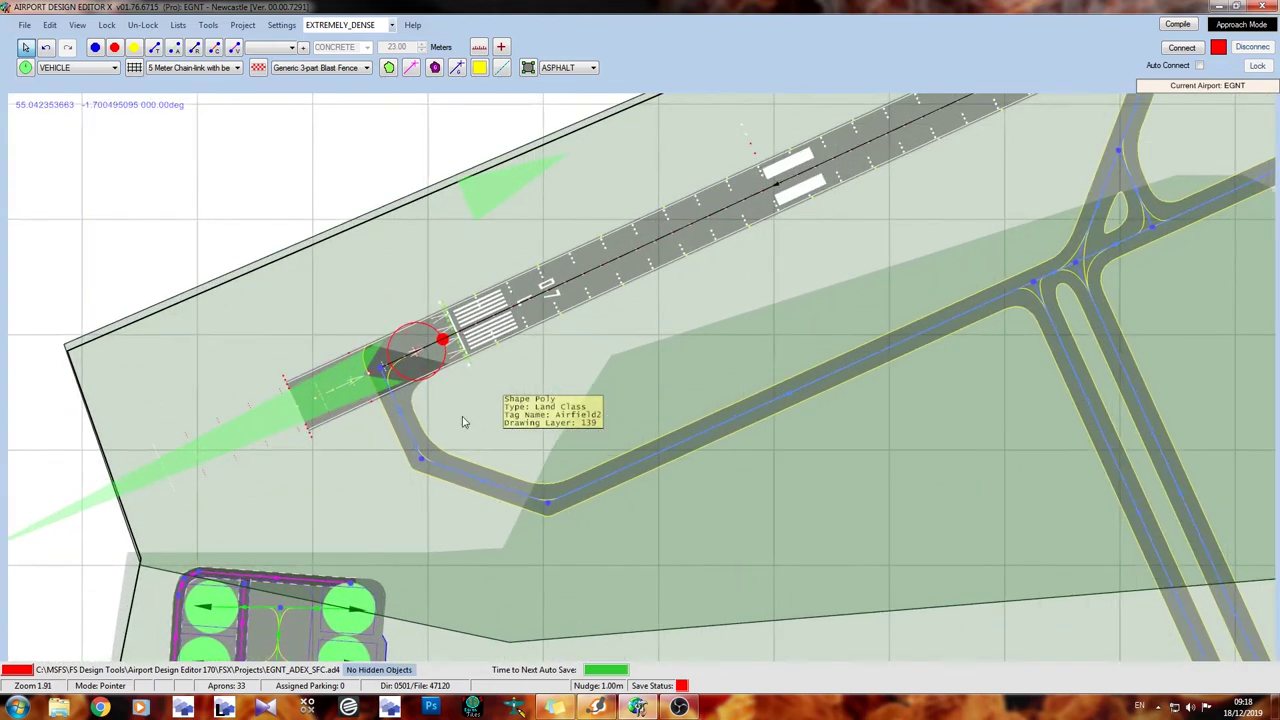
scroll(440, 427, "up", 1)
Place a hold-short point on the runway-entry taxiway near the runway 25 end.
left_click(115, 48)
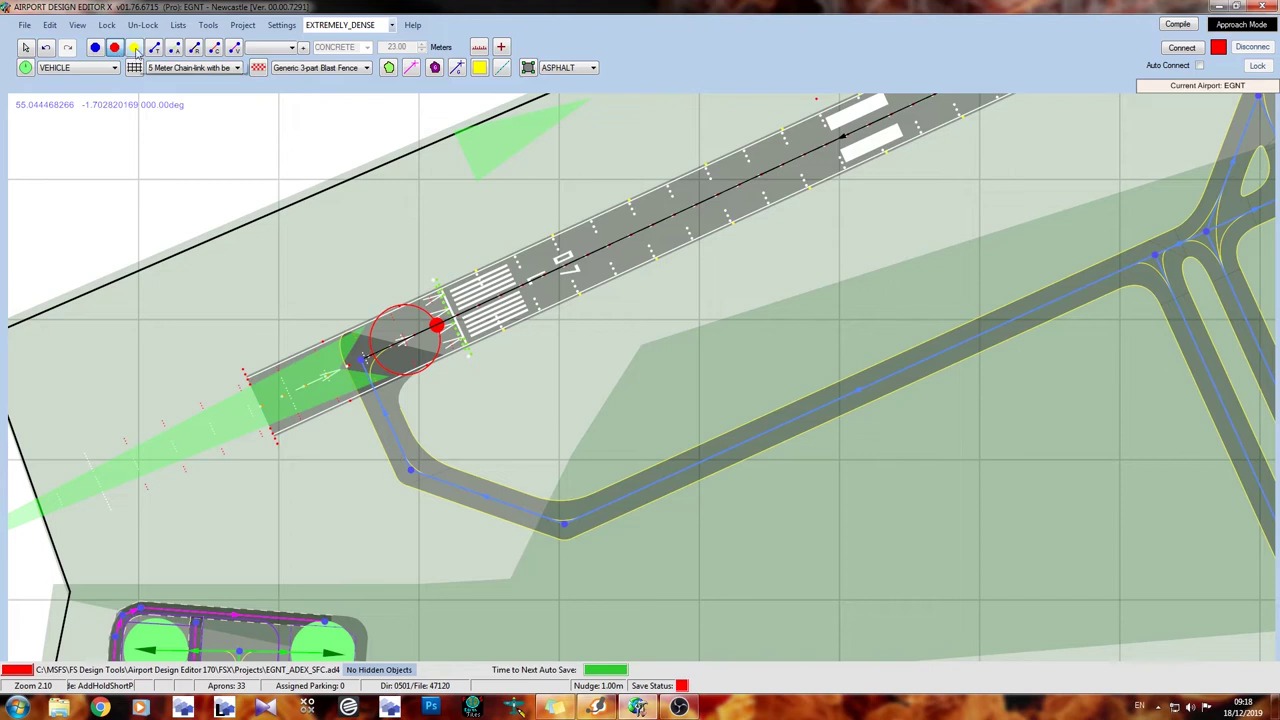
scroll(370, 385, "up", 2)
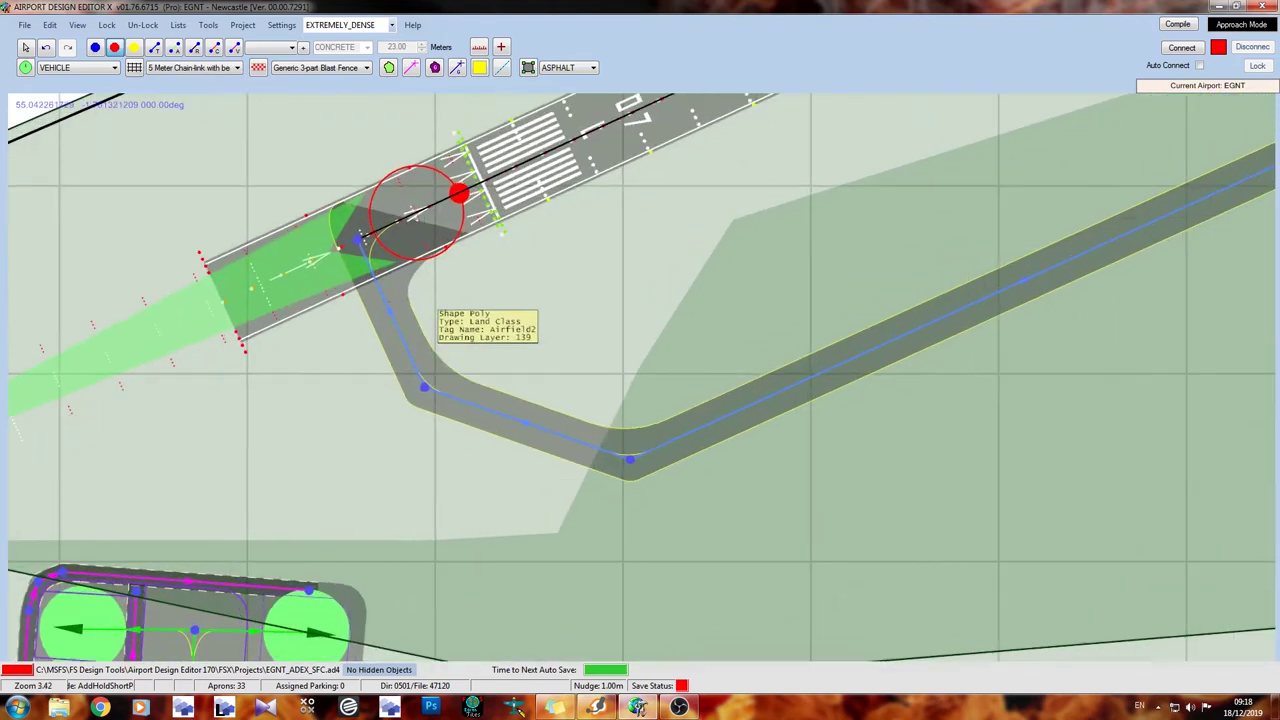
scroll(370, 385, "up", 2)
scroll(370, 385, "up", 1)
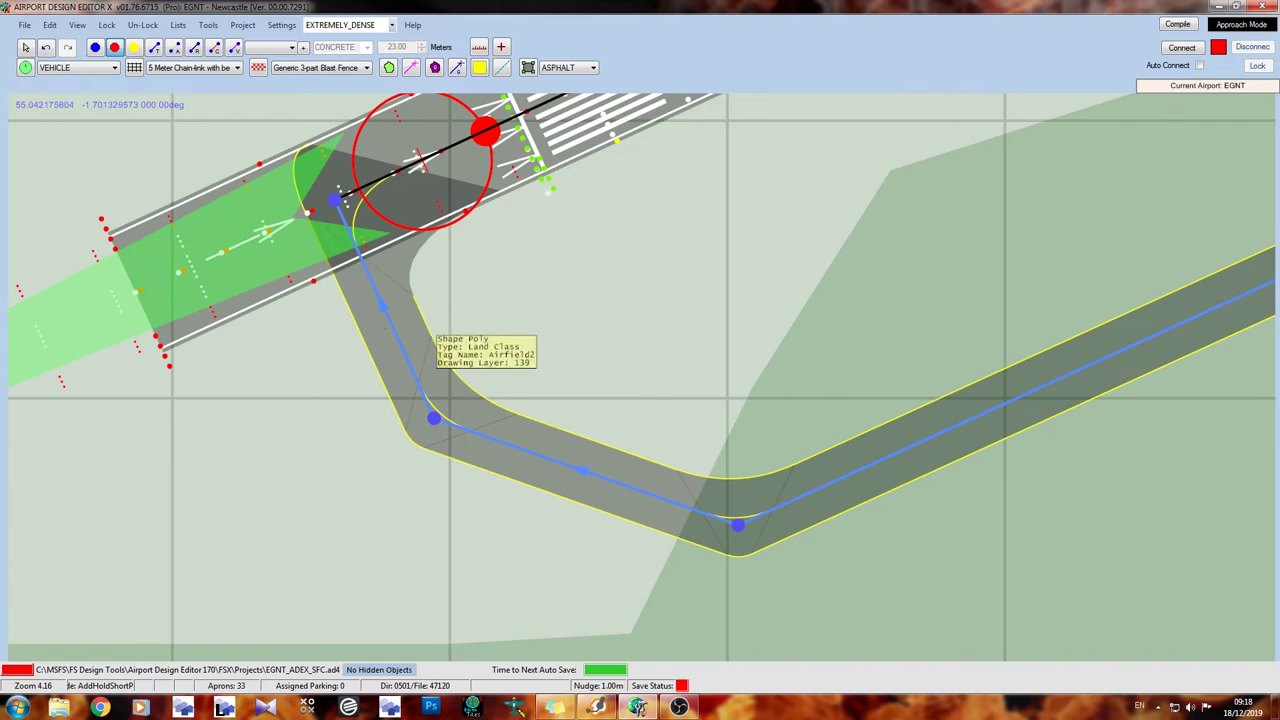
scroll(400, 350, "down", 1)
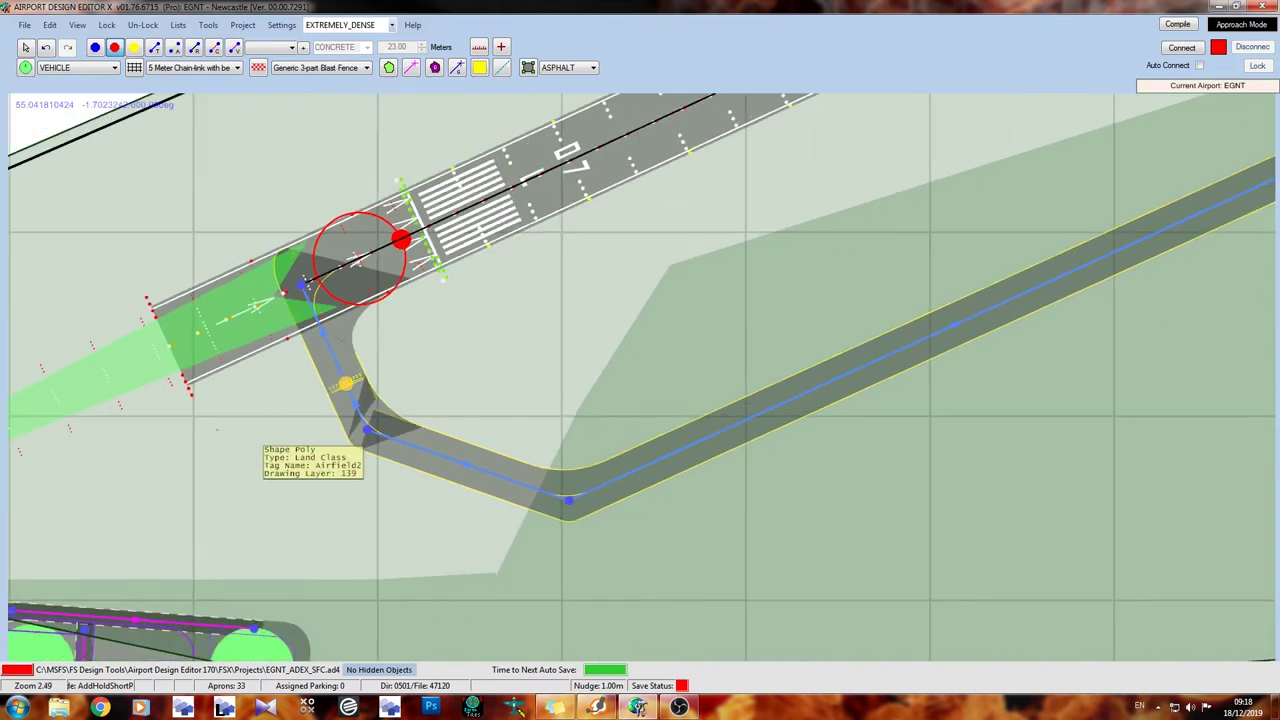
scroll(340, 380, "down", 2)
scroll(905, 250, "down", 1)
right_click_drag(905, 250, 723, 332)
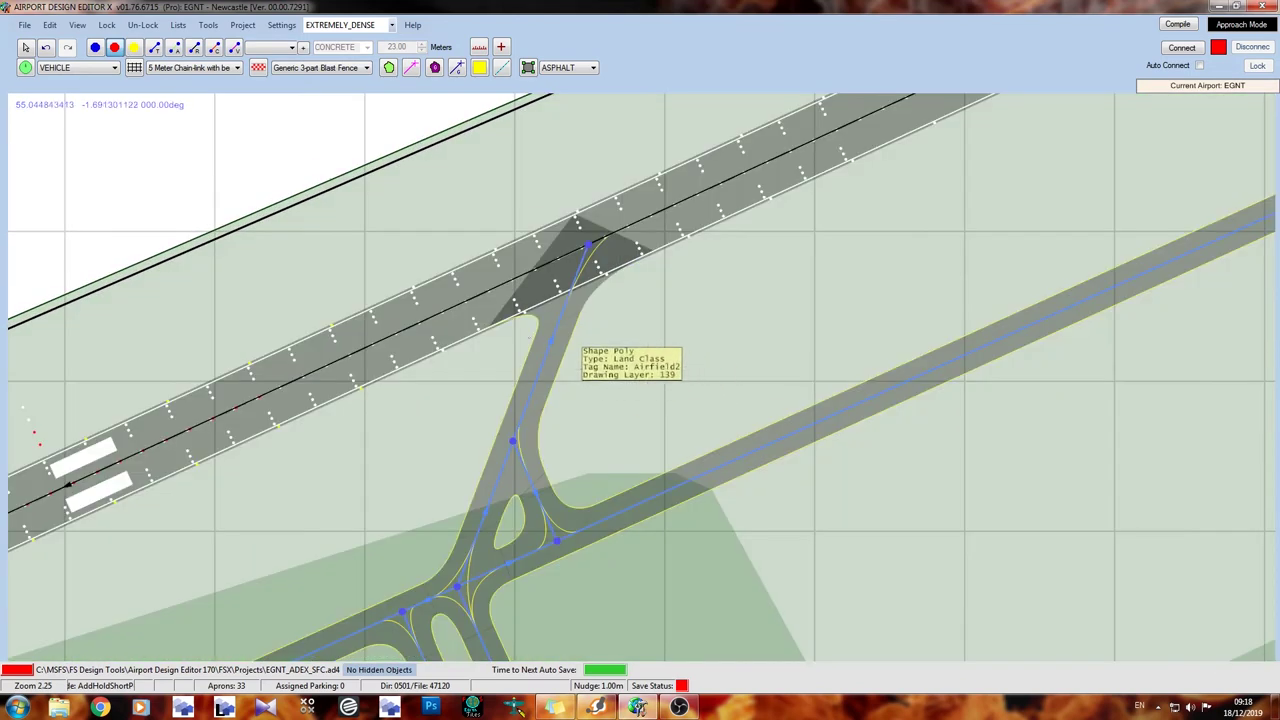
scroll(527, 338, "up", 2)
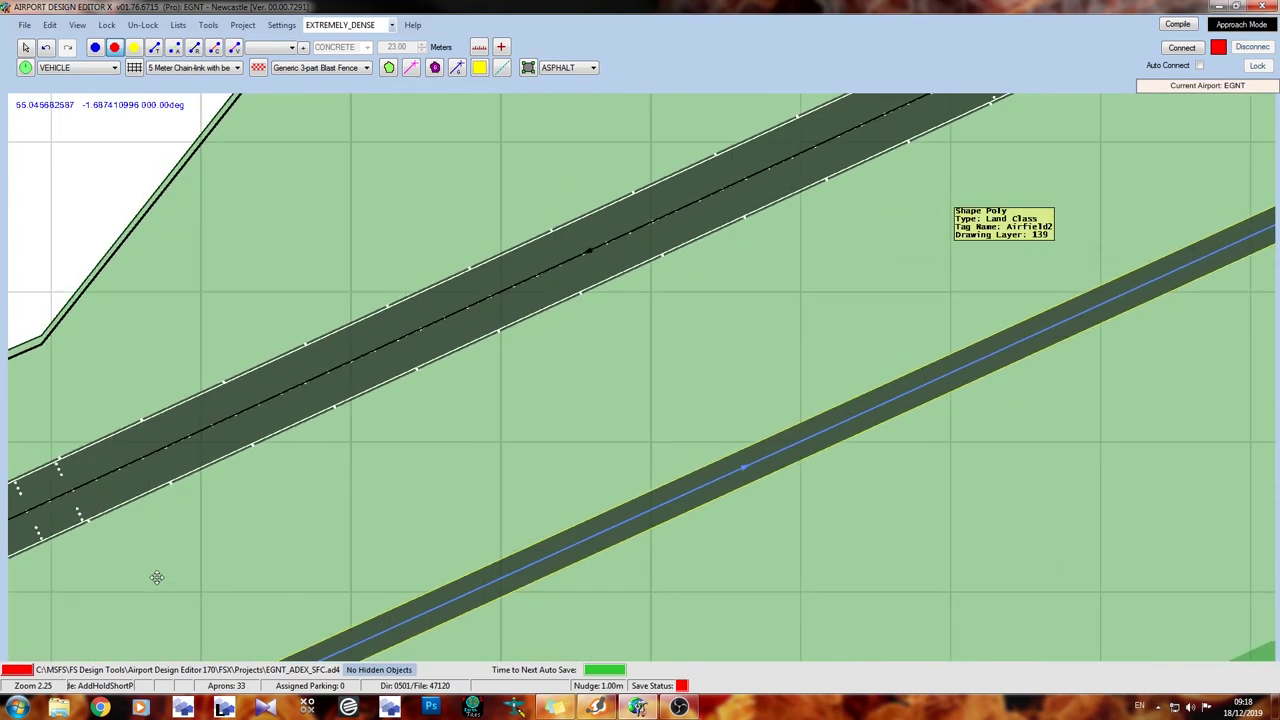
scroll(955, 305, "down", 2)
right_click_drag(955, 305, 505, 430)
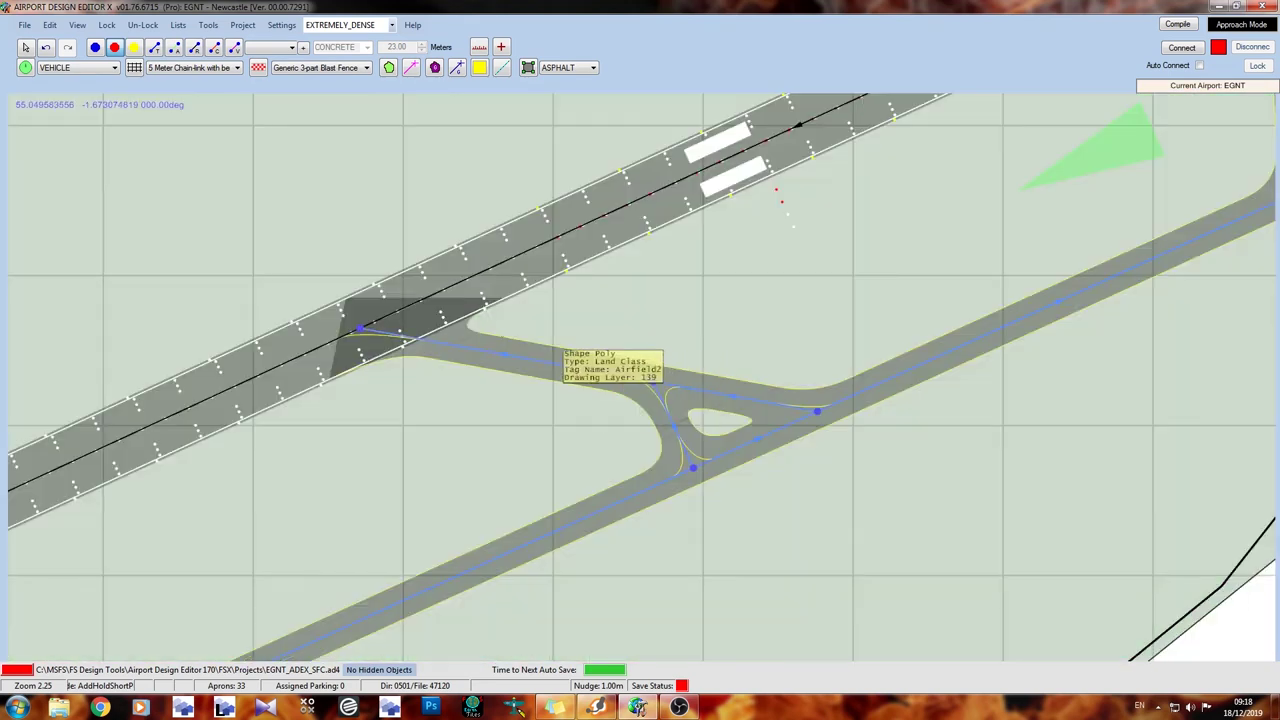
right_click_drag(545, 344, 470, 430)
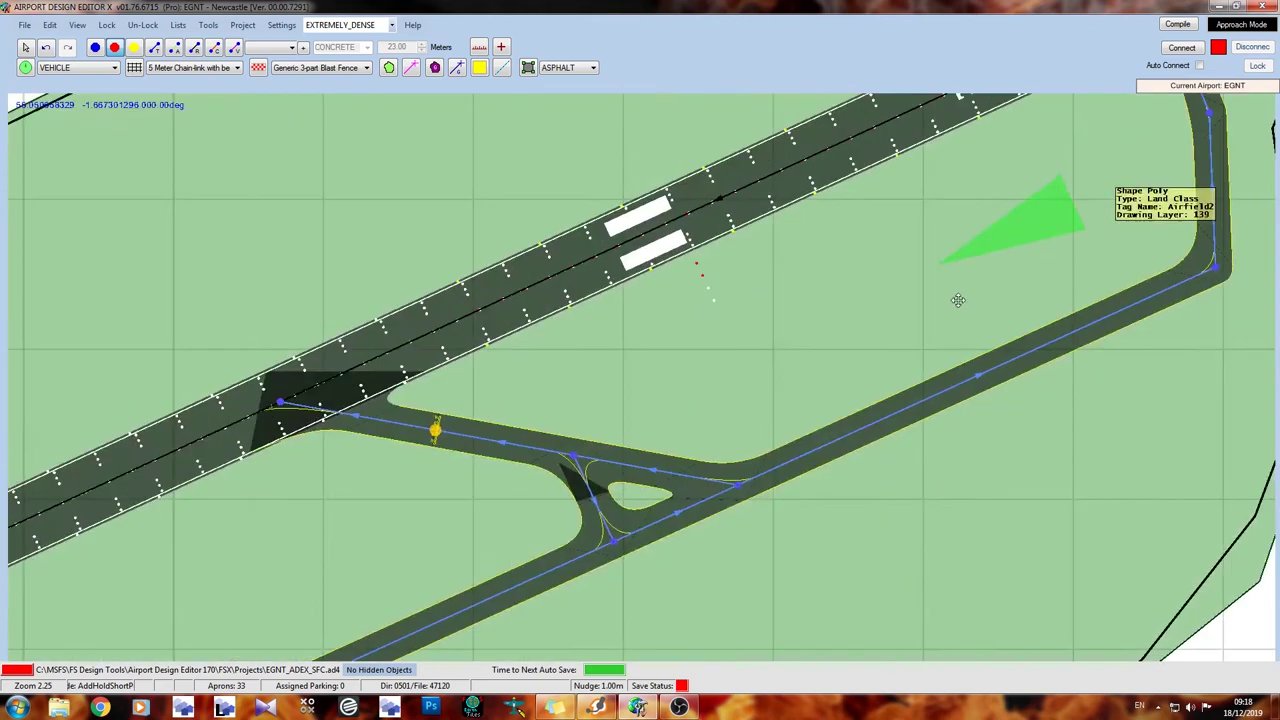
right_click_drag(1190, 190, 667, 322)
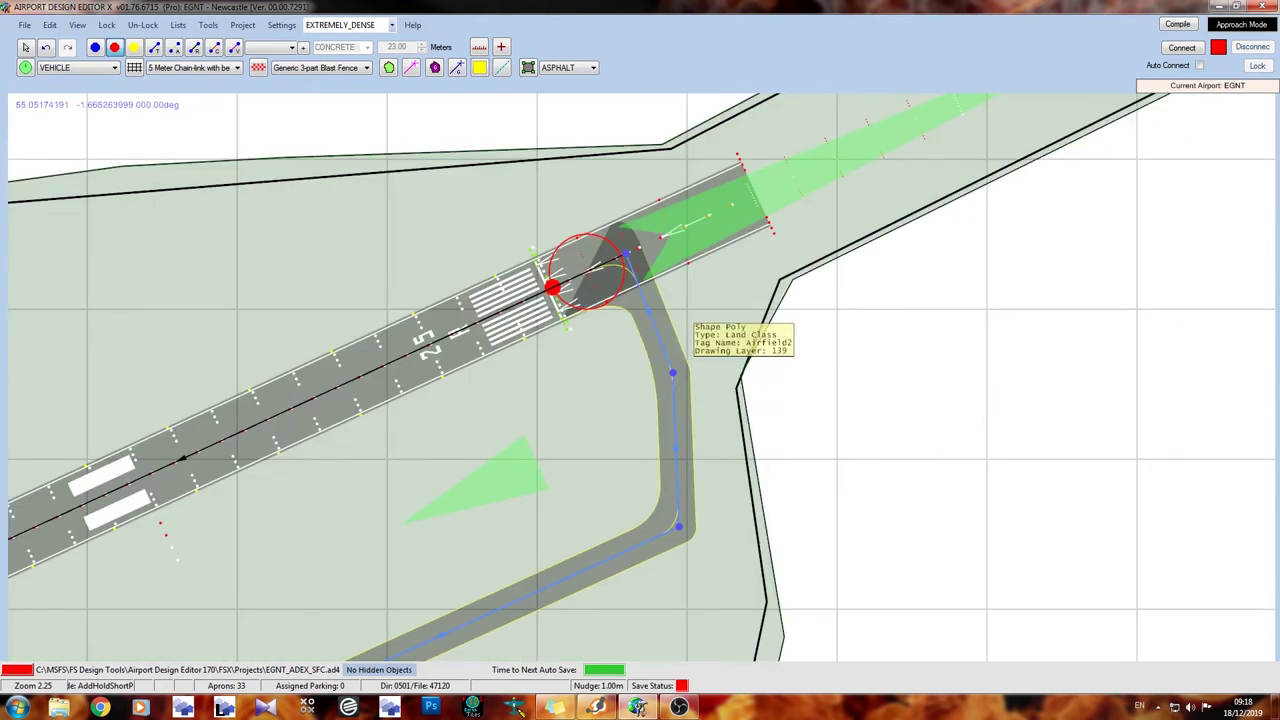
left_click(659, 342)
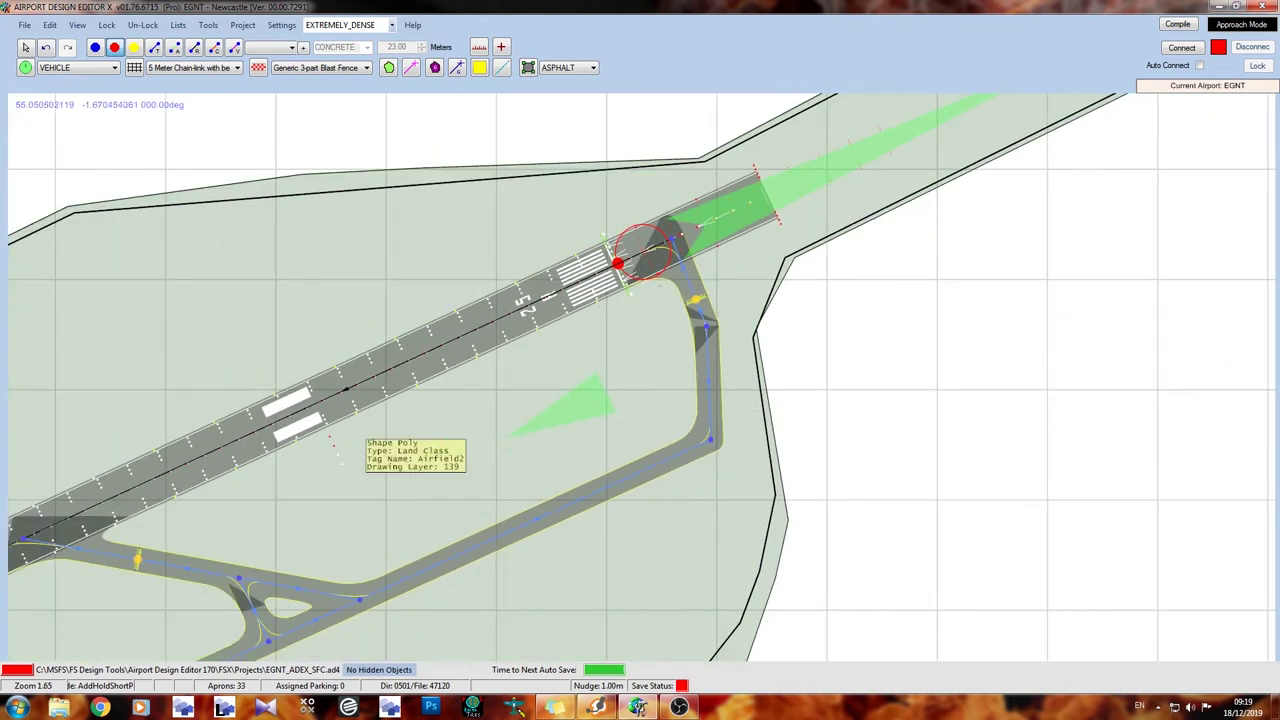
Pan back past the terminal apron and zoom out to the whole layout.
right_click_drag(345, 430, 815, 220)
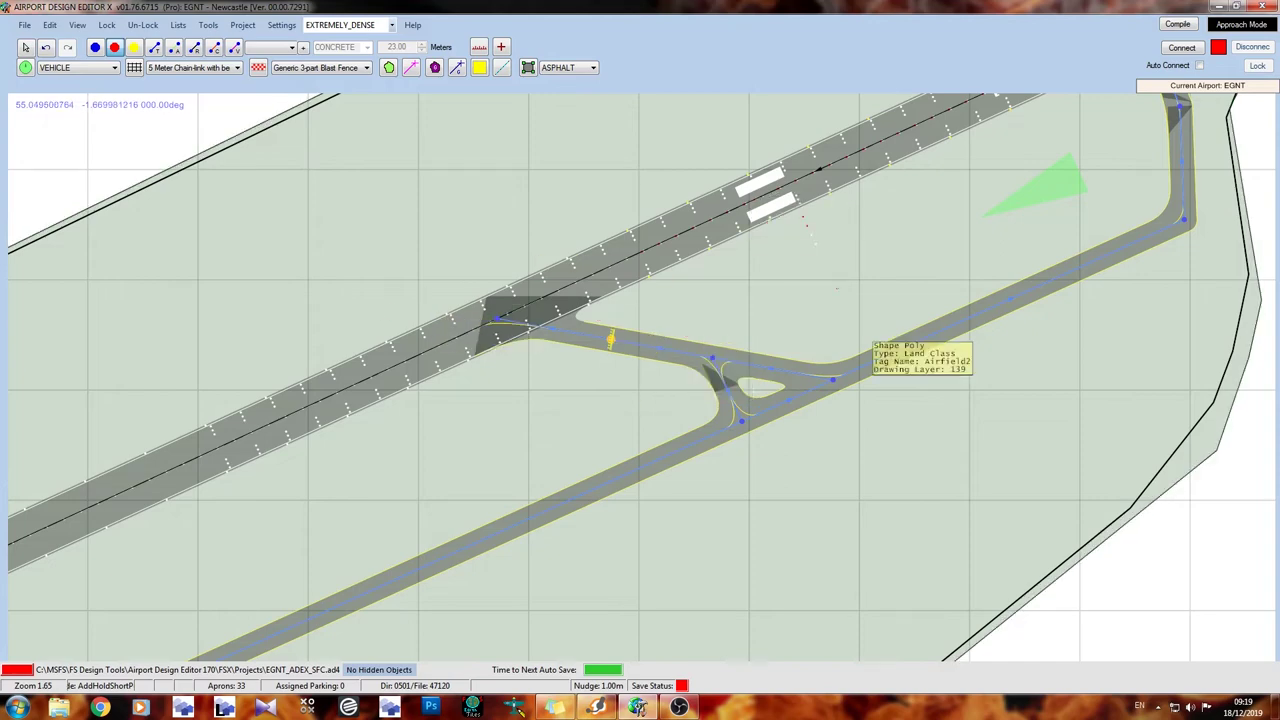
scroll(870, 203, "down", 3)
left_click_drag(870, 203, 572, 430)
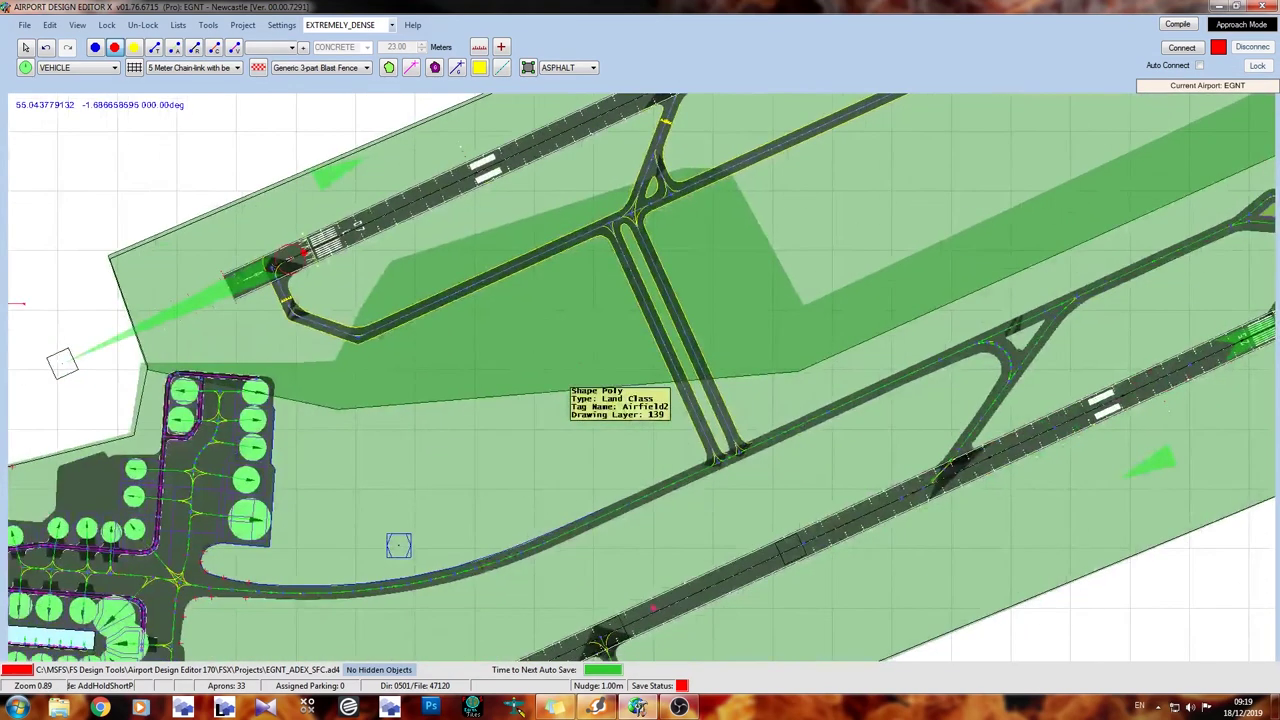
scroll(572, 430, "down", 1)
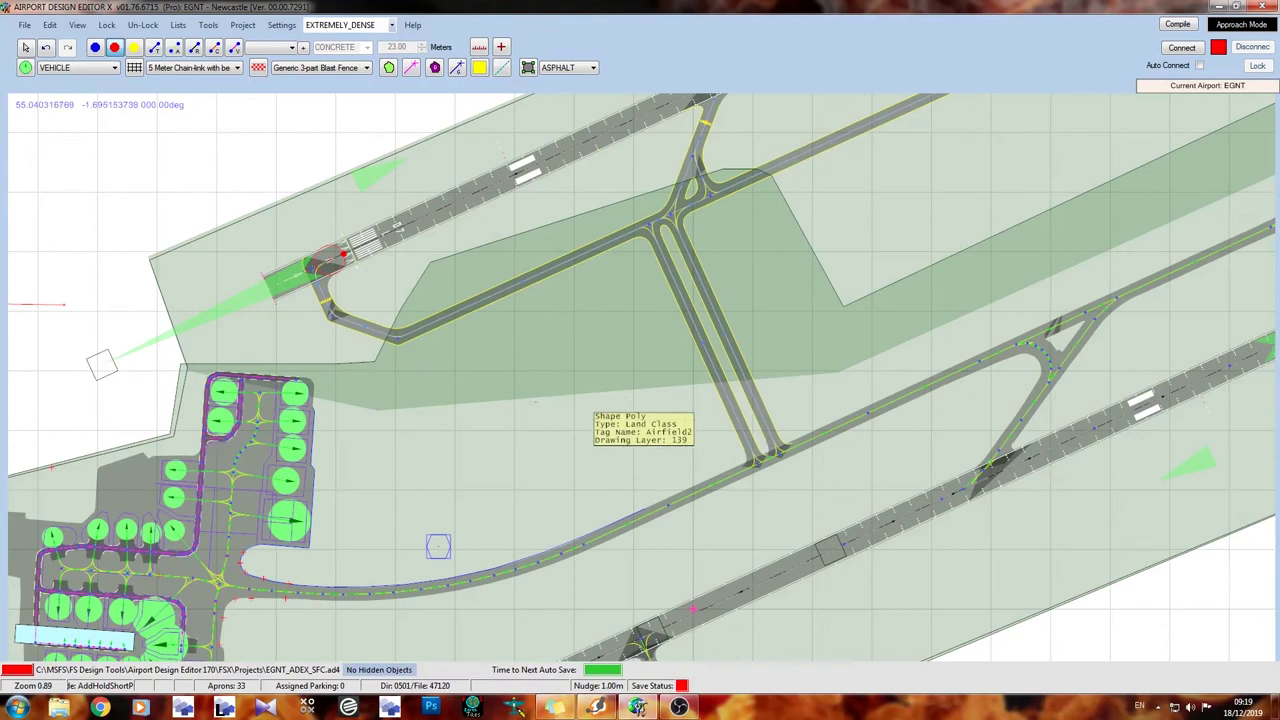
scroll(580, 378, "down", 1)
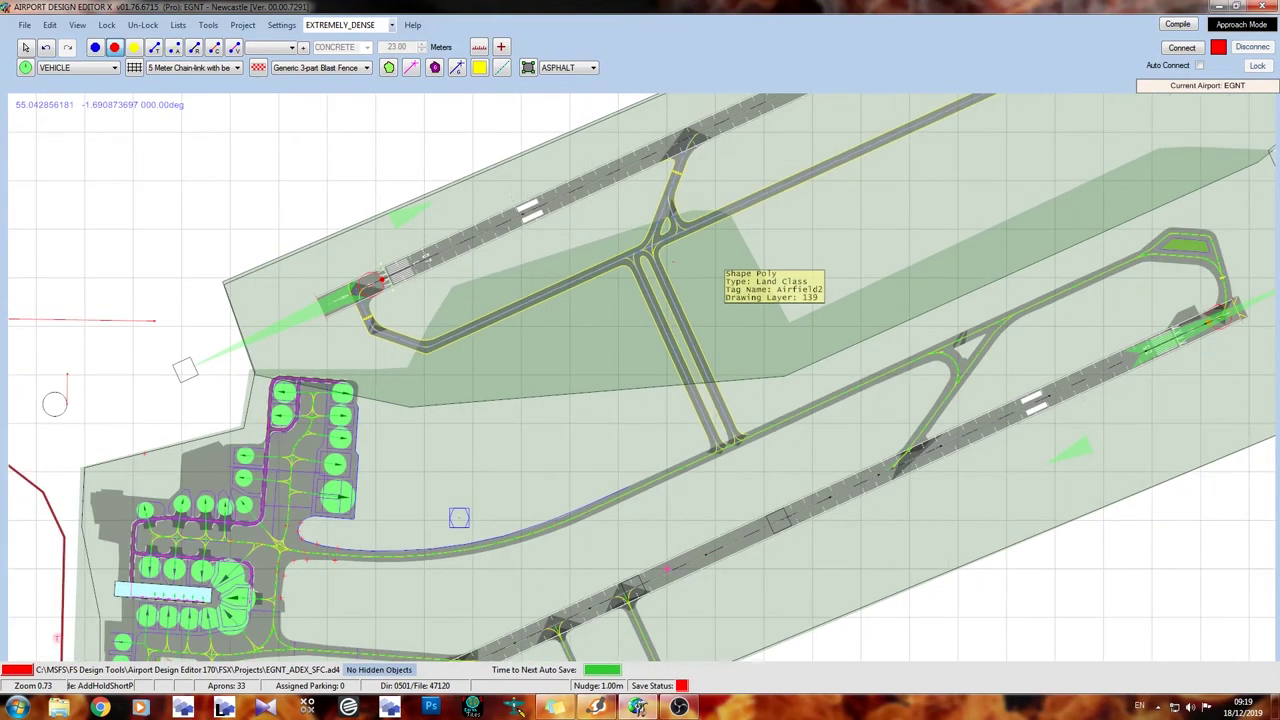
scroll(505, 315, "down", 3)
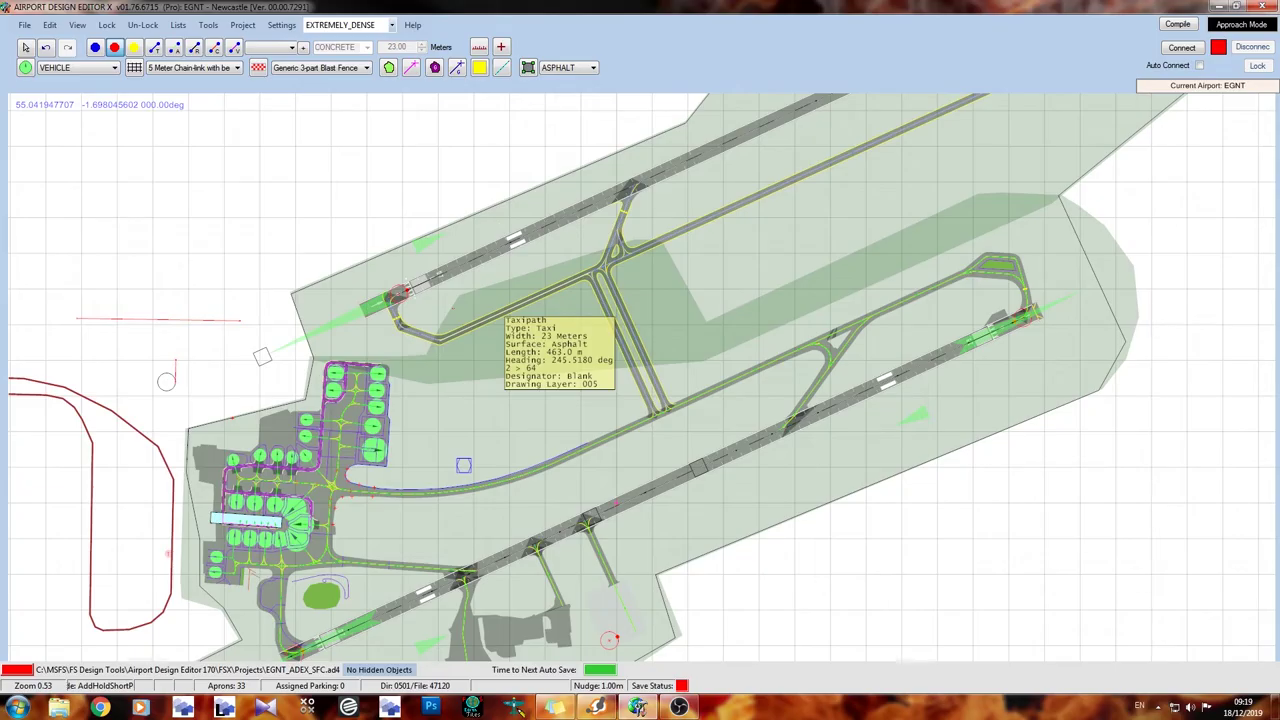
Switch back to the Pointer tool and bring up the map's add-object list.
scroll(323, 570, "down", 1)
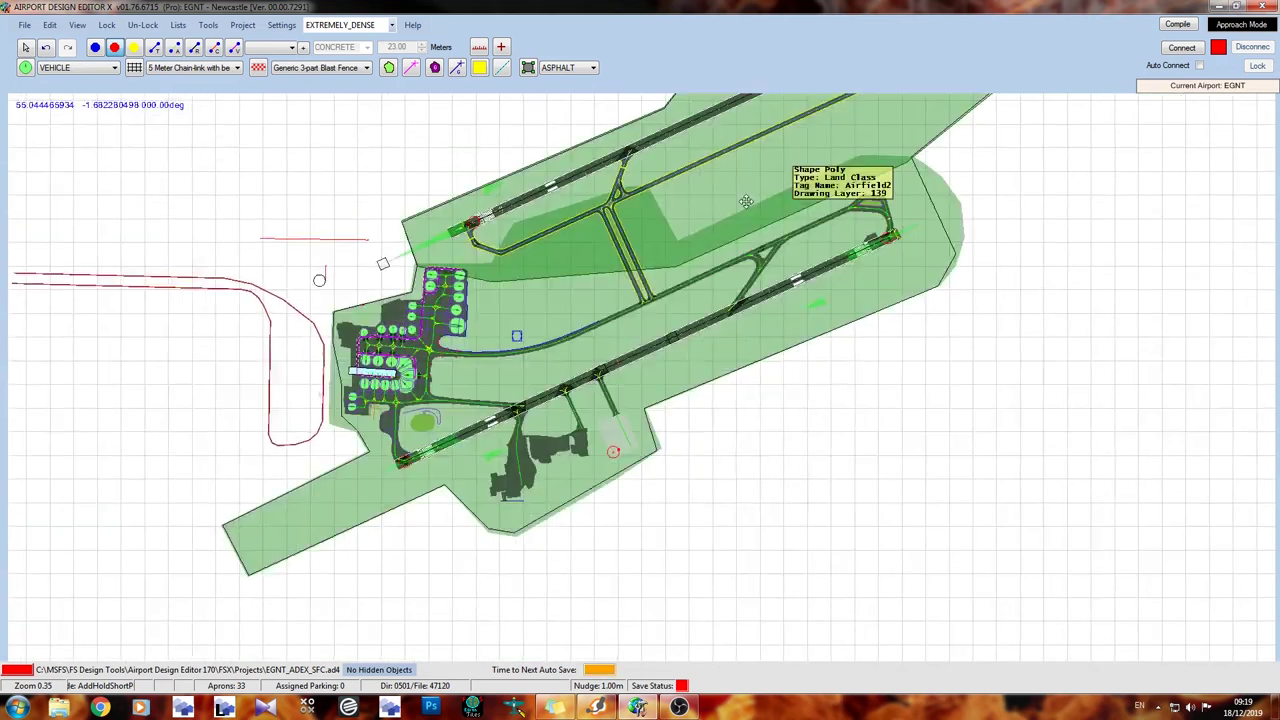
scroll(323, 570, "down", 1)
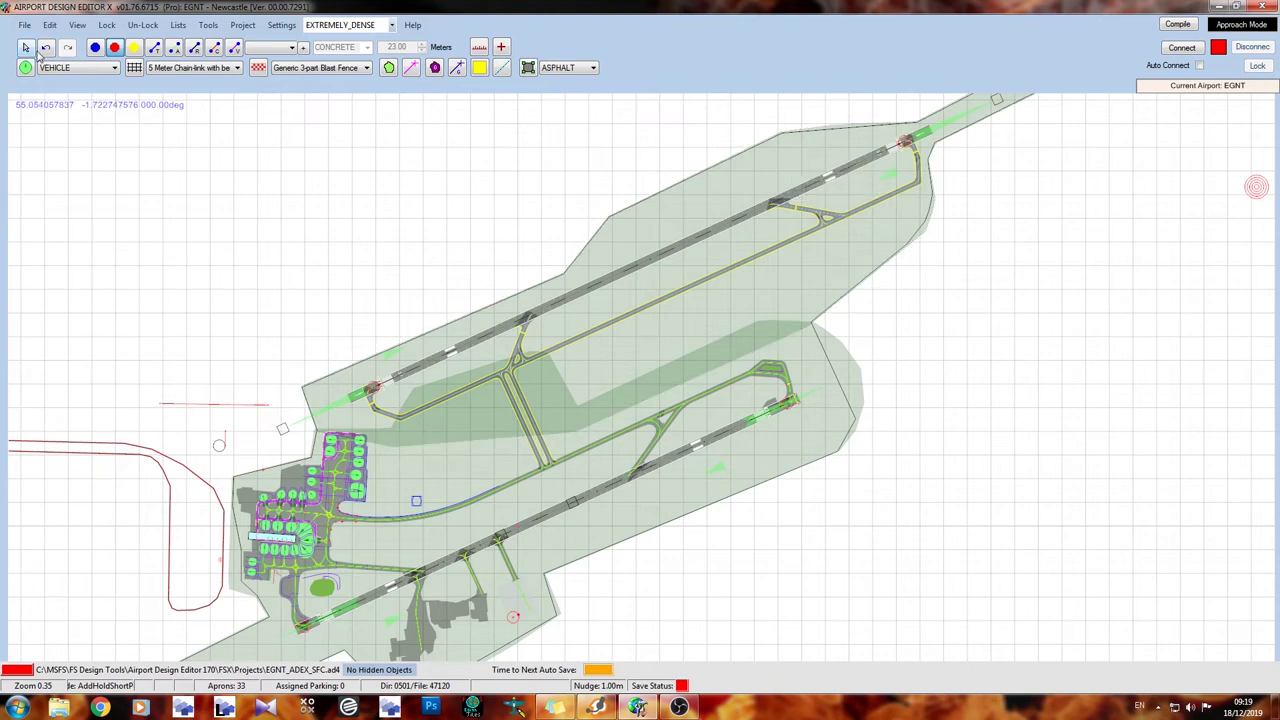
left_click(25, 47)
right_click(445, 271)
mouse_move(480, 311)
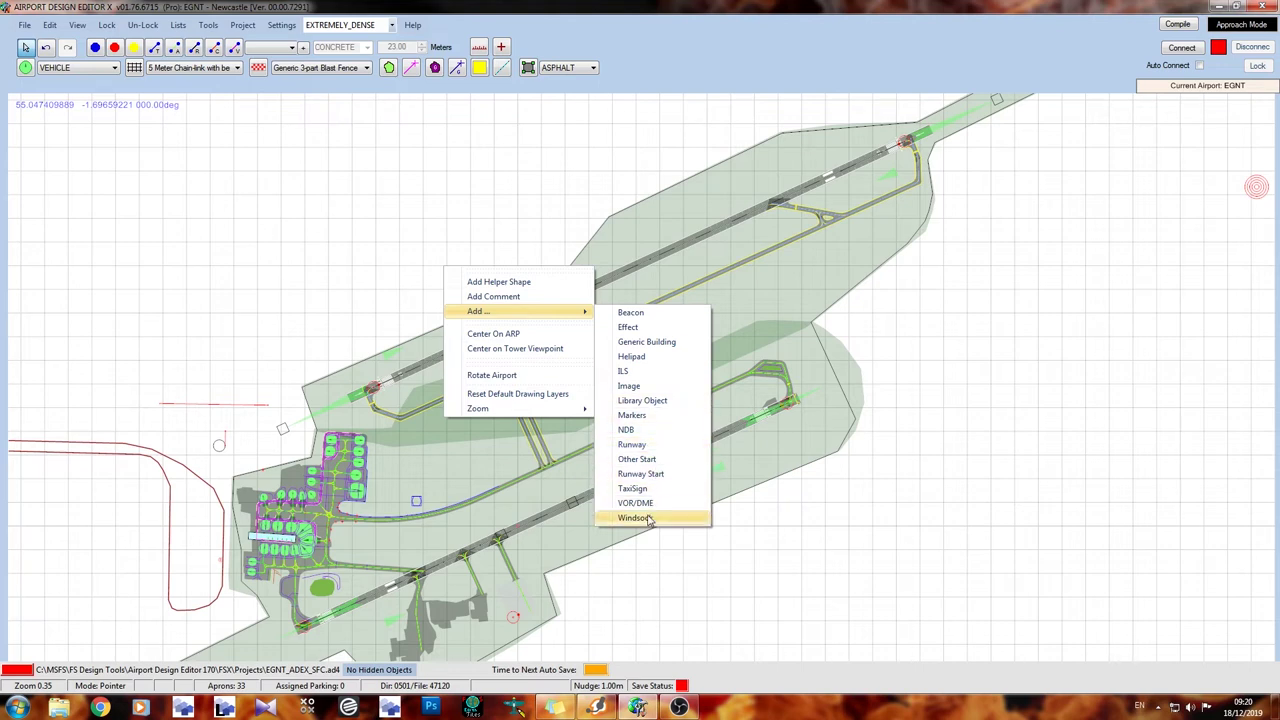
Dismiss the add menu and zoom in on the northern runway's western end.
left_click(400, 357)
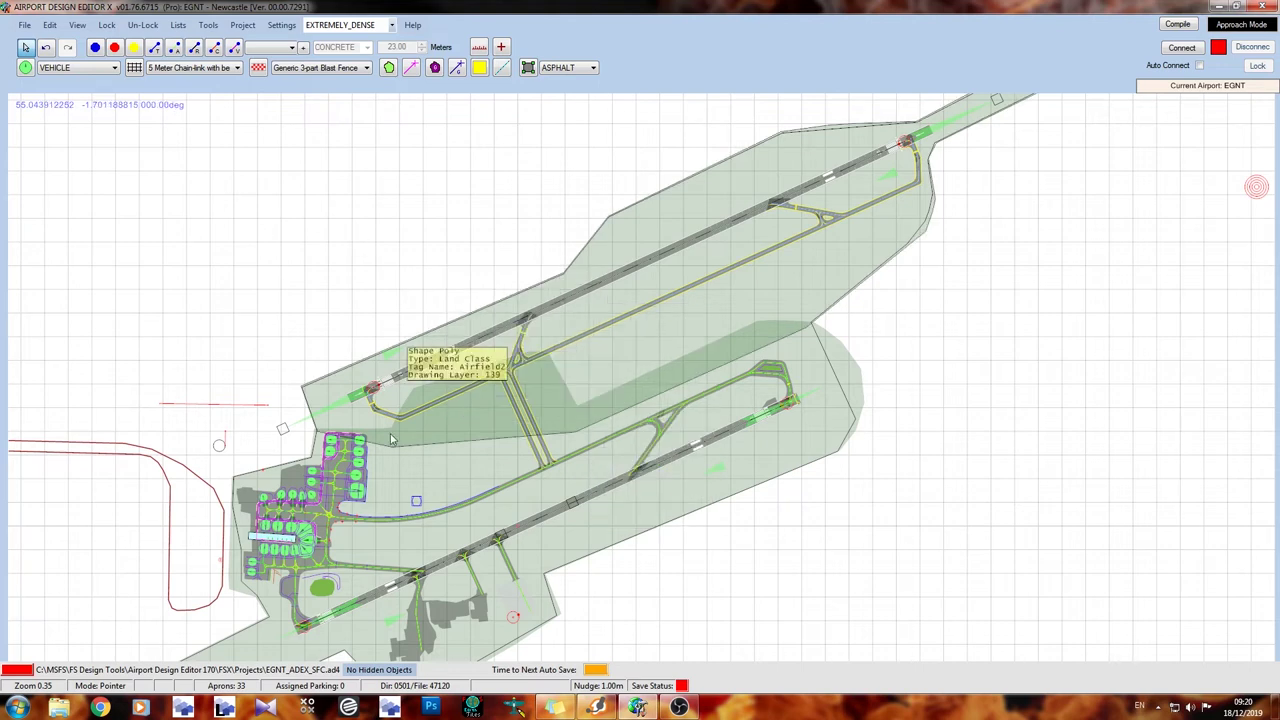
scroll(400, 420, "up", 2)
scroll(320, 484, "up", 3)
scroll(330, 450, "up", 3)
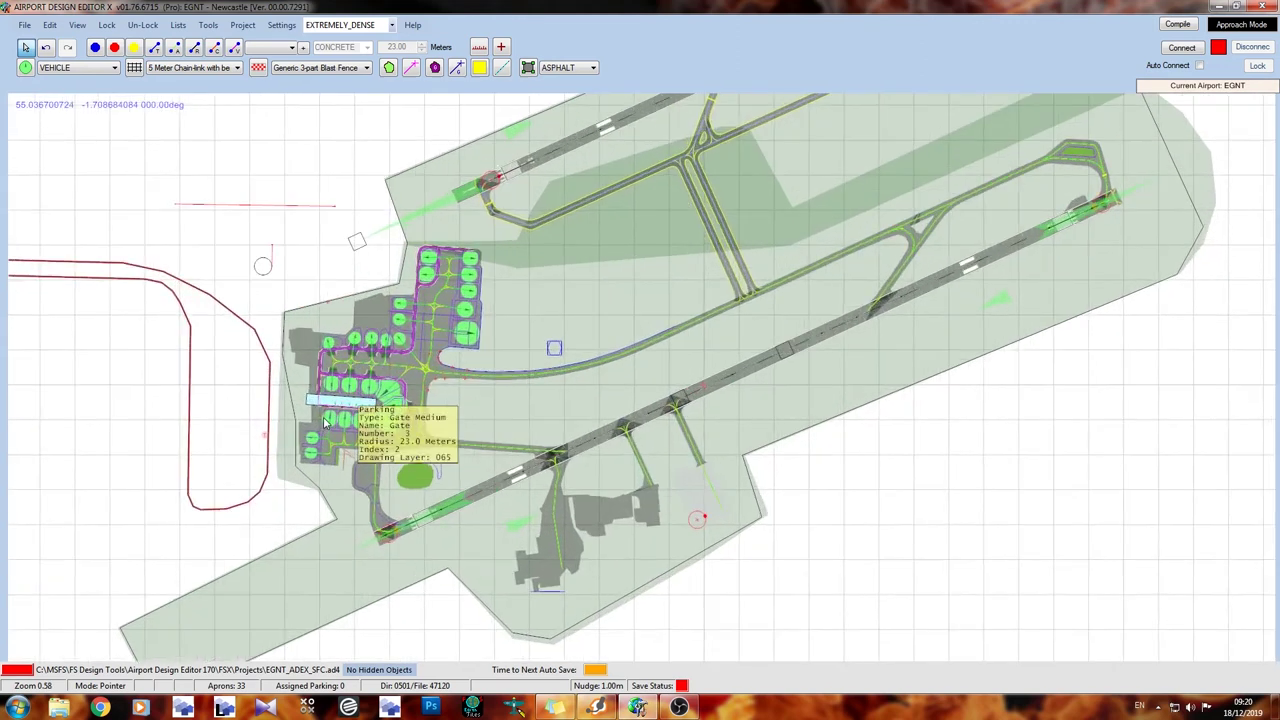
scroll(335, 420, "up", 3)
scroll(340, 405, "up", 3)
scroll(340, 405, "up", 2)
scroll(340, 400, "up", 2)
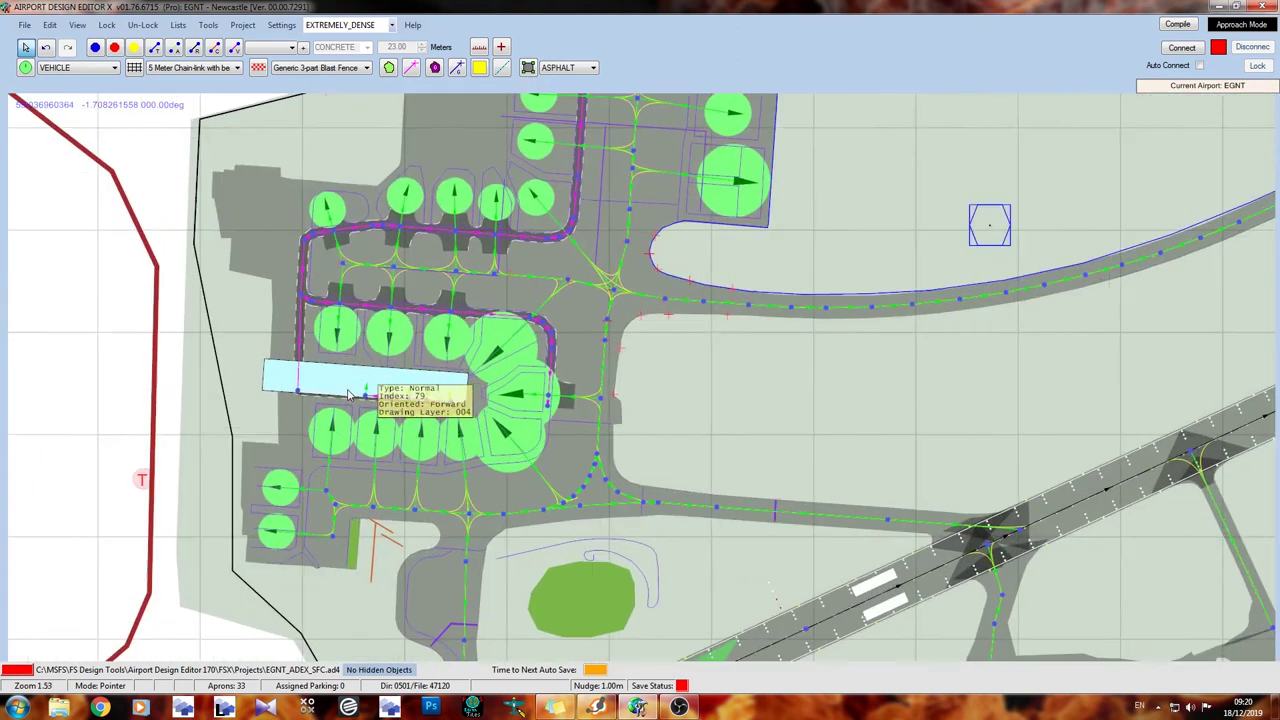
scroll(340, 390, "up", 1)
left_click(340, 380)
scroll(130, 345, "down", 1)
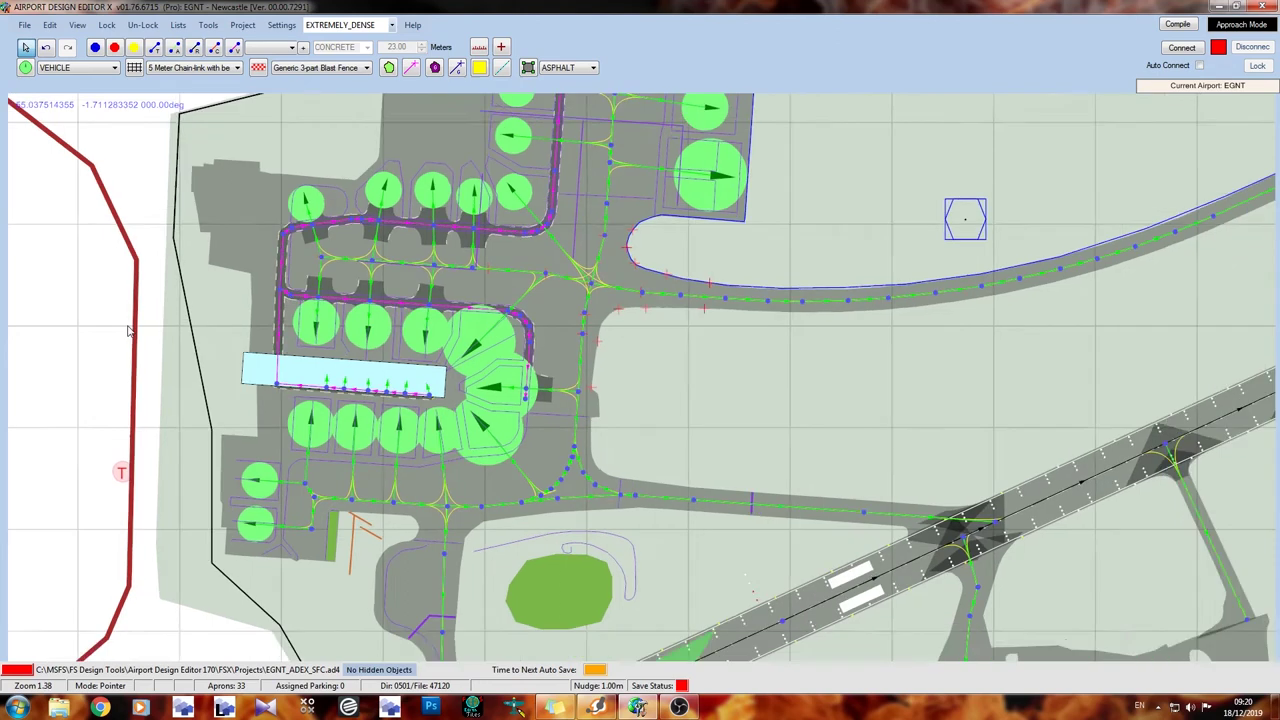
scroll(134, 340, "down", 2)
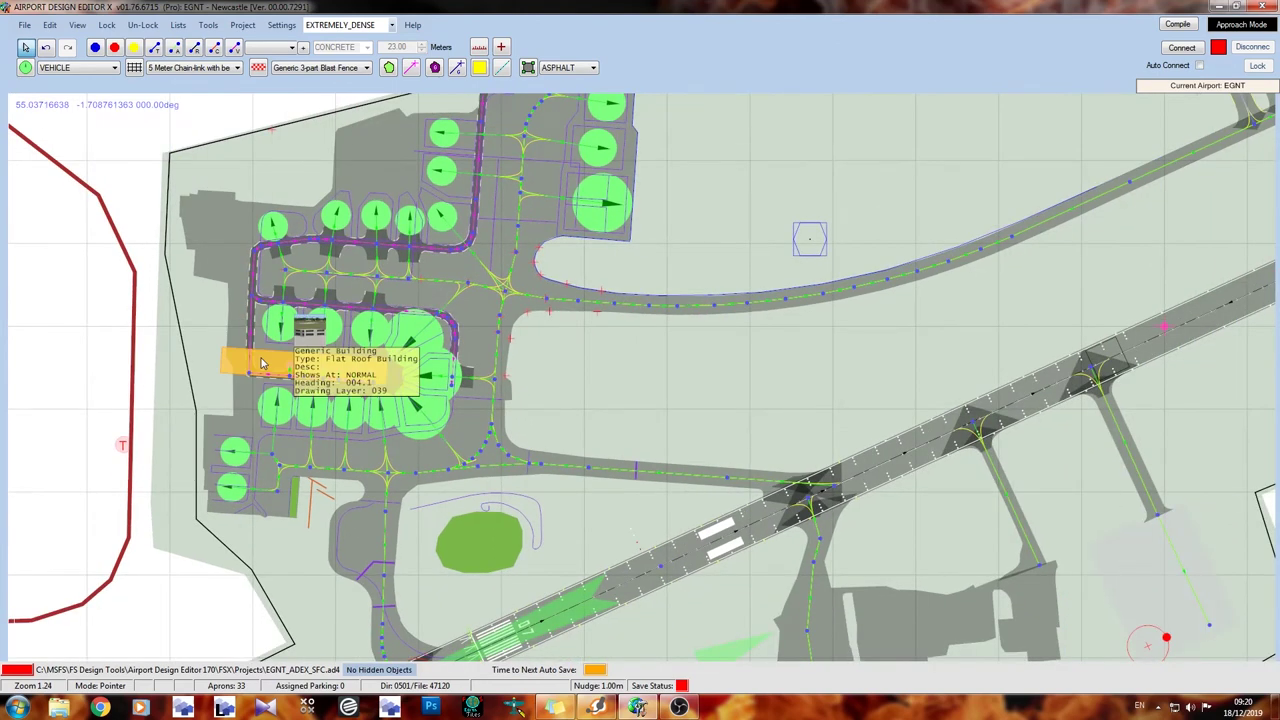
scroll(255, 355, "down", 1)
scroll(240, 330, "down", 2)
scroll(225, 310, "up", 1)
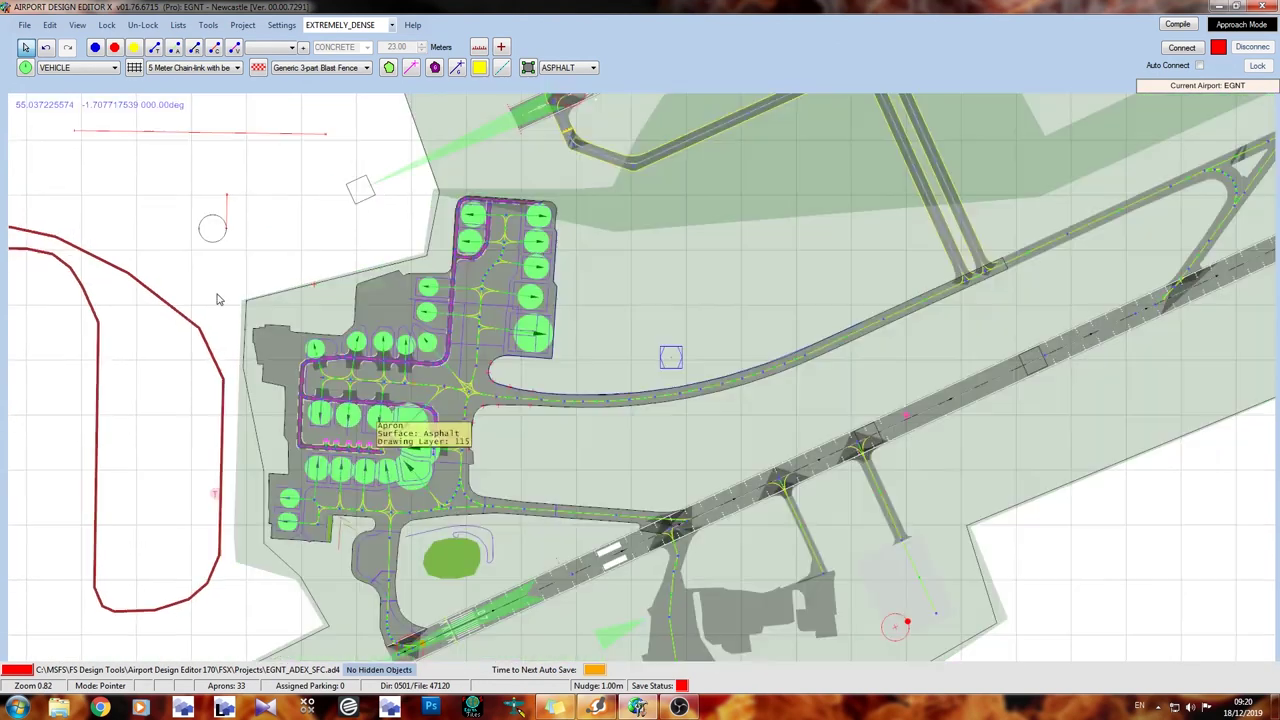
Start a Generic Building and choose the bldg_12_61x60 model.
right_click(225, 252)
mouse_move(262, 297)
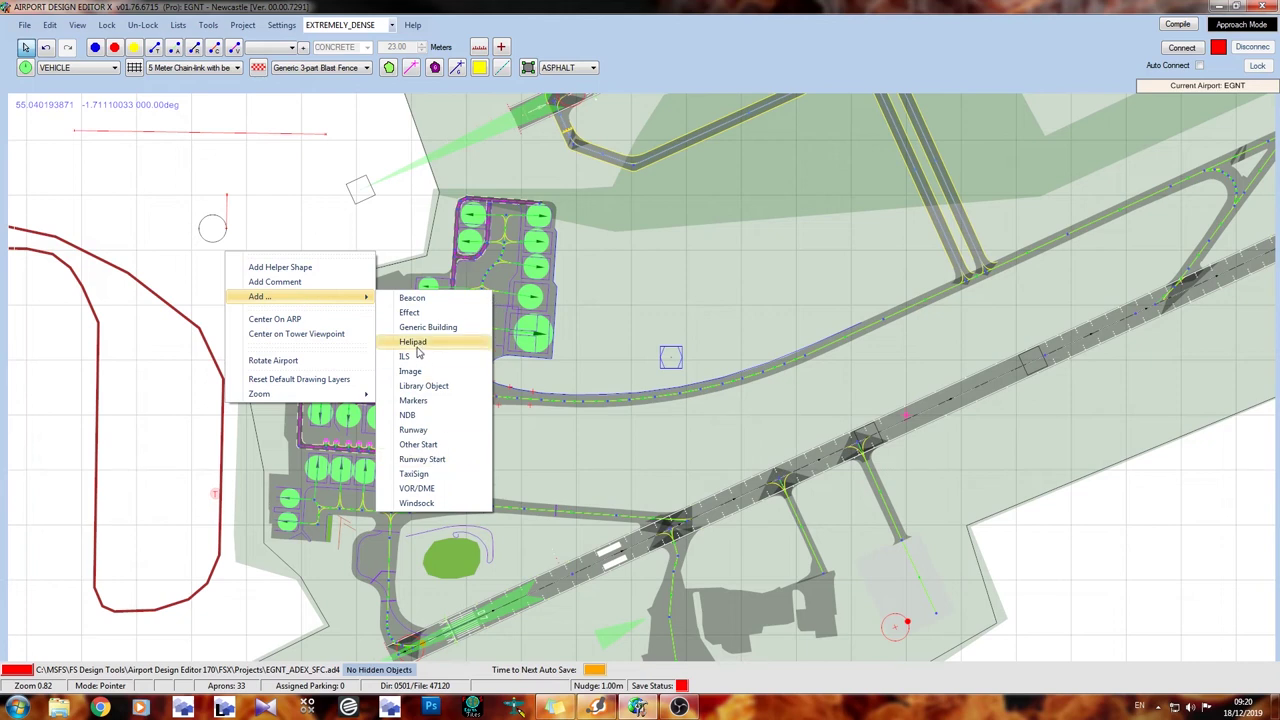
left_click(425, 327)
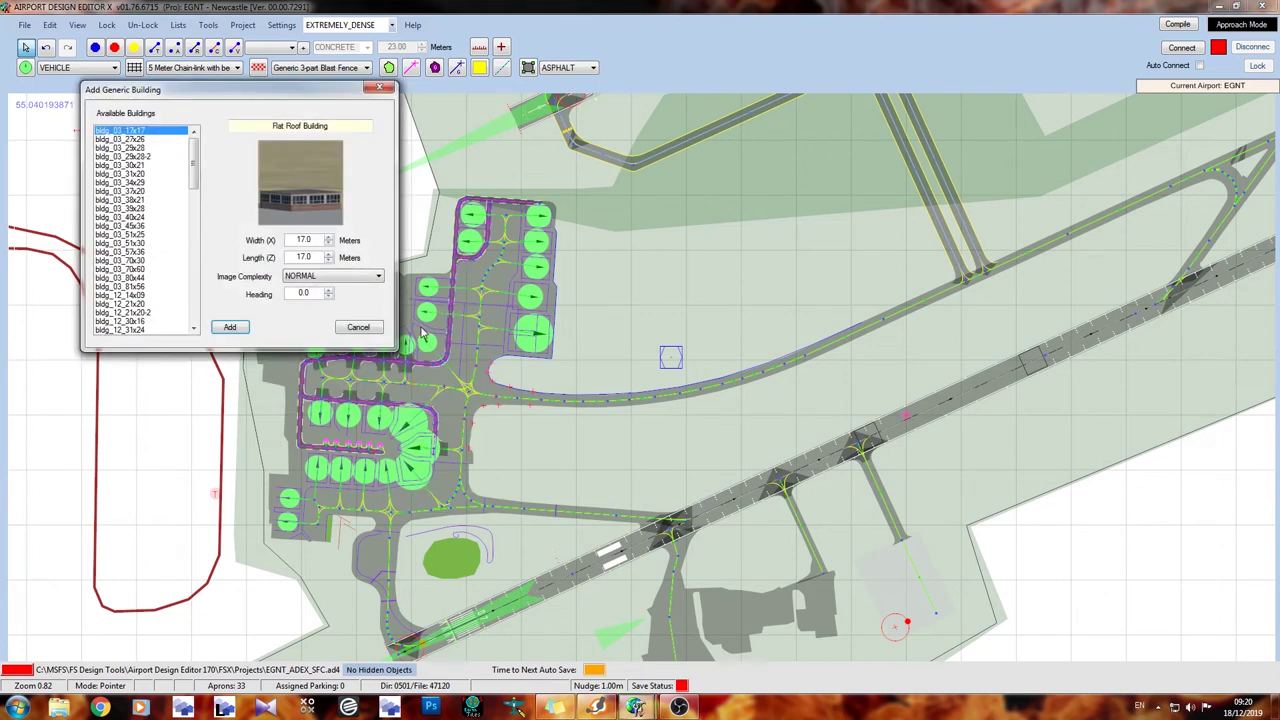
left_click(133, 174)
left_click(137, 205)
left_click(135, 269)
left_click(138, 243)
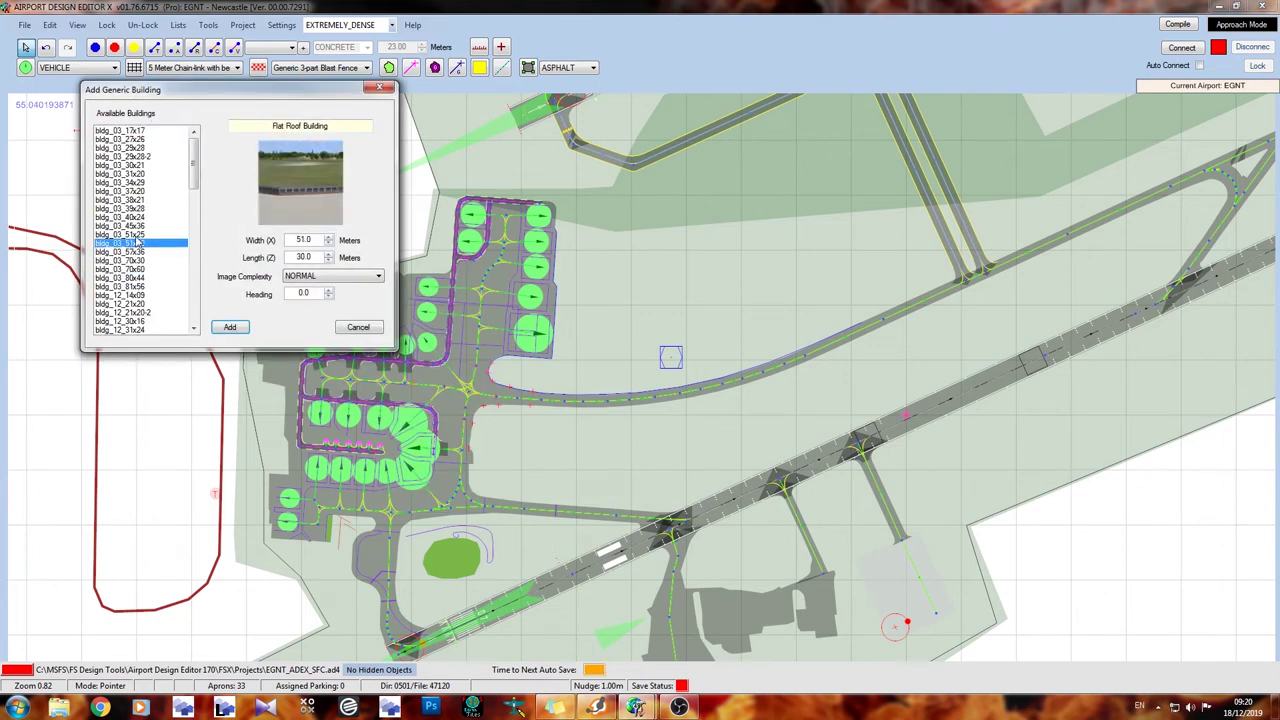
scroll(138, 243, "down", 6)
left_click(128, 234)
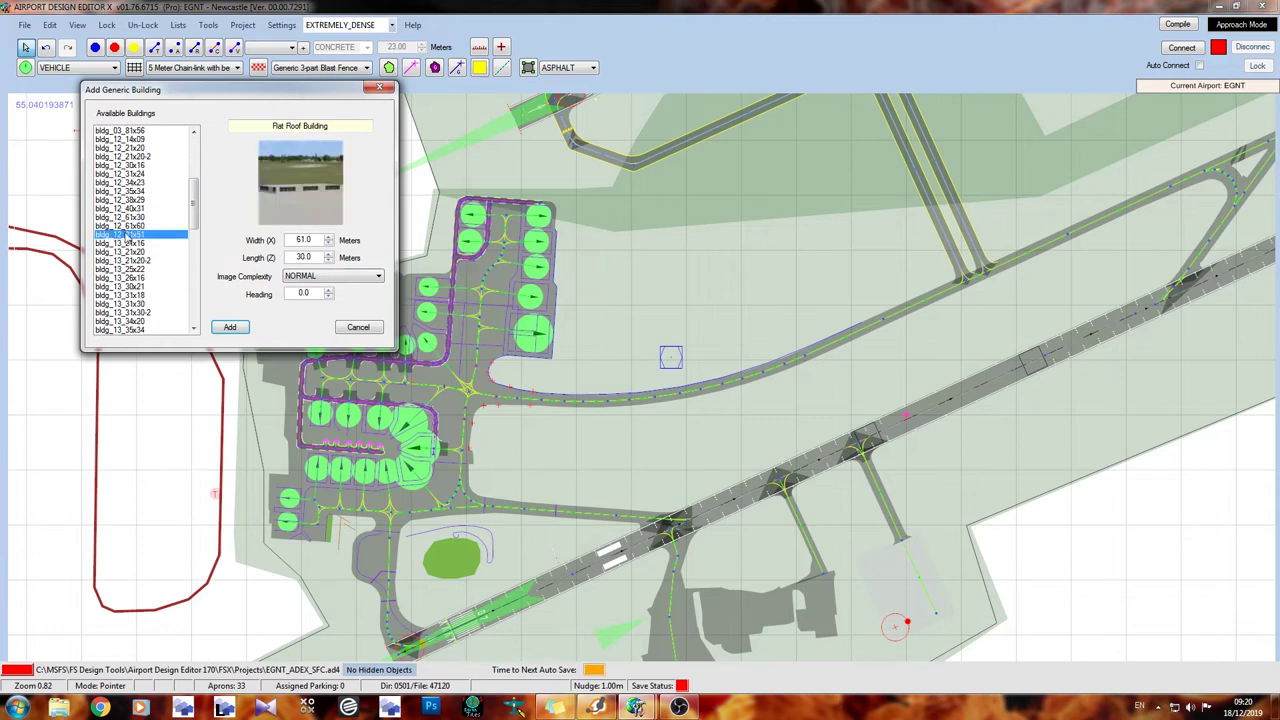
left_click(136, 260)
left_click(138, 251)
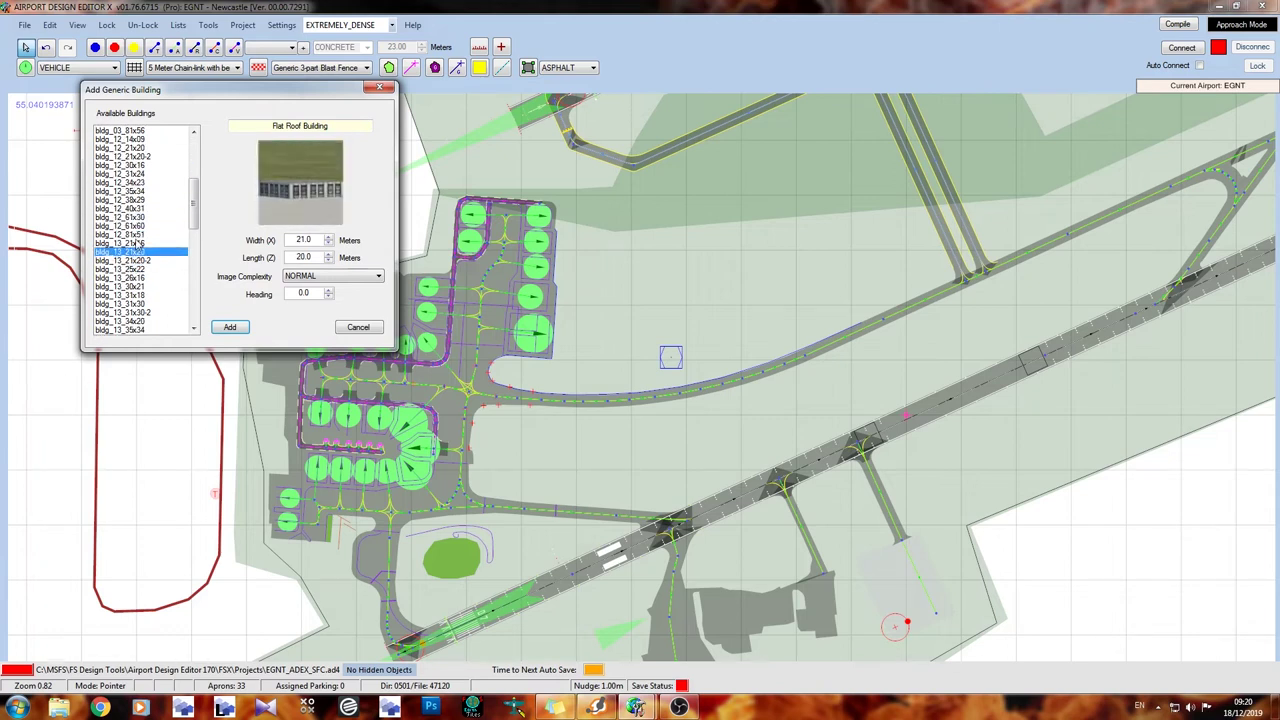
left_click(135, 226)
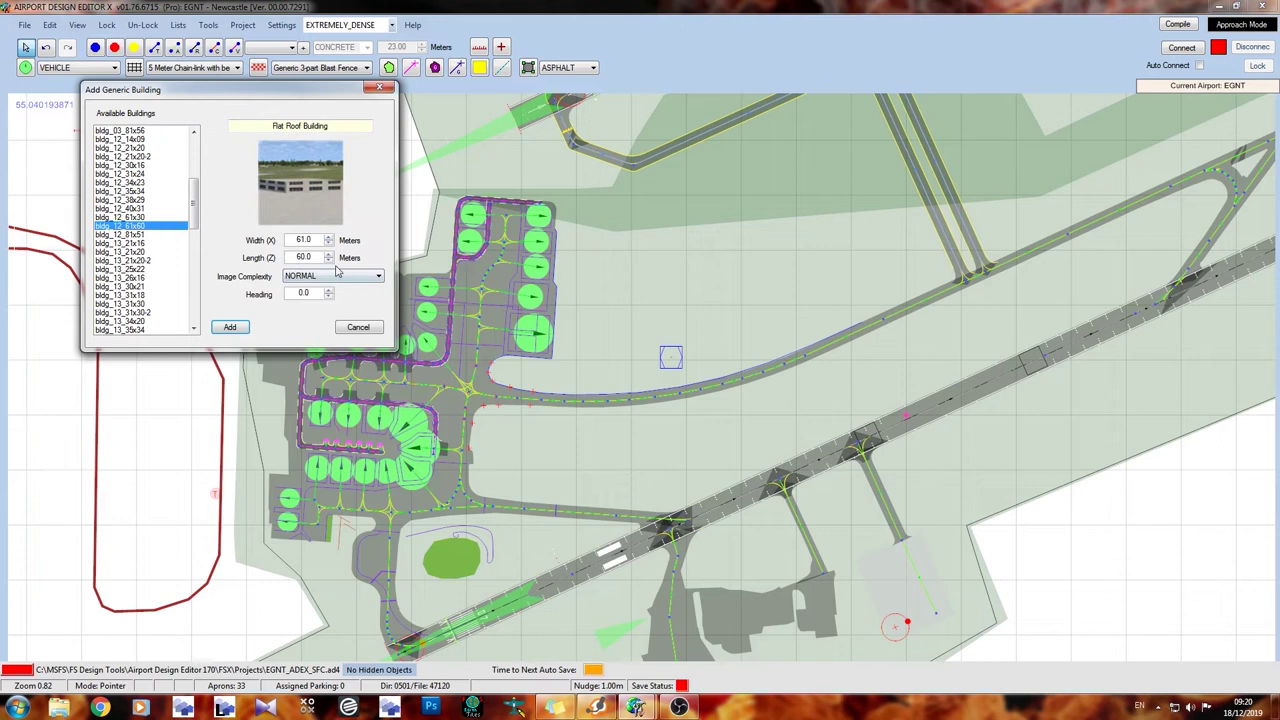
Set the building width to 100 and place it beside the runway end.
double_click(304, 240)
type("100")
left_click(231, 331)
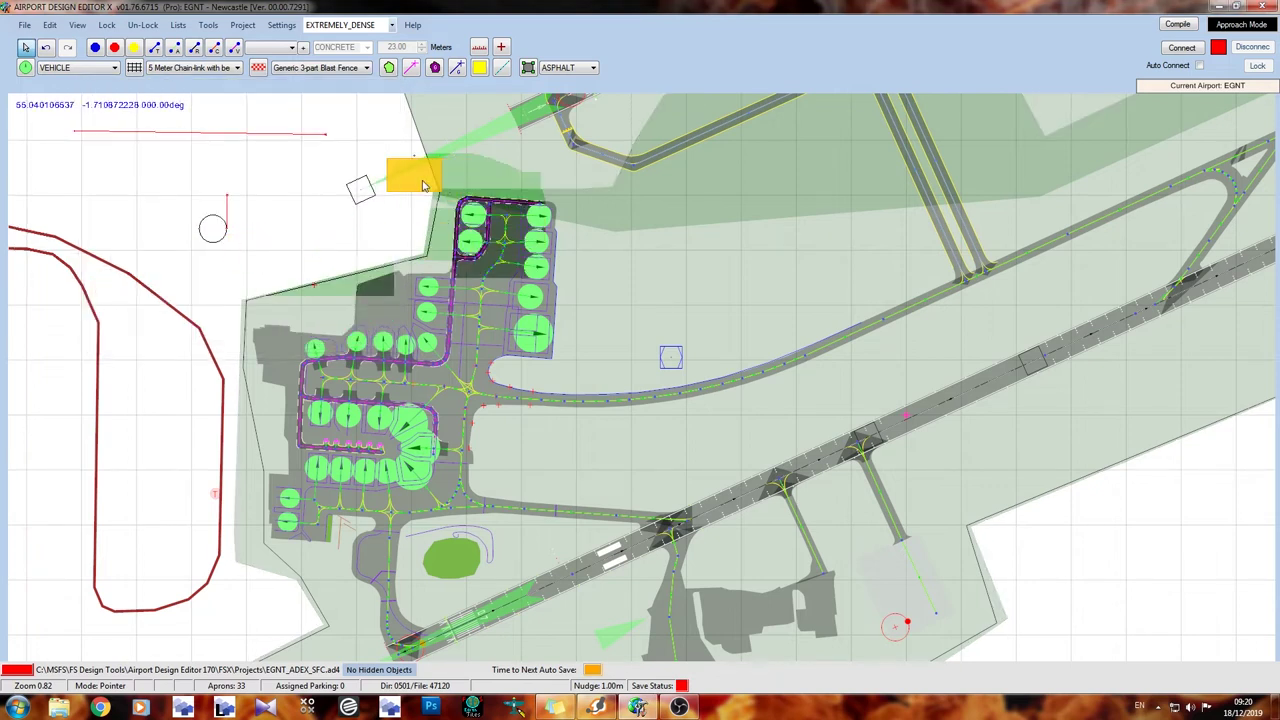
left_click(406, 121)
Copy the new building and paste copies beside the runway end.
middle_click_drag(450, 178, 437, 268)
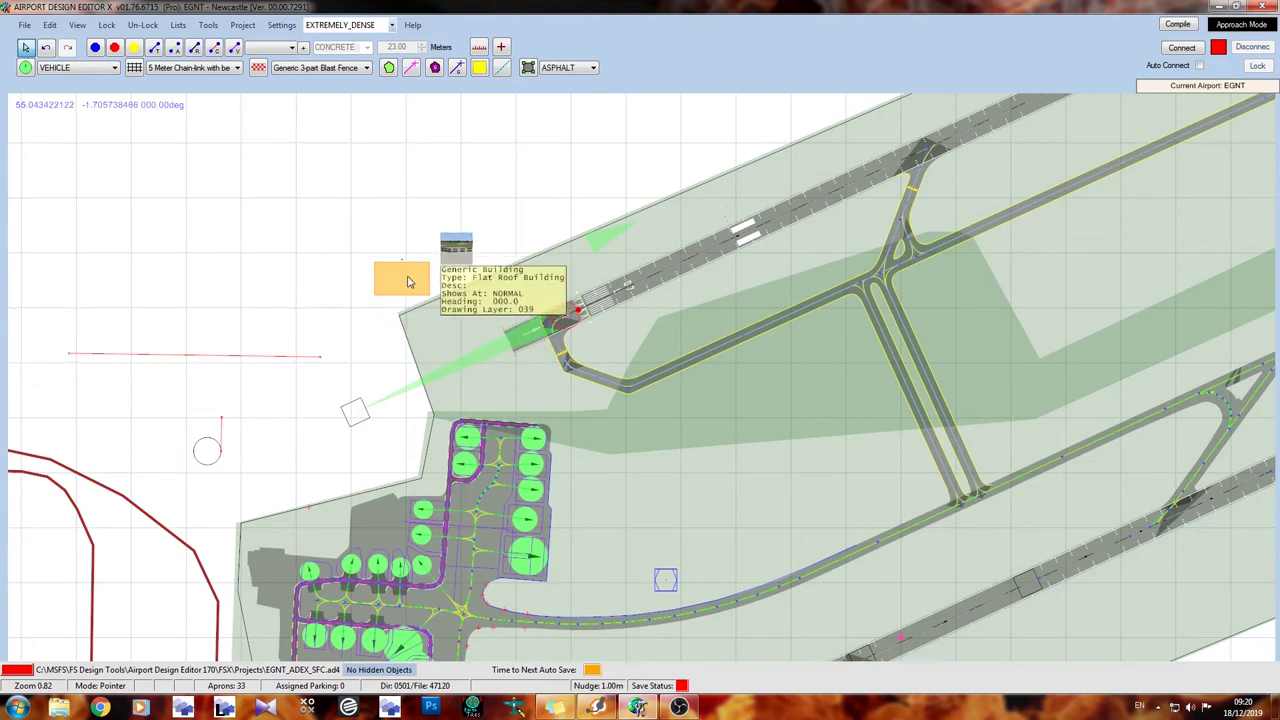
right_click(407, 275)
left_click(460, 303)
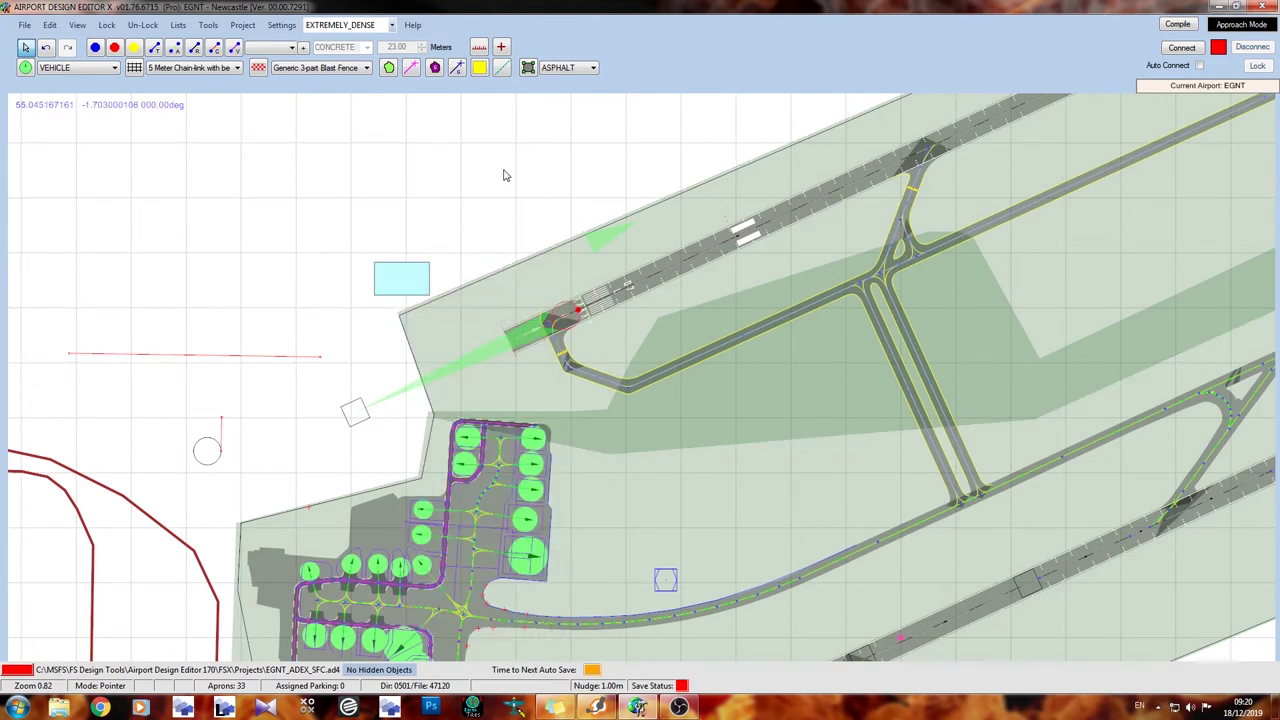
right_click(505, 170)
left_click(566, 187)
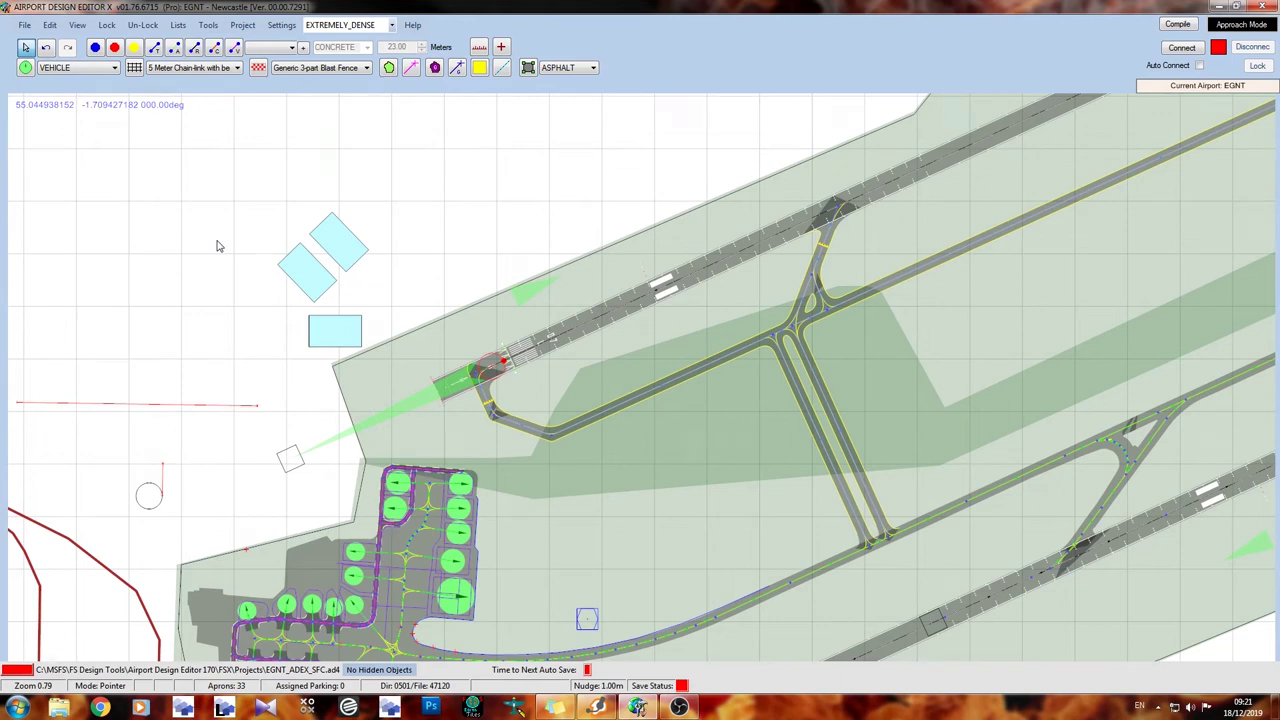
left_click(208, 25)
mouse_move(178, 25)
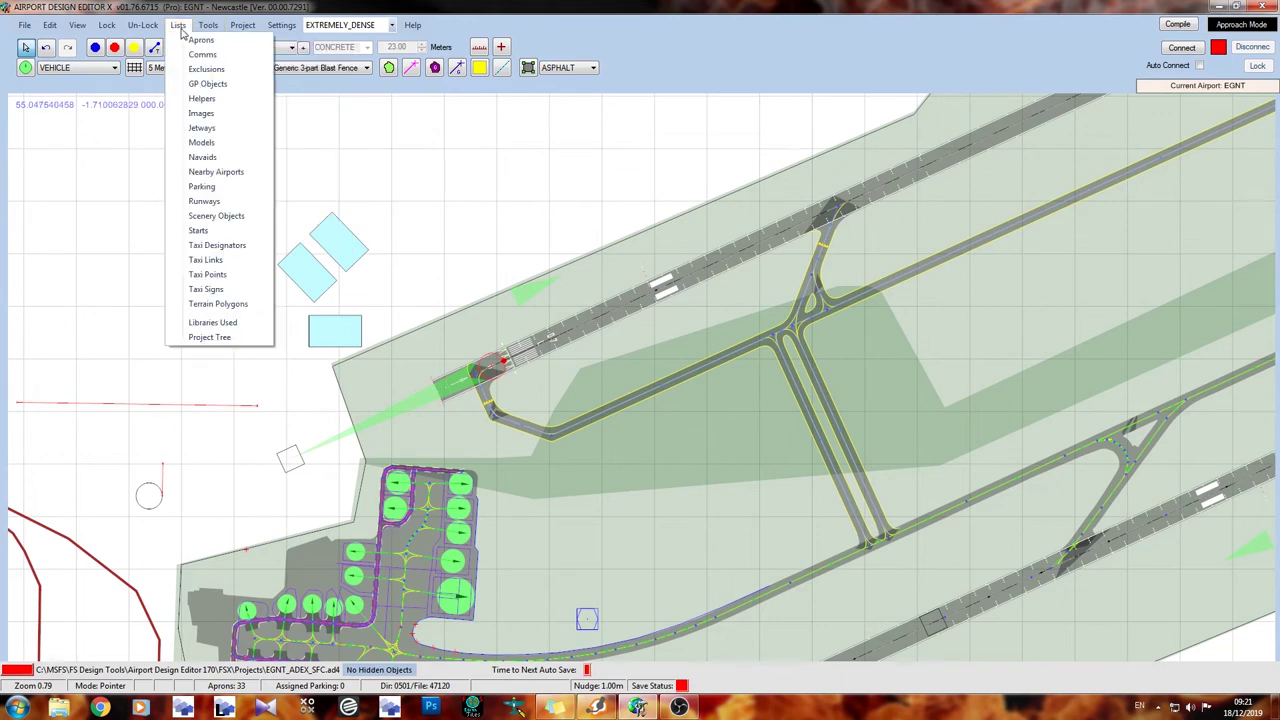
left_click(222, 218)
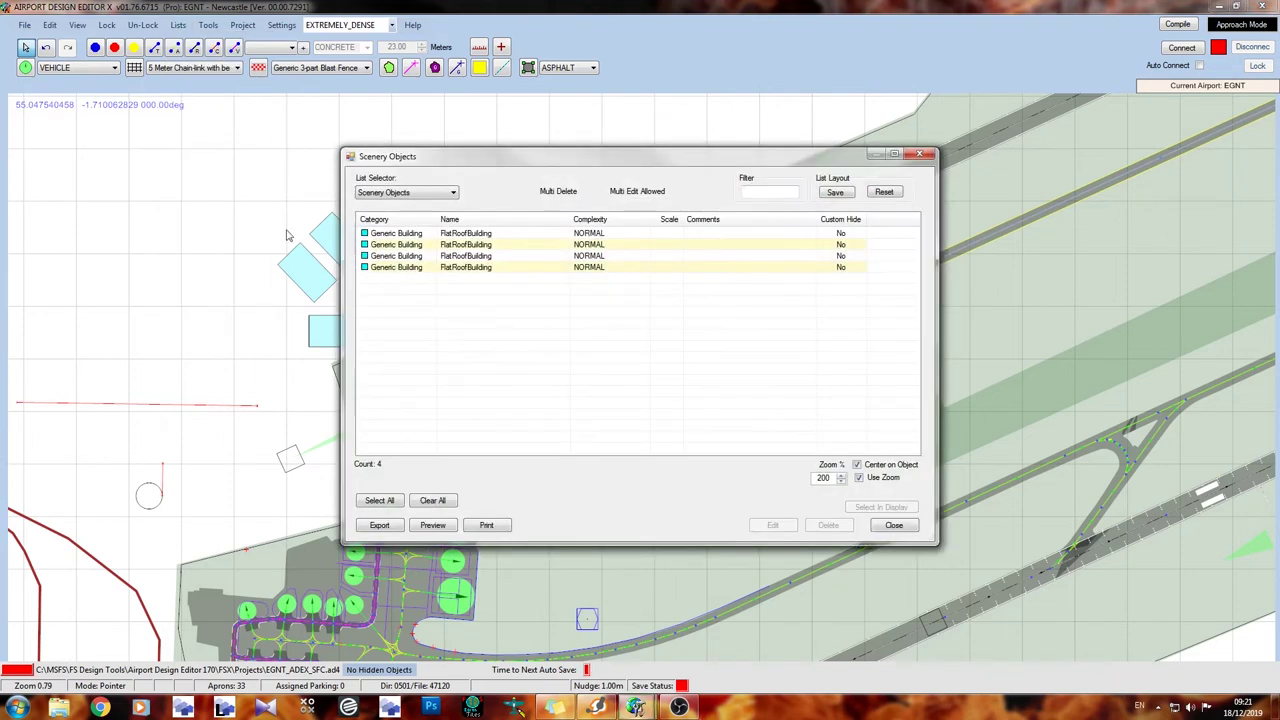
left_click(893, 530)
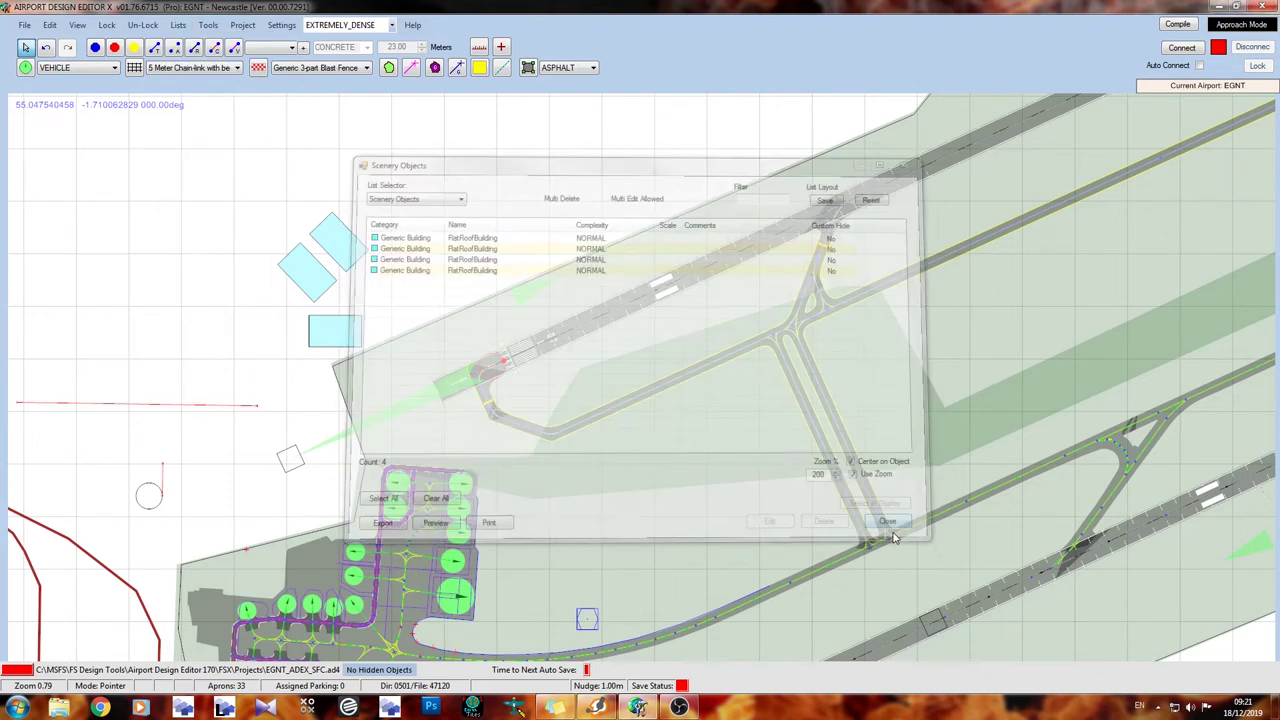
scroll(680, 551, "down", 3)
scroll(428, 236, "up", 3)
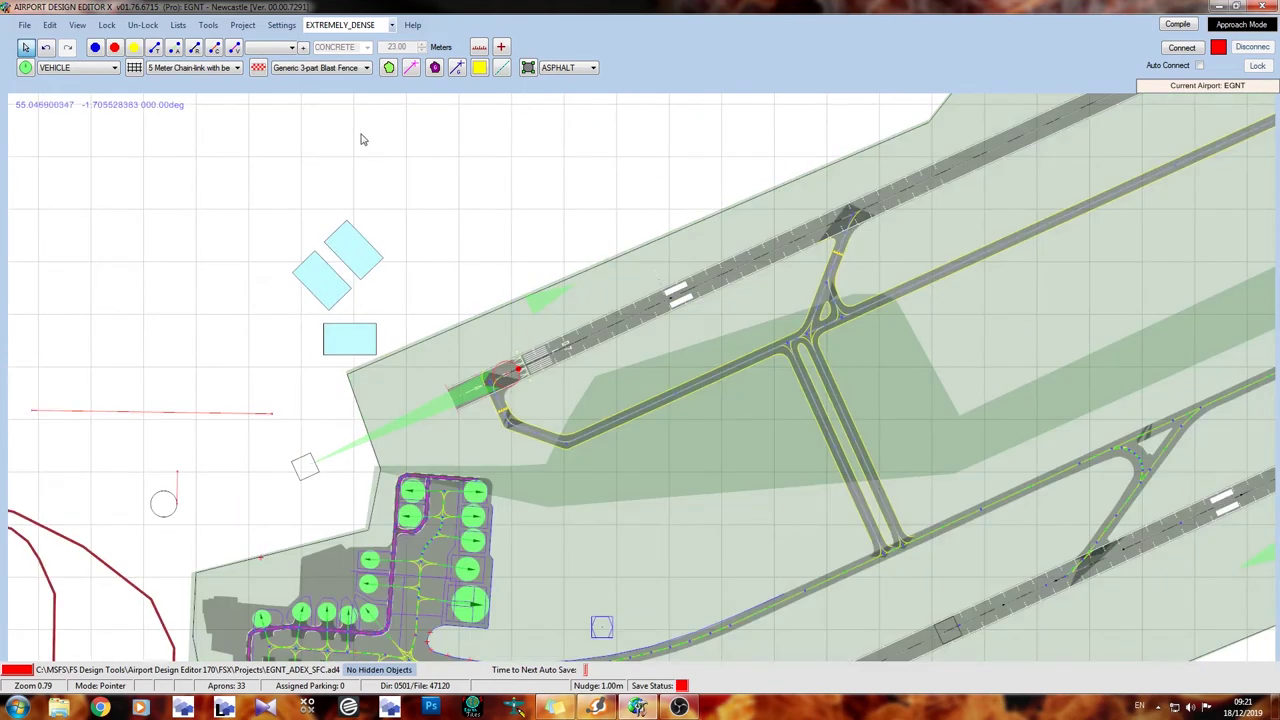
Bring up Compile Options with Ctrl+C and expand More Options.
key("ctrl+c")
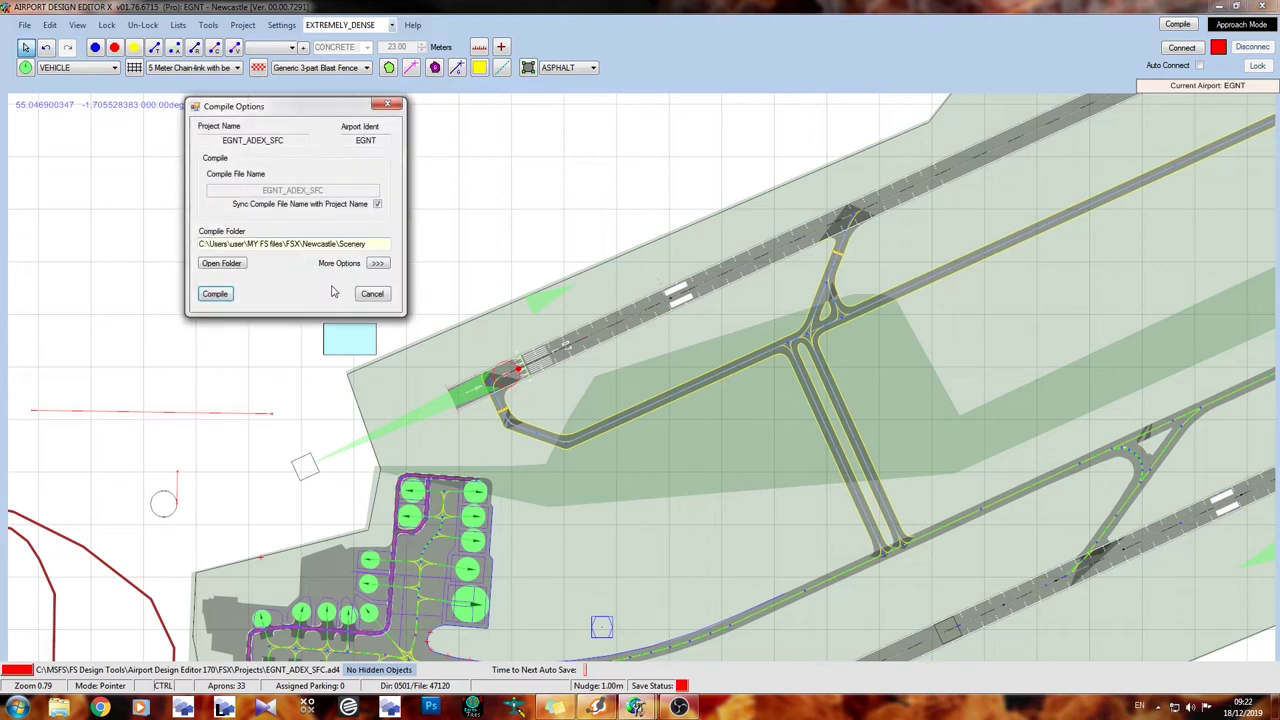
left_click(378, 264)
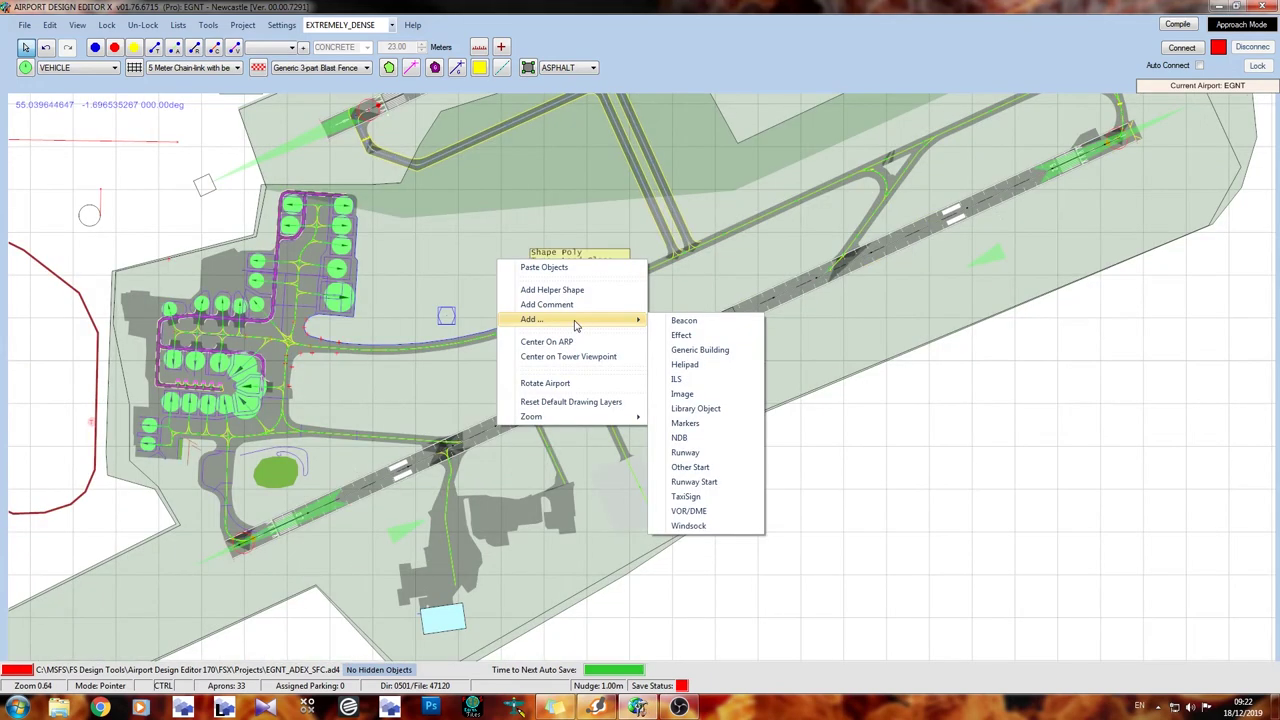
Start a new background image and browse to the Flagship Screenshots folder.
left_click(711, 394)
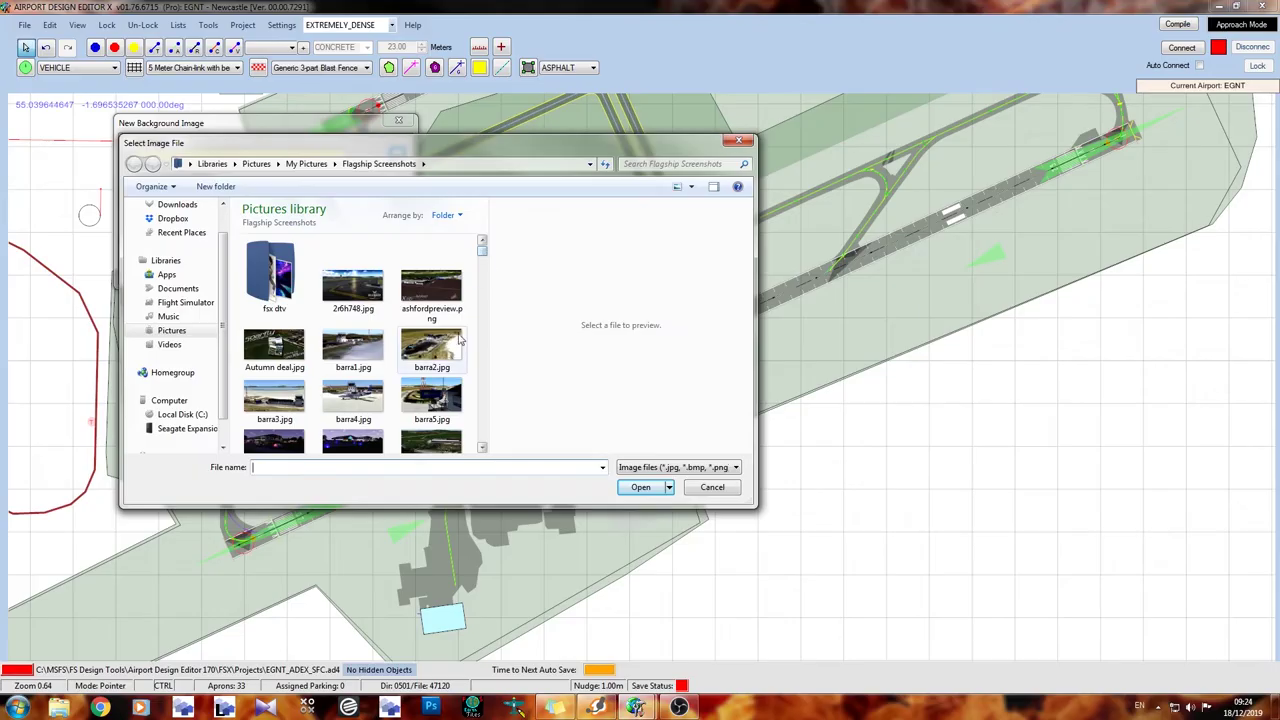
left_click_drag(486, 262, 487, 437)
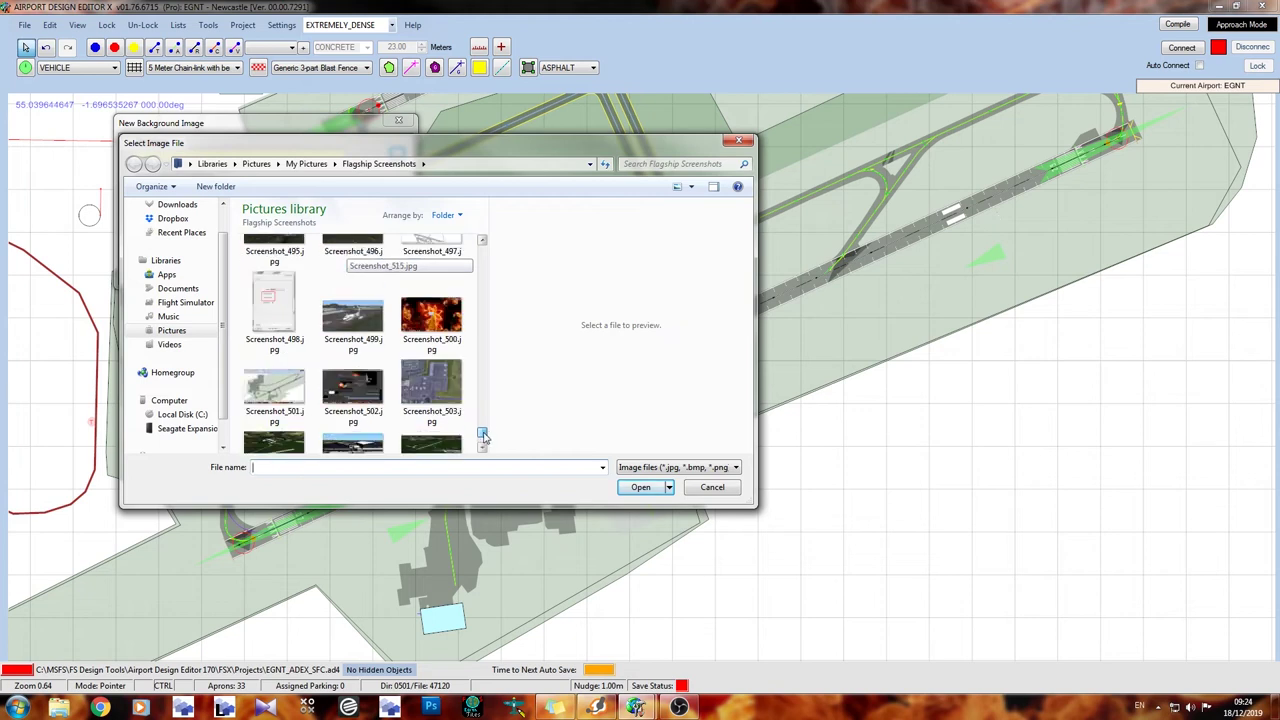
Select Screenshot_503.jpg and save it as the new background image.
left_click(444, 410)
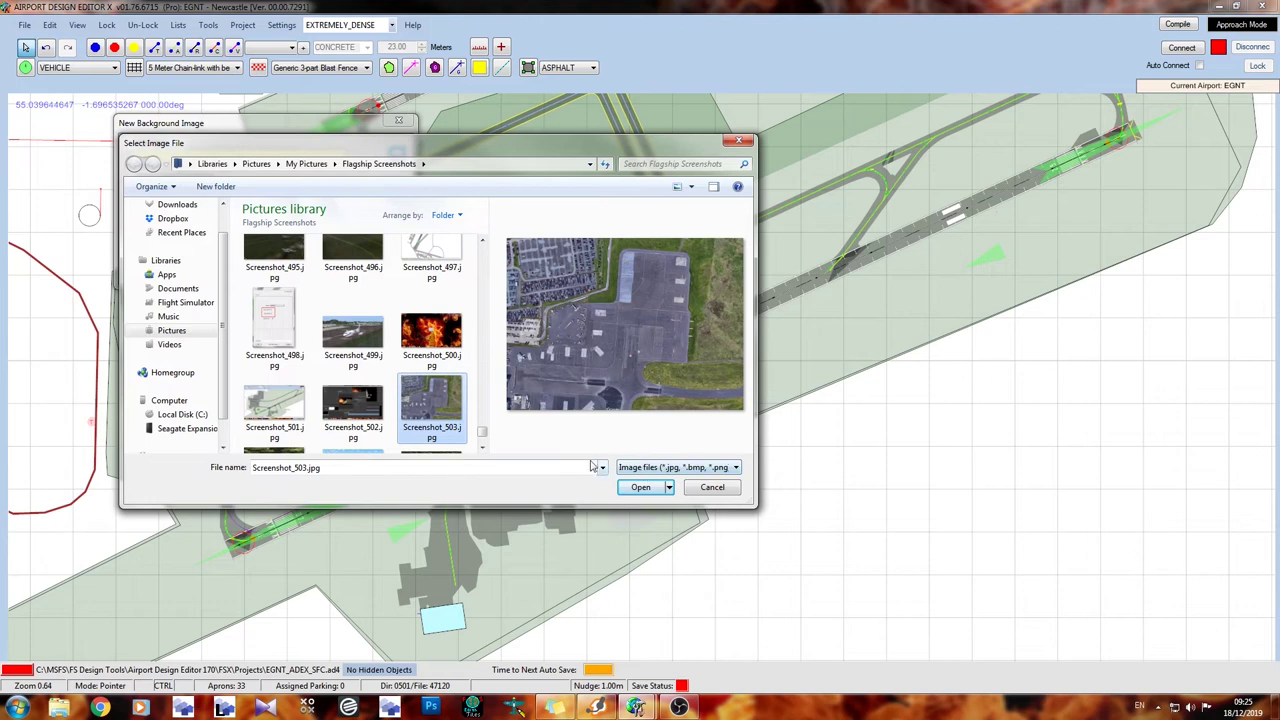
left_click(640, 488)
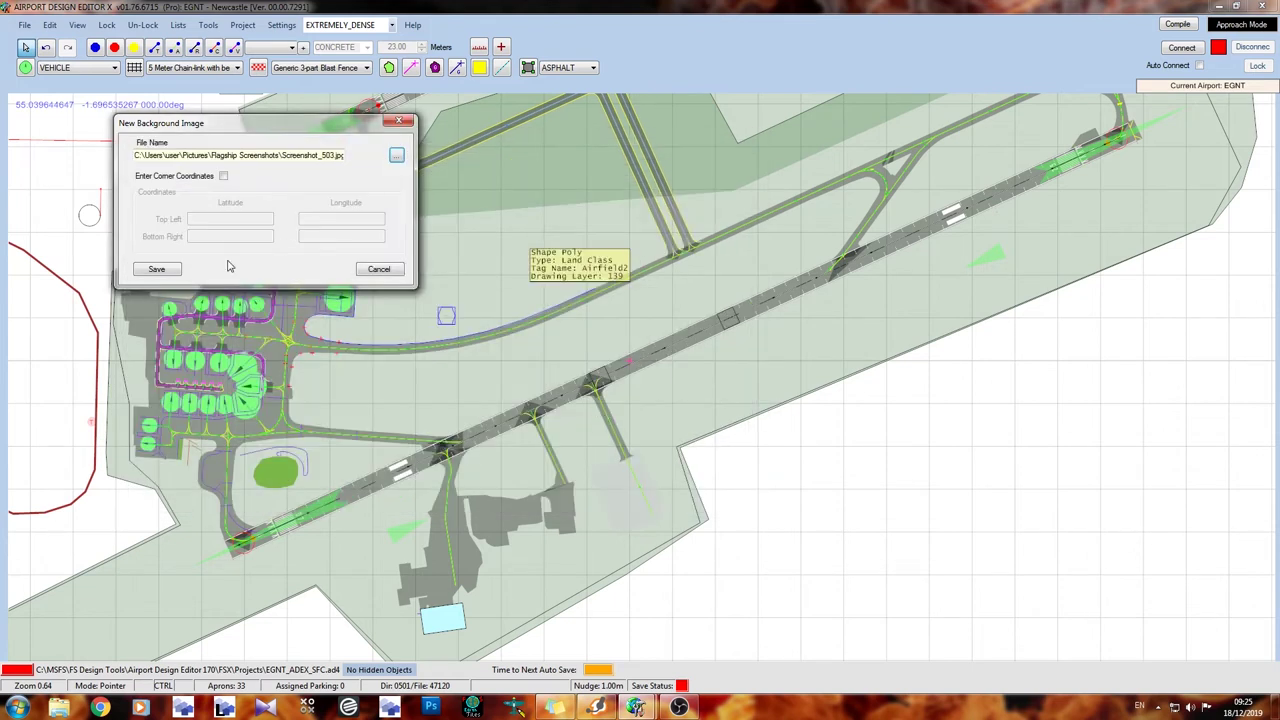
left_click(160, 270)
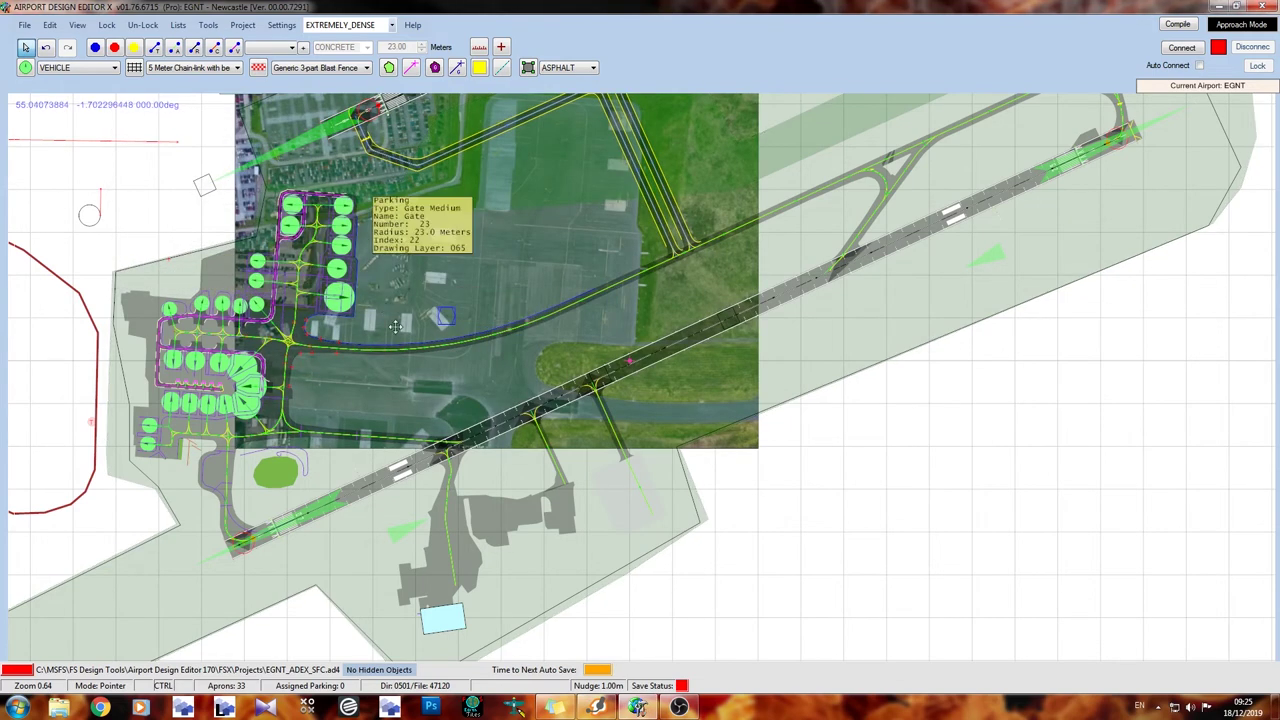
Drag the aerial photo over the apron and terminal of the airport layout.
middle_click_drag(342, 205, 397, 325)
left_click(330, 290)
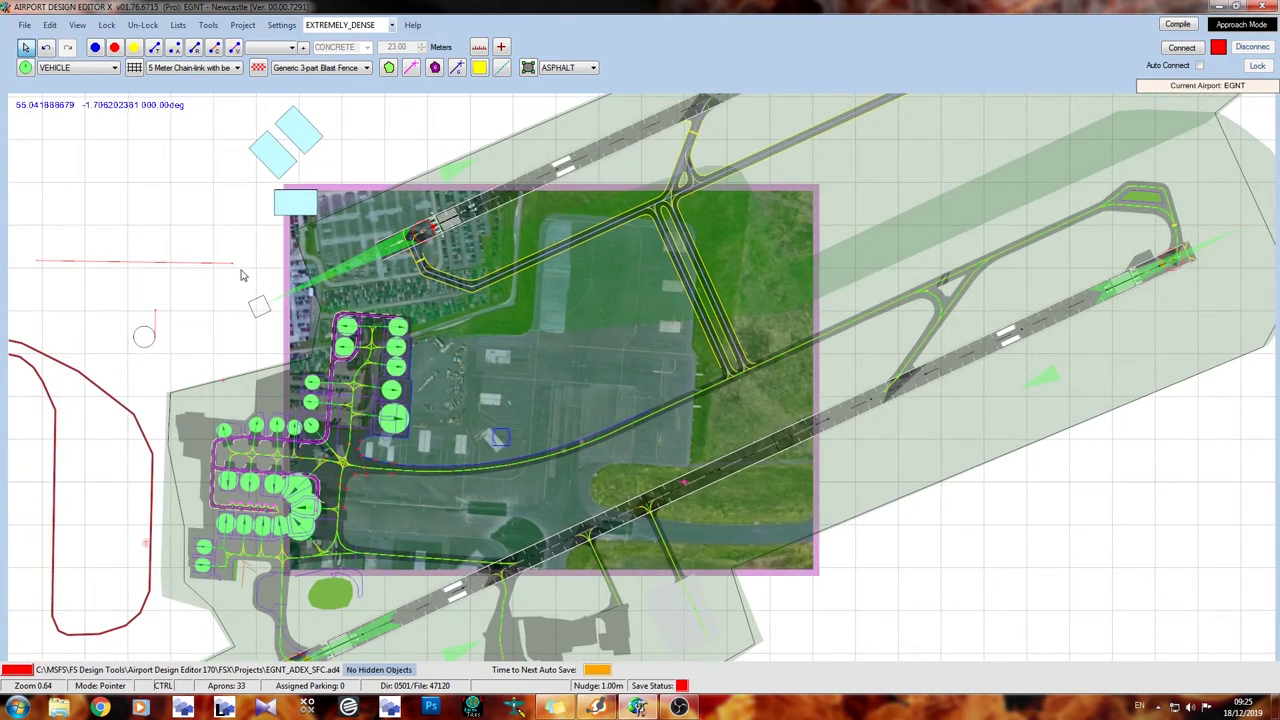
mouse_move(290, 272)
left_mouse_down()
mouse_move(66, 278)
mouse_move(30, 296)
left_mouse_up()
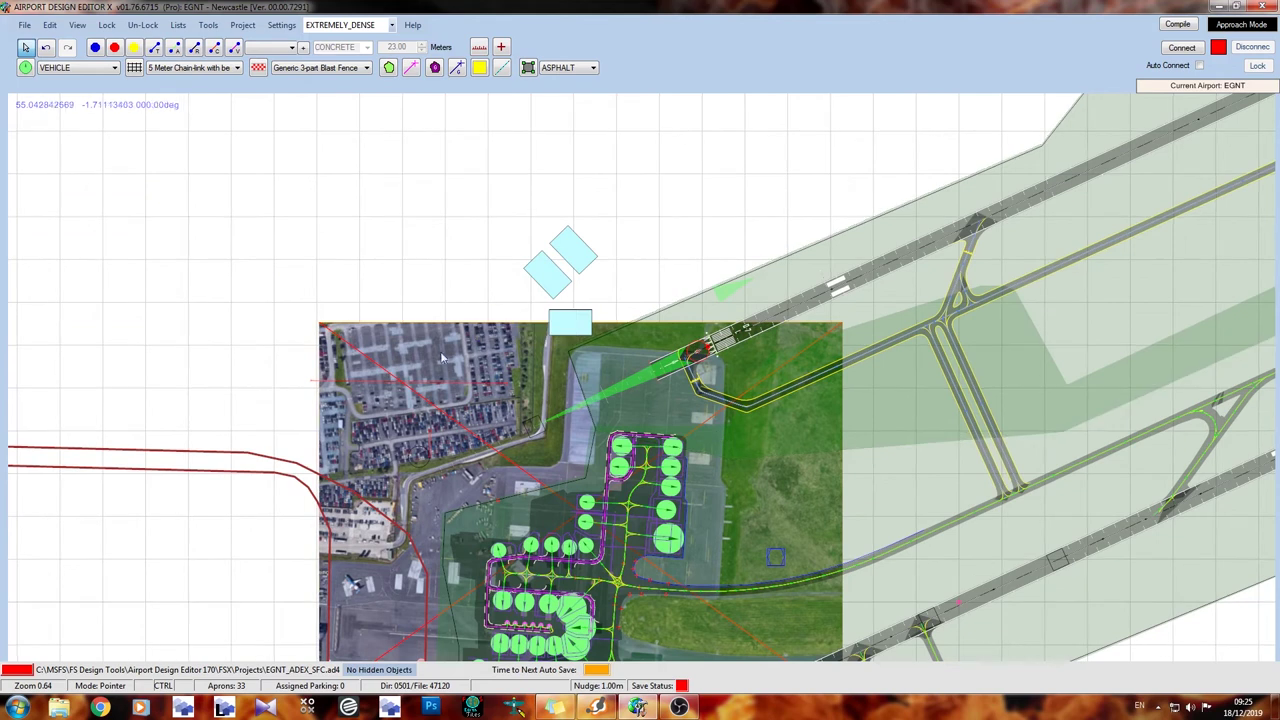
left_click_drag(280, 266, 141, 166)
left_click_drag(316, 366, 371, 280)
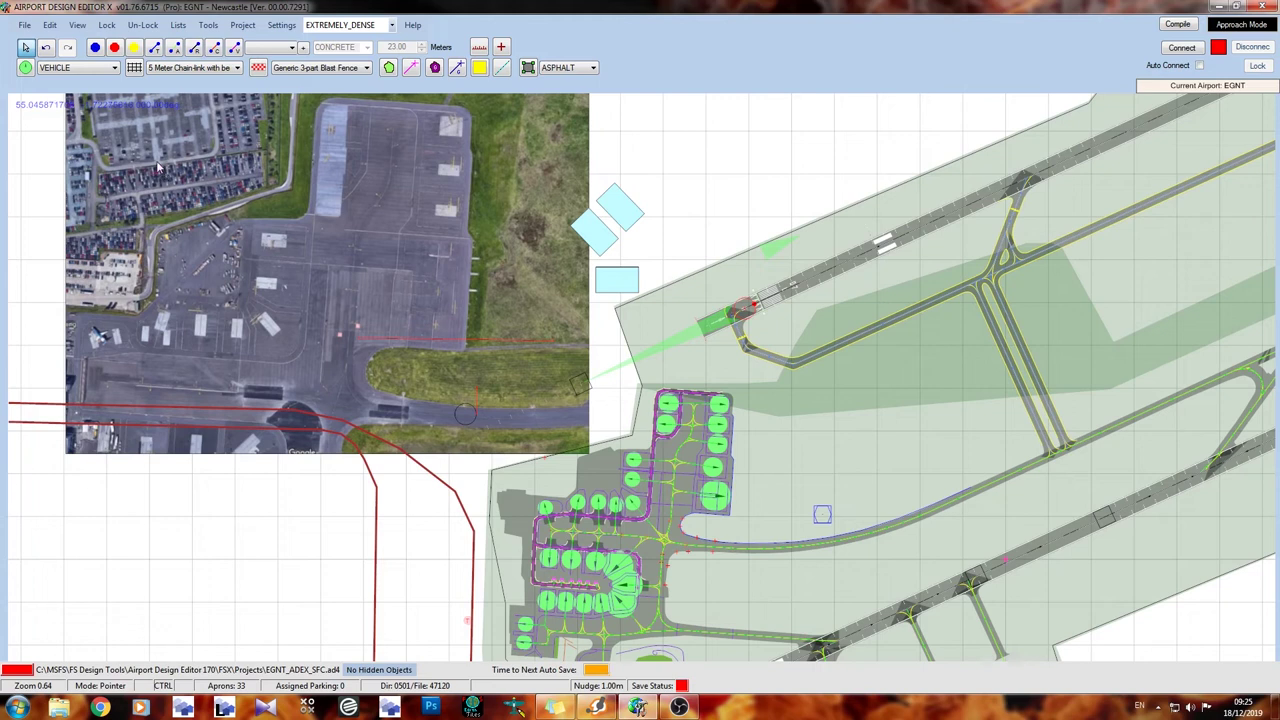
mouse_move(240, 167)
left_mouse_down()
mouse_move(541, 373)
mouse_move(521, 445)
mouse_move(520, 420)
mouse_move(548, 465)
left_mouse_up()
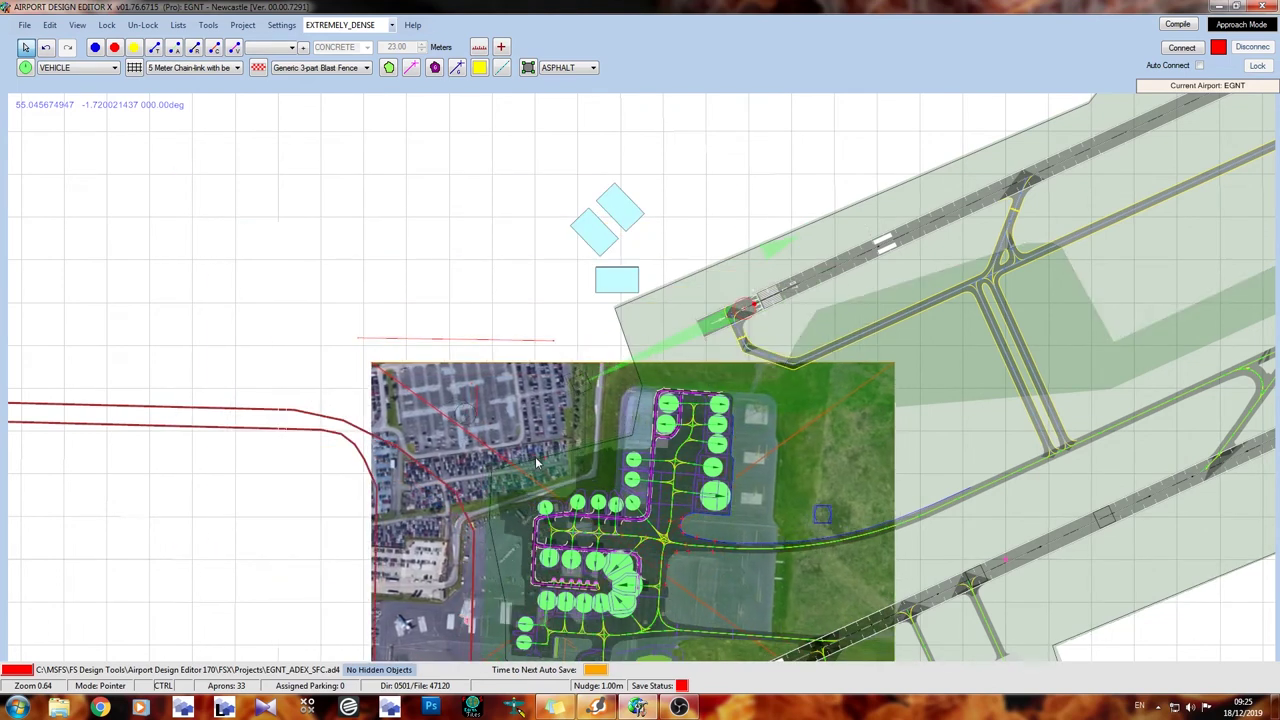
Select the aerial photo and open its 1222 × 886 m Properties.
right_click_drag(320, 366, 170, 166)
left_click(264, 198)
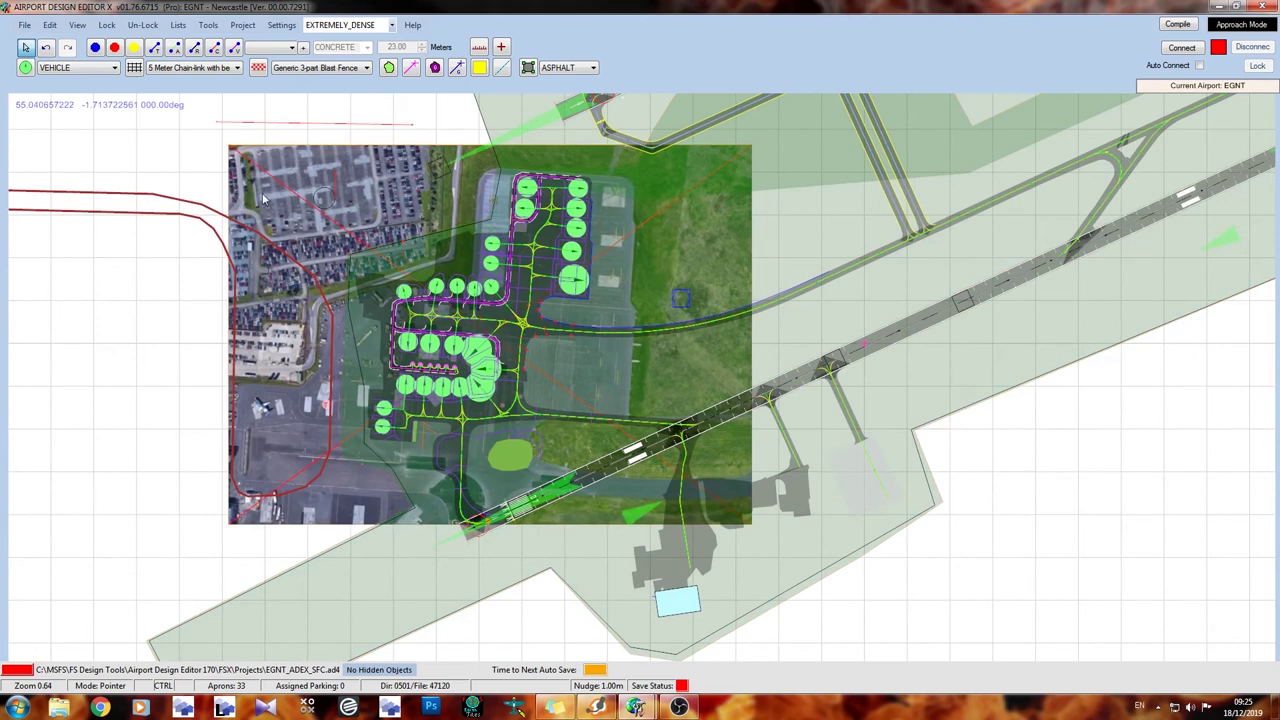
double_click(264, 198)
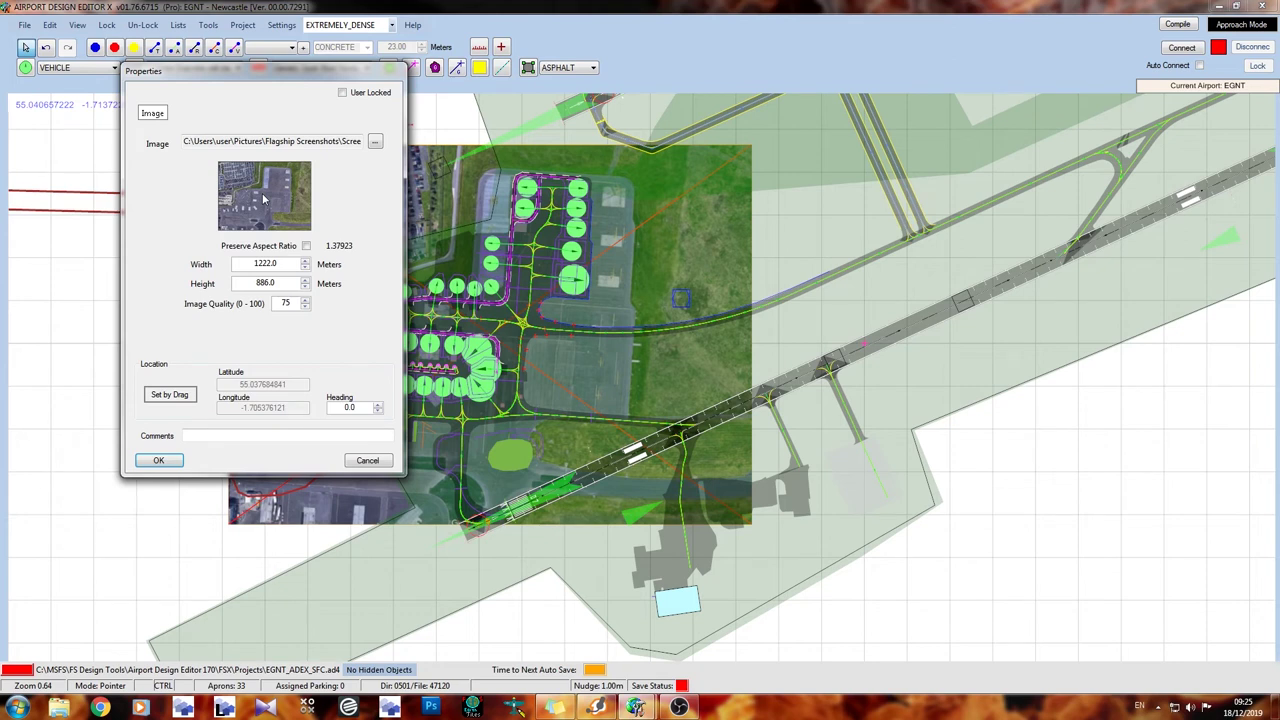
Toggle proportional resizing in the photo's Properties, then cancel without applying changes.
left_click(306, 245)
key("Tab")
key("Tab")
key("Tab")
left_click(366, 460)
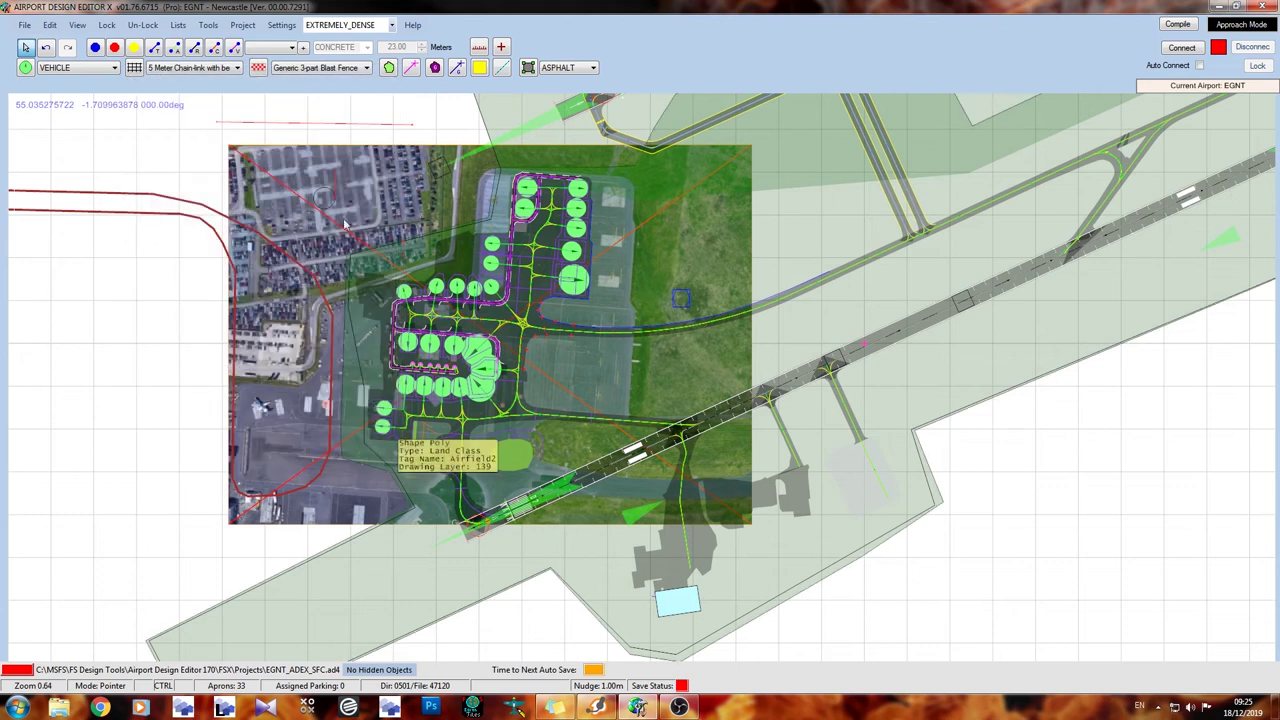
Scale the aerial photo down to about 0.74 using Position Image.
left_click(255, 180)
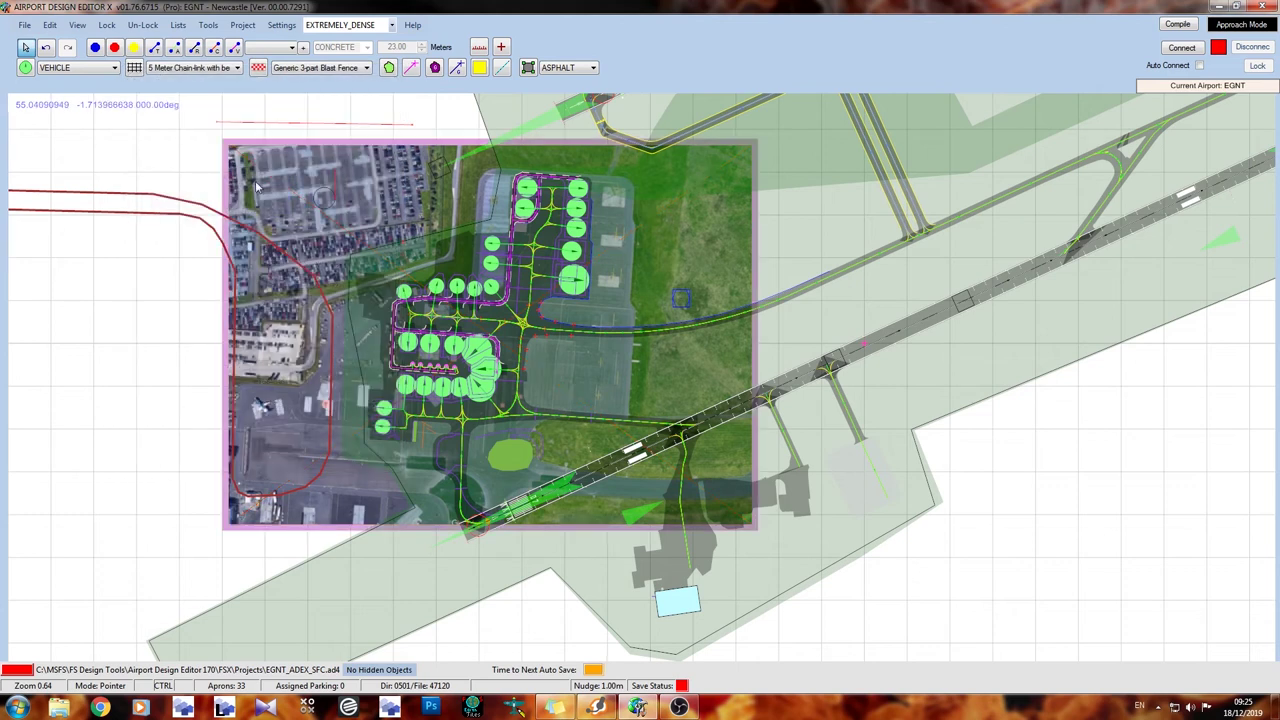
right_click(255, 180)
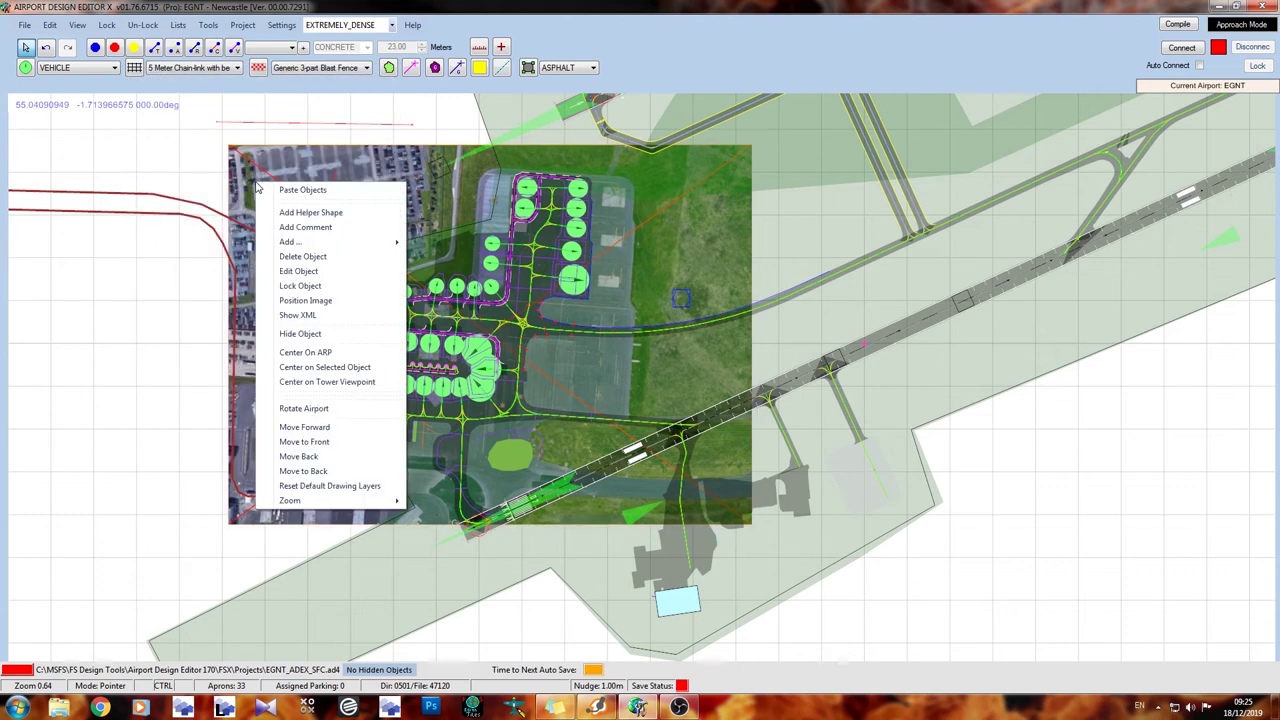
left_click(328, 303)
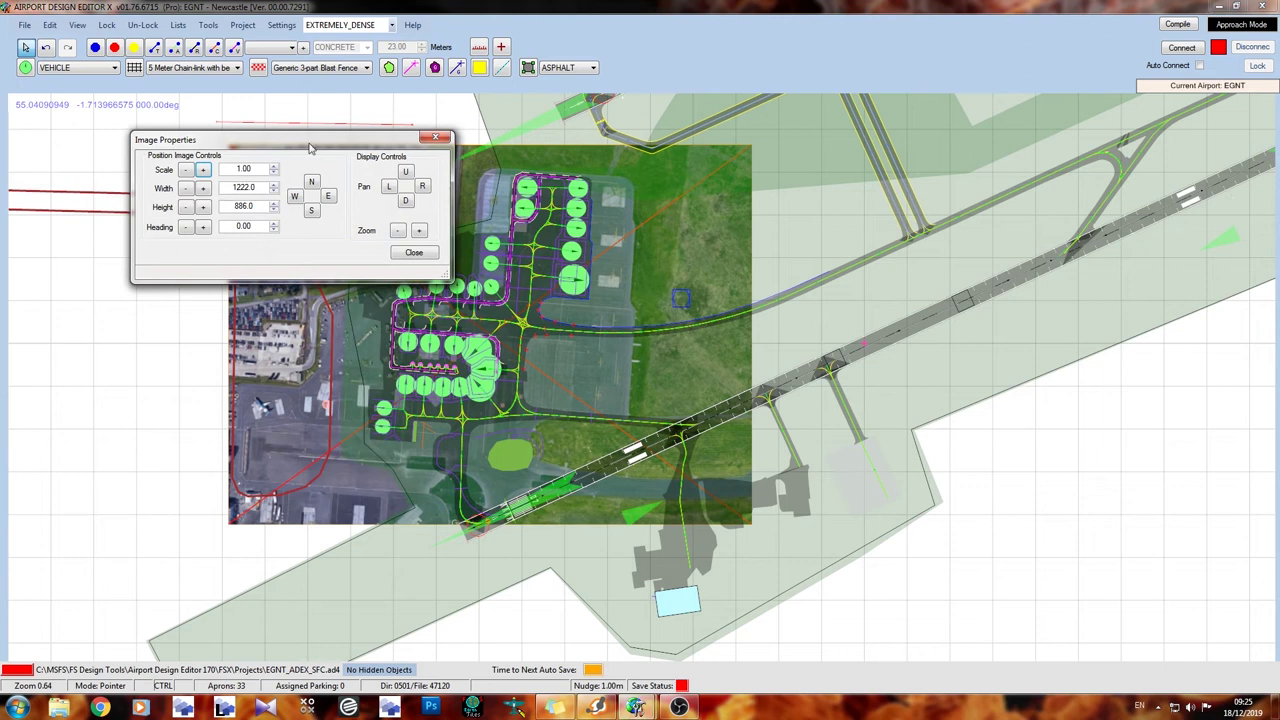
left_click_drag(310, 139, 310, 320)
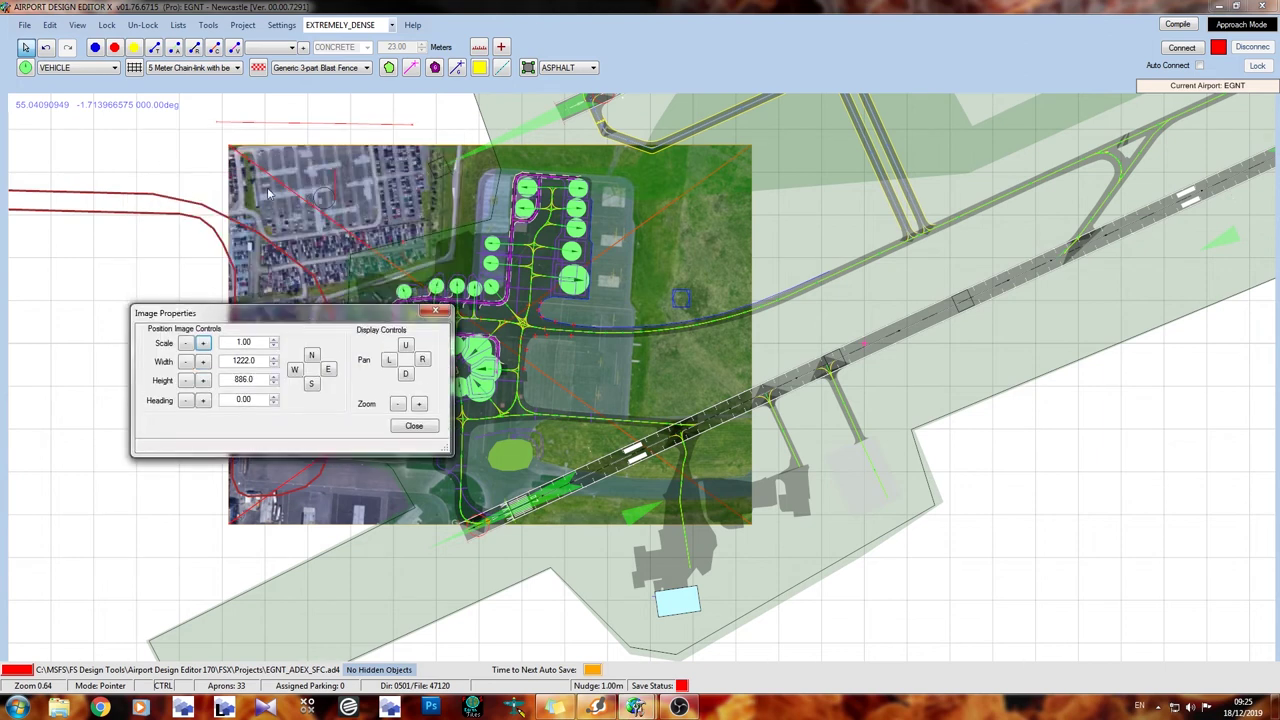
left_click(187, 345)
left_click(187, 345)
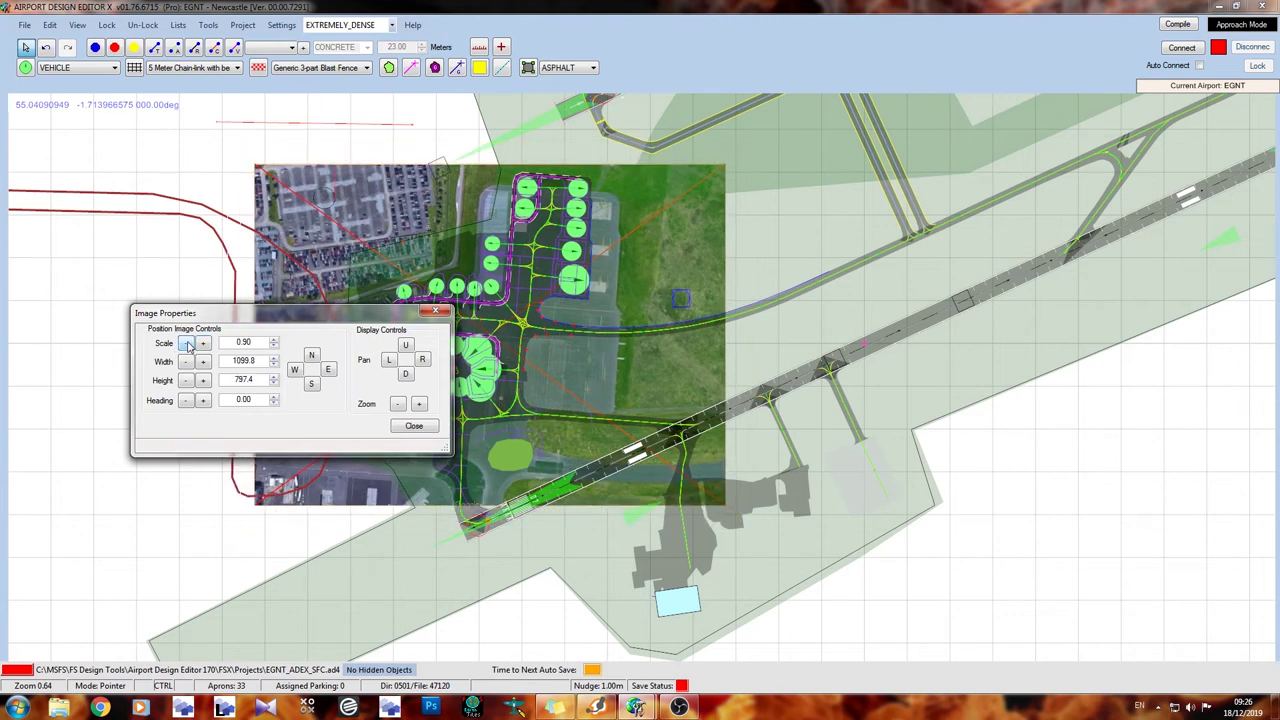
left_click(187, 345)
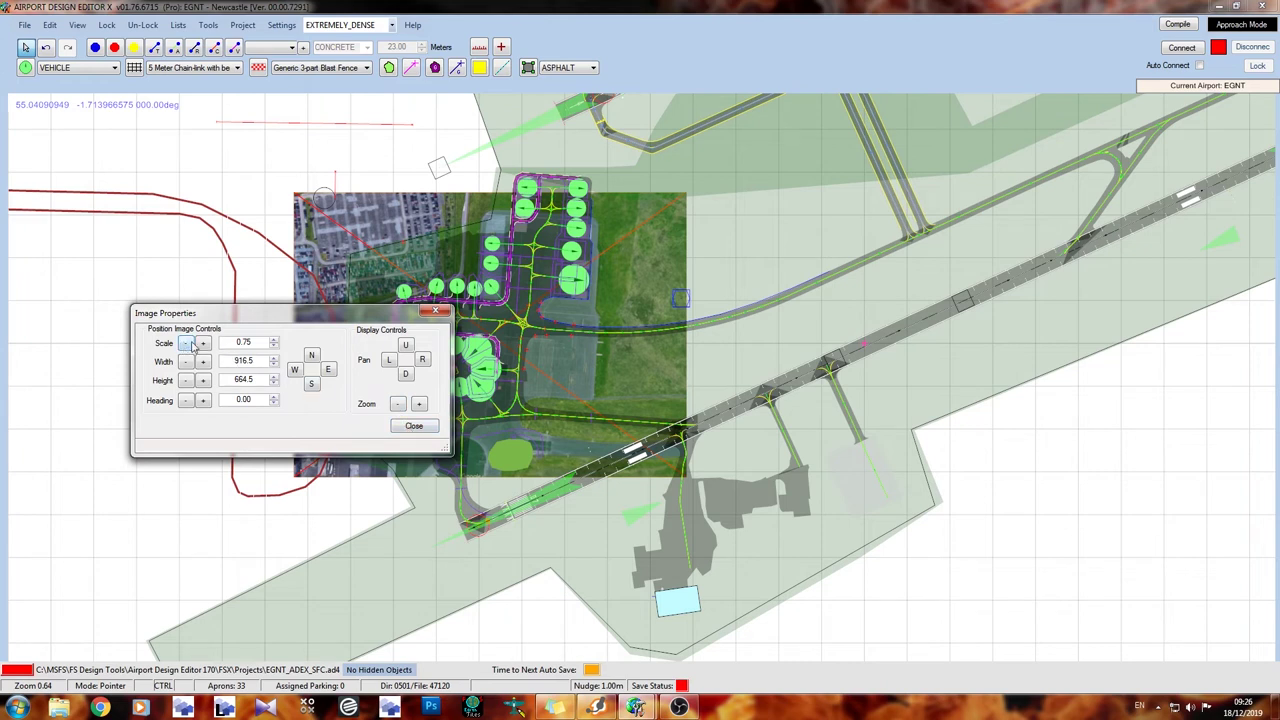
left_click(275, 348)
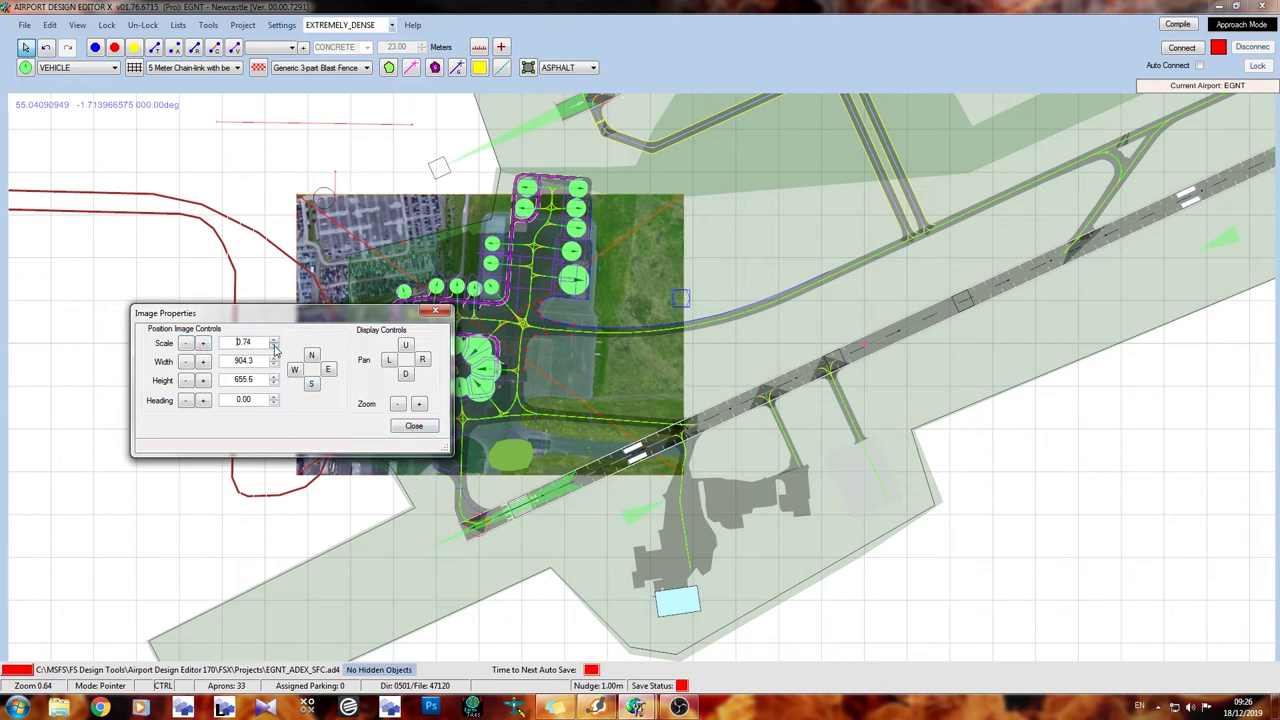
left_click(274, 341)
left_click(414, 426)
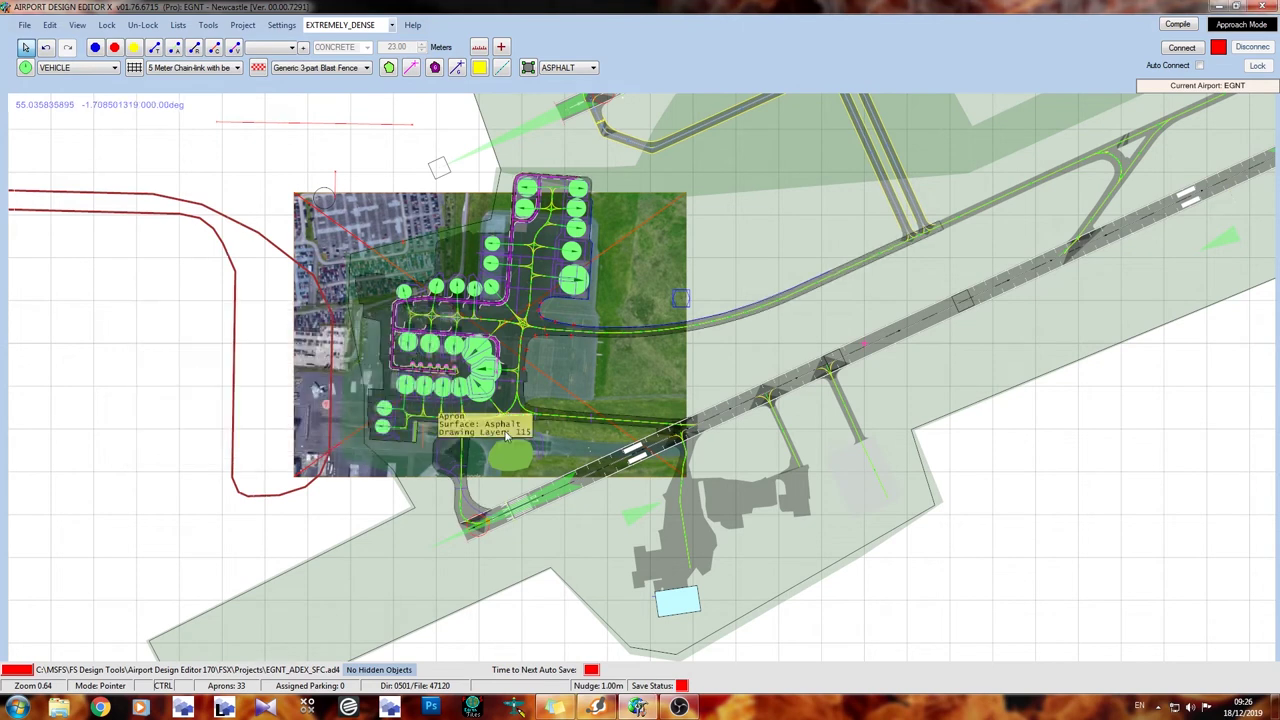
scroll(537, 385, "up", 2)
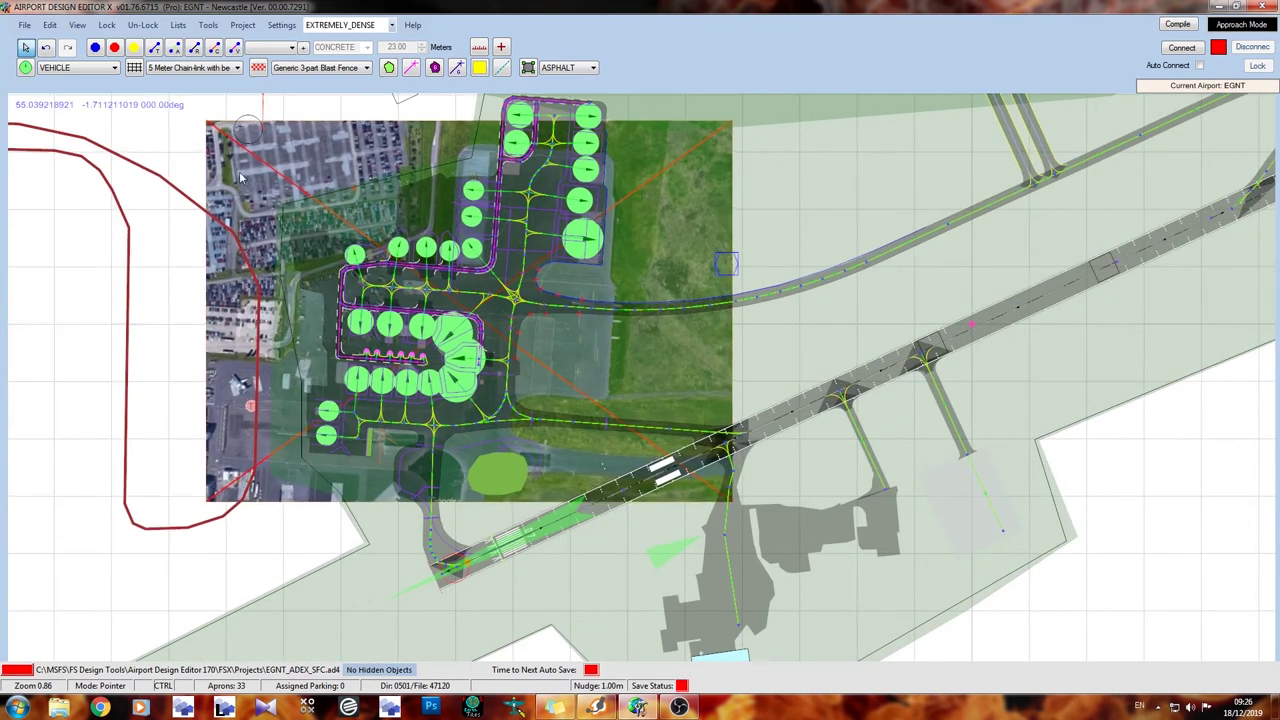
Drag the aerial photo up to line up with the drawn stands.
mouse_move(220, 160)
left_mouse_down()
mouse_move(248, 188)
mouse_move(305, 120)
left_mouse_up()
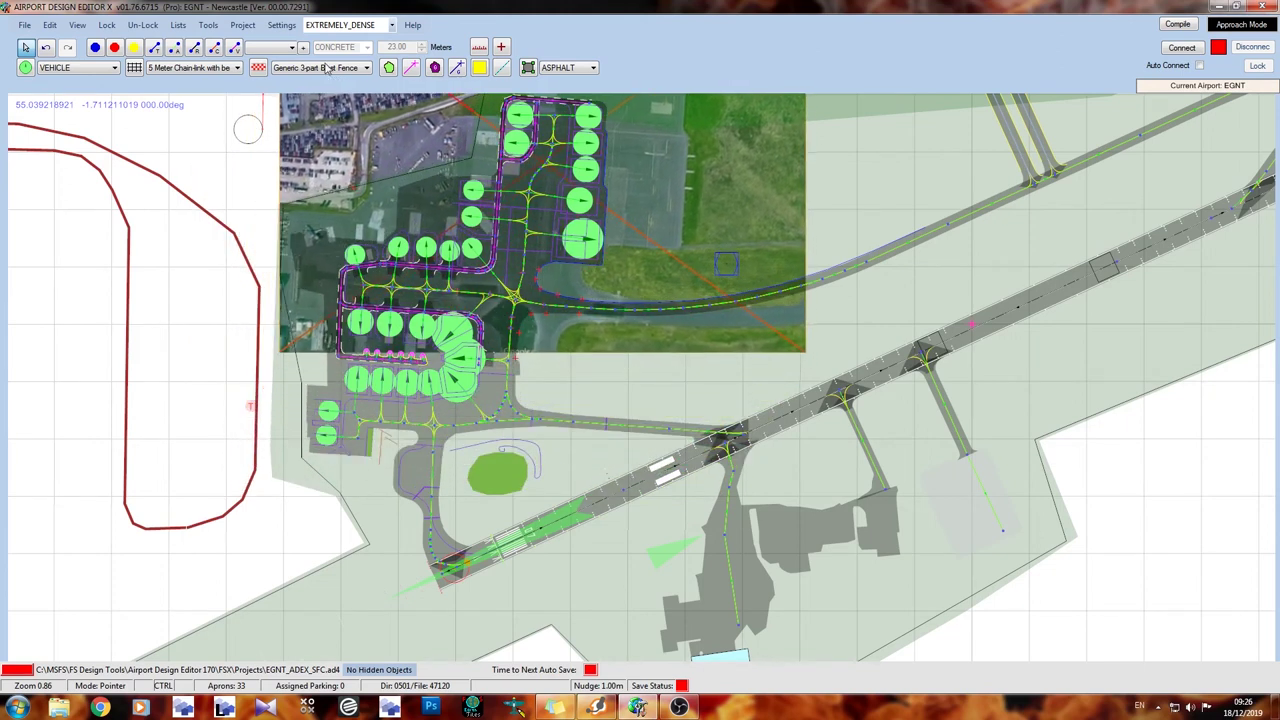
mouse_move(305, 120)
left_mouse_down()
mouse_move(320, 67)
mouse_move(254, 68)
left_mouse_up()
scroll(345, 243, "up", 2)
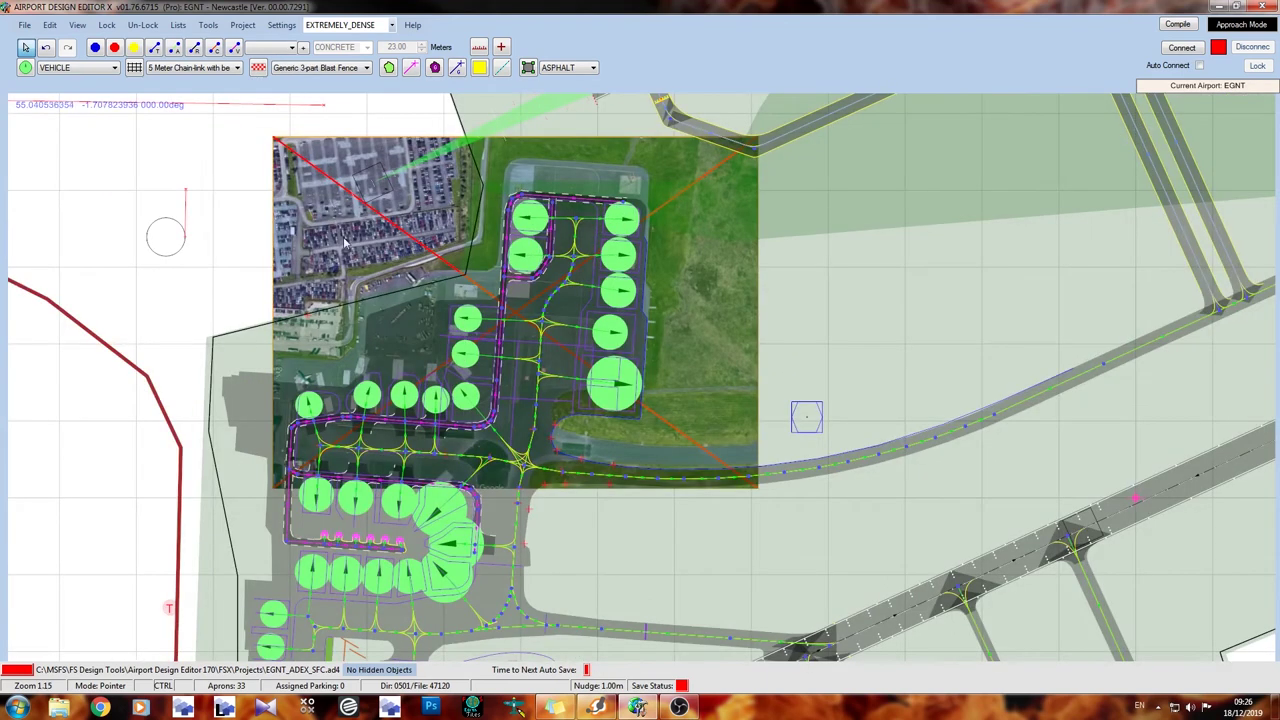
left_click_drag(344, 242, 345, 278)
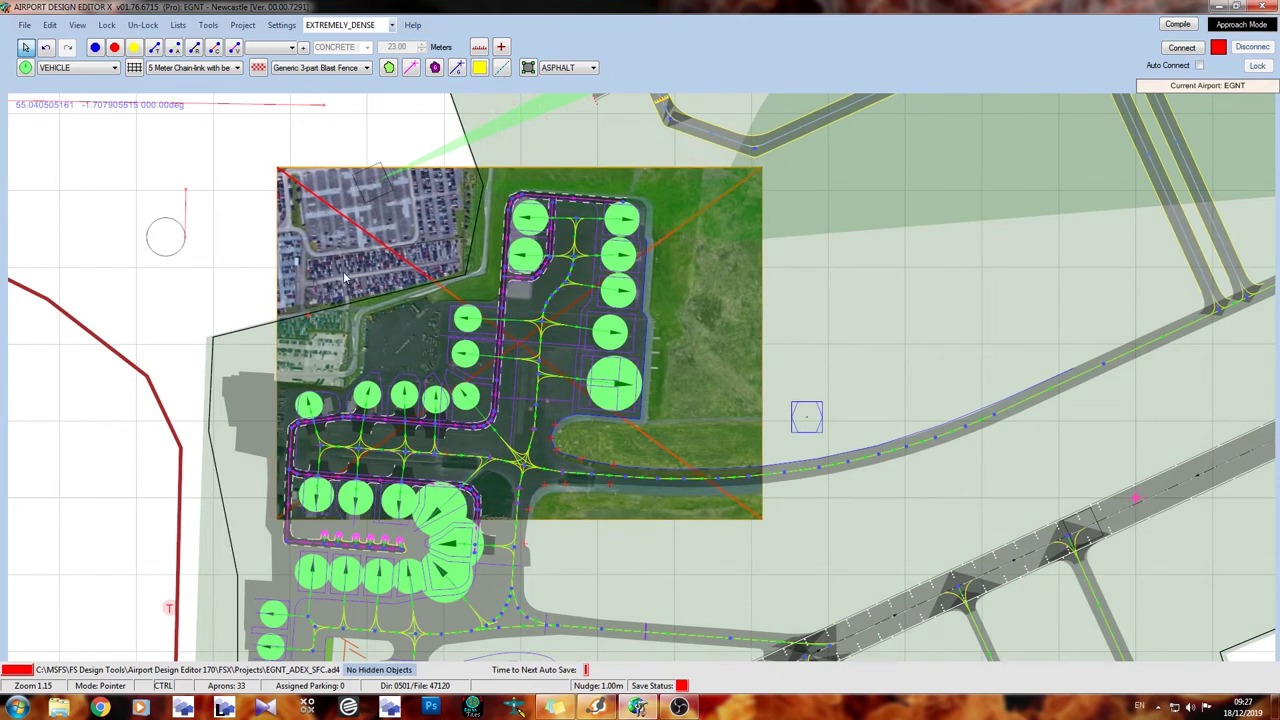
Set the photo's scale to 0.95 in Position Image and nudge it.
right_click(336, 224)
left_click(370, 349)
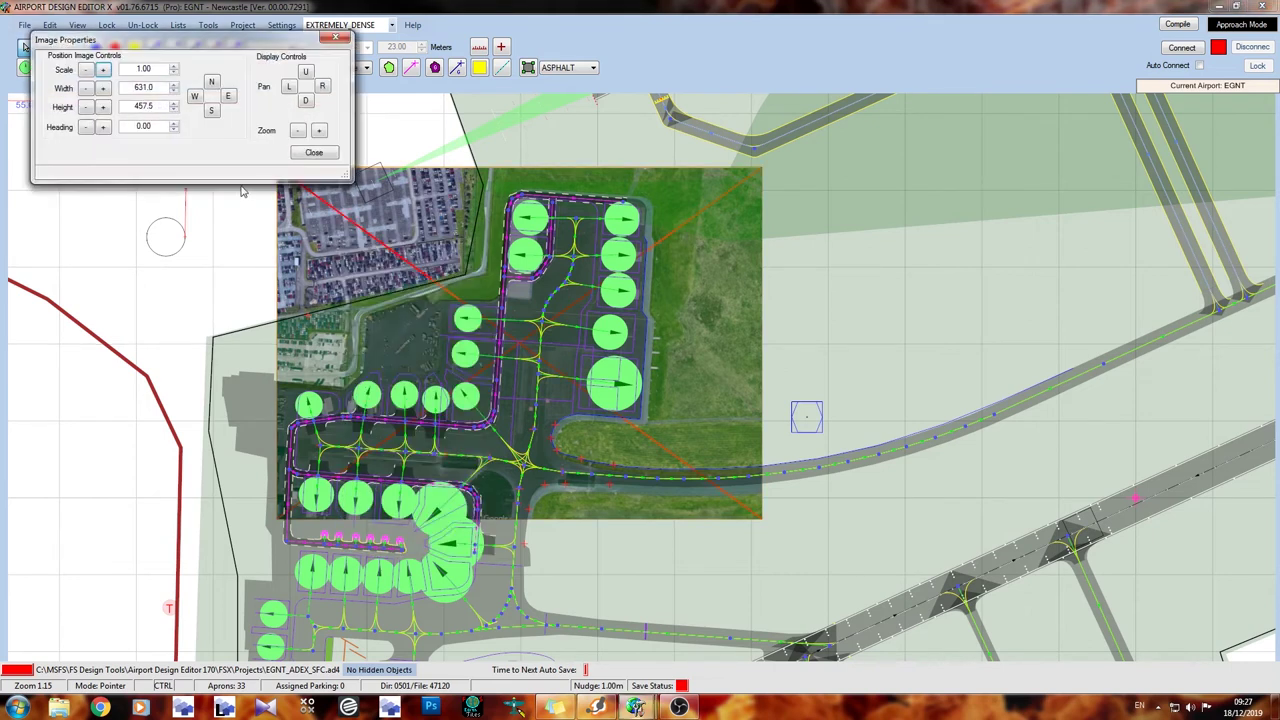
left_click(86, 70)
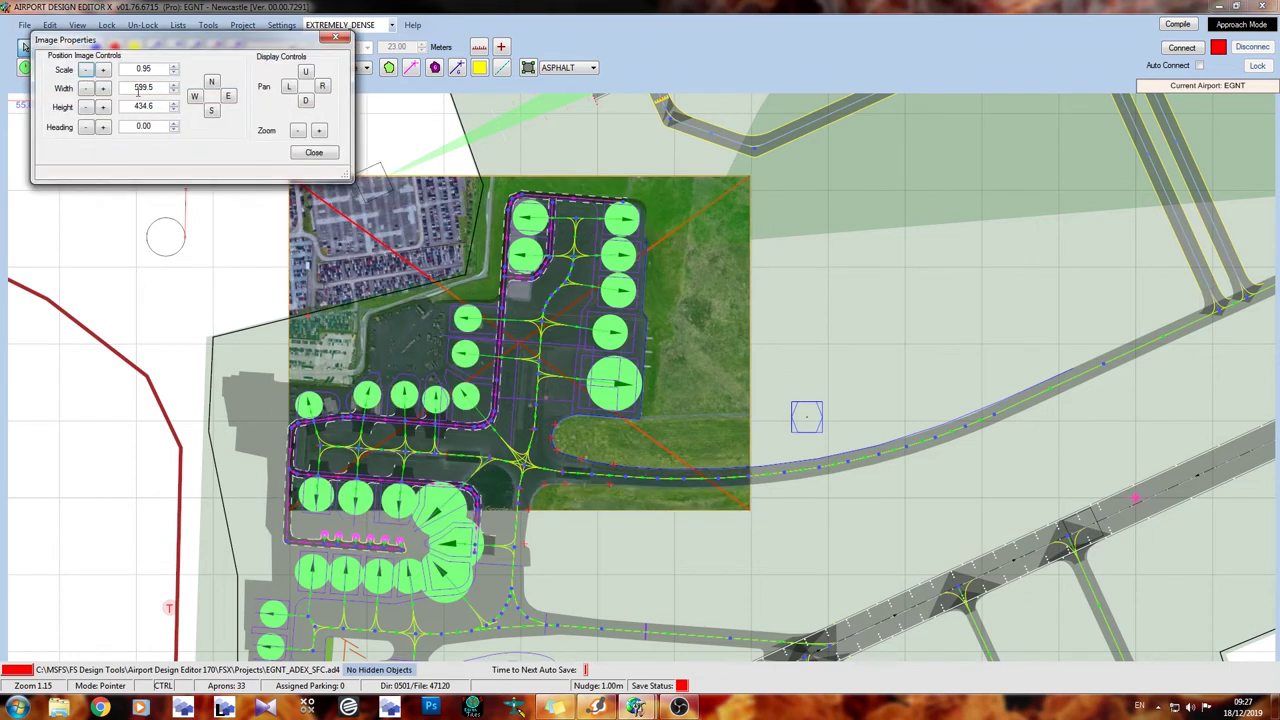
left_click(314, 153)
left_click_drag(342, 259, 343, 259)
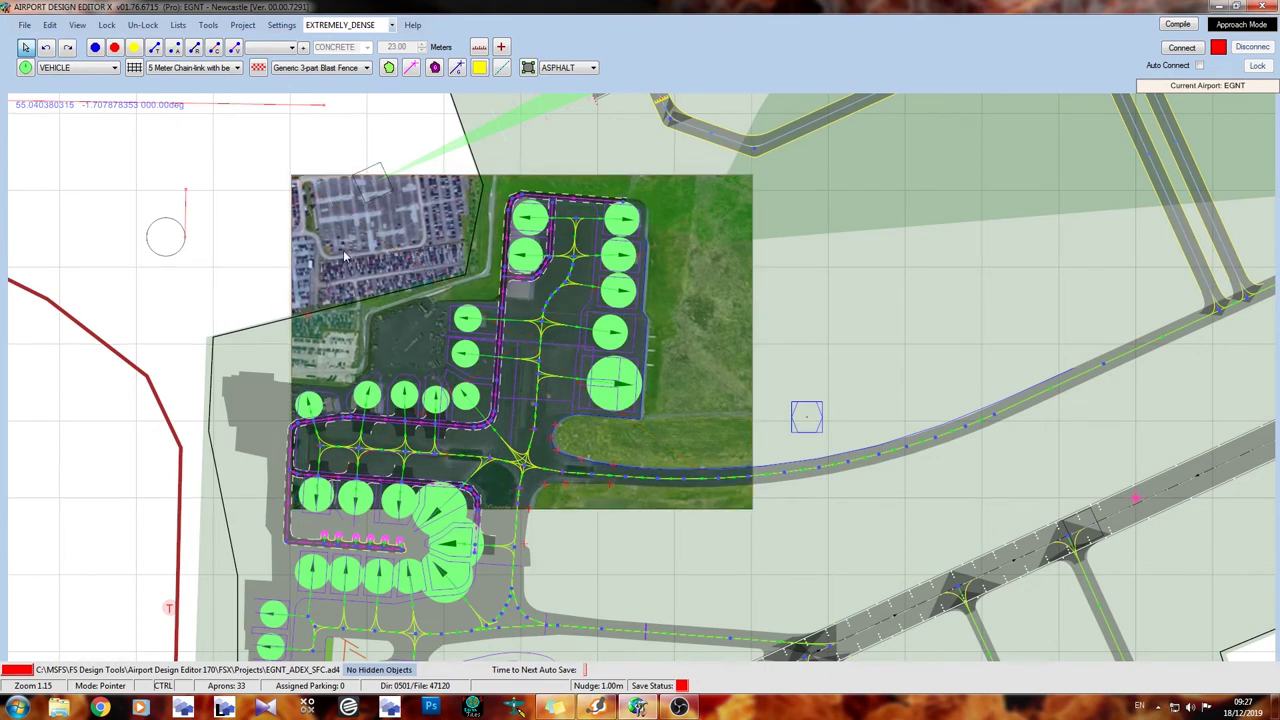
Raise the scale to 1.04, nudge the photo into alignment, deselect and zoom out.
right_click(323, 249)
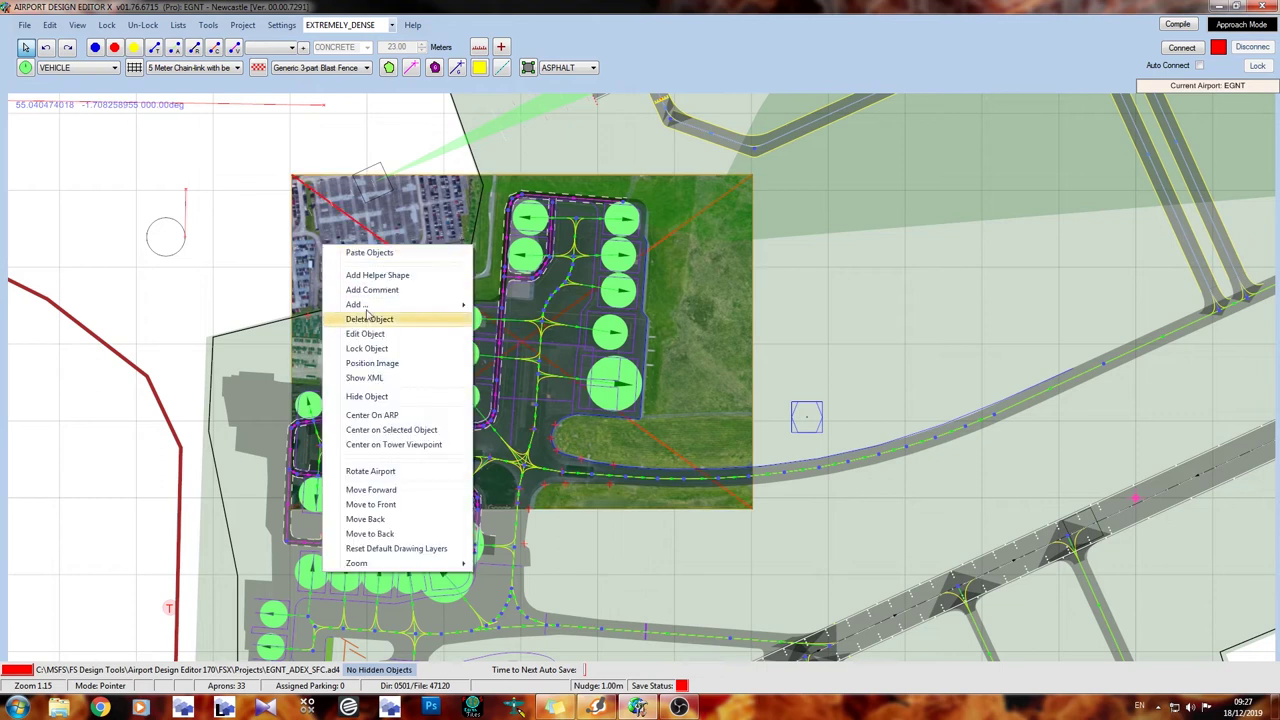
left_click(420, 366)
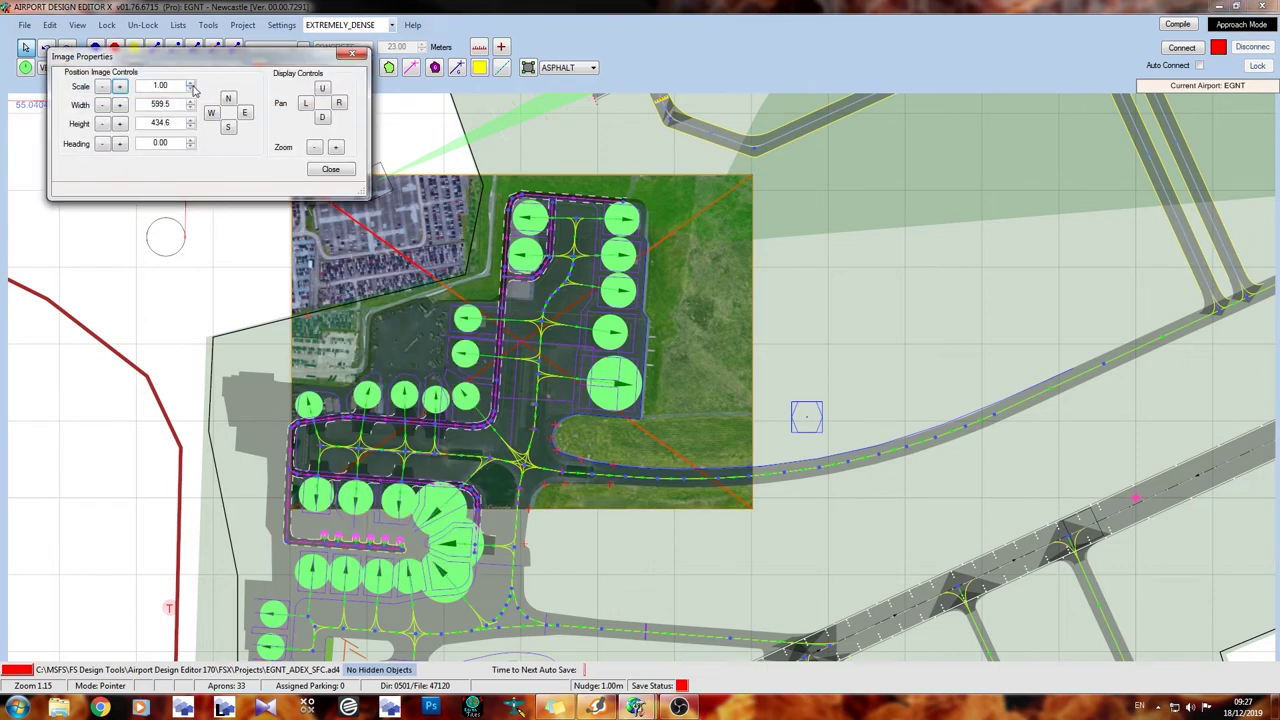
left_click(191, 84)
left_click(191, 84)
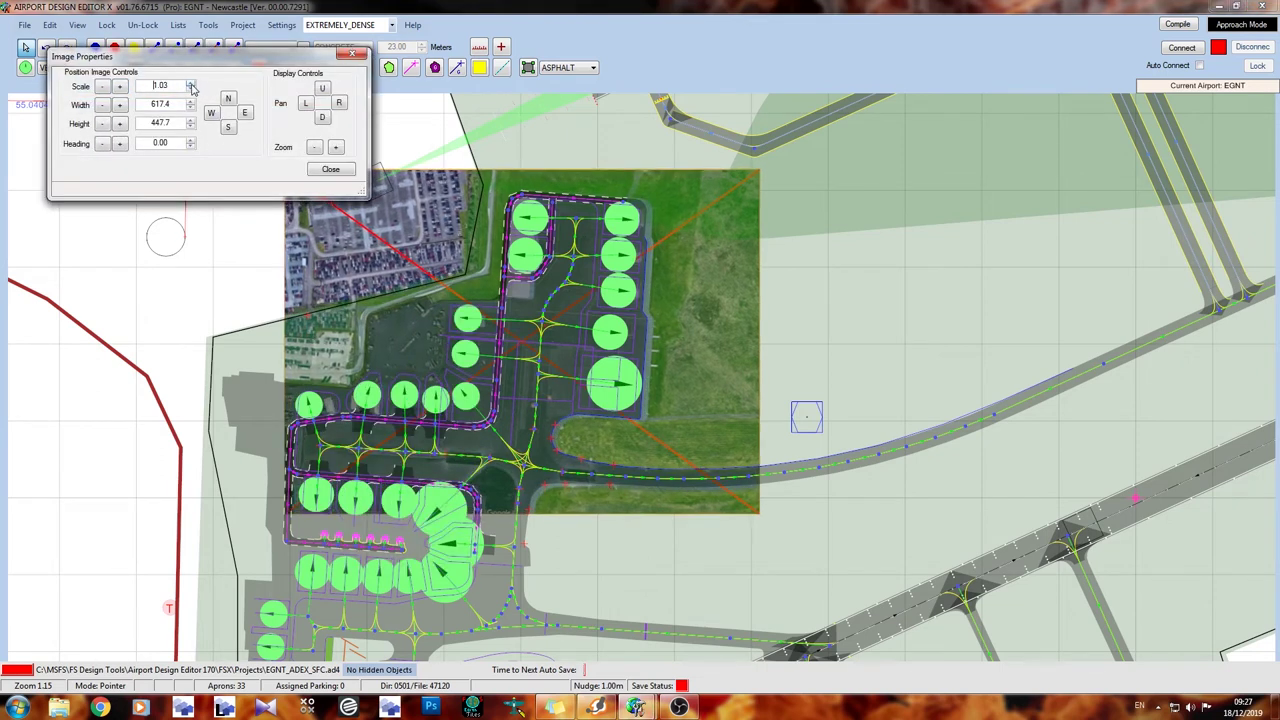
left_click(331, 171)
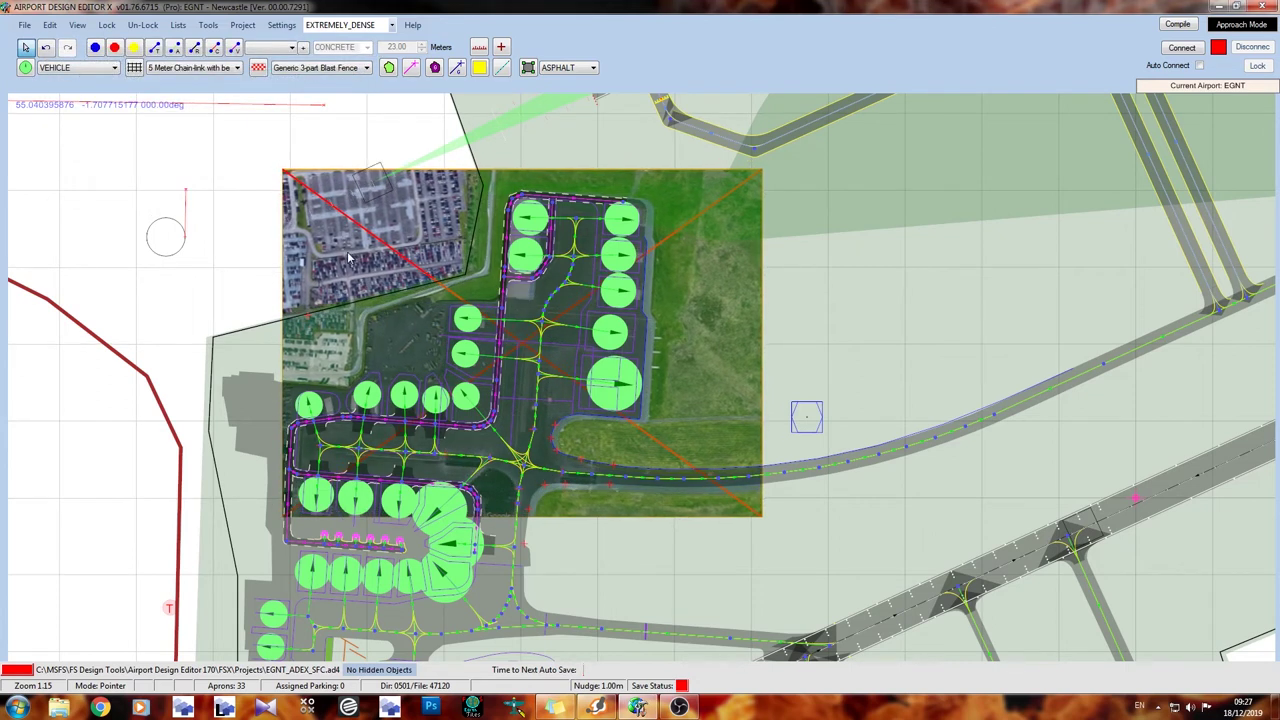
left_click_drag(350, 258, 341, 251)
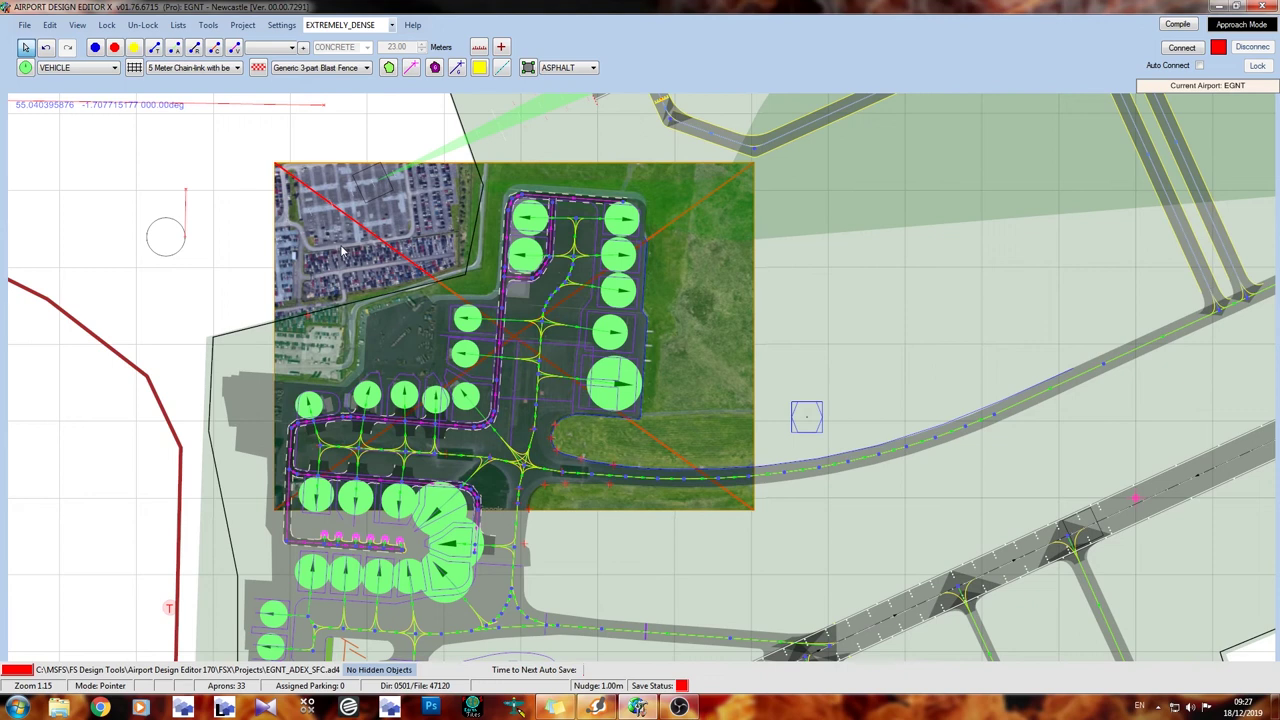
left_click(365, 215)
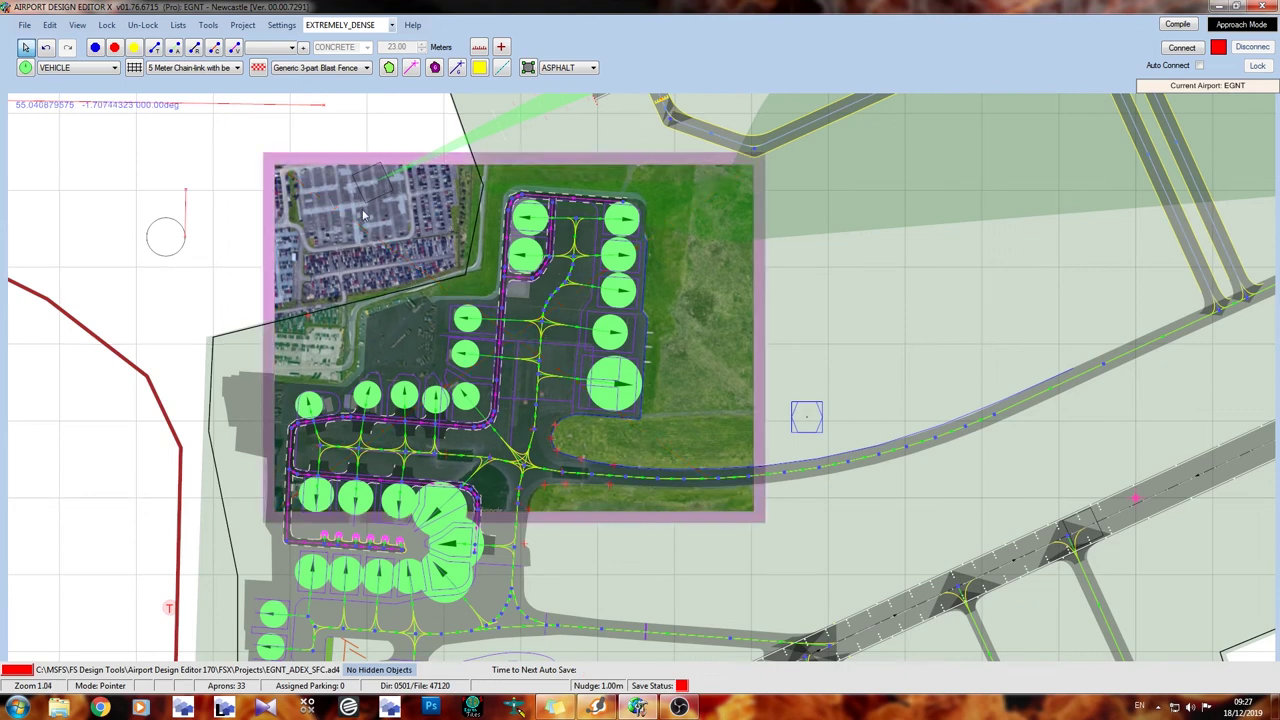
scroll(365, 215, "down", 1)
scroll(365, 215, "down", 1)
scroll(365, 215, "down", 2)
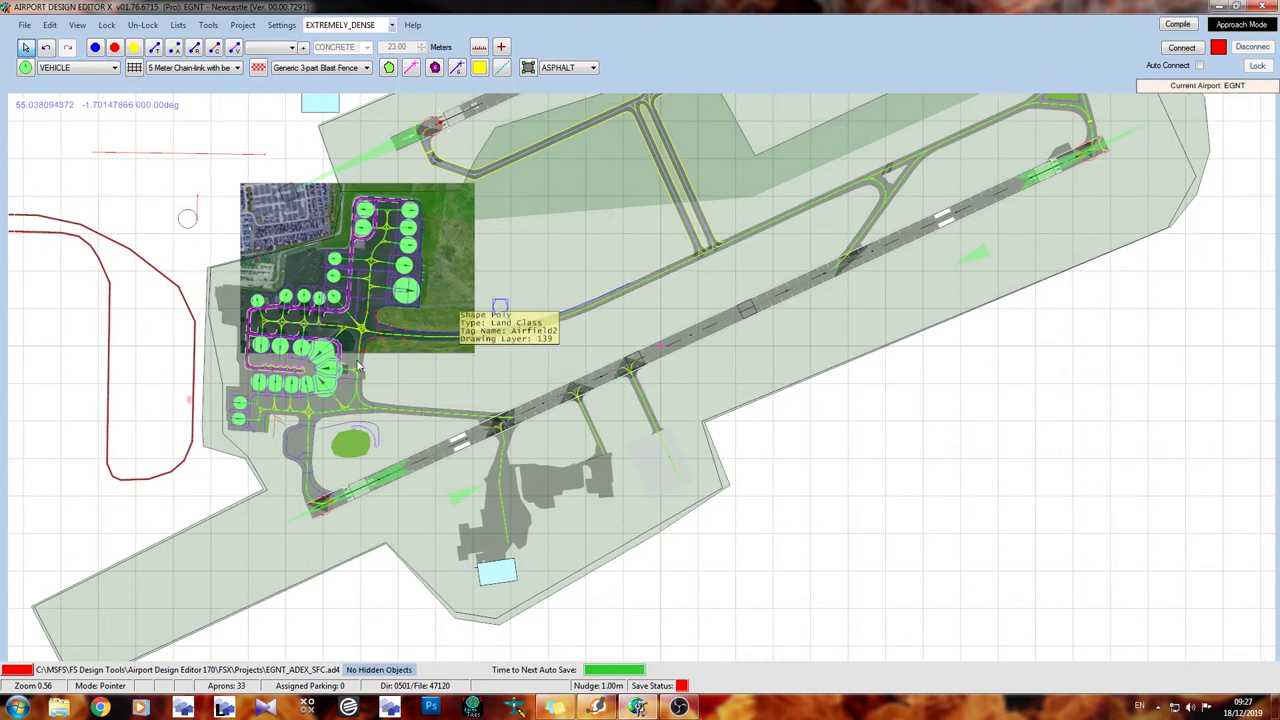
Add the FBO EXTRAL hangar from airport_objects.bgl just below the aerial image.
right_click(388, 370)
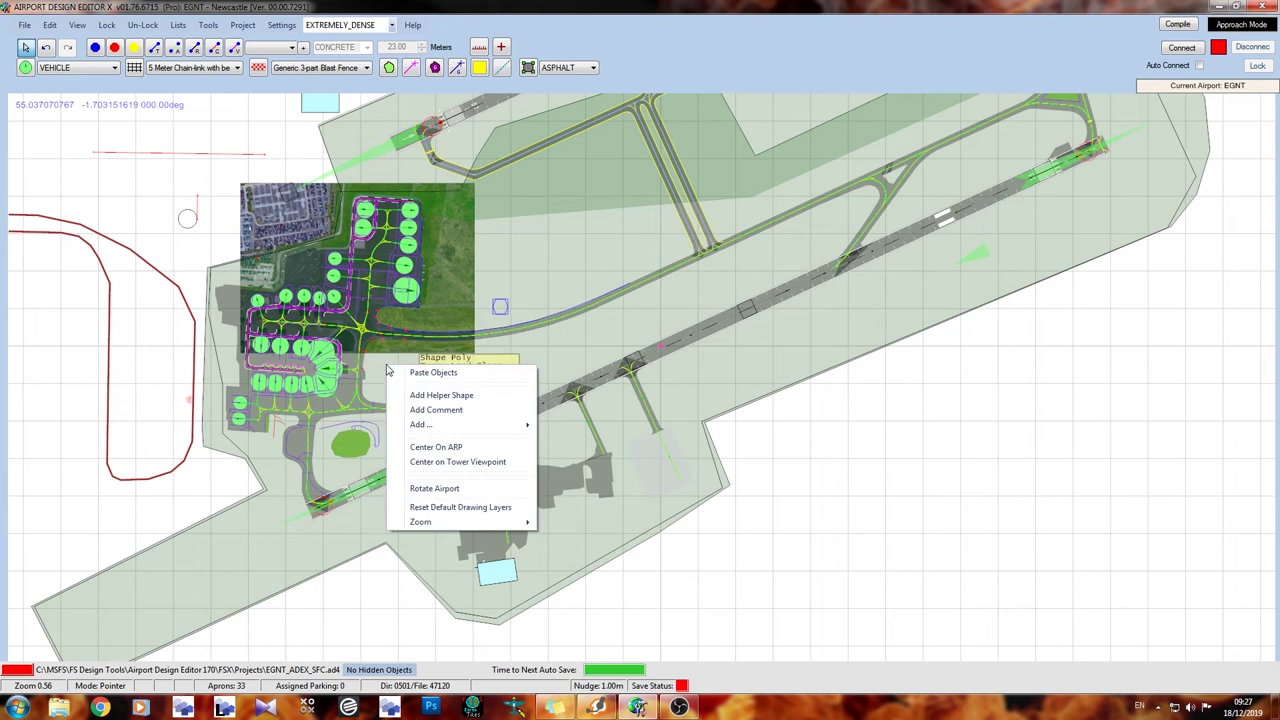
mouse_move(460, 424)
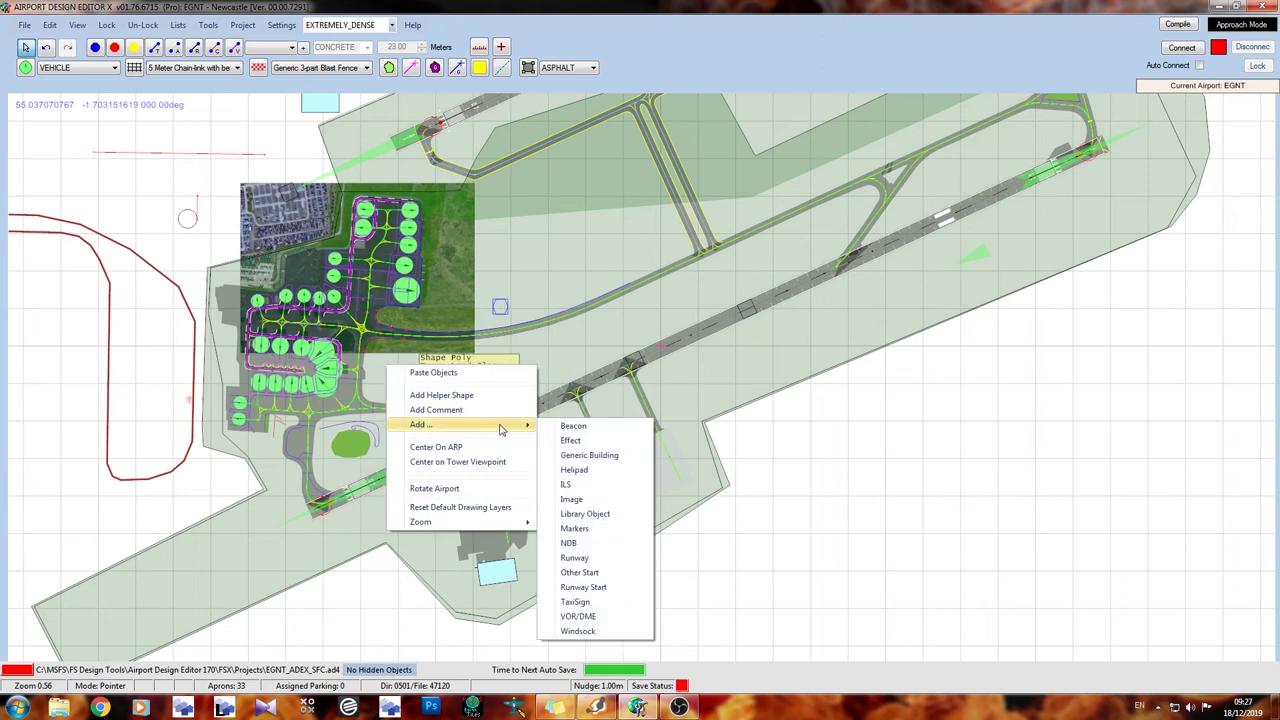
left_click(631, 523)
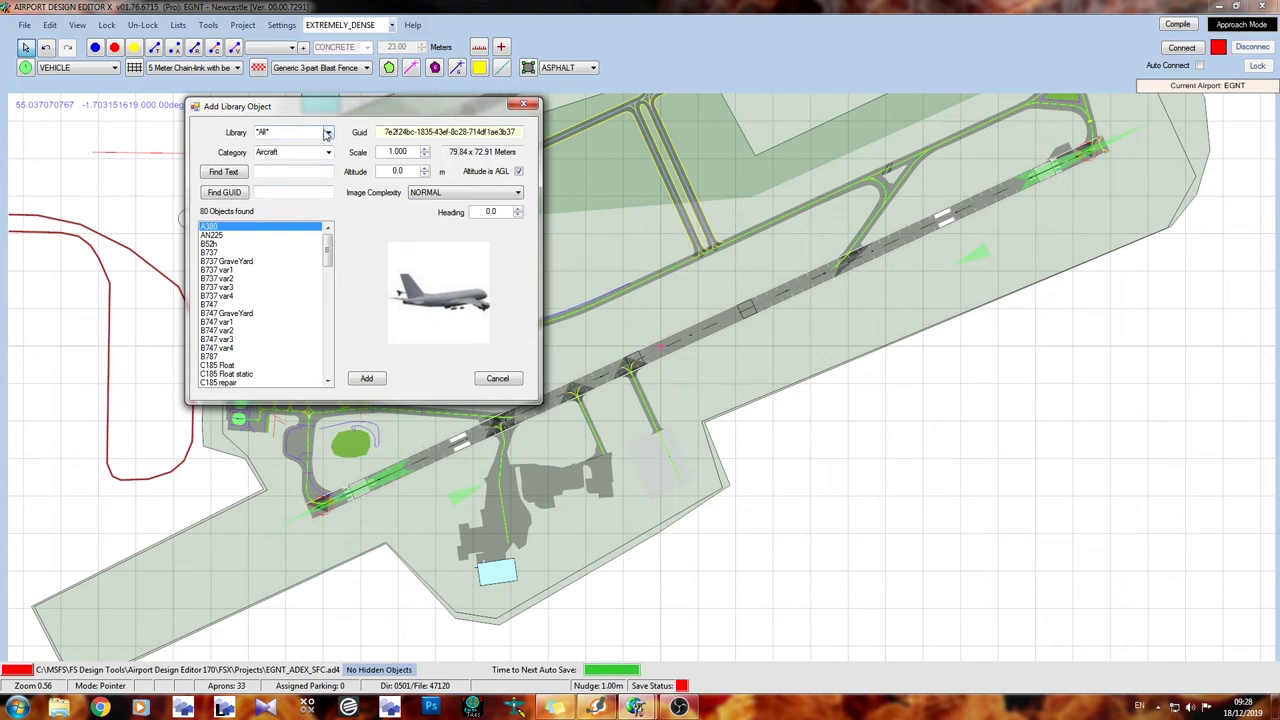
left_click(326, 134)
mouse_move(329, 150)
left_mouse_down()
mouse_move(329, 228)
mouse_move(342, 136)
left_mouse_up()
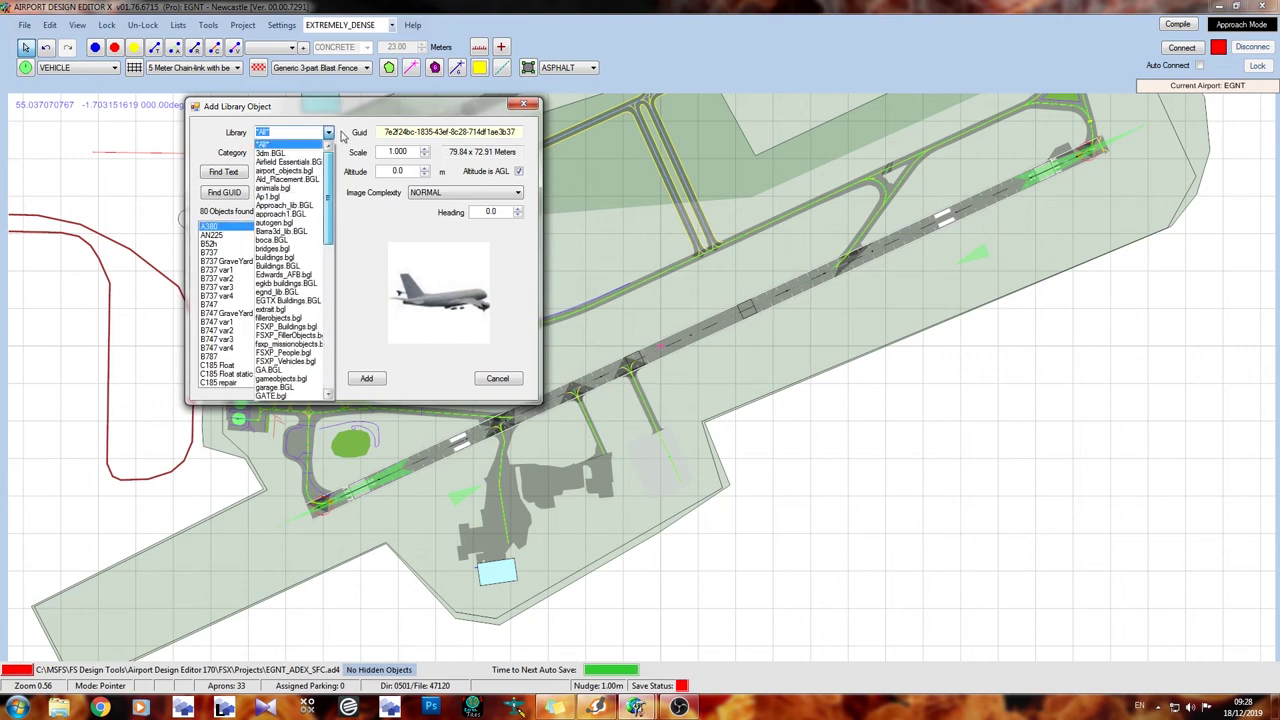
left_click(301, 173)
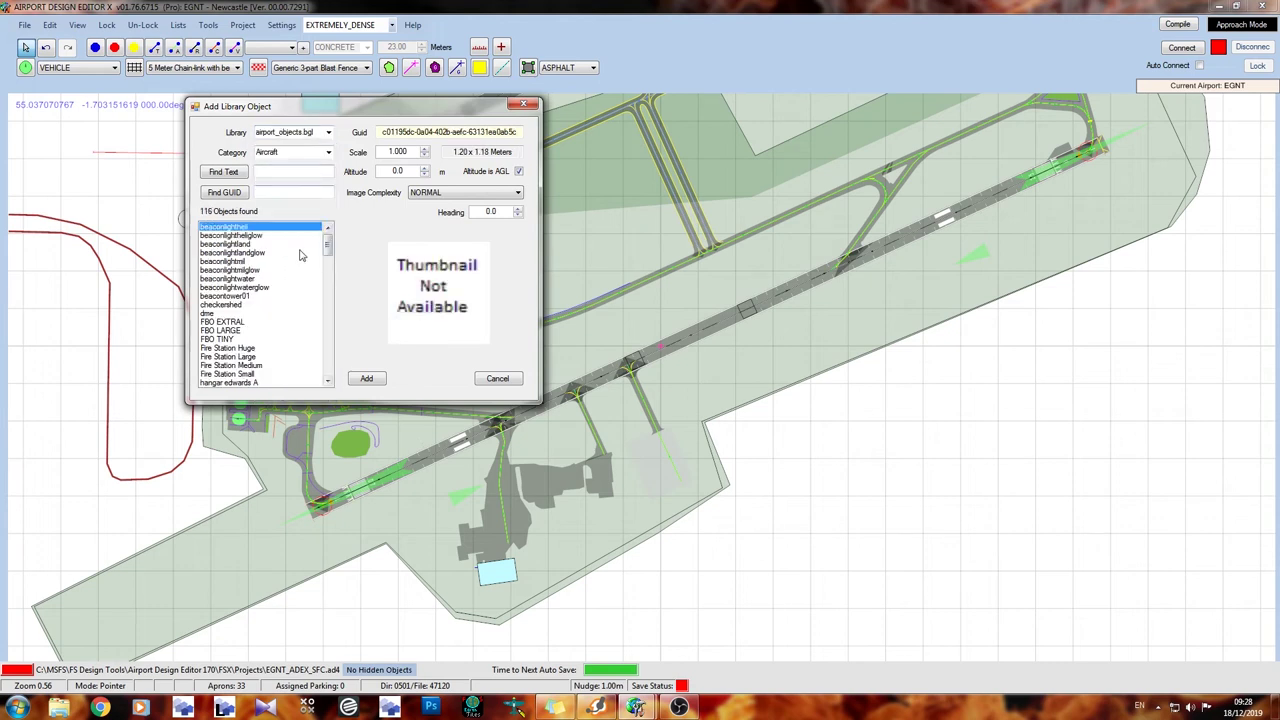
left_click(240, 235)
left_click(251, 258)
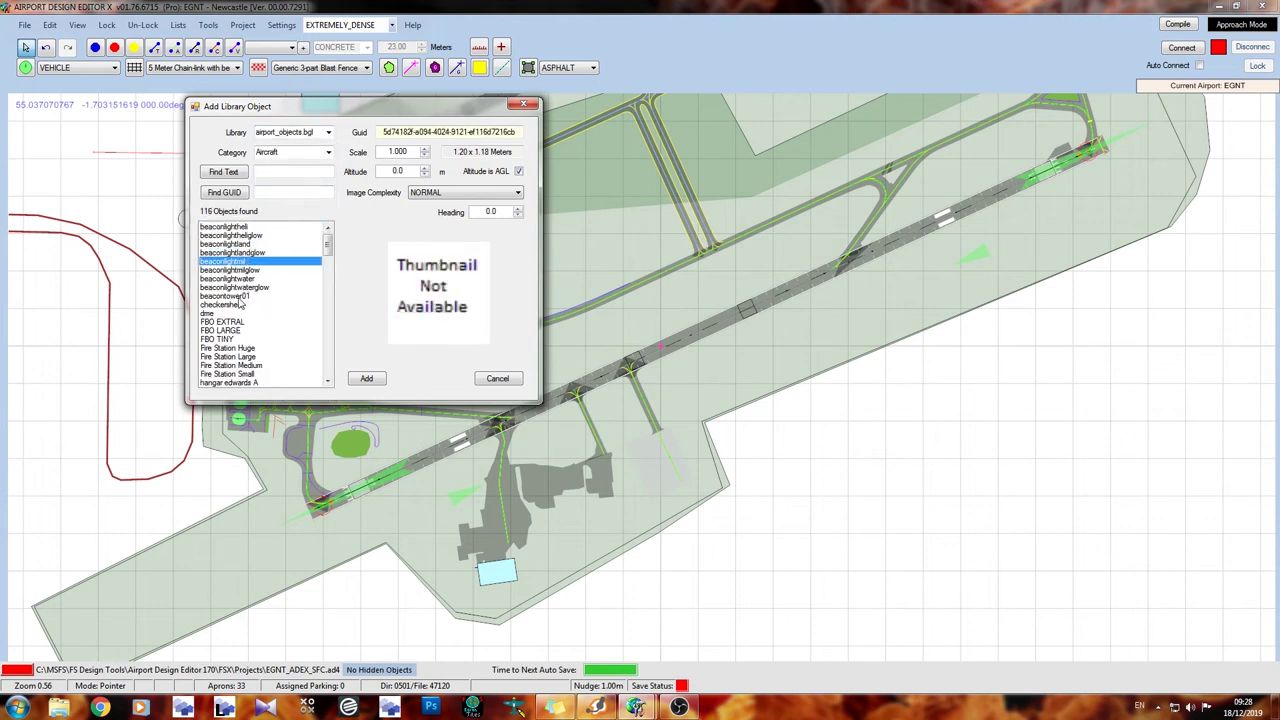
left_click(231, 322)
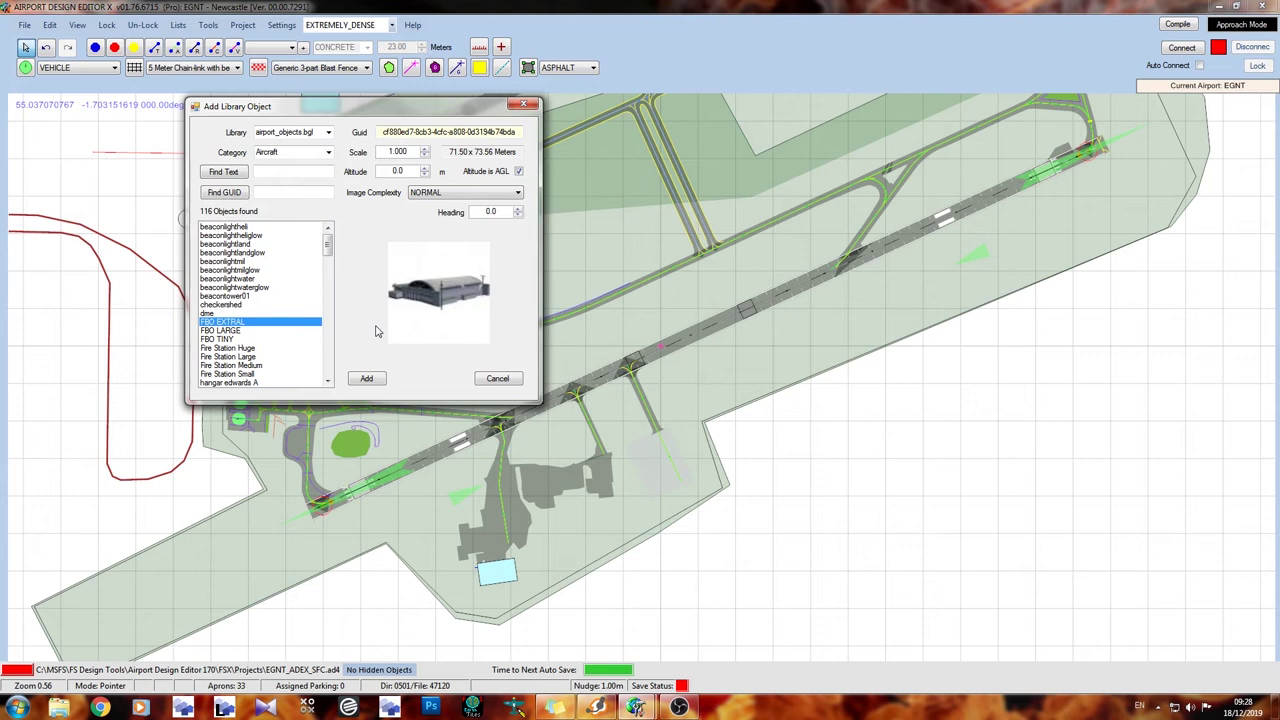
left_click(366, 378)
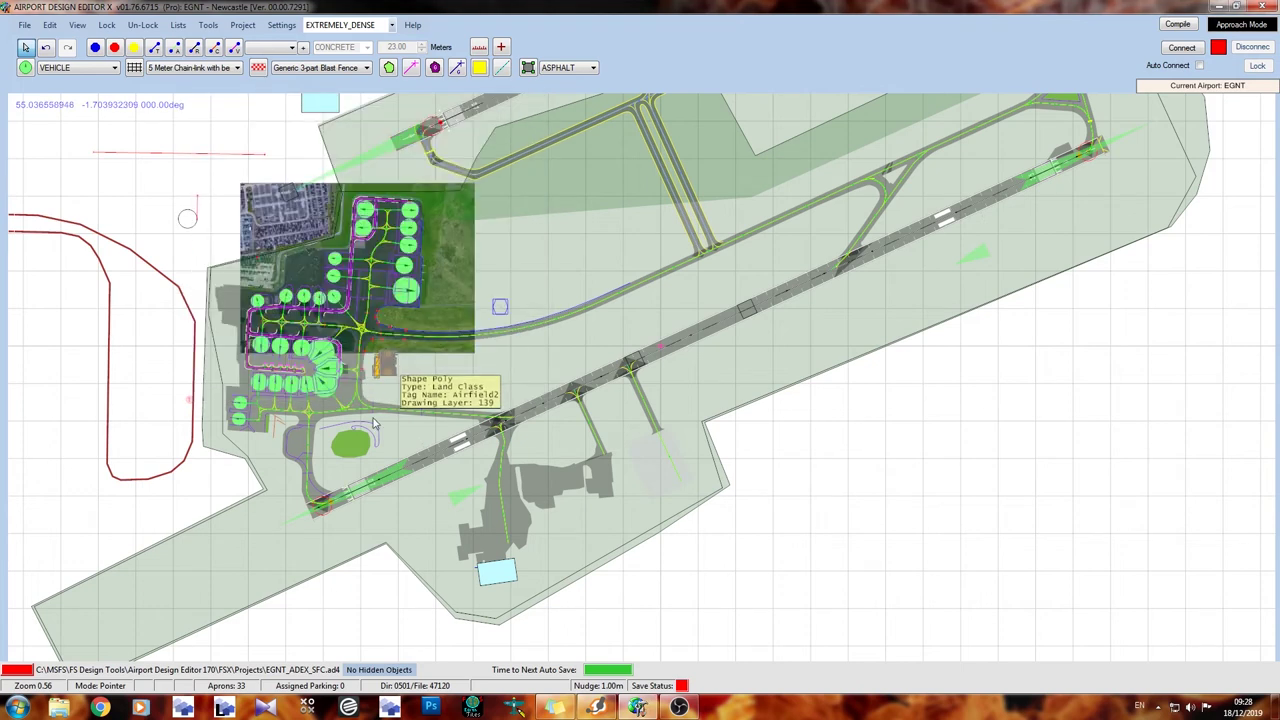
Move the FBO EXTRAL hangar onto the open ground near the new aprons.
scroll(395, 404, "up", 1)
scroll(395, 404, "up", 1)
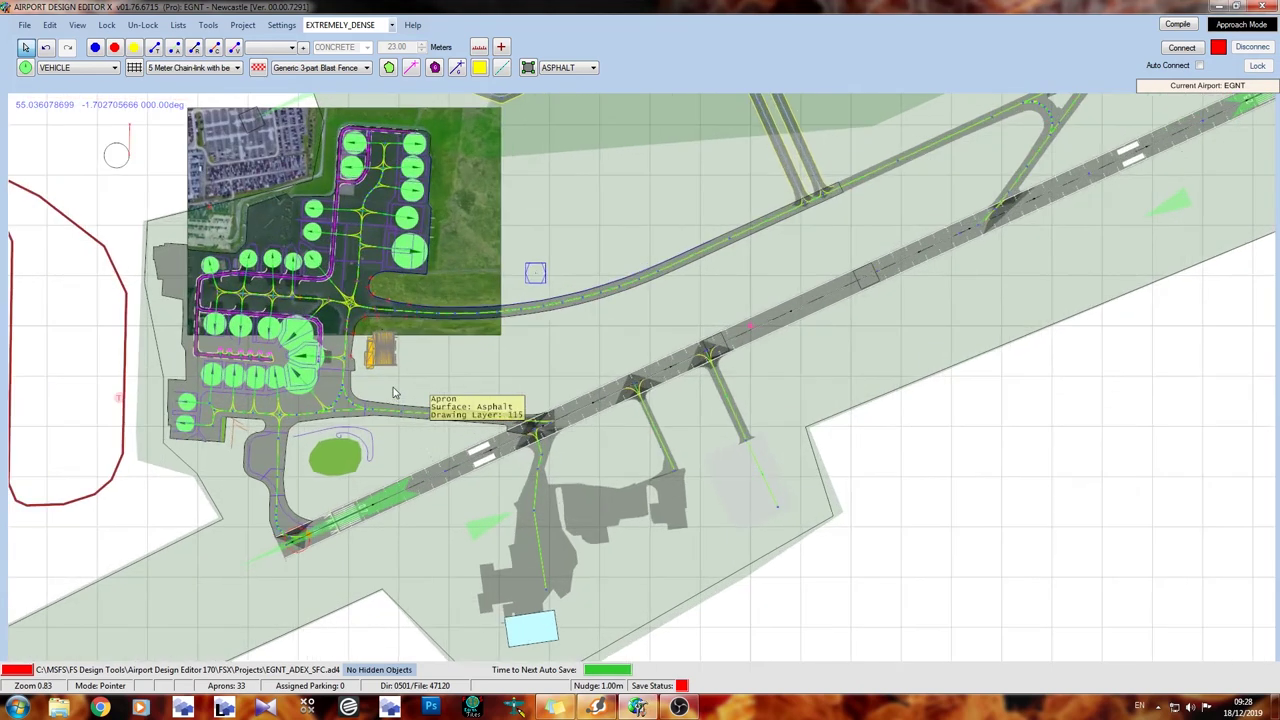
scroll(394, 385, "up", 1)
scroll(394, 360, "up", 1)
scroll(393, 340, "up", 1)
scroll(393, 336, "up", 1)
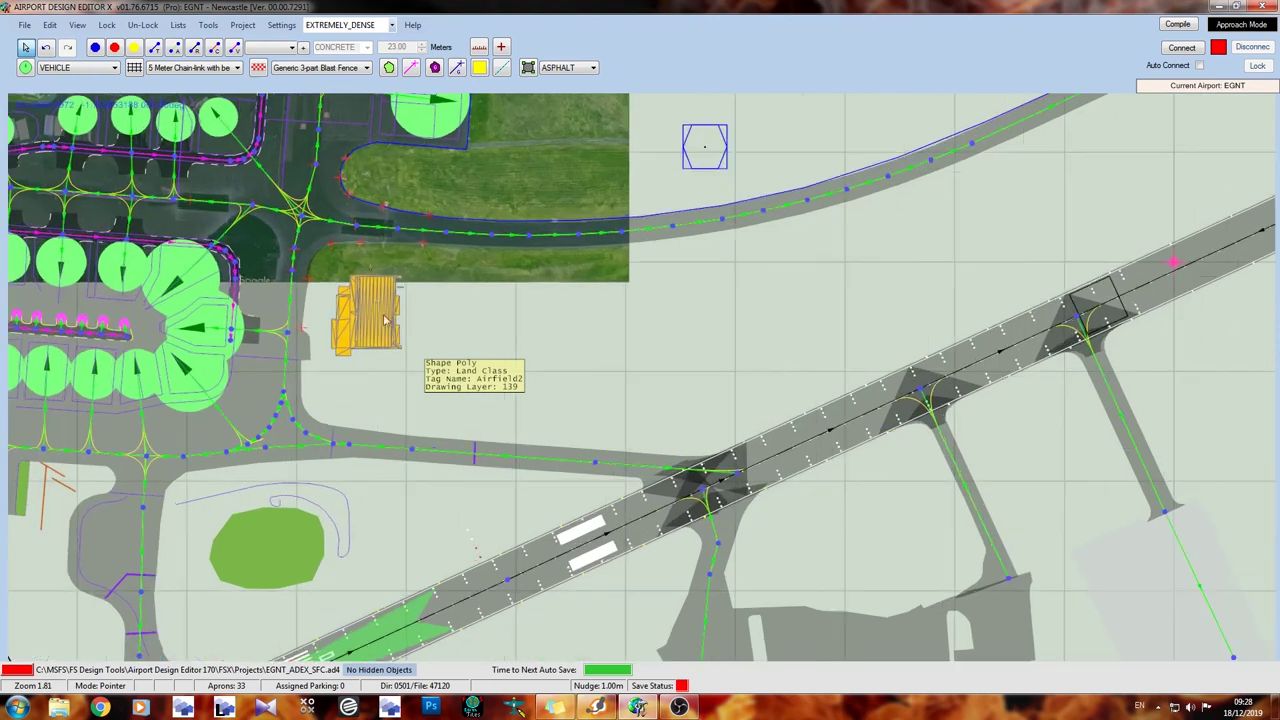
scroll(385, 320, "up", 1)
scroll(376, 302, "up", 1)
left_click_drag(371, 287, 409, 388)
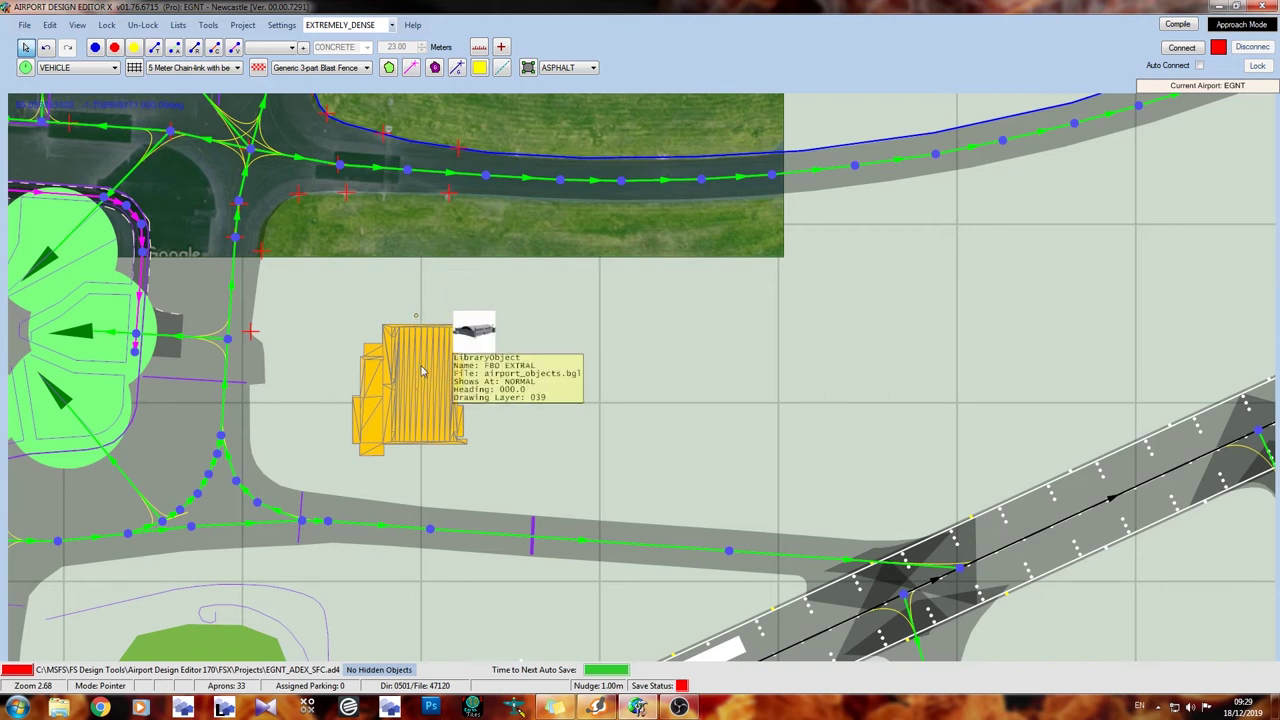
Add a RepHangar01 hangar and drag it south beside the terminal apron.
double_click(422, 370)
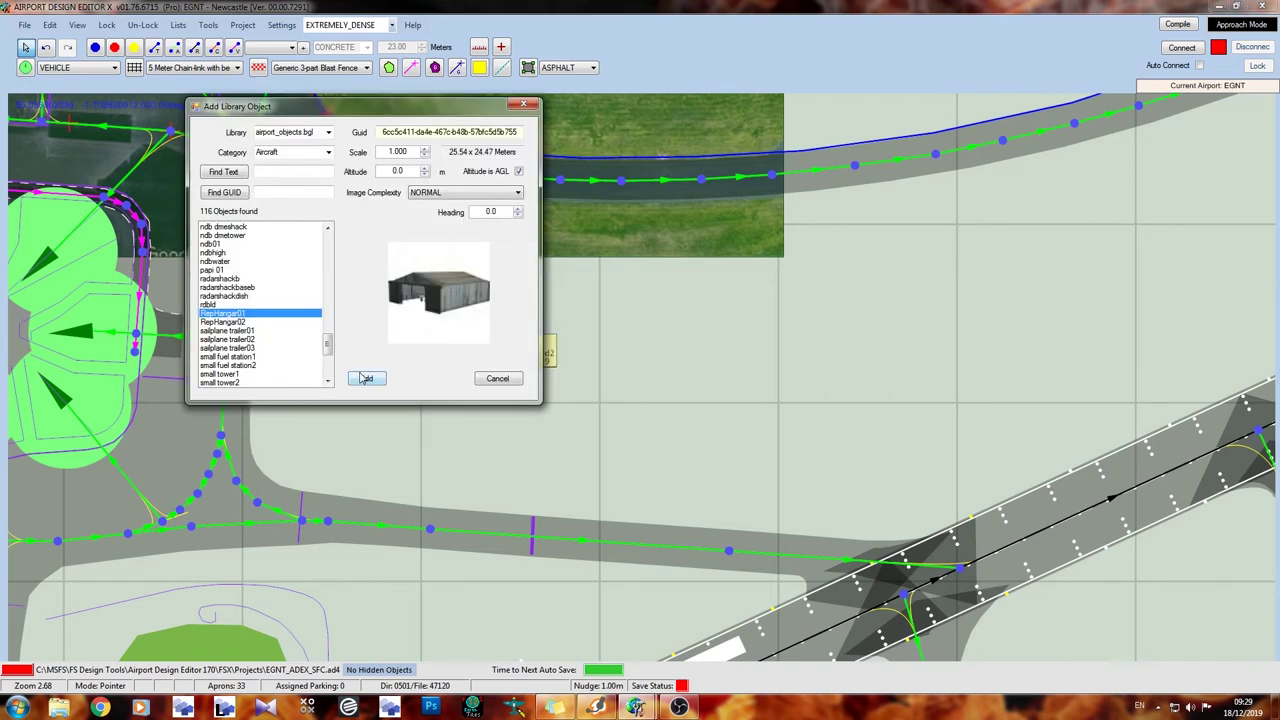
left_click(368, 378)
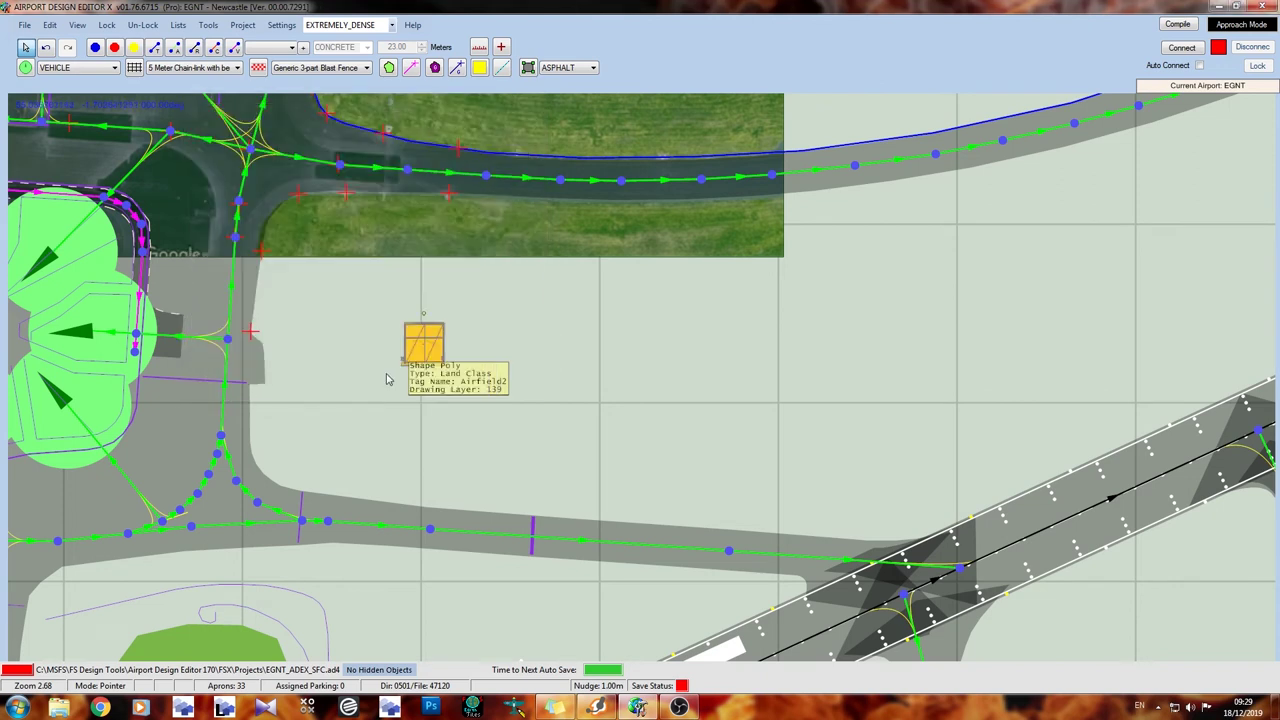
left_click_drag(433, 365, 450, 605)
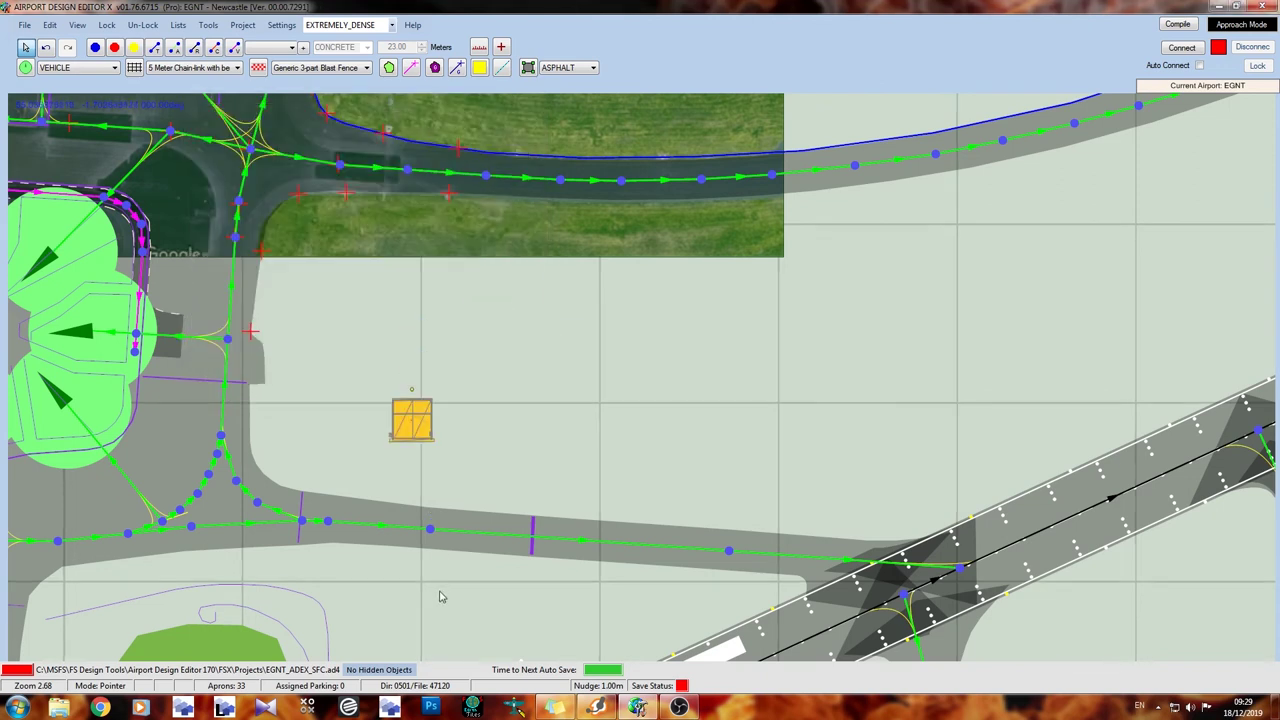
mouse_move(533, 560)
right_mouse_down()
mouse_move(467, 220)
mouse_move(405, 112)
right_mouse_up()
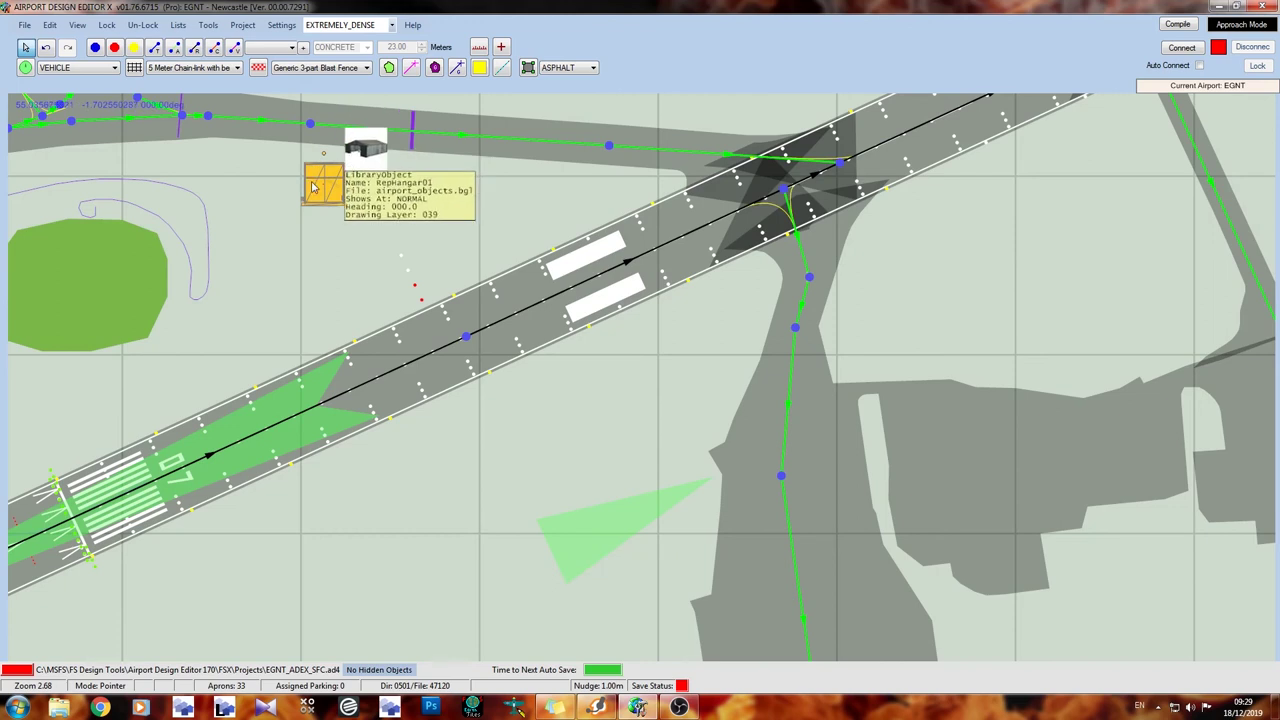
left_click_drag(323, 178, 998, 430)
right_click_drag(1040, 540, 650, 350)
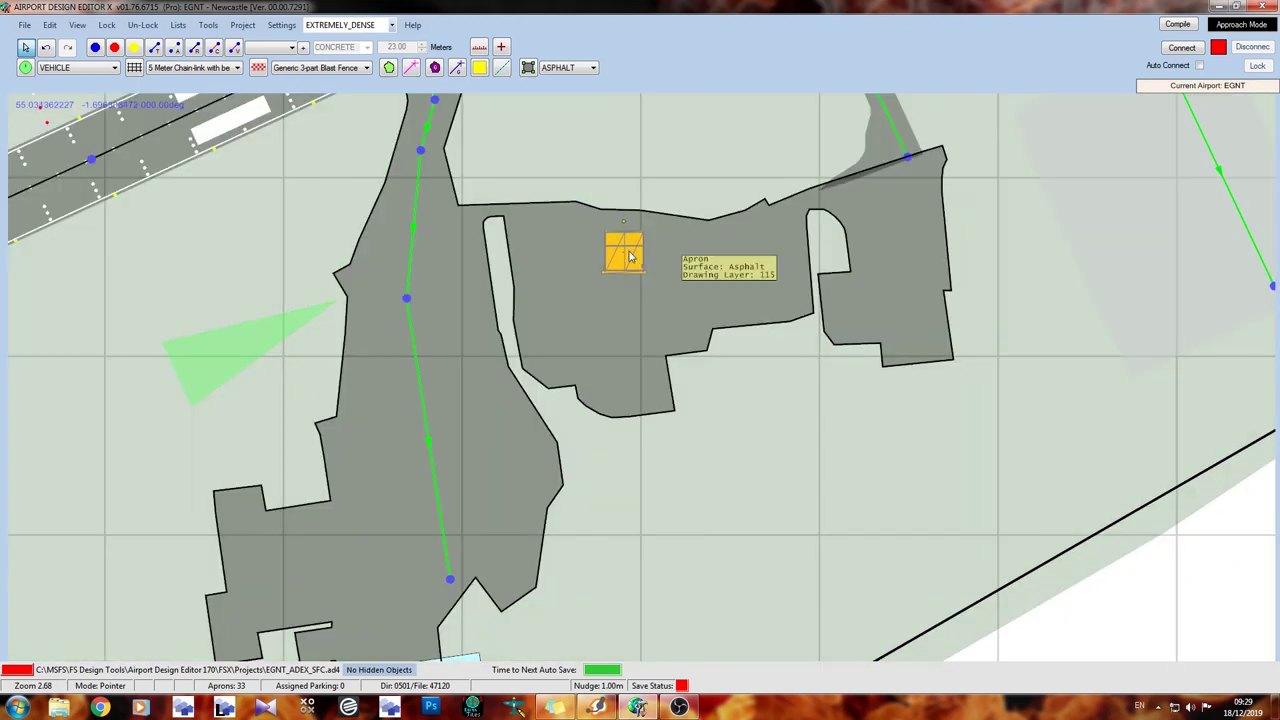
left_click_drag(628, 255, 620, 575)
scroll(620, 575, "down", 2)
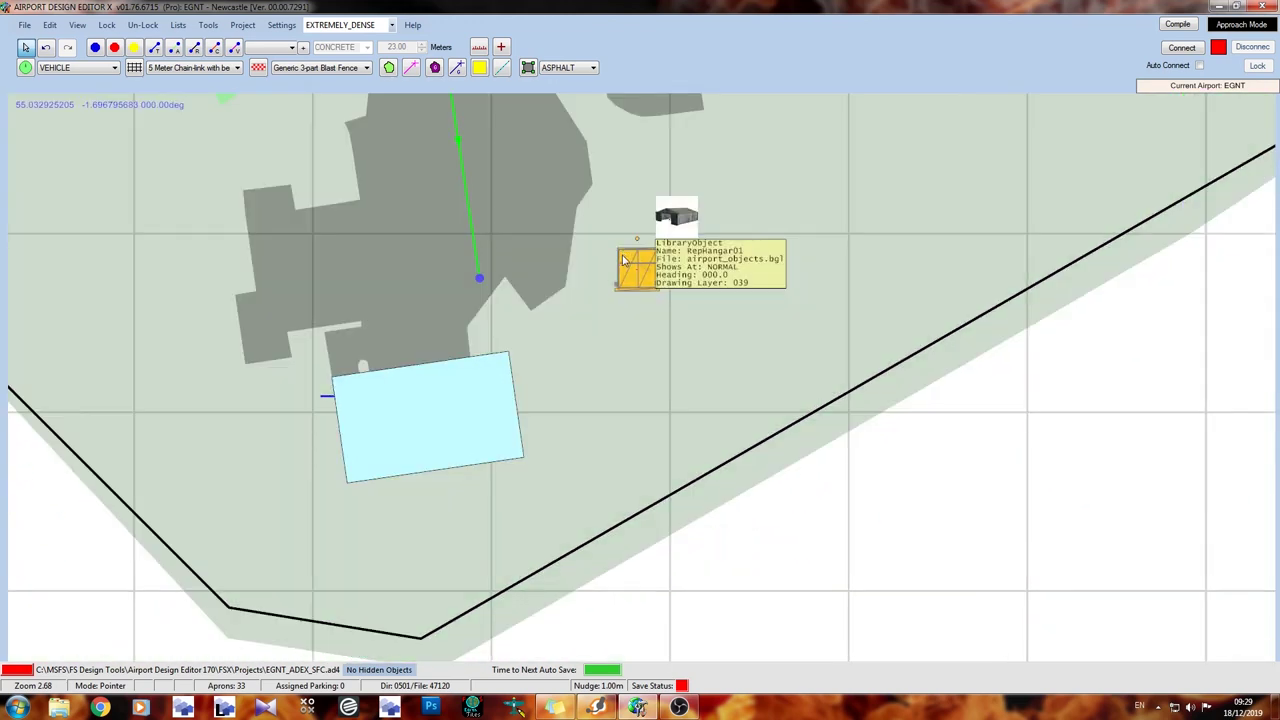
scroll(779, 578, "down", 2)
scroll(860, 560, "up", 1)
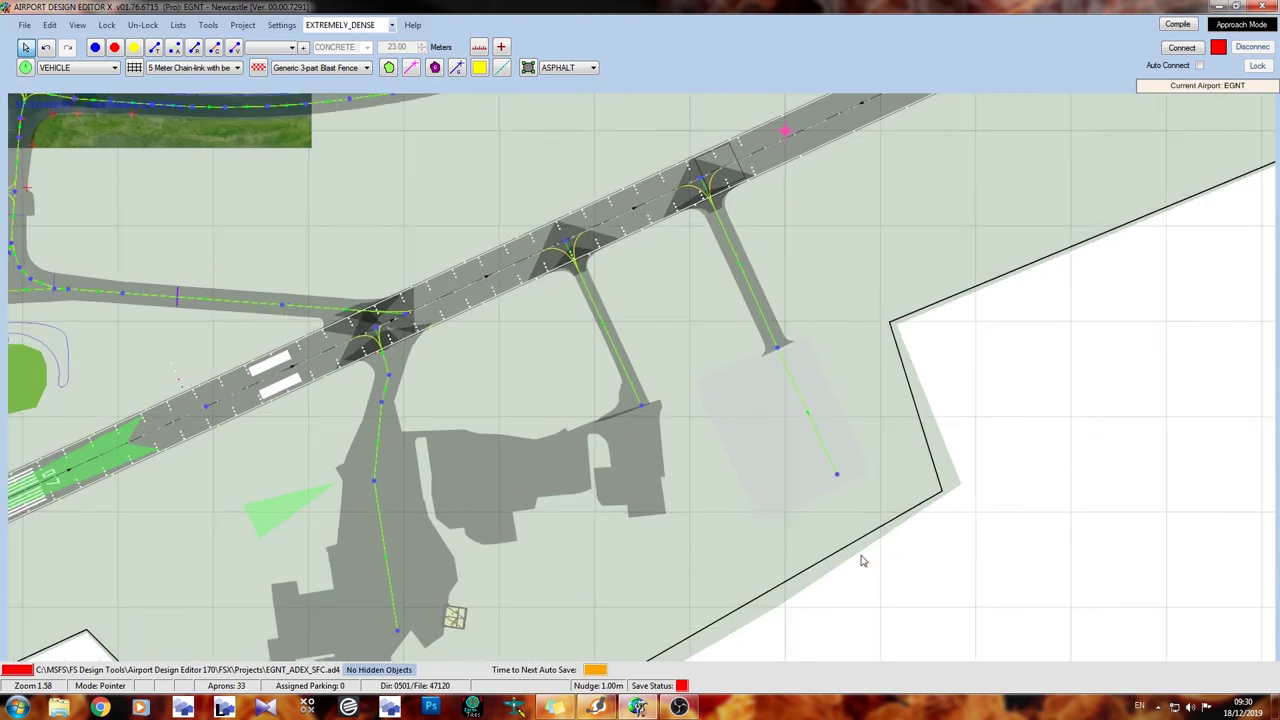
scroll(860, 558, "up", 1)
scroll(860, 558, "up", 1)
Add an 18 m circular concrete helipad on the eastern apron.
right_click(714, 387)
mouse_move(752, 435)
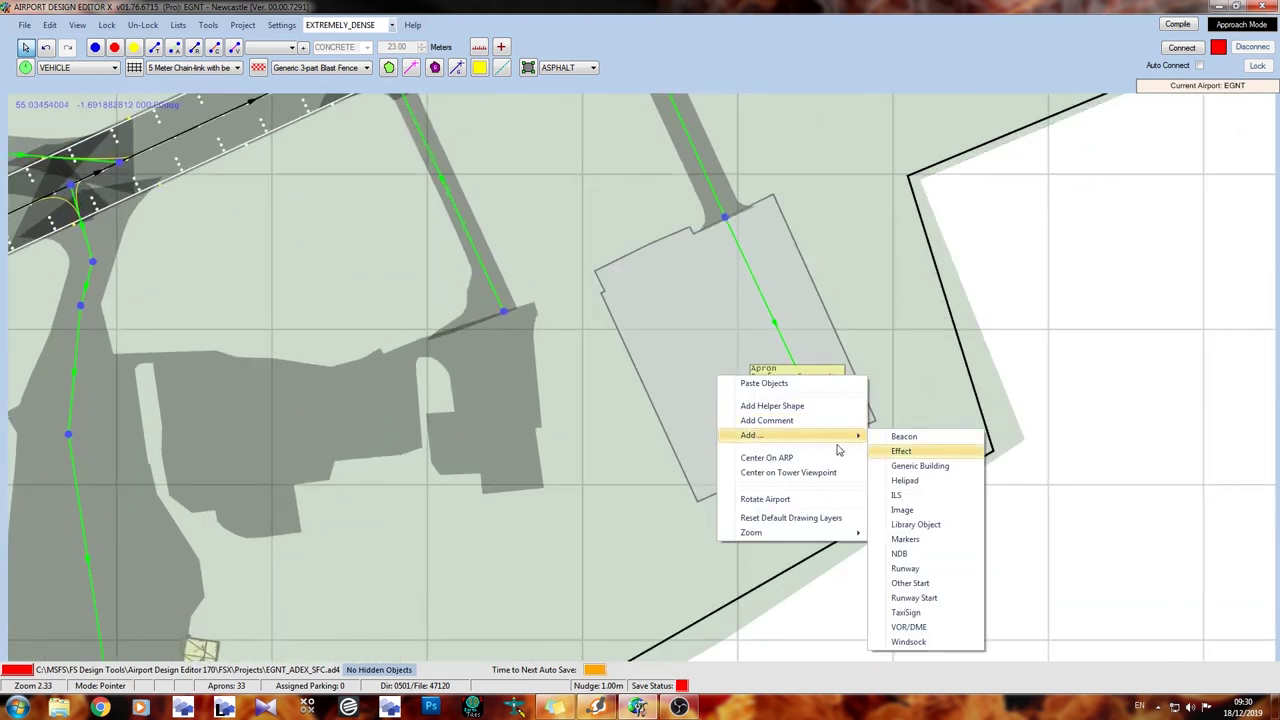
left_click(928, 481)
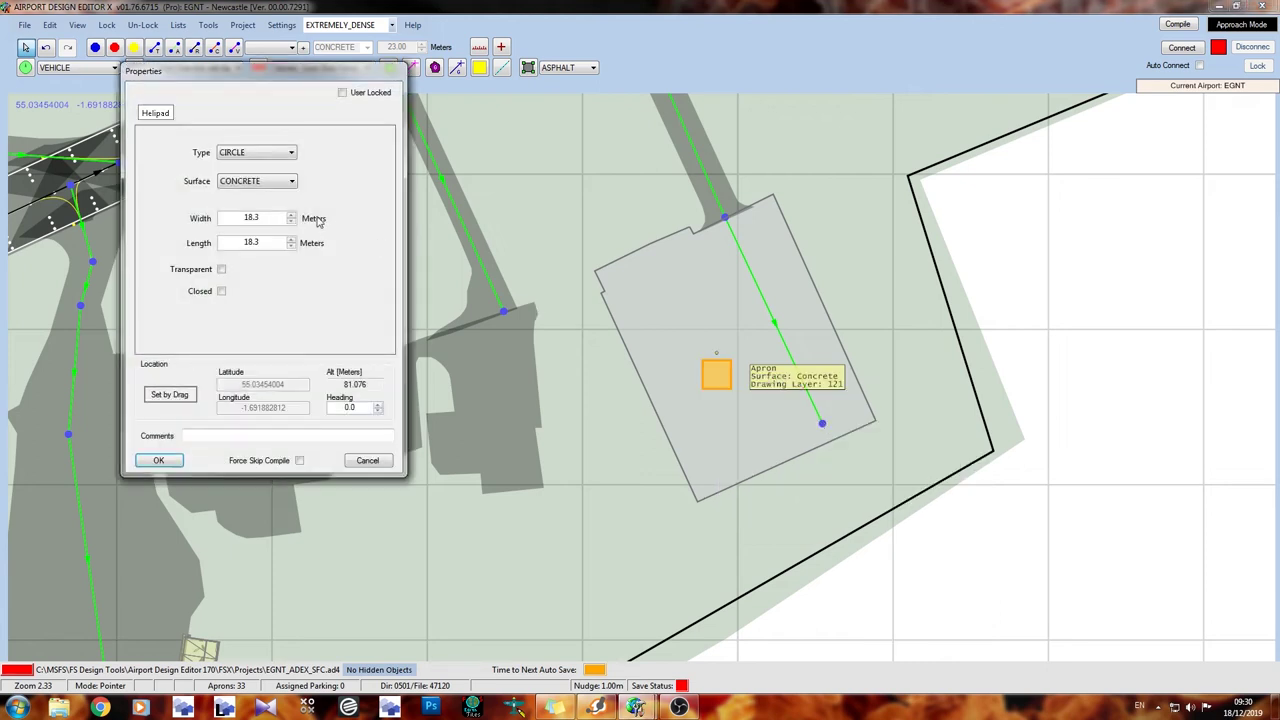
left_click(158, 460)
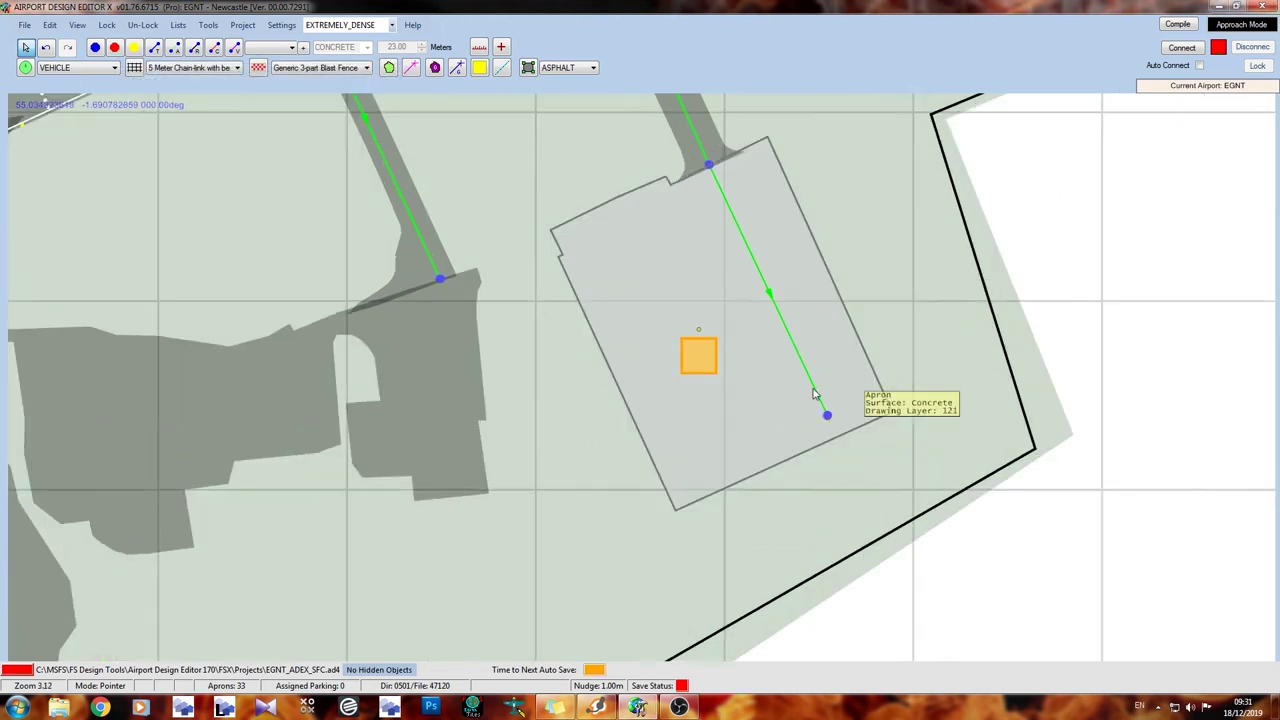
scroll(810, 405, "up", 2)
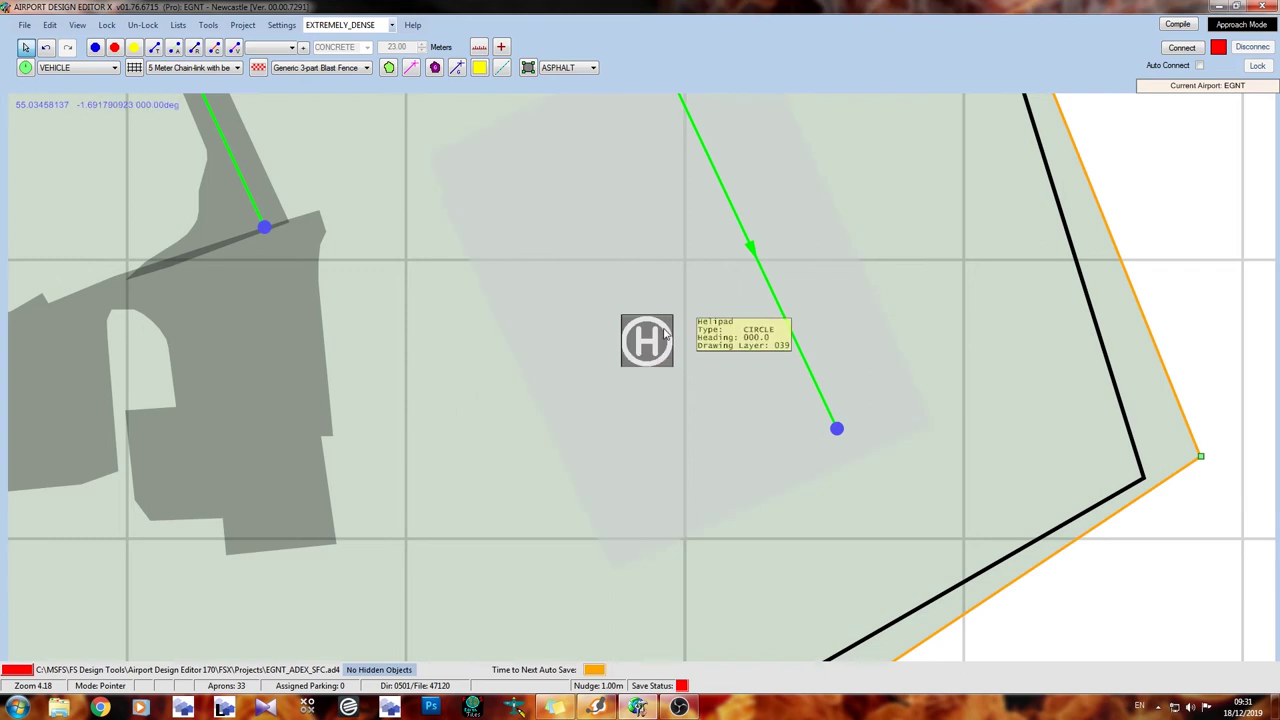
Move the helipad into the apron's southern corner and rotate it to the apron's angle.
left_click_drag(641, 345, 616, 447)
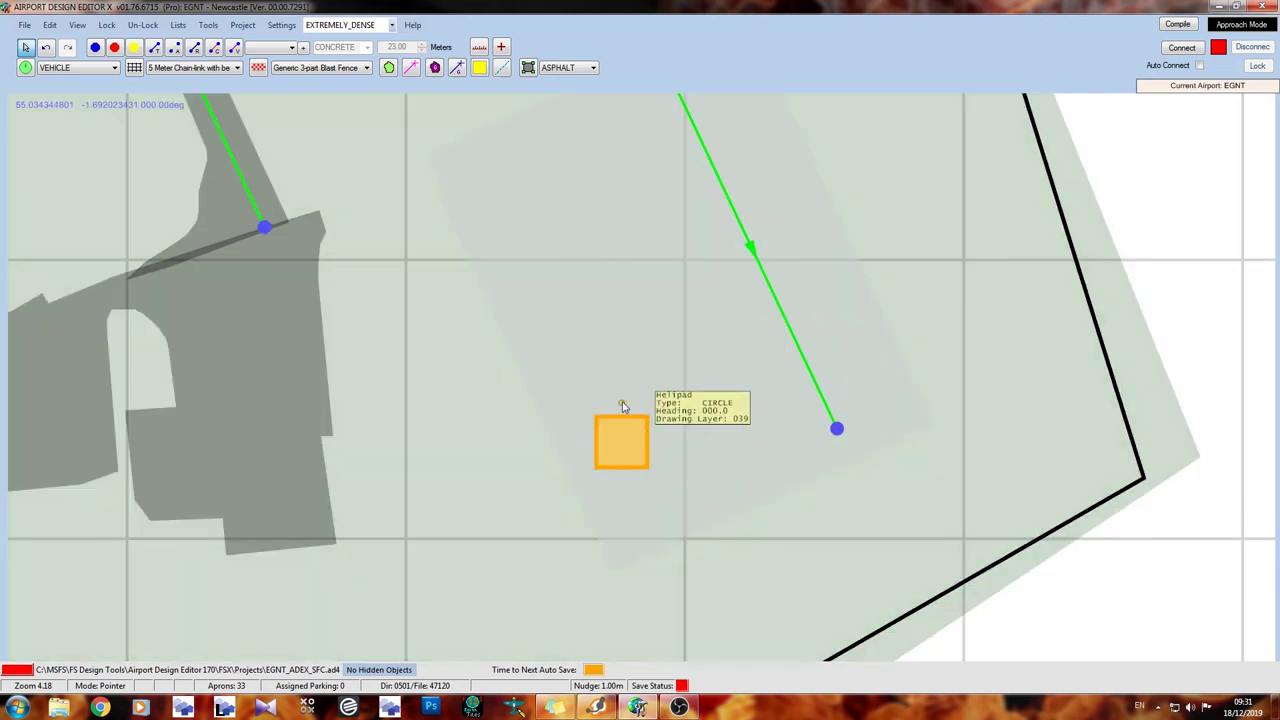
left_click_drag(621, 403, 833, 368)
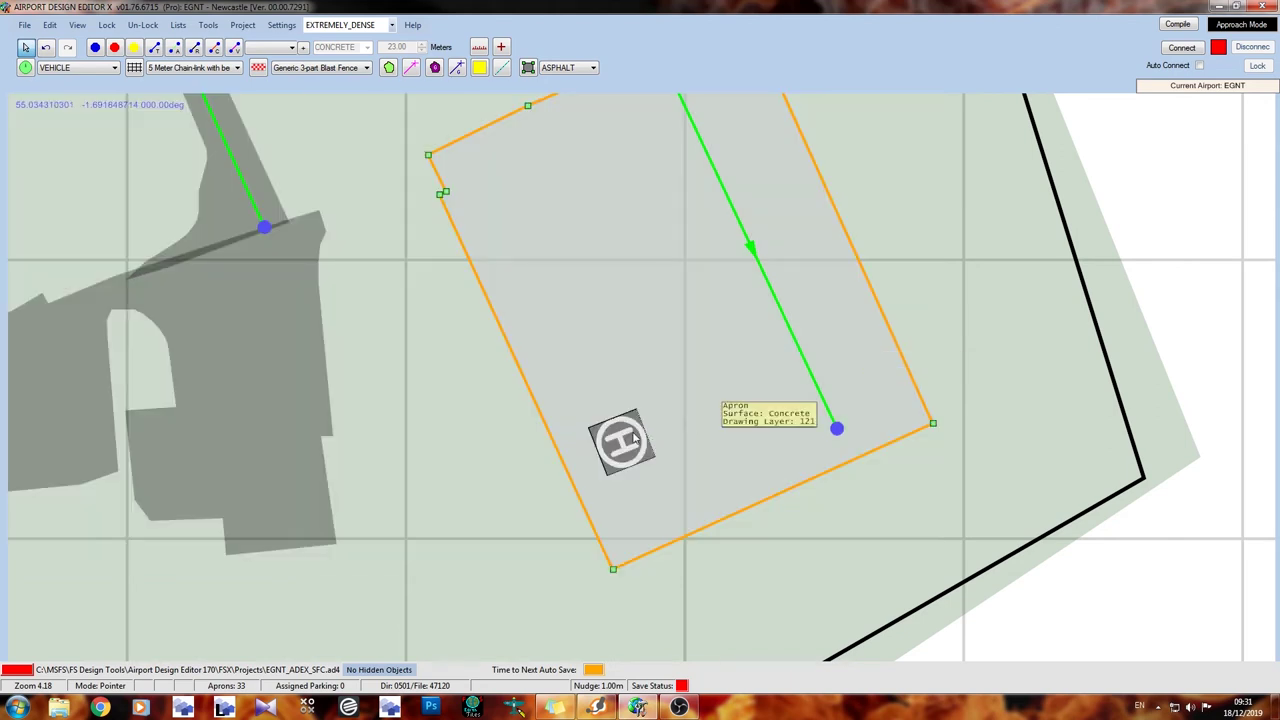
left_click_drag(633, 437, 673, 521)
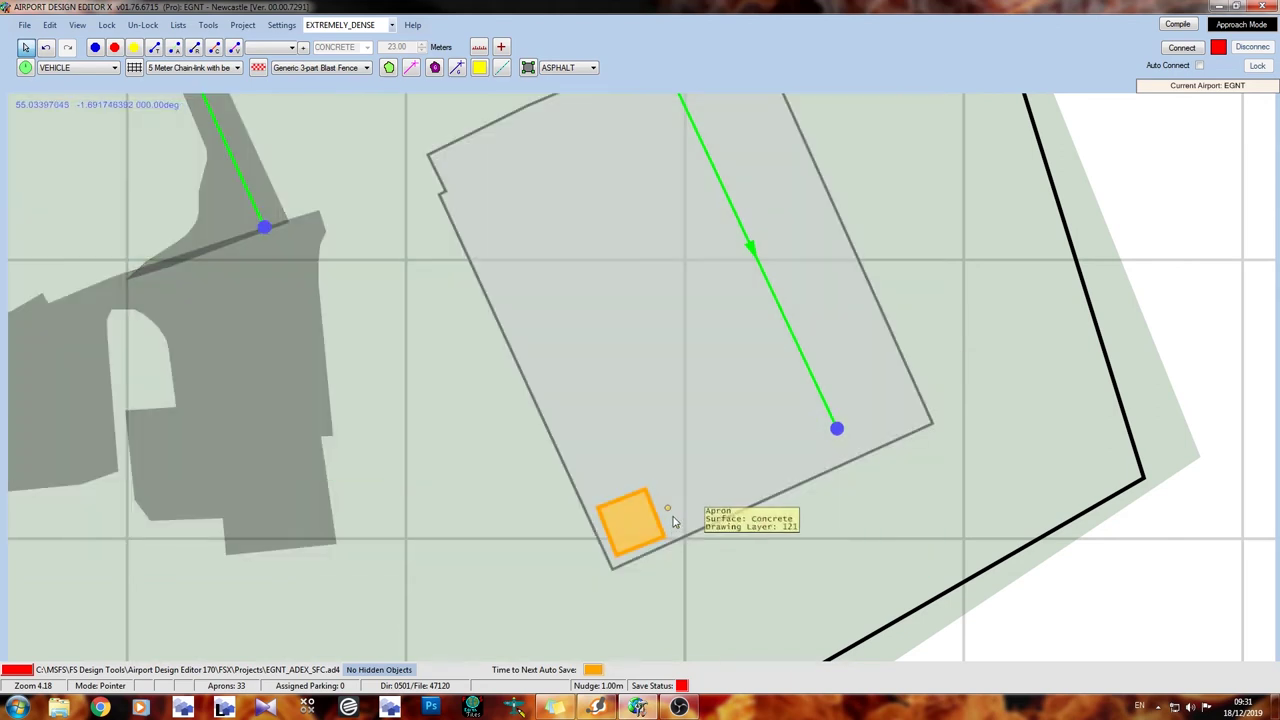
mouse_move(668, 510)
left_mouse_down()
mouse_move(1041, 374)
mouse_move(1062, 337)
mouse_move(1205, 291)
left_mouse_up()
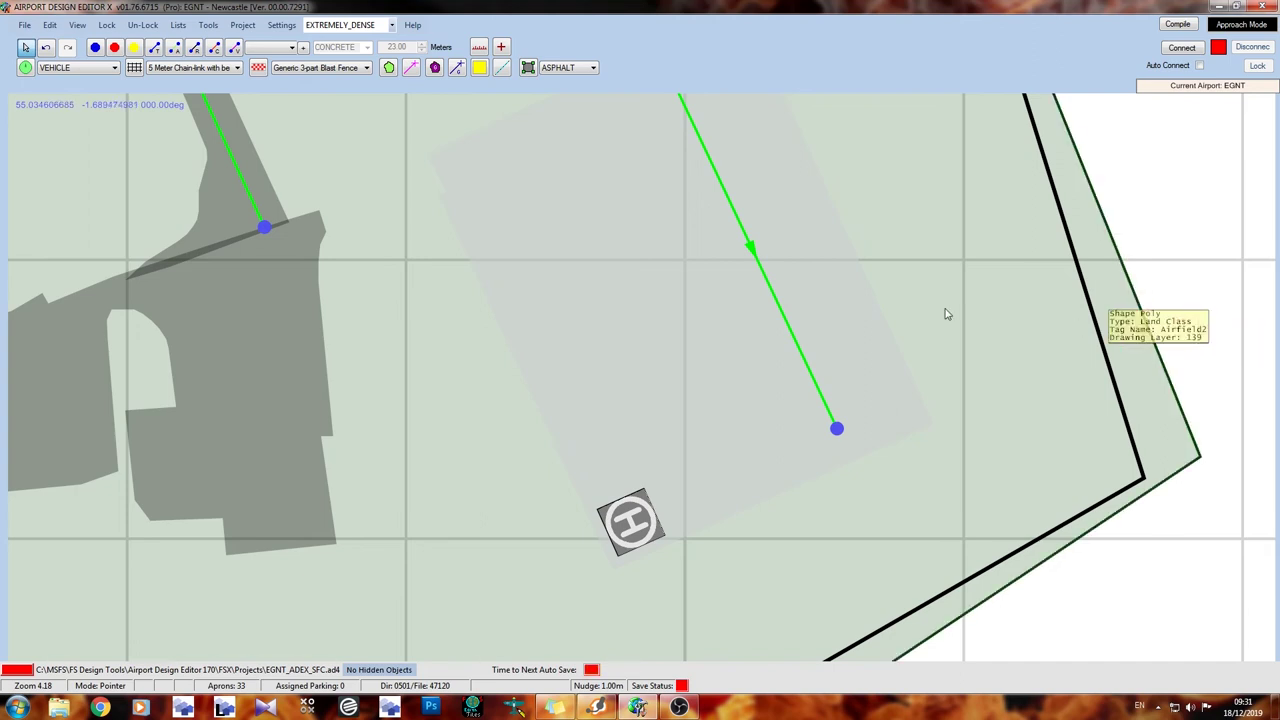
right_click(624, 396)
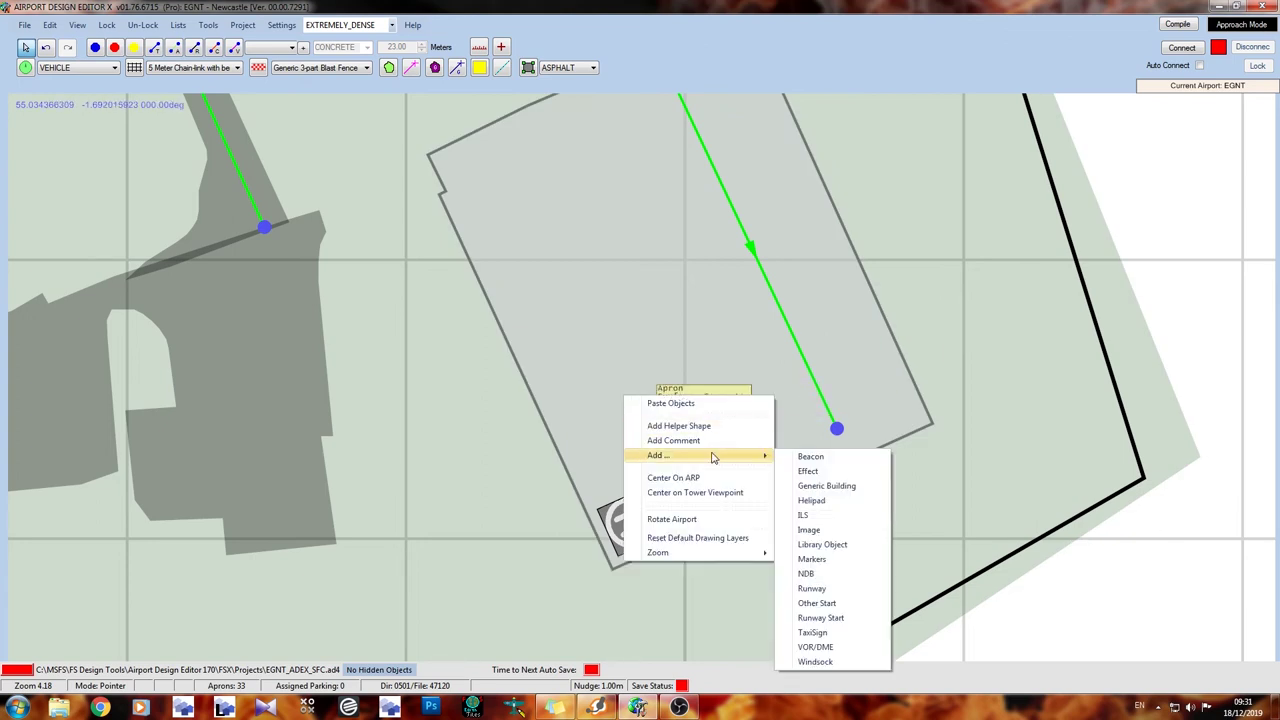
mouse_move(700, 455)
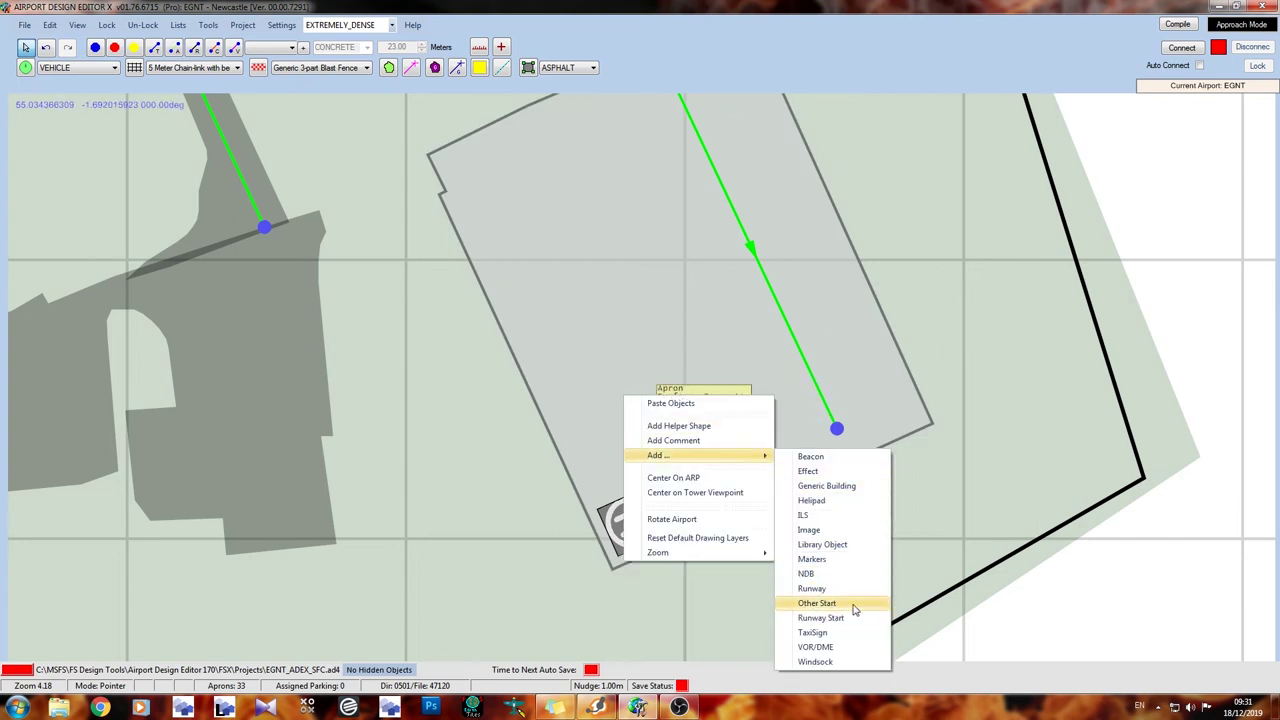
Add a HELIPAD-type start numbered 08 on the helipad, heading about 067°.
left_click(855, 605)
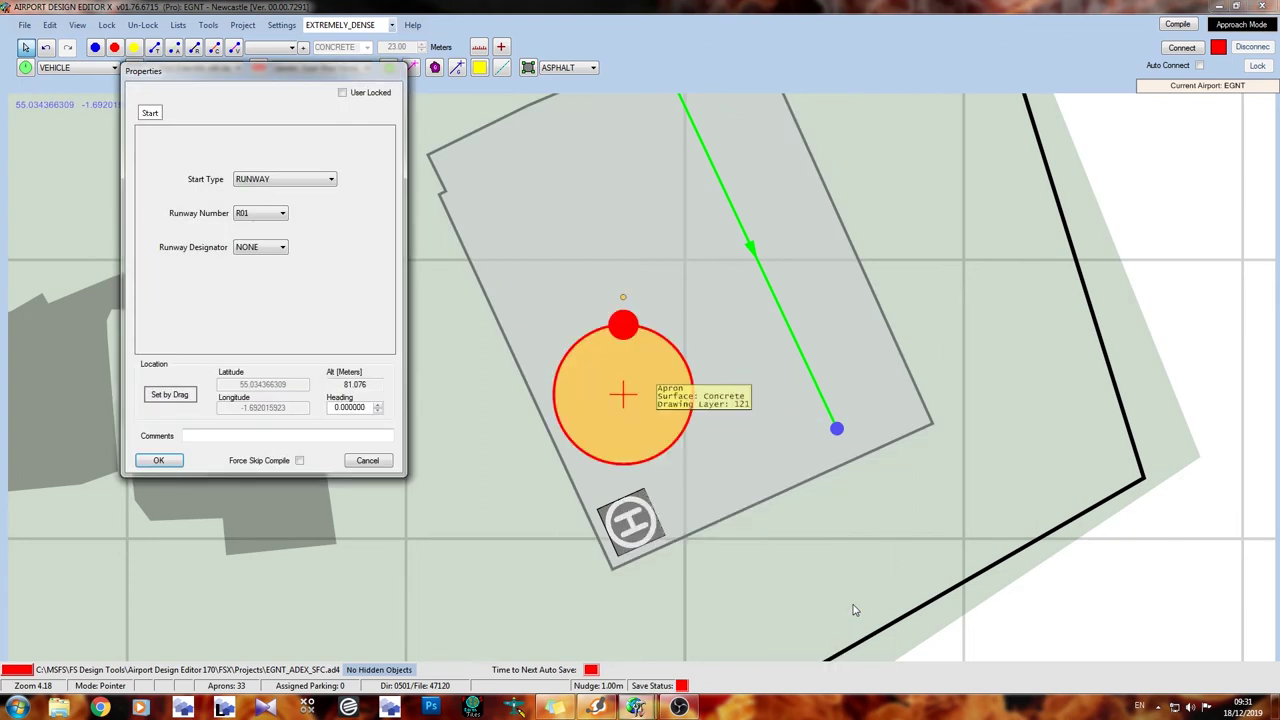
left_click(290, 180)
left_click(262, 213)
scroll(262, 215, "down", 7)
left_click(158, 460)
scroll(670, 259, "down", 3)
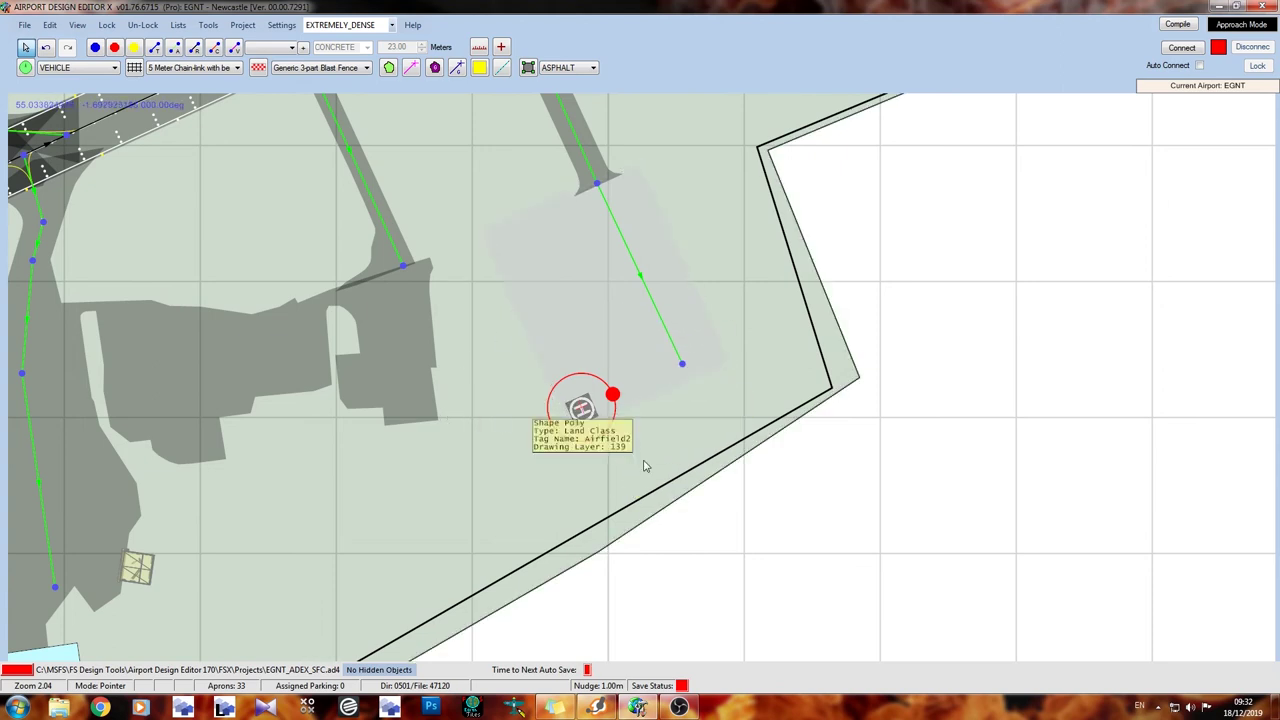
right_click_drag(580, 305, 734, 364)
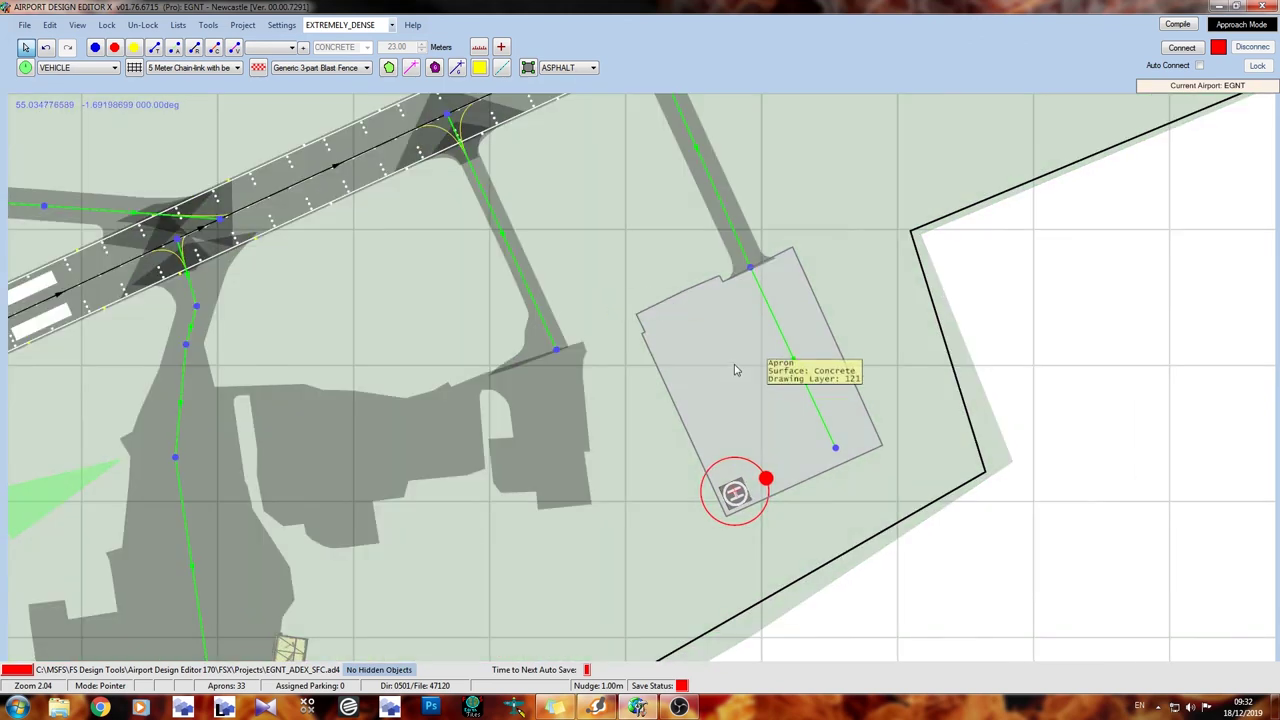
scroll(734, 364, "down", 2)
scroll(735, 364, "down", 3)
scroll(722, 345, "up", 1)
scroll(726, 400, "up", 1)
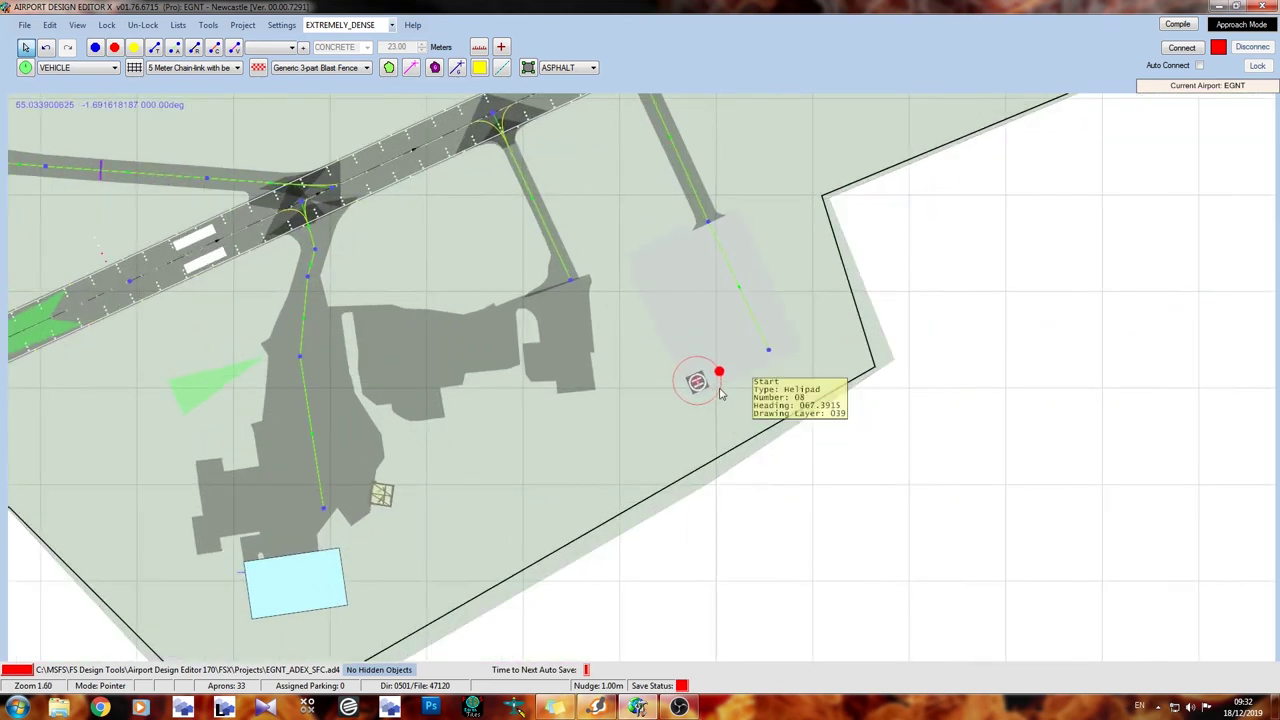
scroll(720, 393, "up", 2)
scroll(720, 393, "up", 1)
scroll(718, 385, "up", 1)
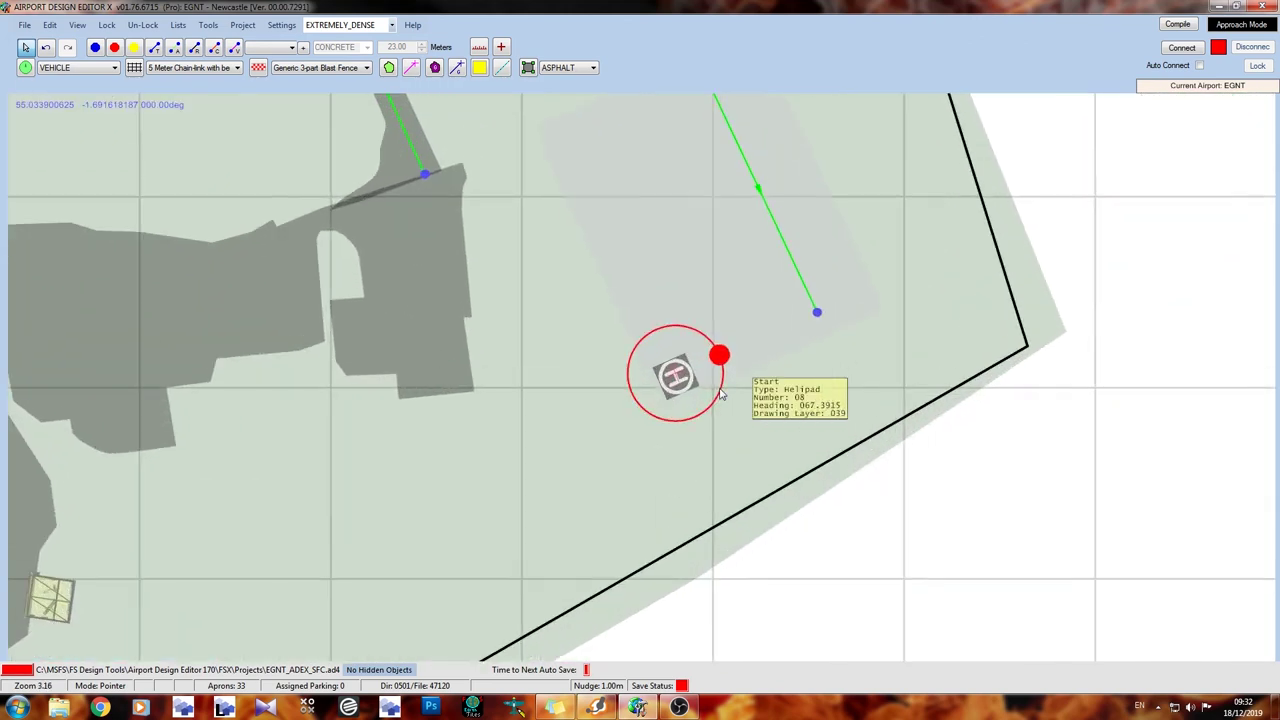
scroll(716, 375, "up", 1)
left_click_drag(714, 371, 663, 280)
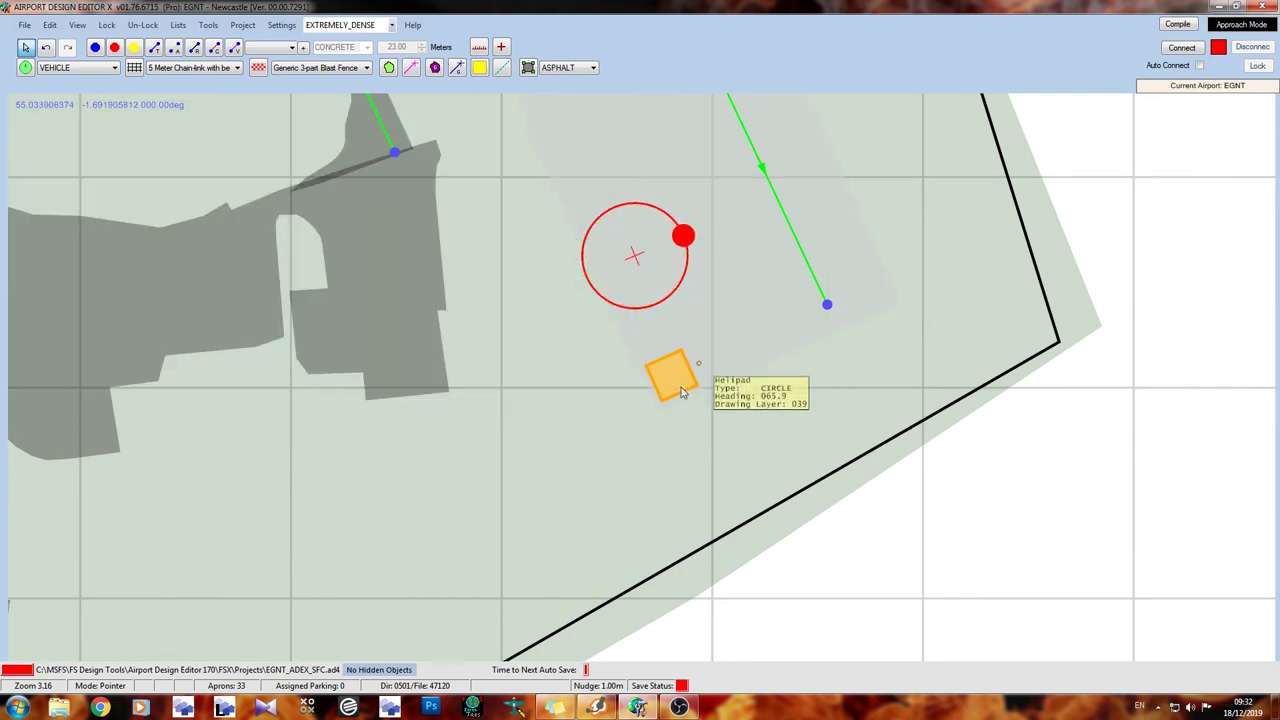
left_click_drag(660, 252, 711, 327)
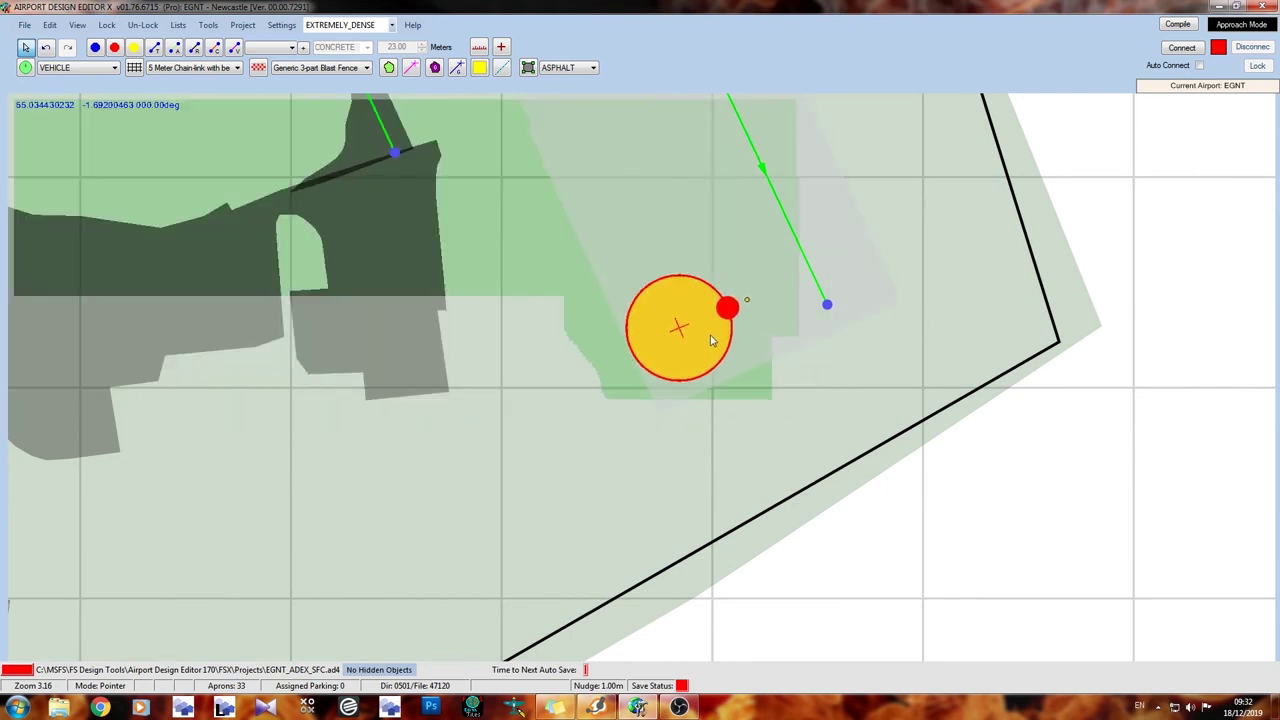
scroll(953, 435, "down", 1)
scroll(953, 435, "down", 1)
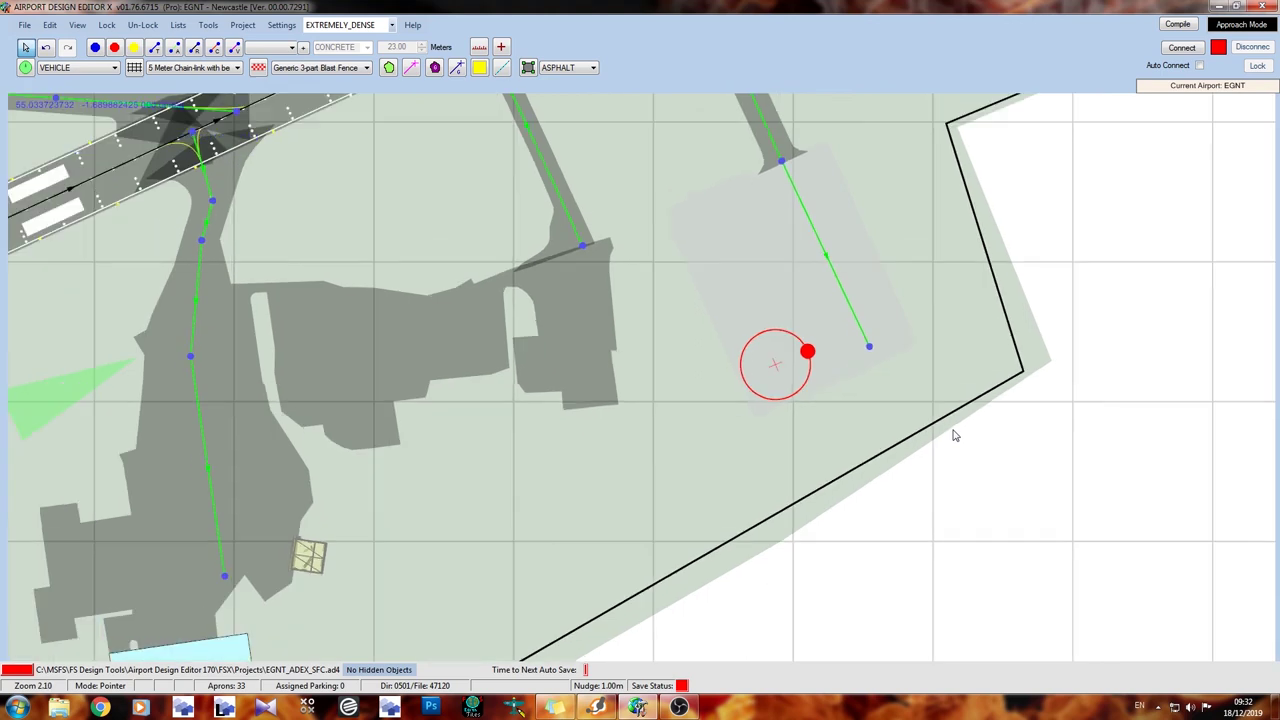
scroll(953, 435, "down", 1)
scroll(953, 435, "down", 2)
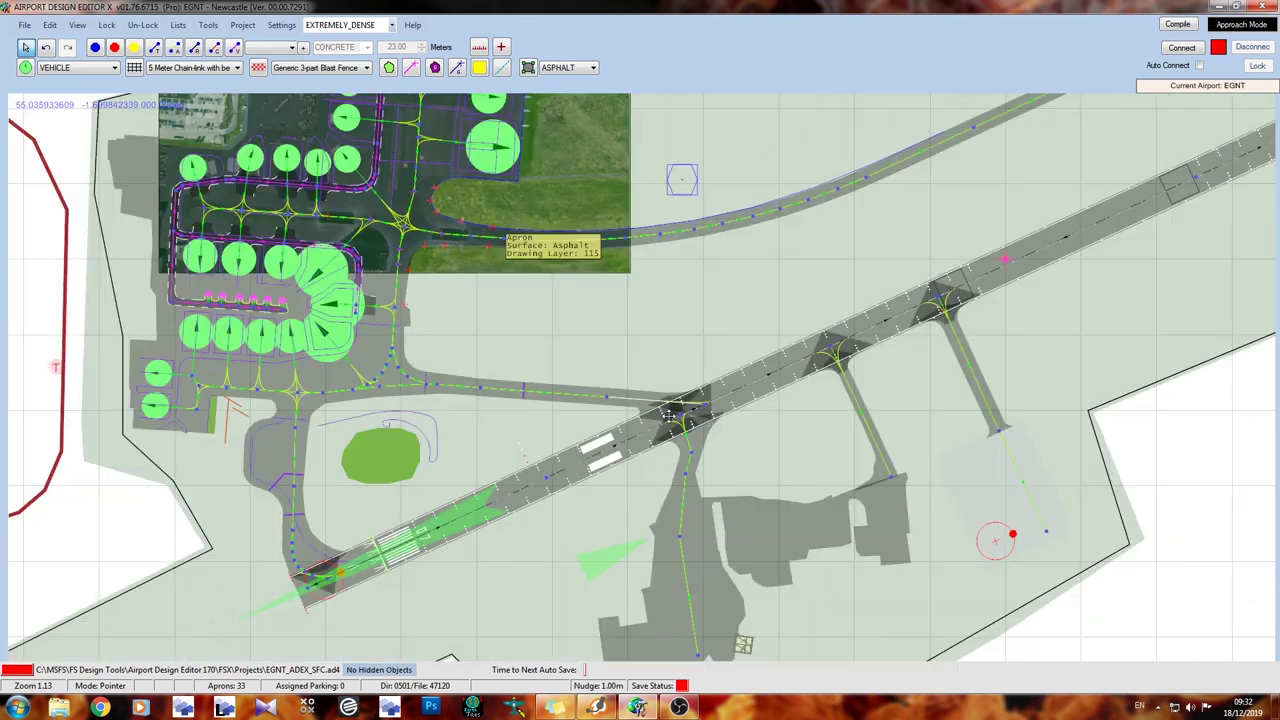
middle_click_drag(345, 248, 540, 418)
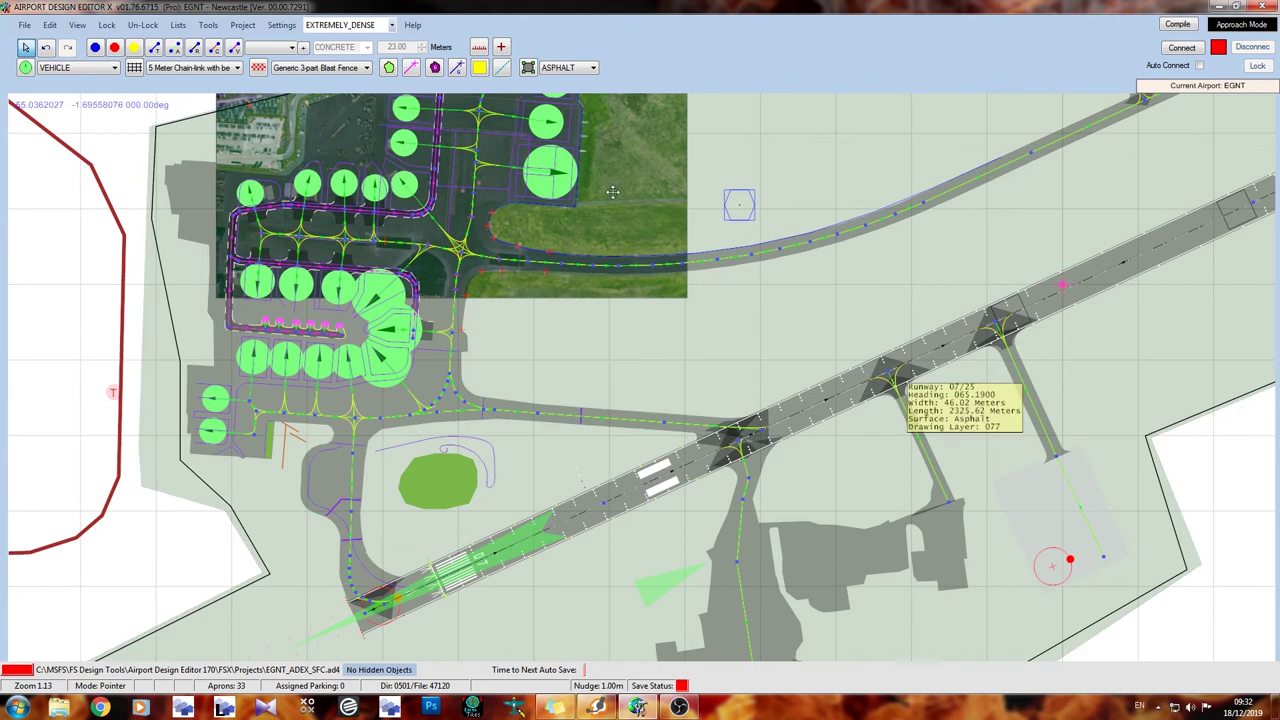
middle_click_drag(1089, 600, 849, 413)
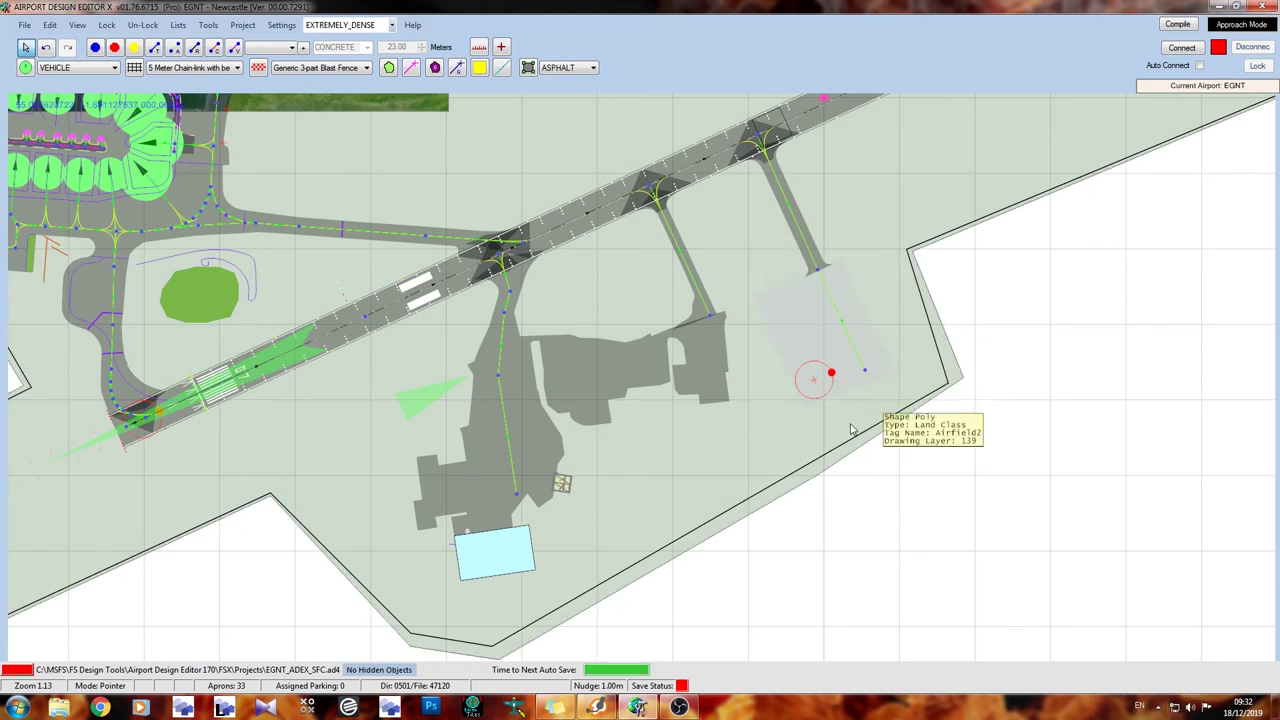
scroll(705, 222, "up", 1)
scroll(705, 222, "up", 1)
scroll(640, 330, "down", 1)
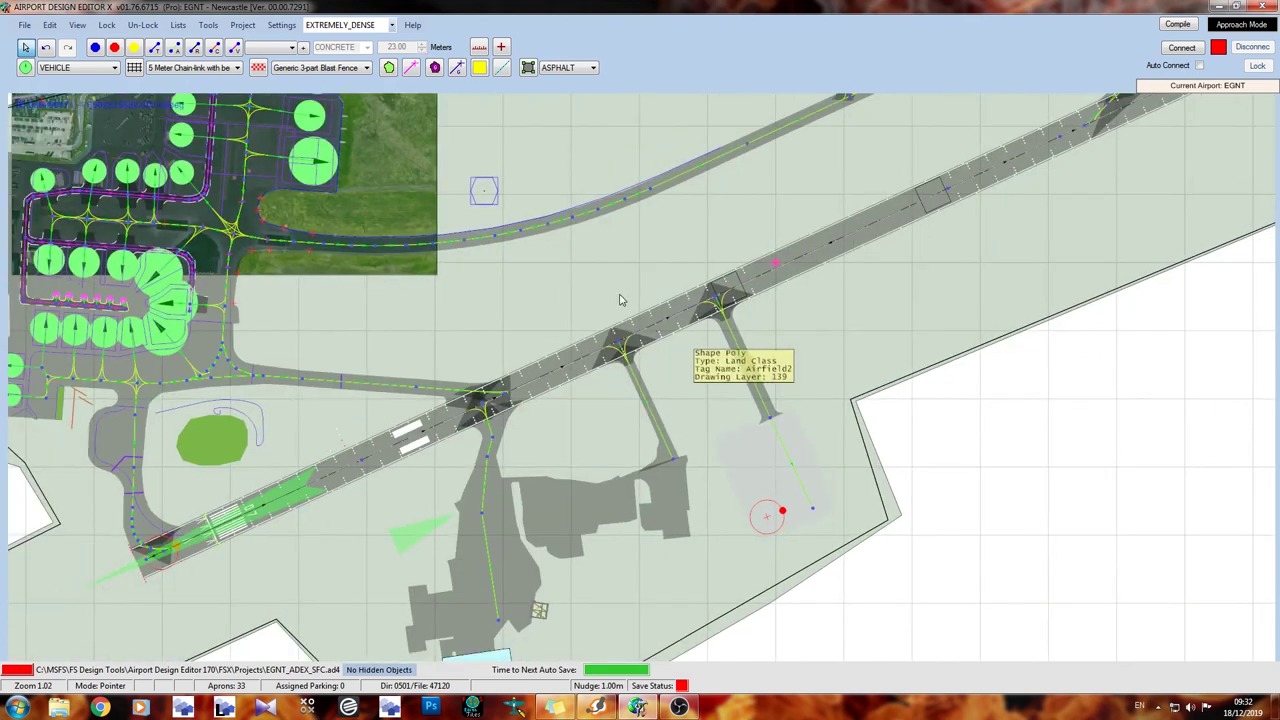
mouse_move(605, 160)
middle_mouse_down()
mouse_move(725, 279)
mouse_move(733, 440)
middle_mouse_up()
Set the Tower viewpoint's altitude to 10 metres in its Properties.
scroll(709, 298, "down", 2)
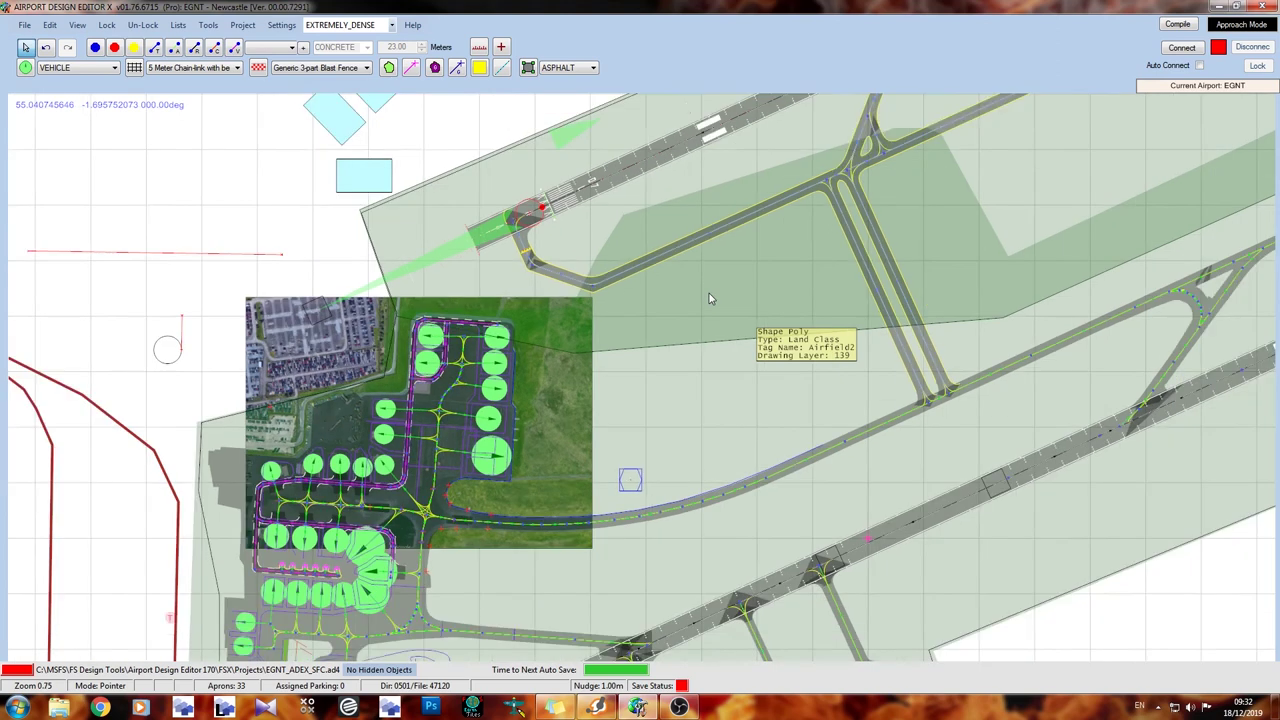
scroll(709, 298, "down", 1)
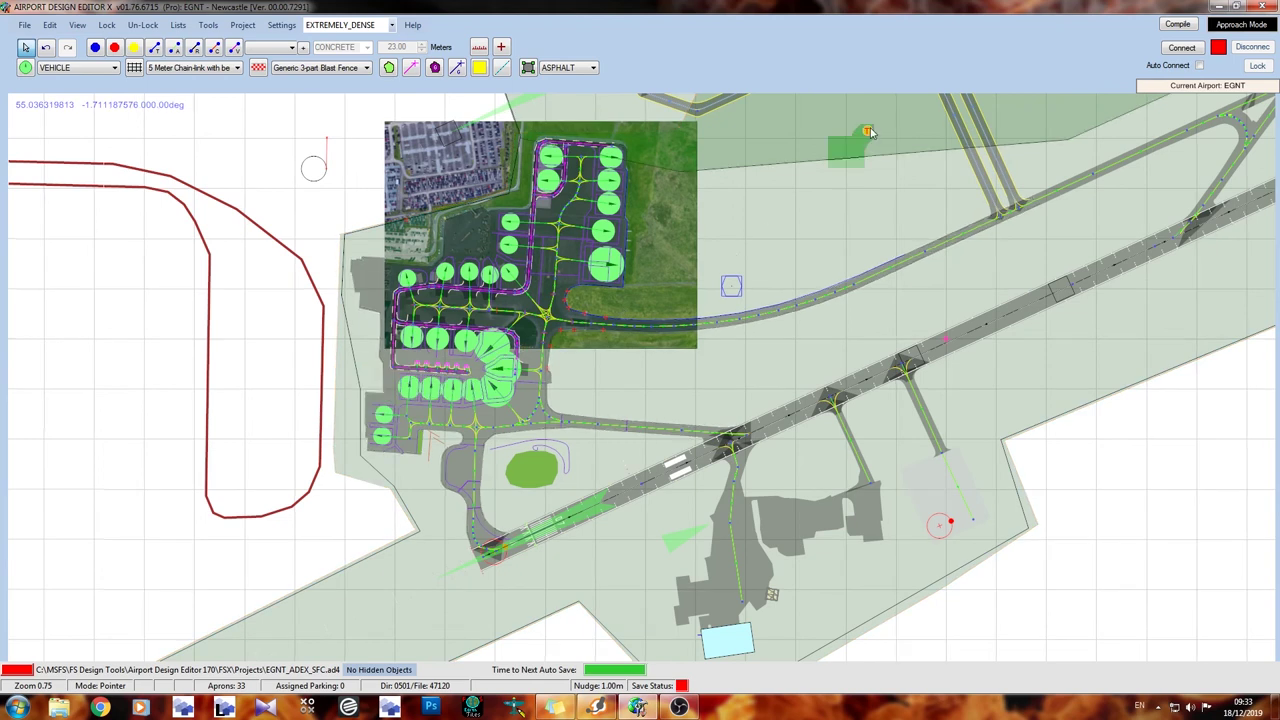
right_click_drag(868, 125, 705, 283)
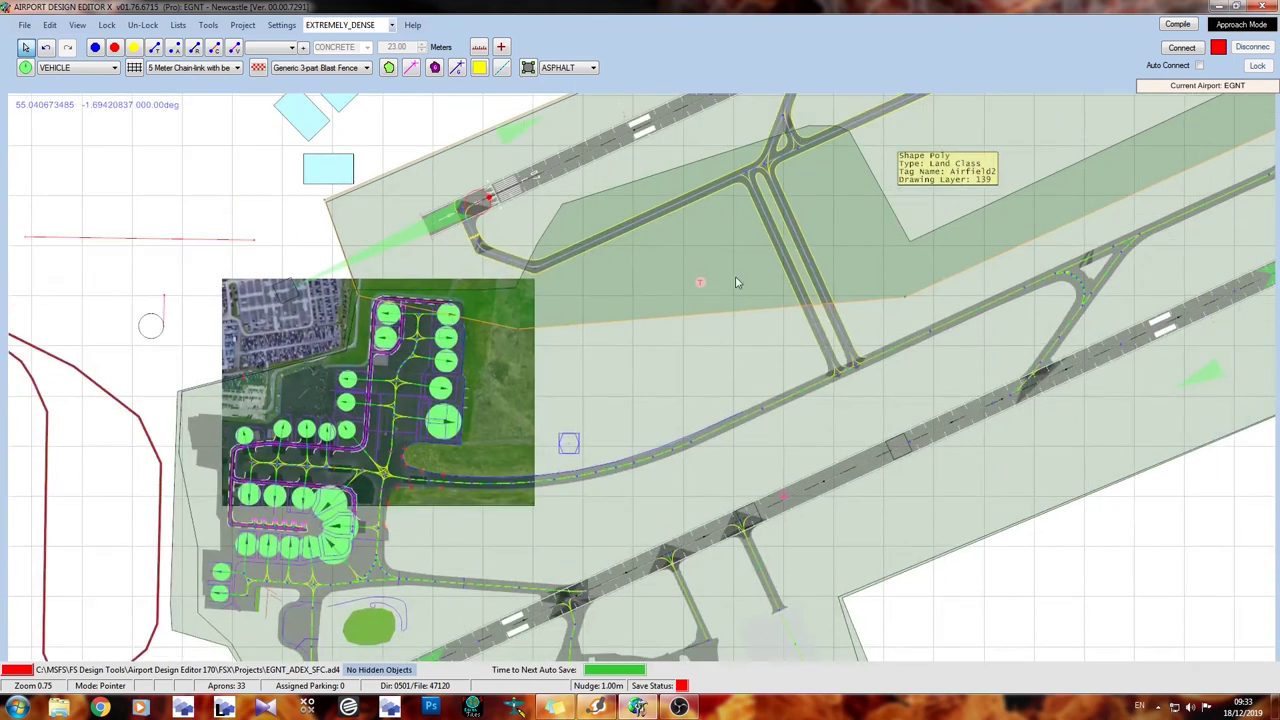
double_click(698, 287)
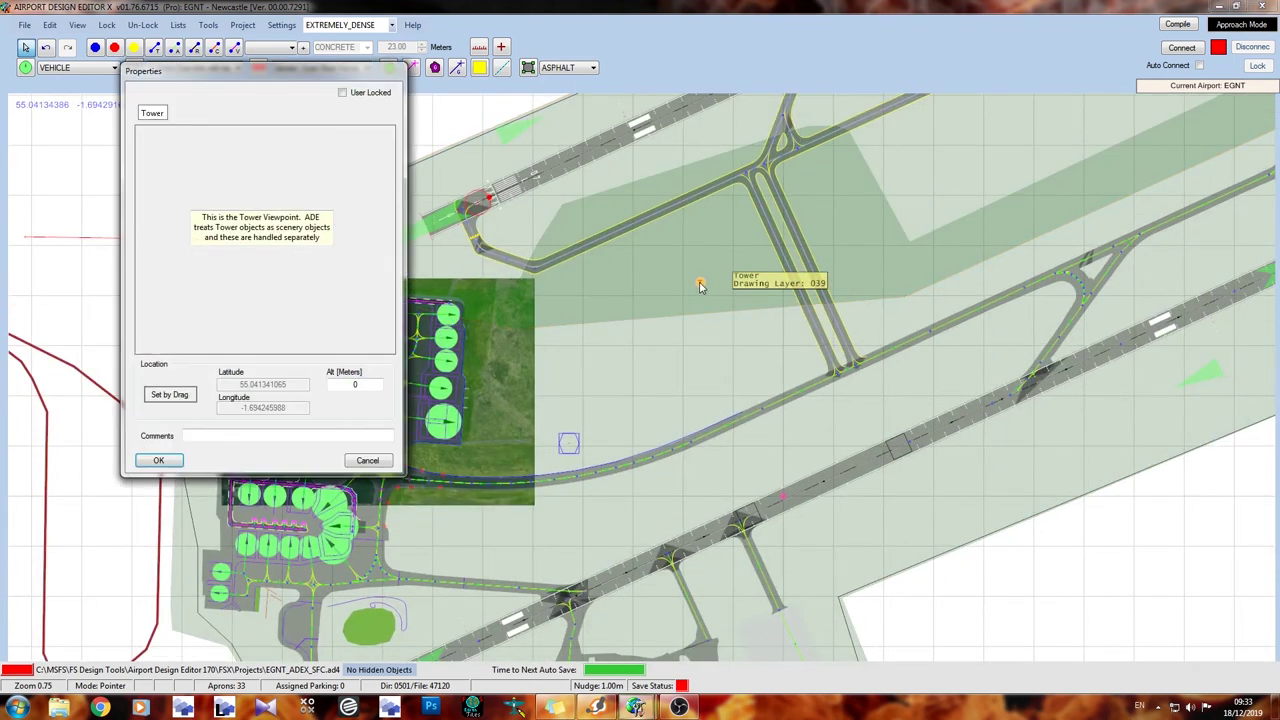
double_click(364, 385)
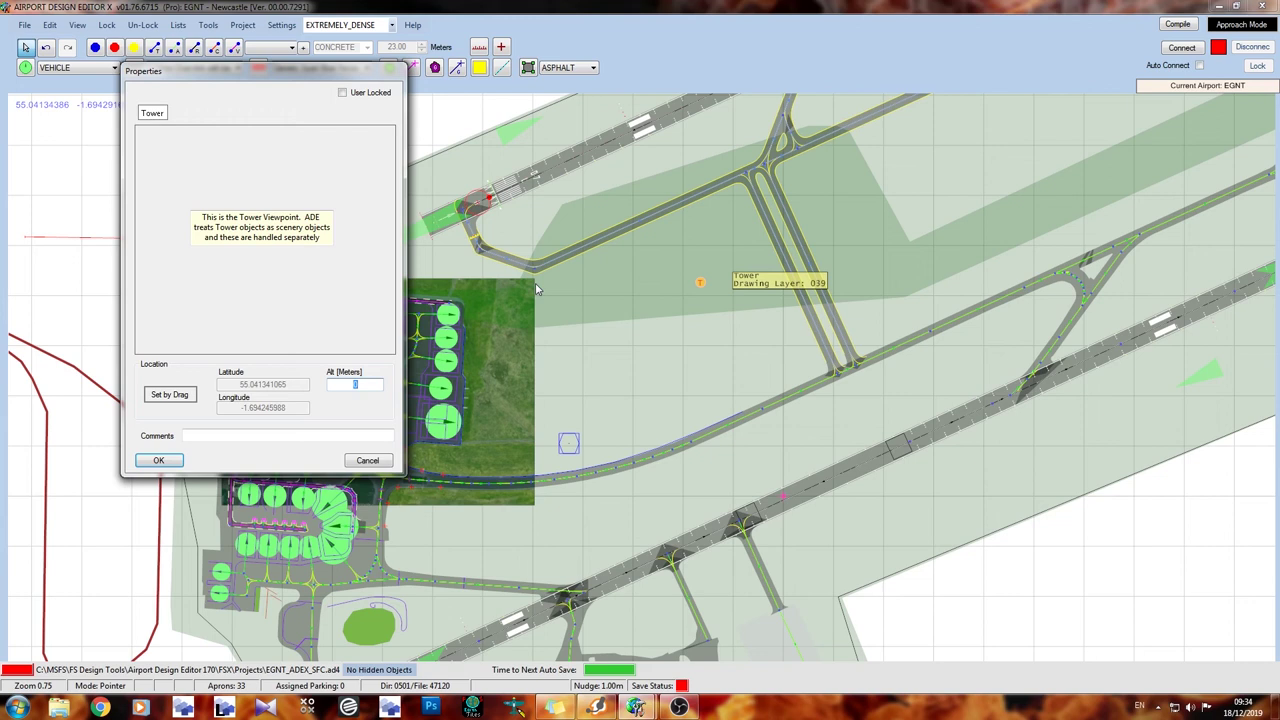
type("10")
left_click(158, 462)
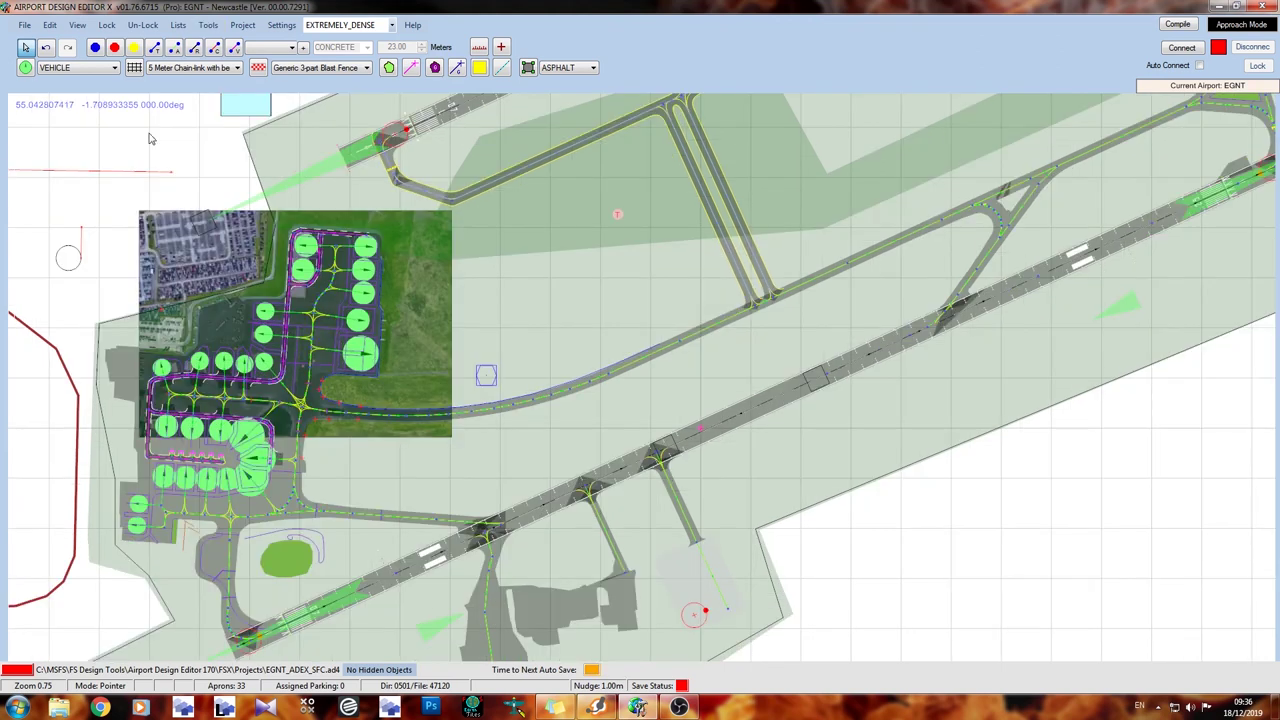
left_click(210, 25)
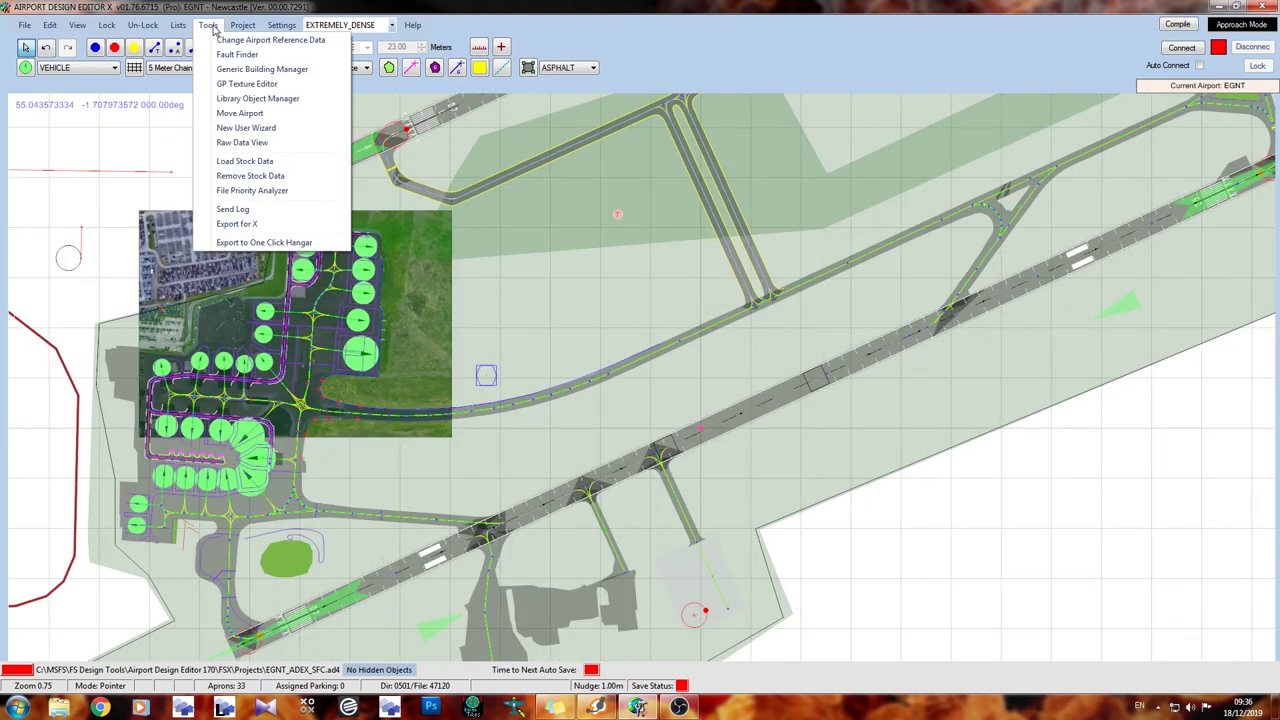
left_click(286, 100)
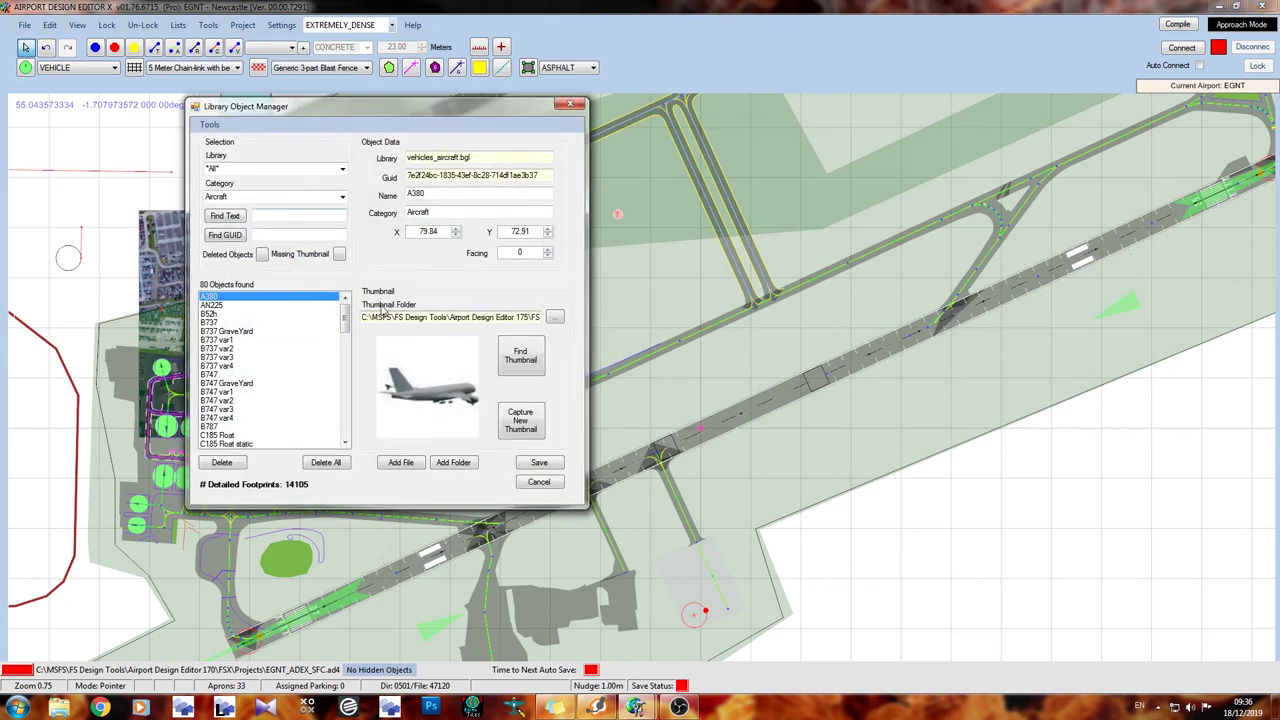
left_click(405, 467)
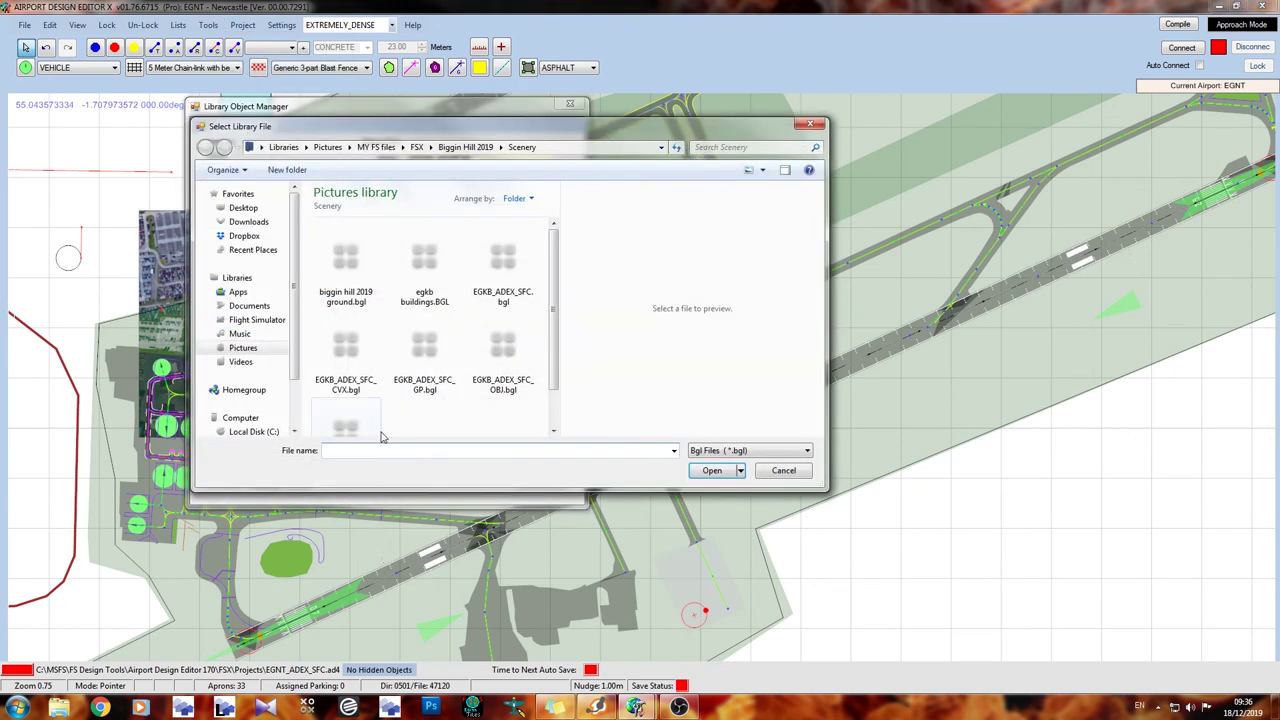
key("BackSpace")
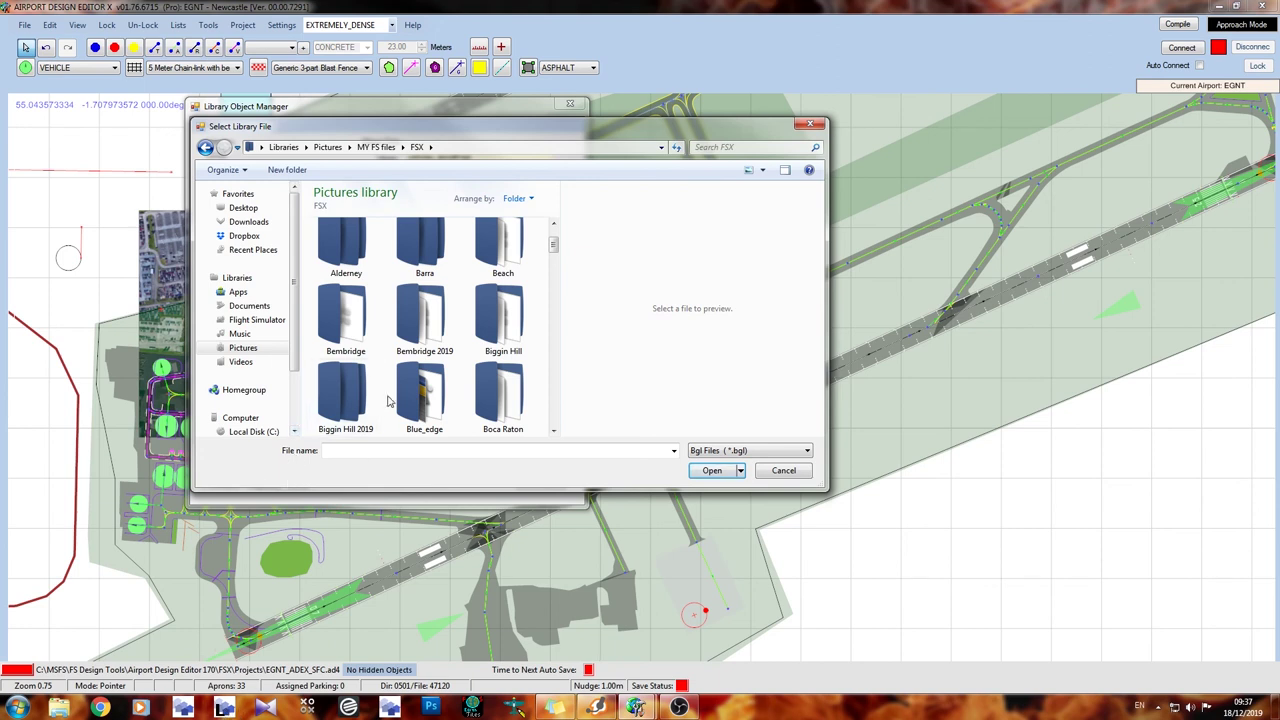
left_click(788, 472)
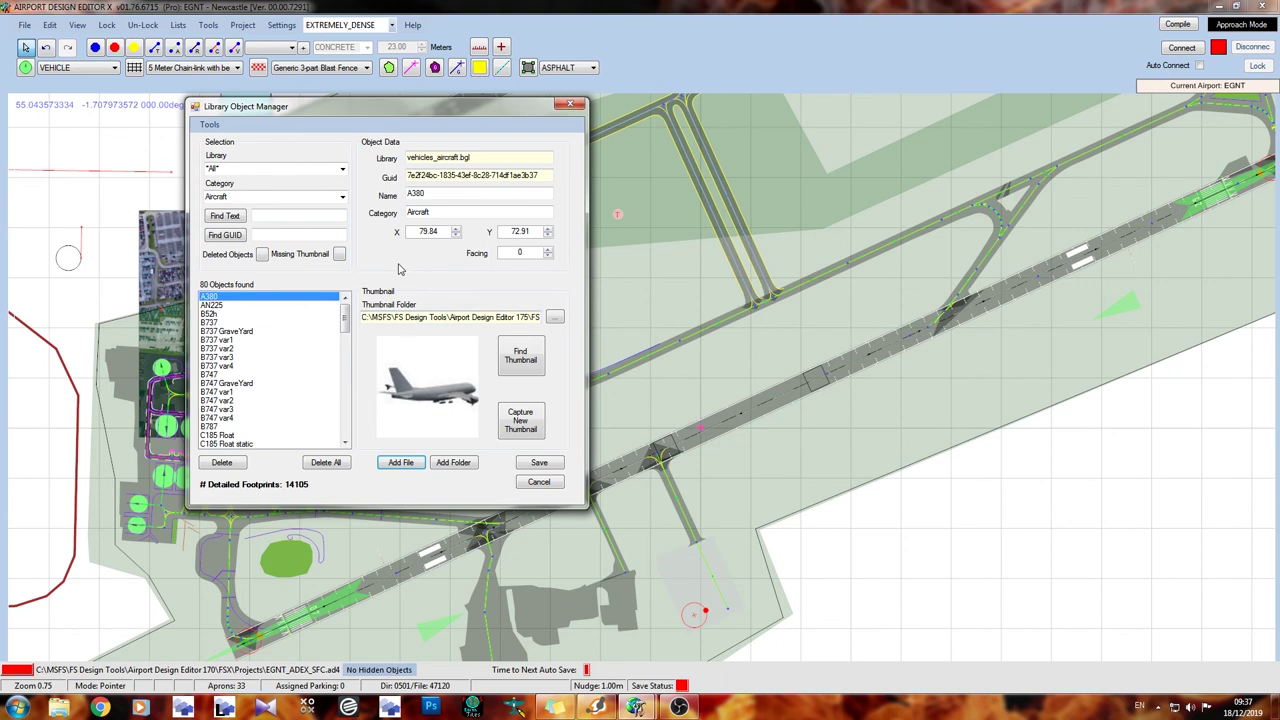
left_click(535, 485)
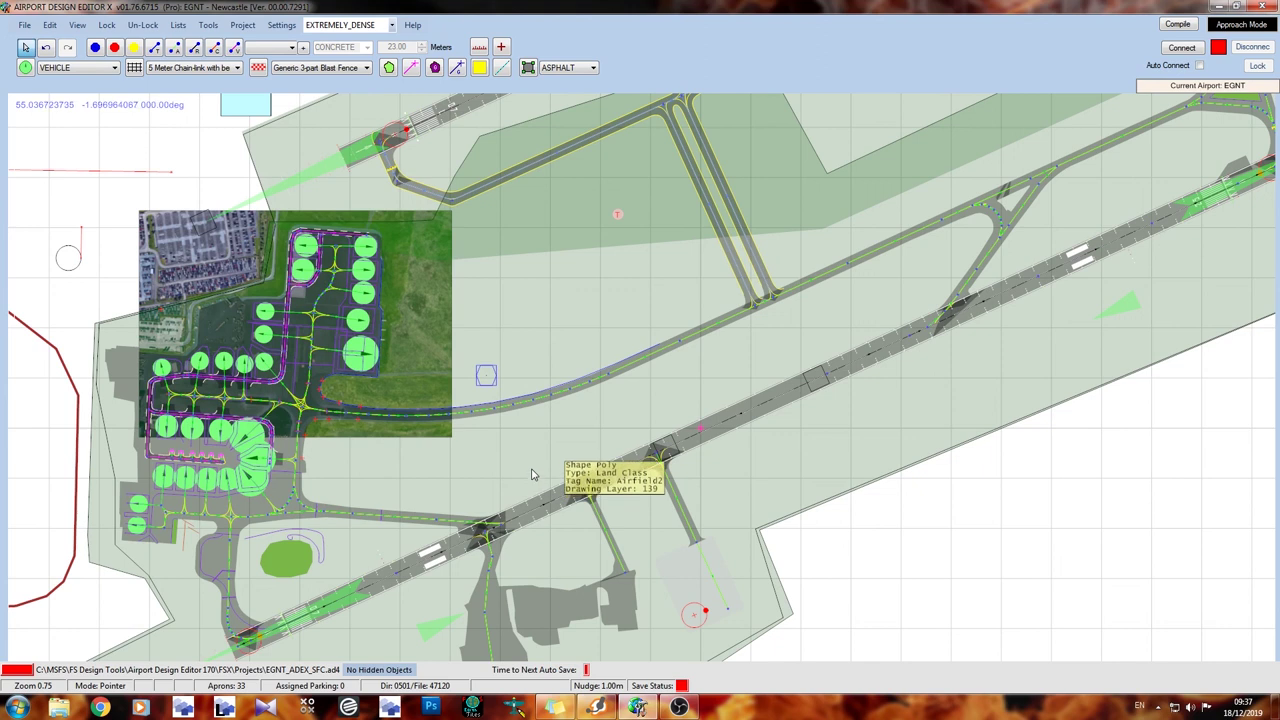
Add the sfc a320 aircraft from SFC_lib.BGL just east of the aerial image.
right_click(548, 325)
mouse_move(582, 380)
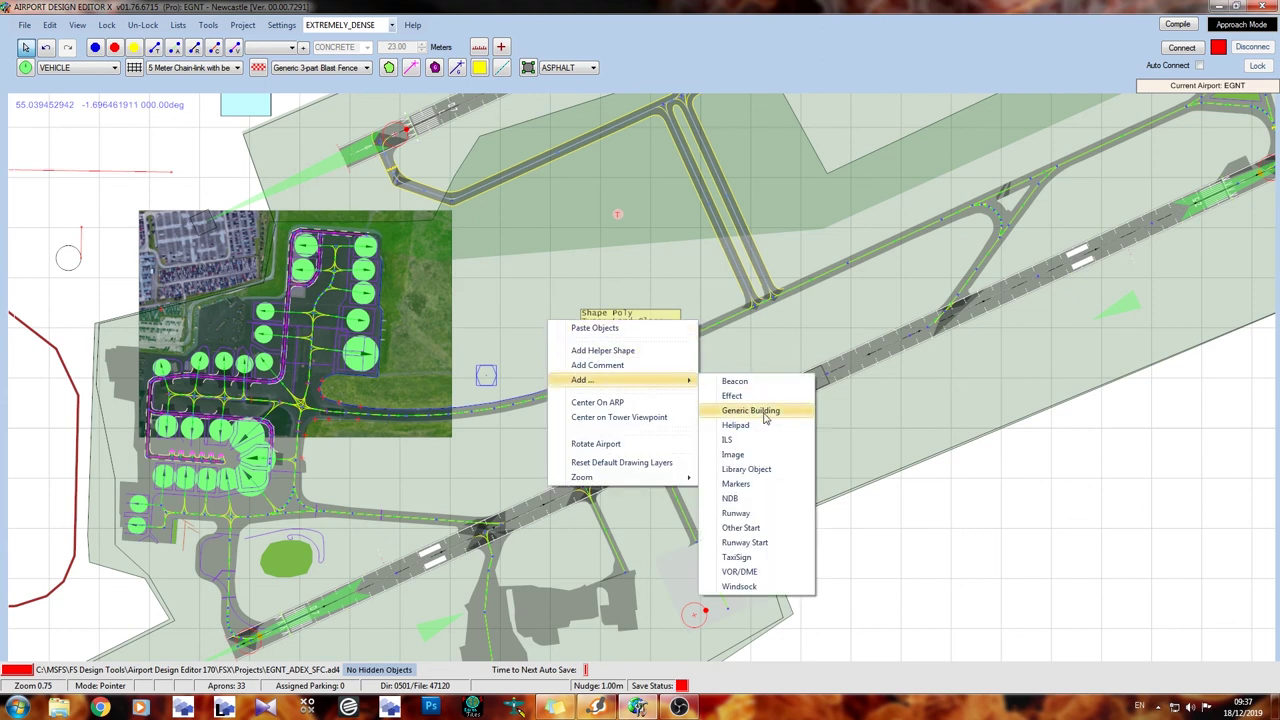
left_click(745, 469)
left_click(289, 304)
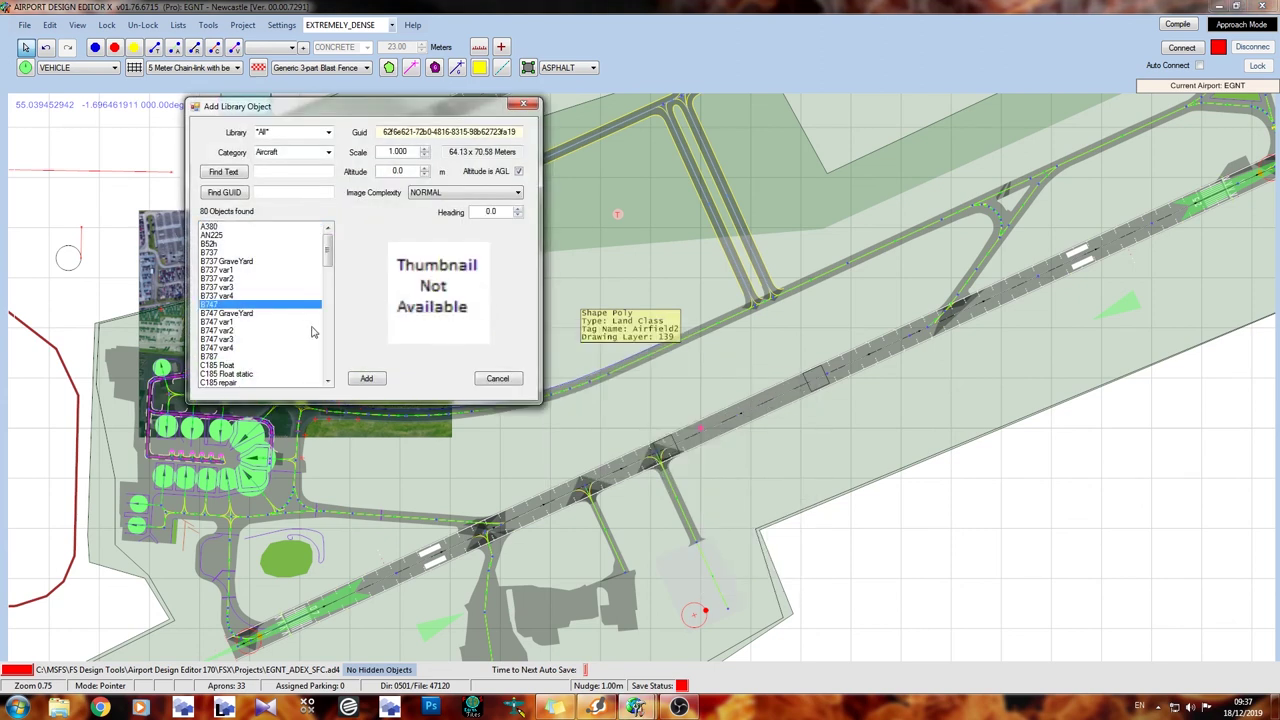
double_click(238, 272)
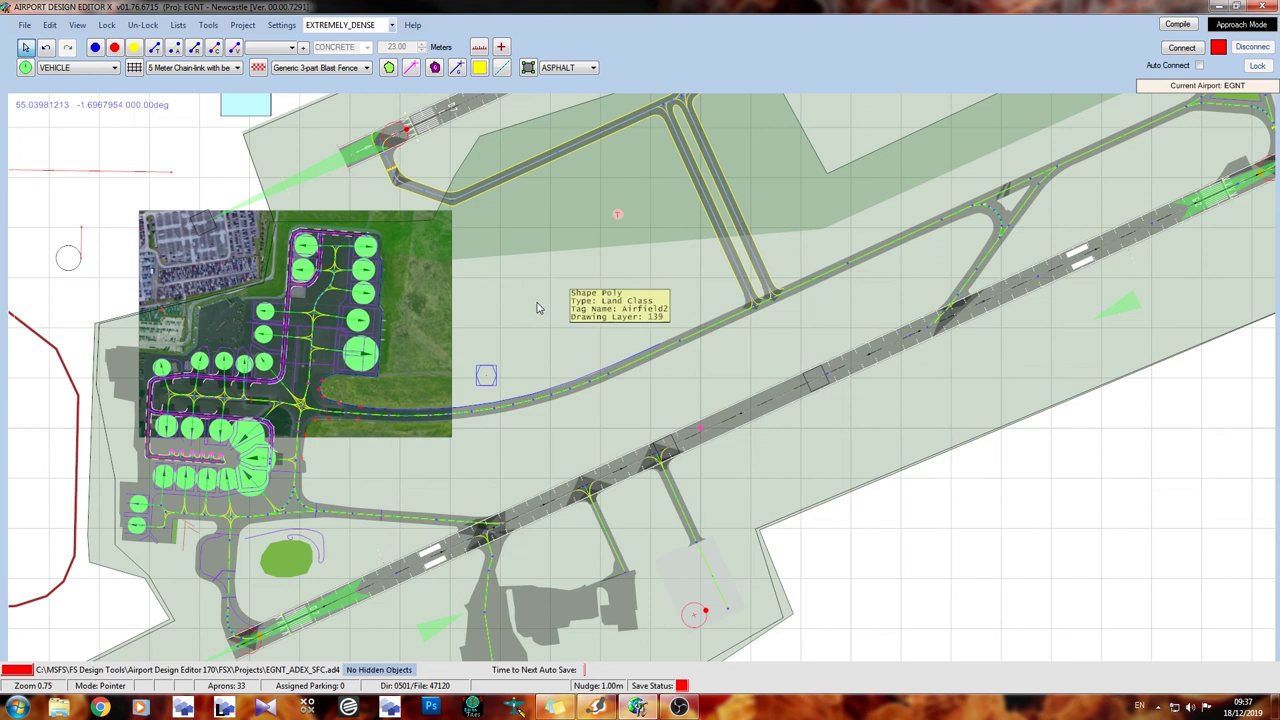
right_click(478, 284)
mouse_move(540, 342)
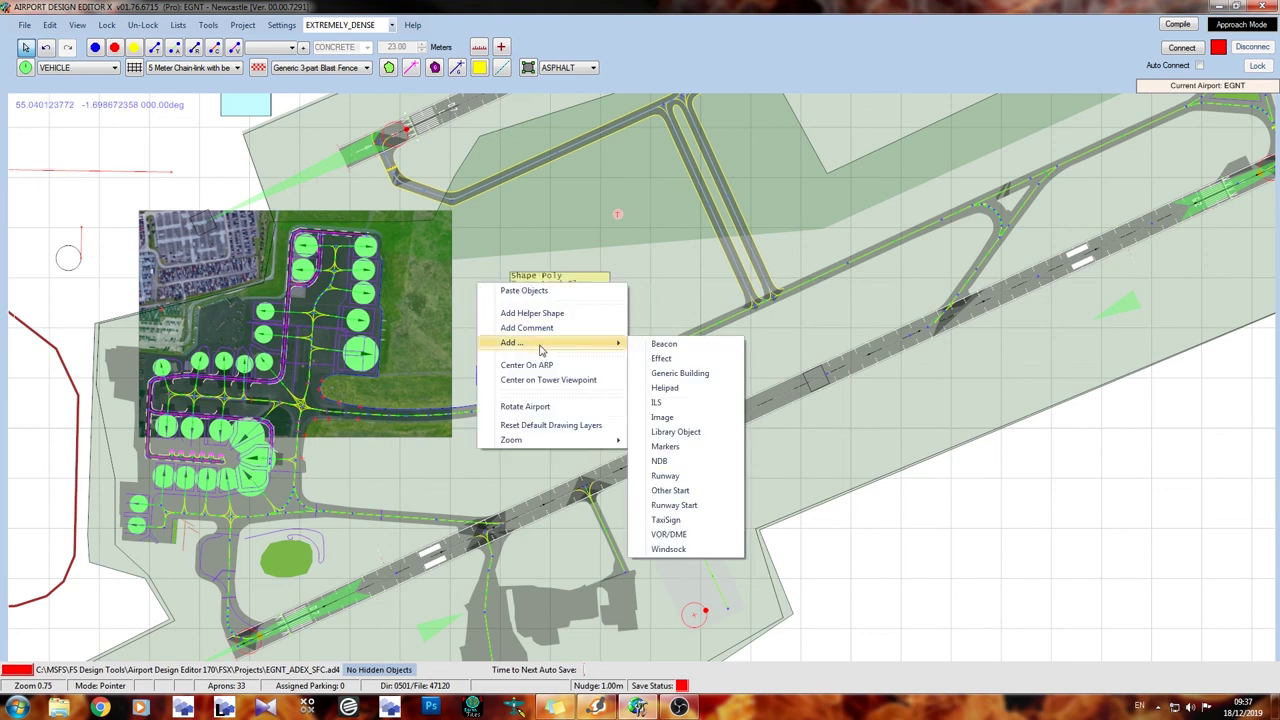
left_click(676, 431)
left_click(328, 132)
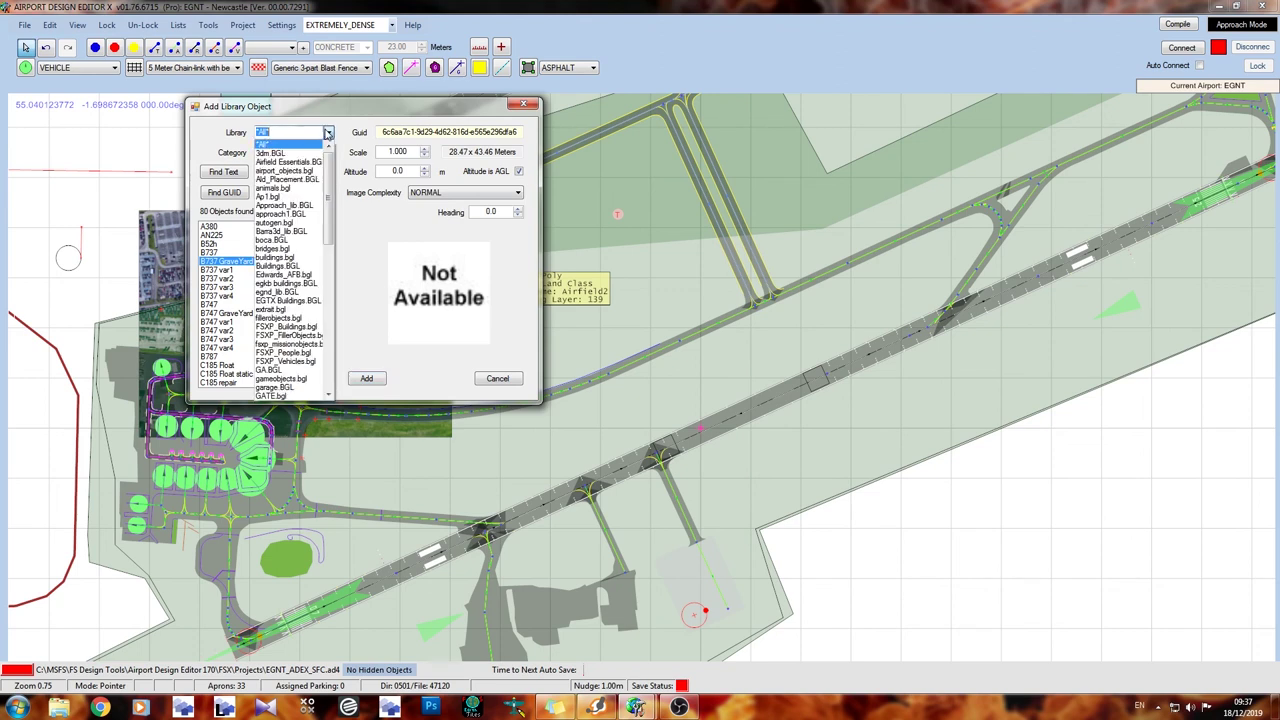
left_click_drag(328, 150, 328, 290)
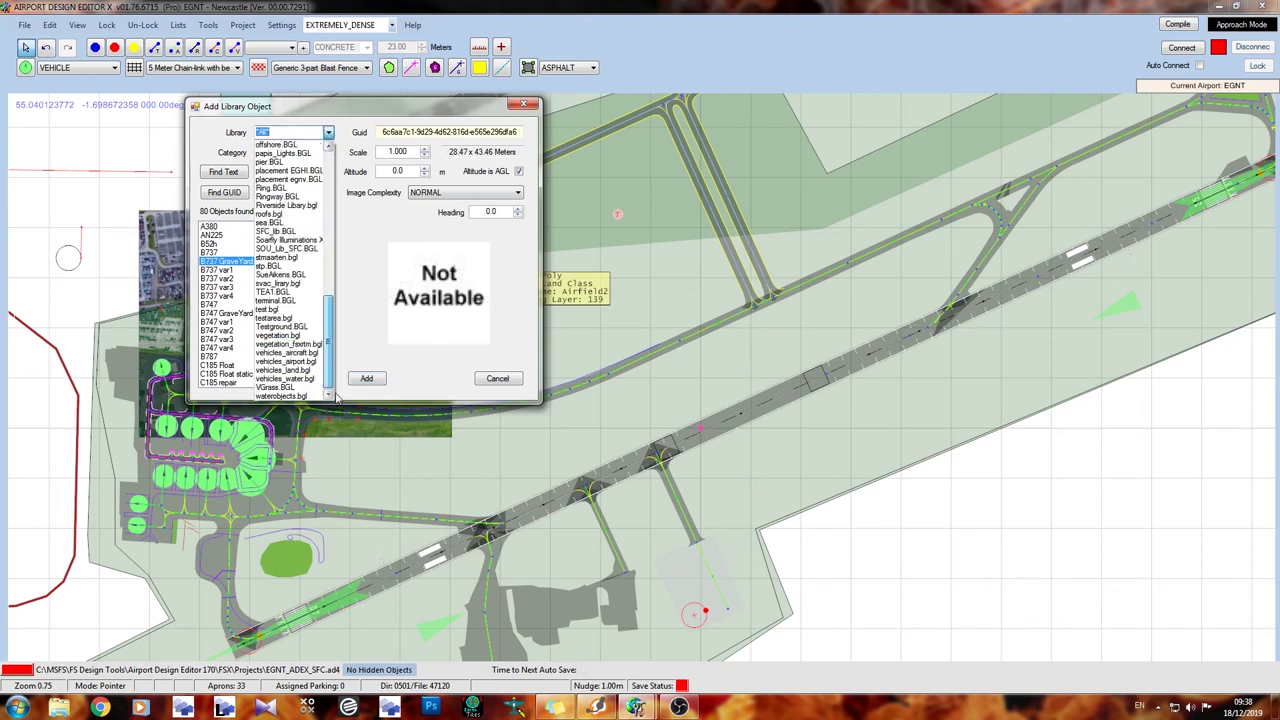
left_click(323, 297)
left_click(240, 296)
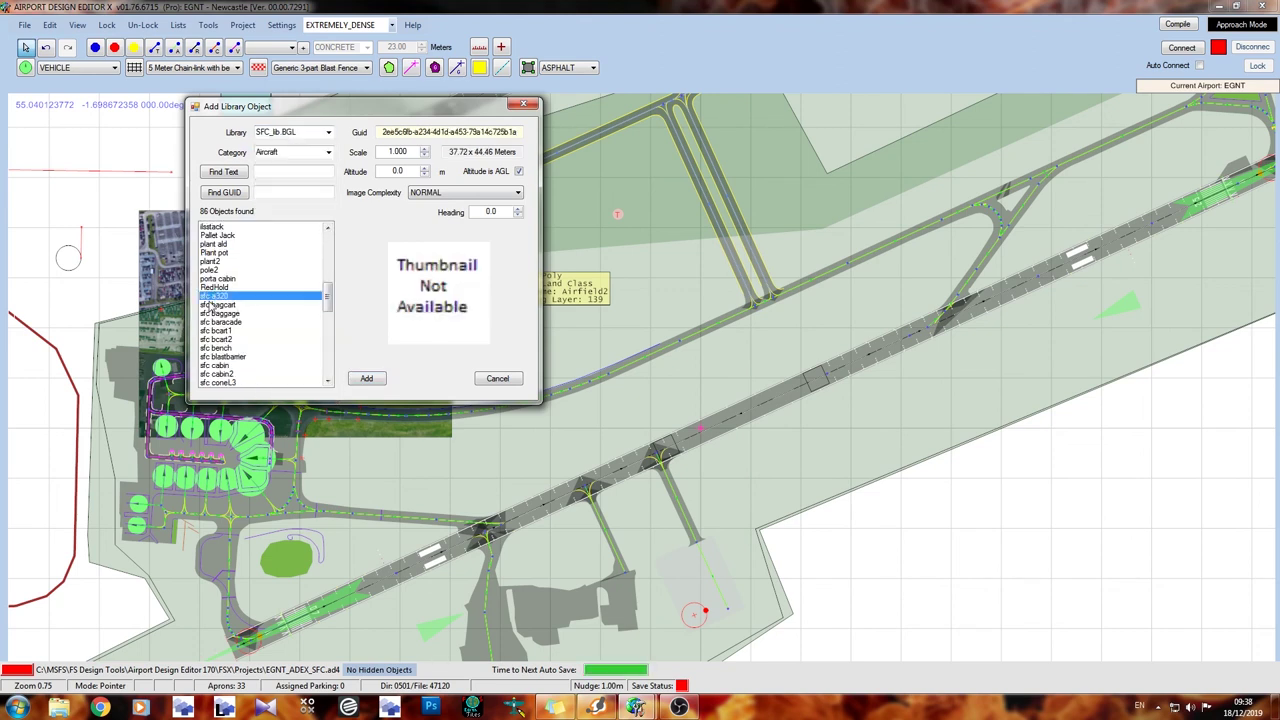
left_click(366, 378)
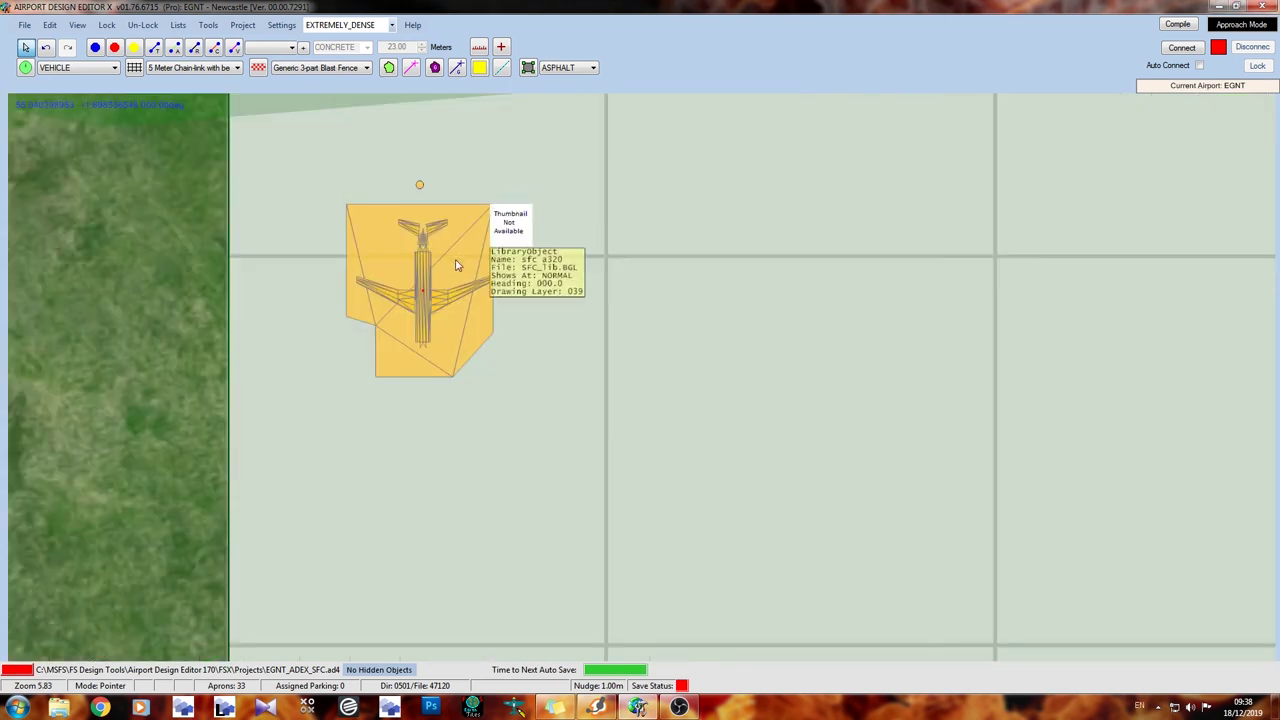
Shift the a320 slightly south and rotate it to about 294 degrees.
left_click_drag(410, 320, 412, 386)
scroll(412, 386, "up", 2)
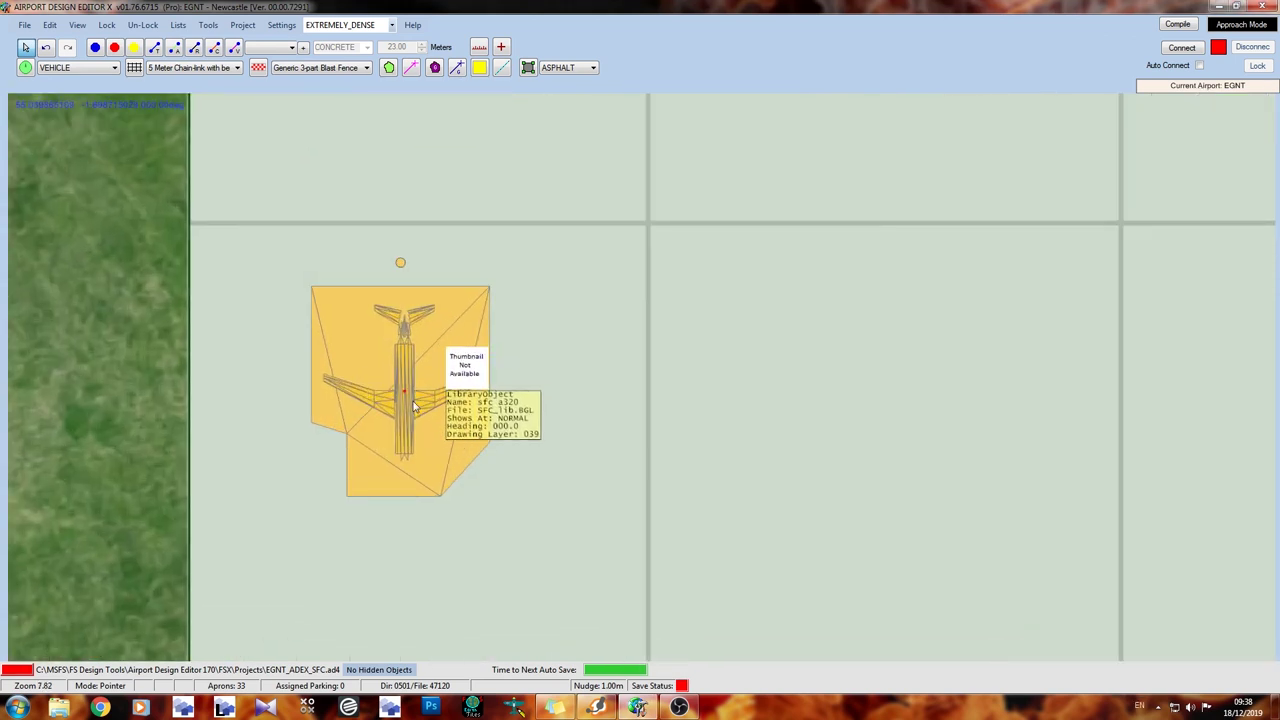
scroll(412, 386, "up", 1)
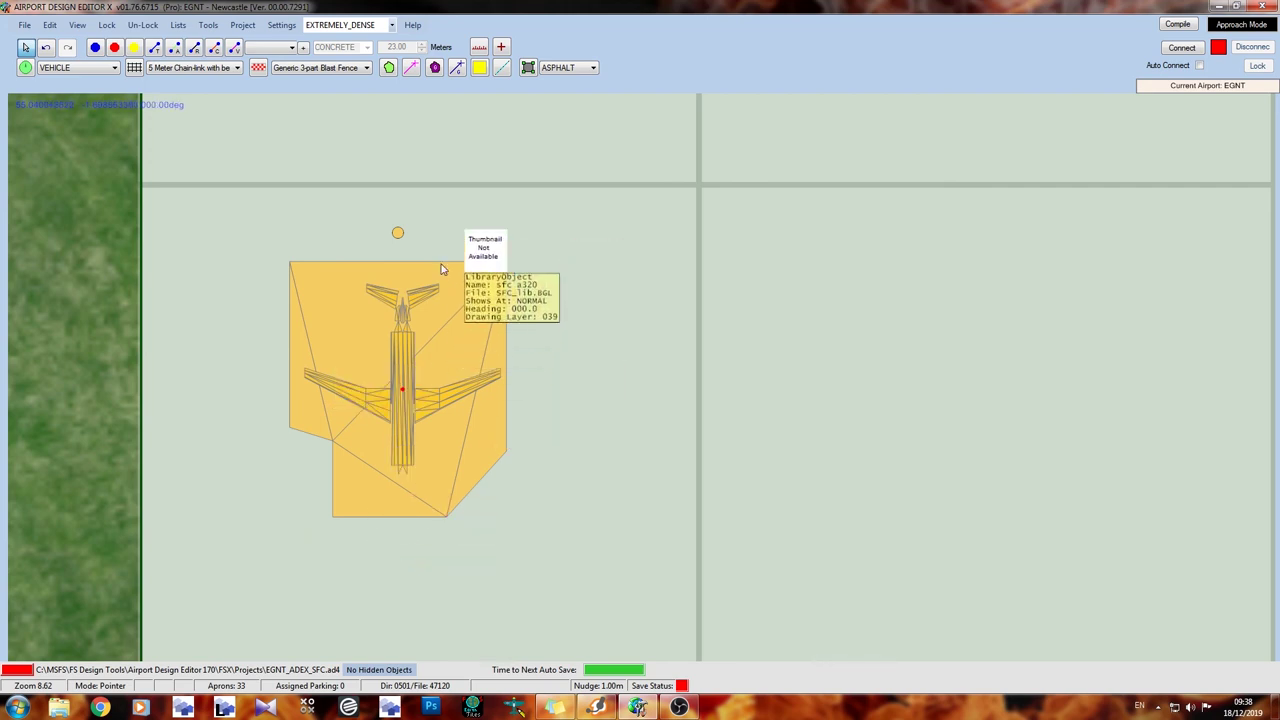
mouse_move(397, 234)
left_mouse_down()
mouse_move(246, 271)
mouse_move(137, 337)
mouse_move(138, 273)
left_mouse_up()
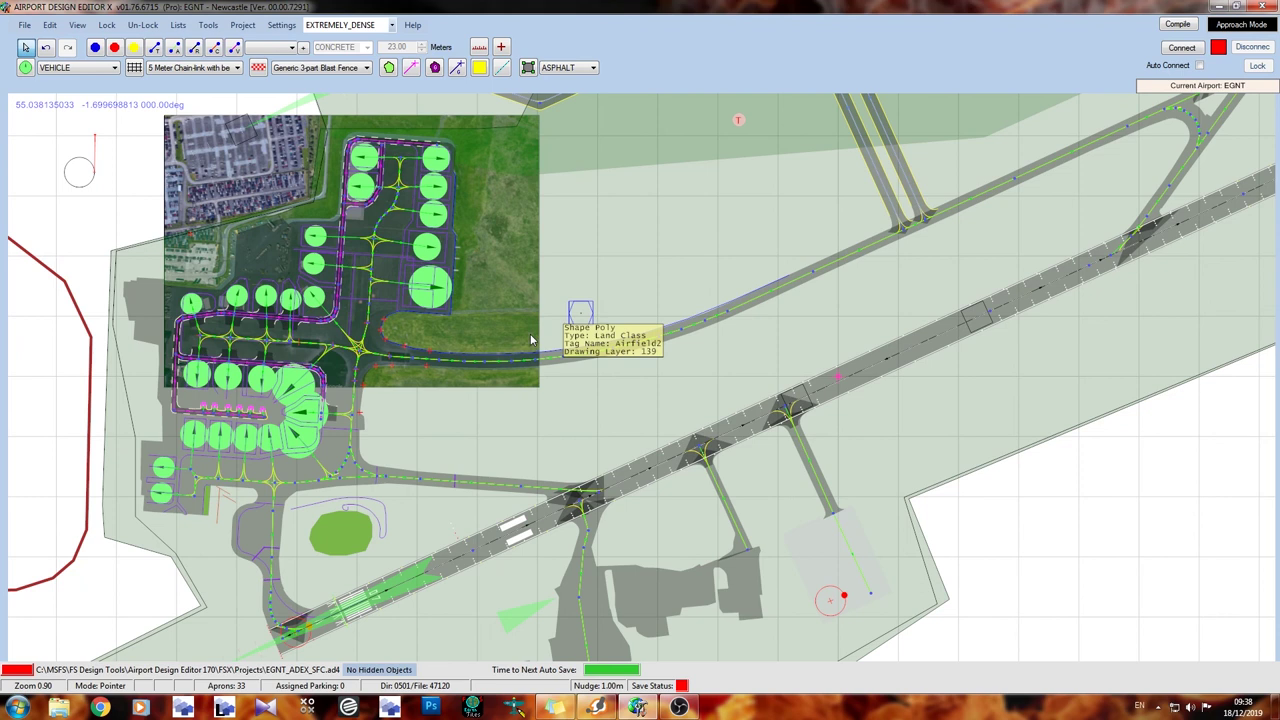